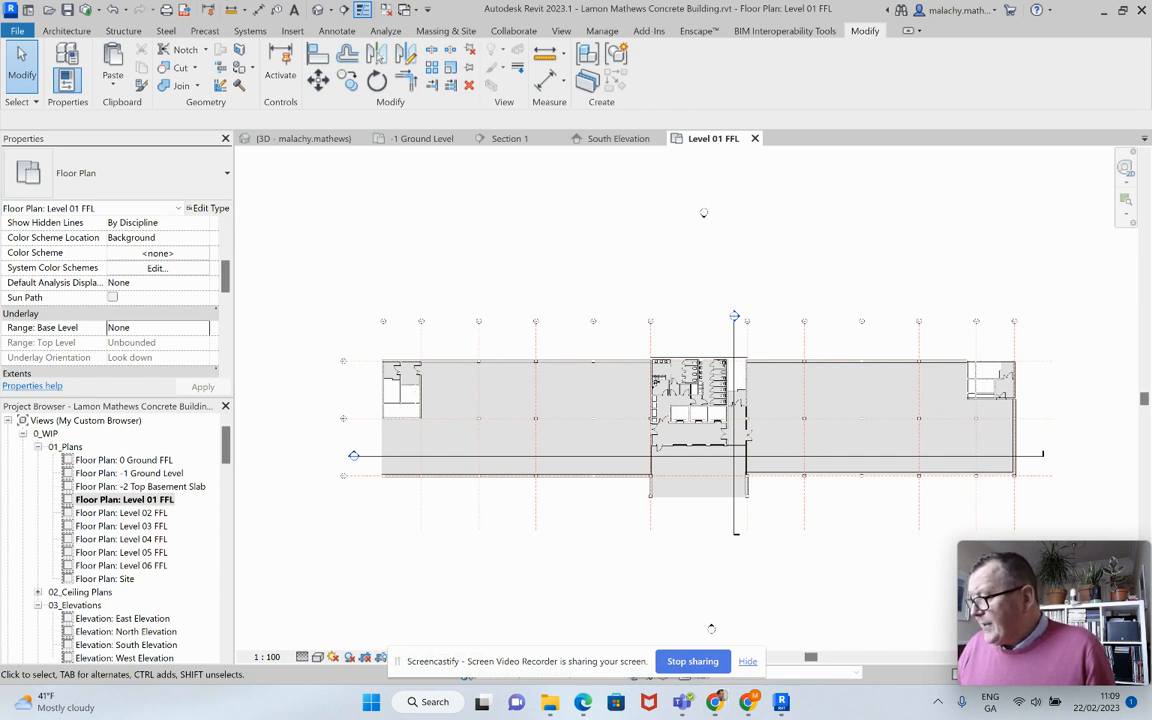
# - Switch to Microsoft Edge to examine the reference floor plan S2P2-TDS-ZZ-ZZ-DR-A-1002.pdf, and return to the Revit model
pyautogui.press('super+d')
pyautogui.press('super+d')
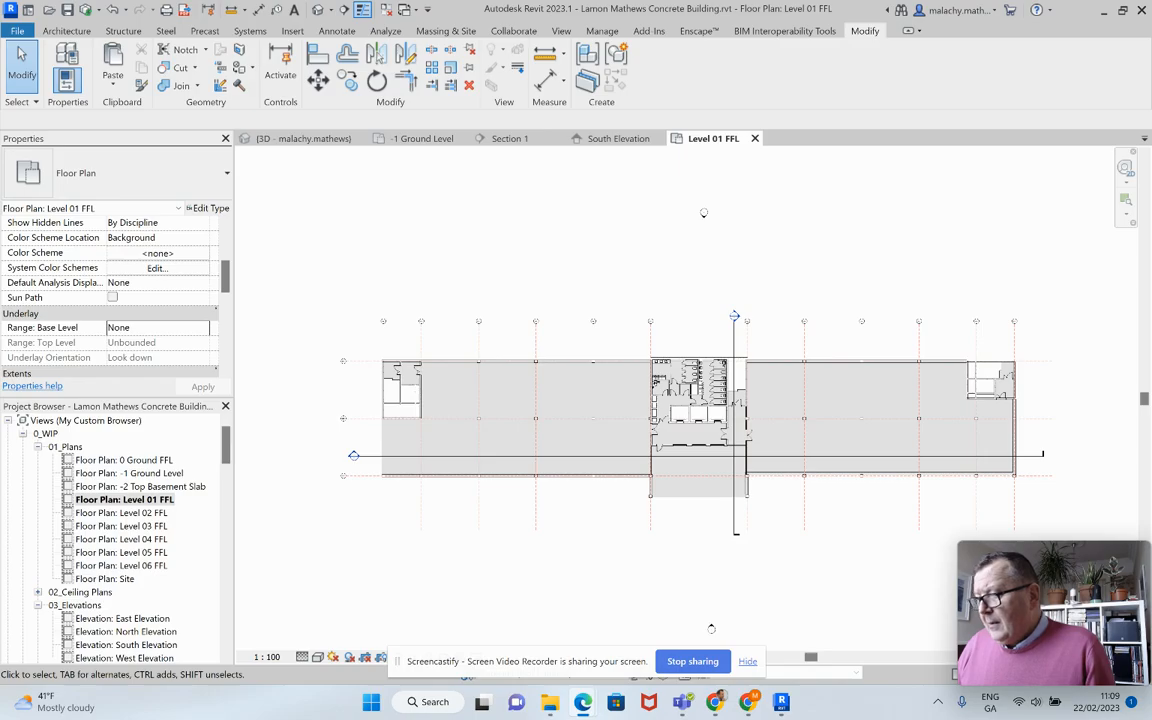
pyautogui.hotkey('alt', 'Tab')
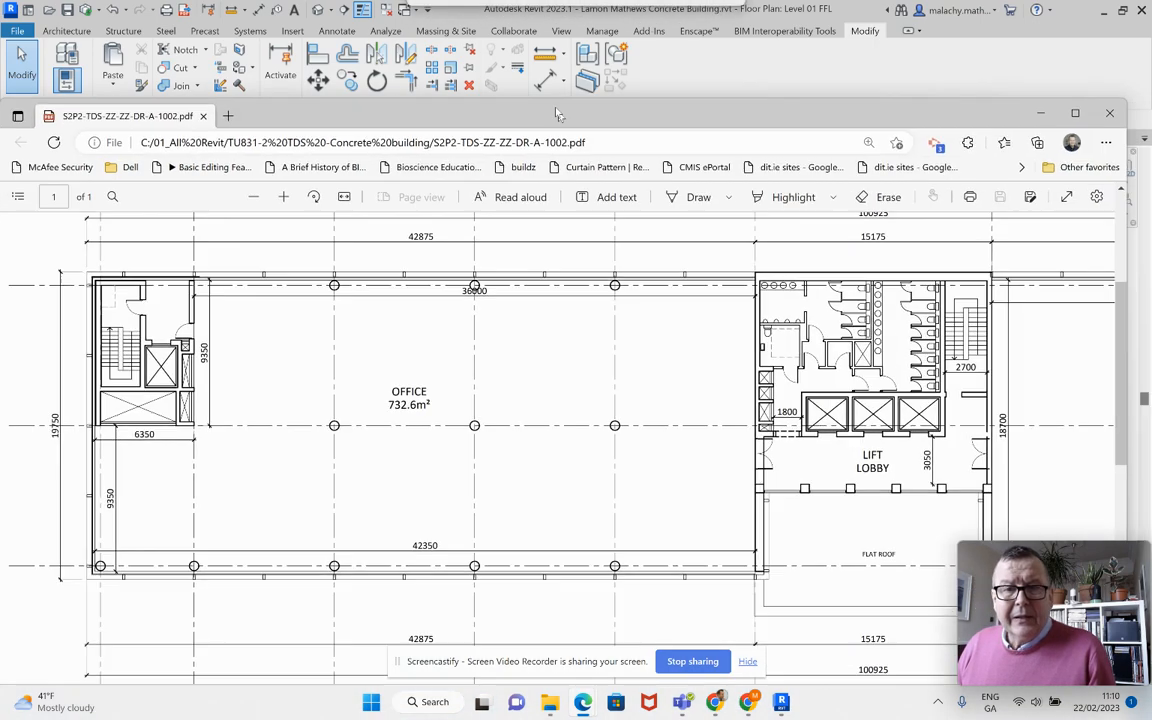
pyautogui.moveTo(557, 113); pyautogui.dragTo(548, 60)
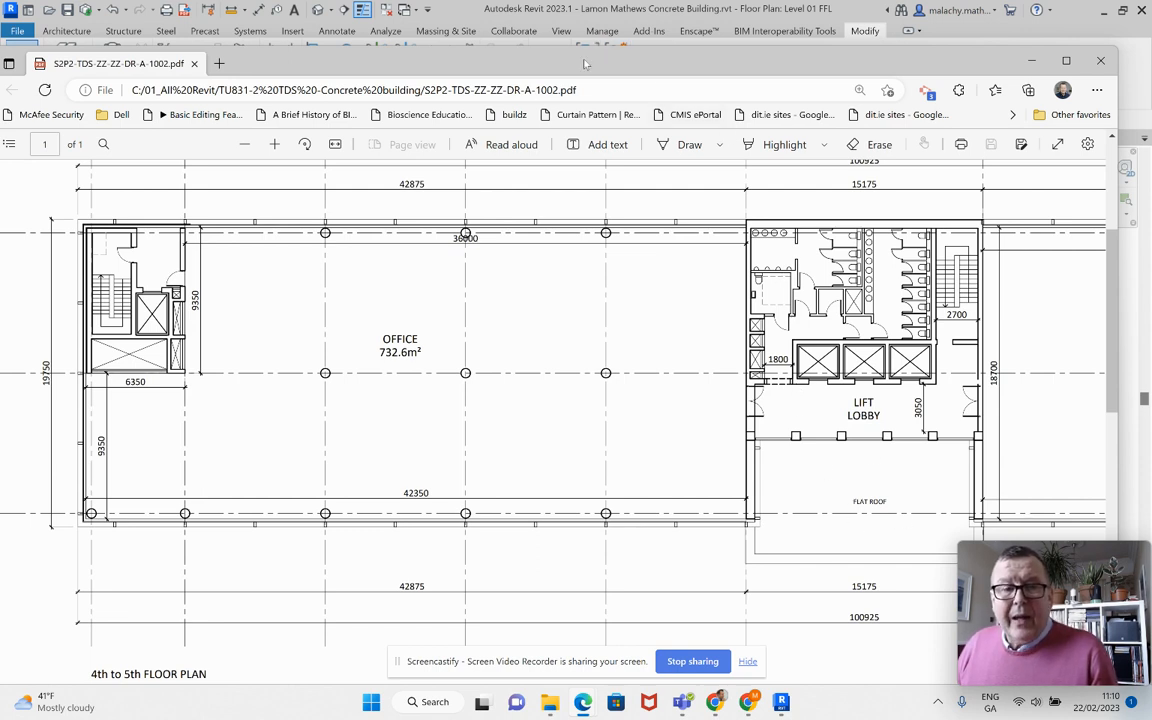
pyautogui.moveTo(586, 64); pyautogui.dragTo(1151, 240)
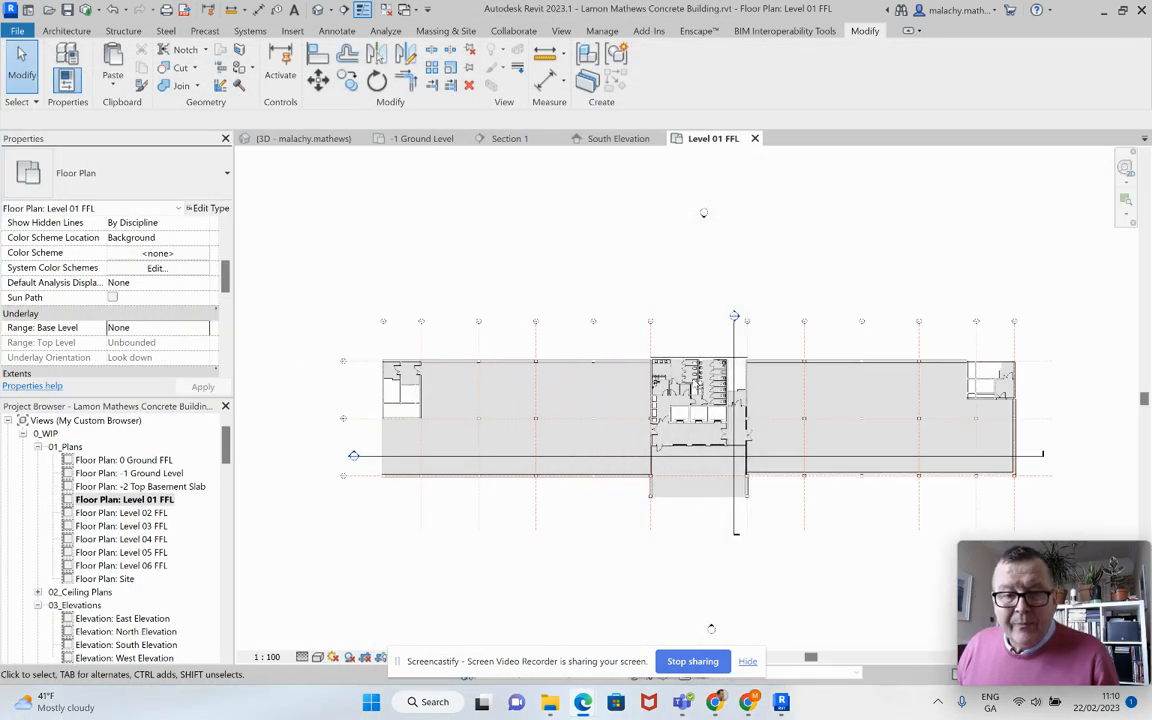
# - Examine the central toilet and lift core and the end stair core on the Level 01 FFL floor plan
pyautogui.scroll(8, 670, 378)
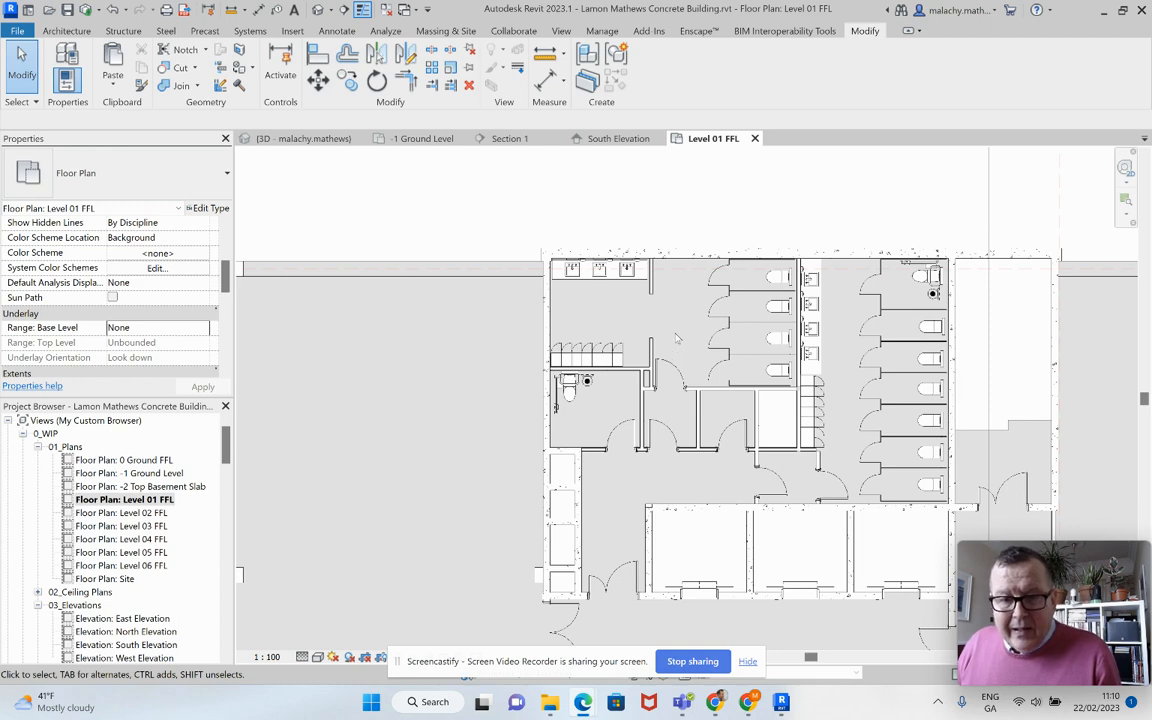
pyautogui.scroll(-1, 676, 339)
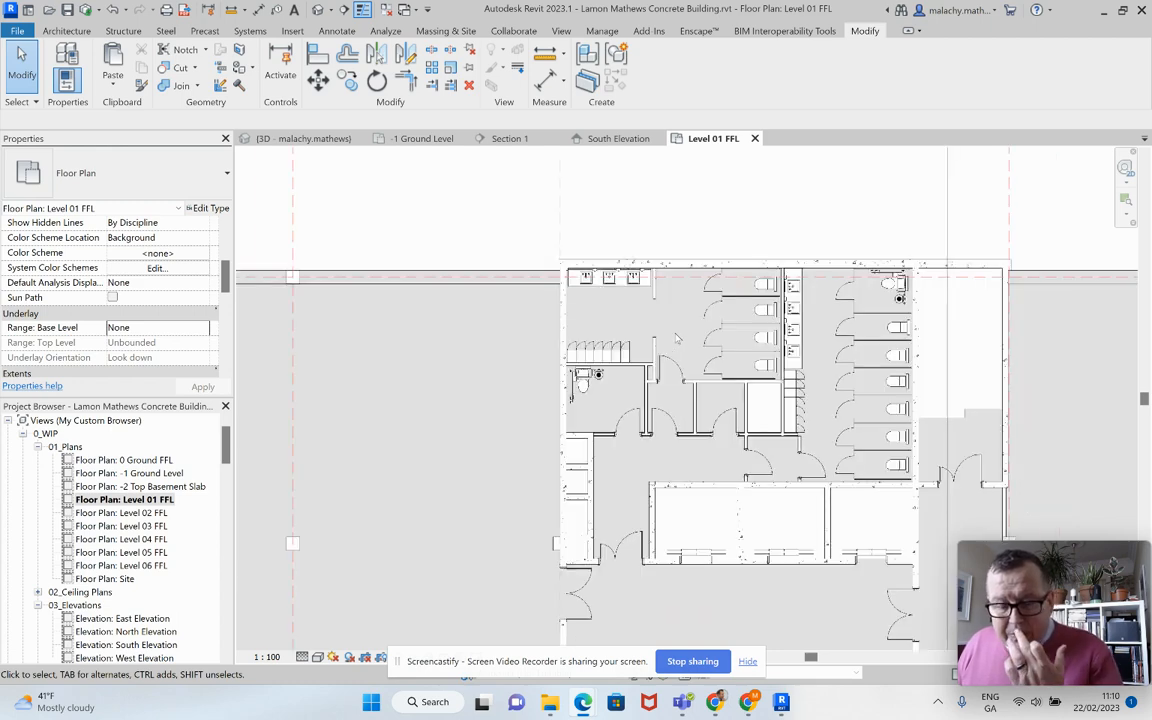
pyautogui.scroll(-1, 676, 339)
pyautogui.scroll(-2, 676, 338)
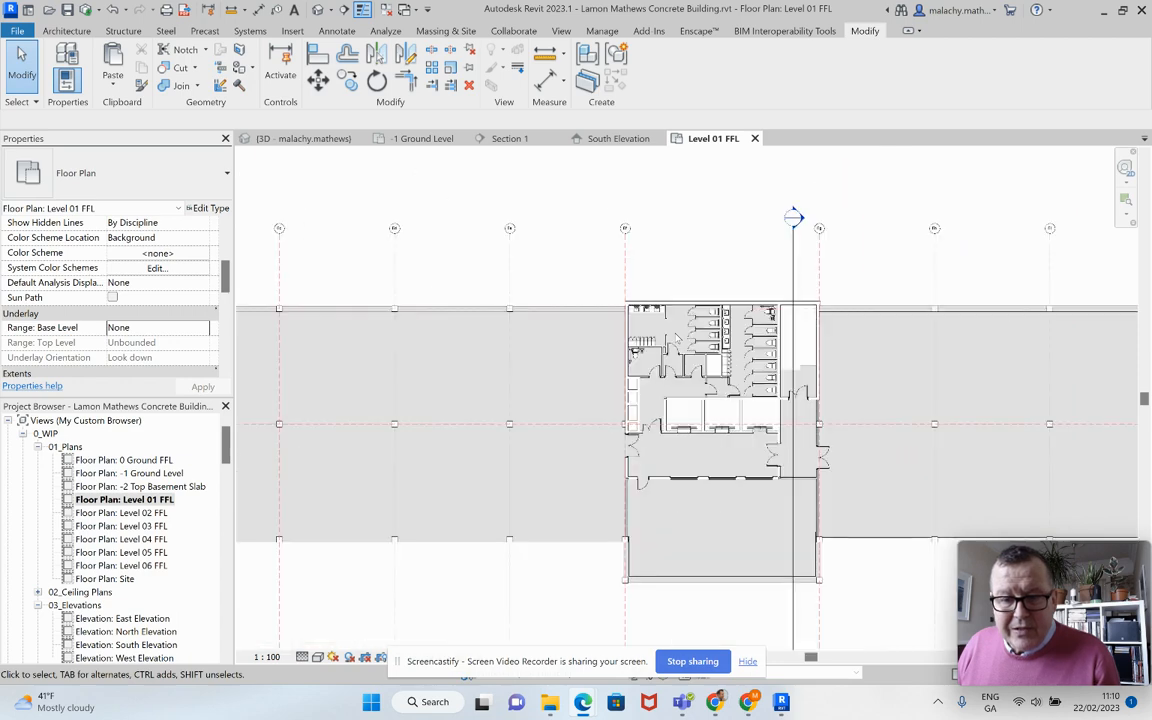
pyautogui.scroll(1, 721, 506)
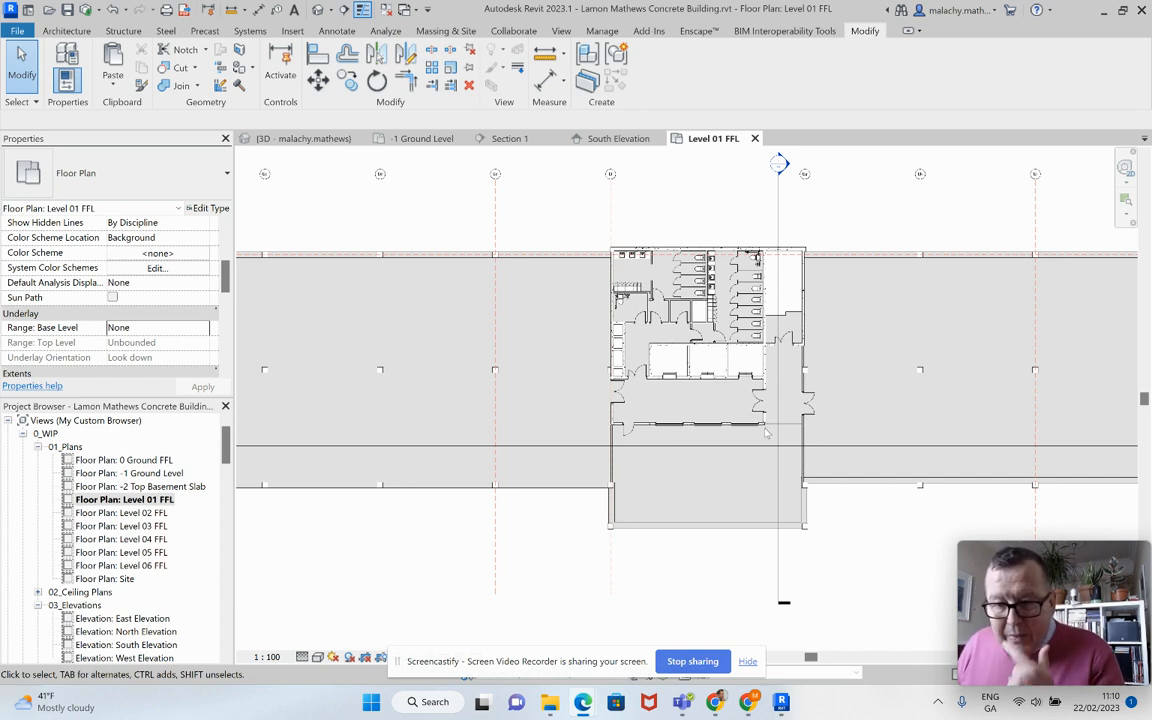
pyautogui.scroll(-2, 765, 432)
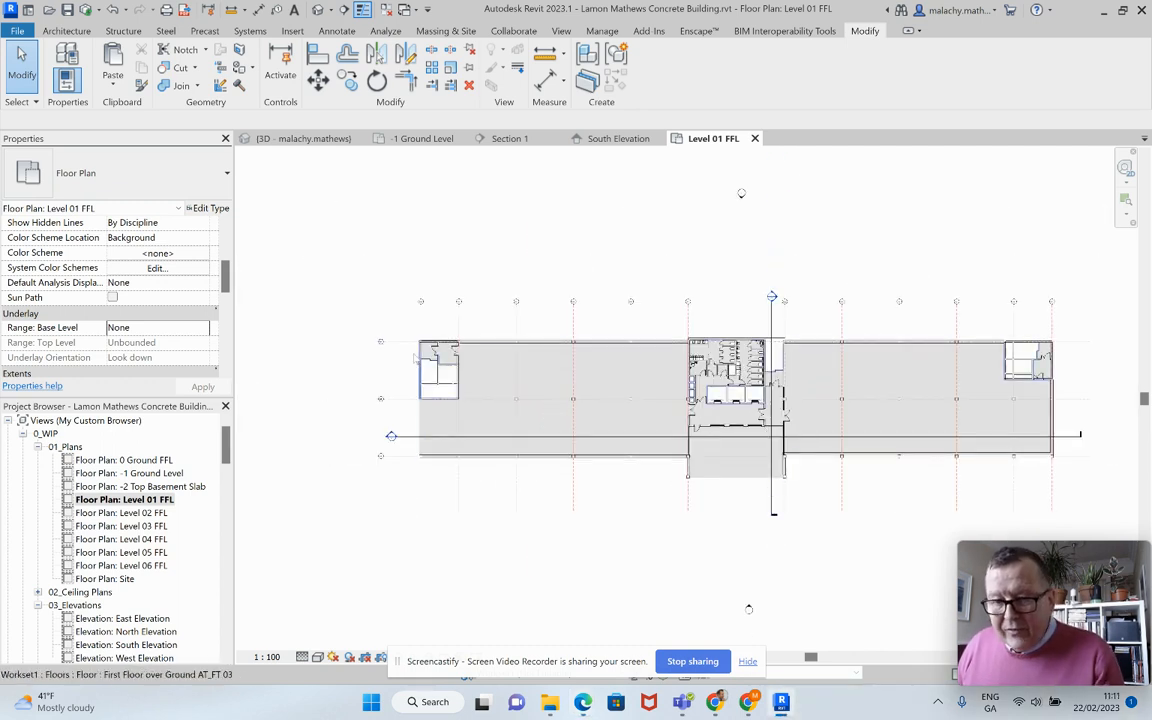
pyautogui.scroll(10, 420, 360)
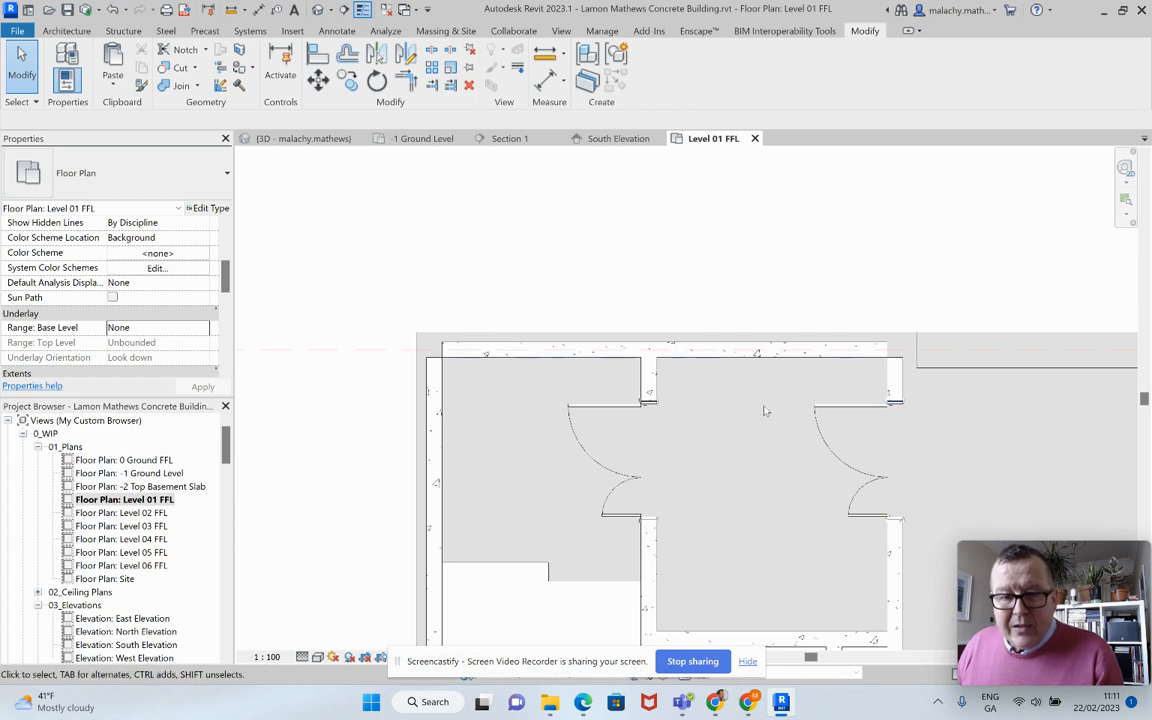
pyautogui.scroll(-3, 765, 410)
pyautogui.moveTo(680, 385); pyautogui.dragTo(683, 487, button='middle')
pyautogui.scroll(3, 683, 487)
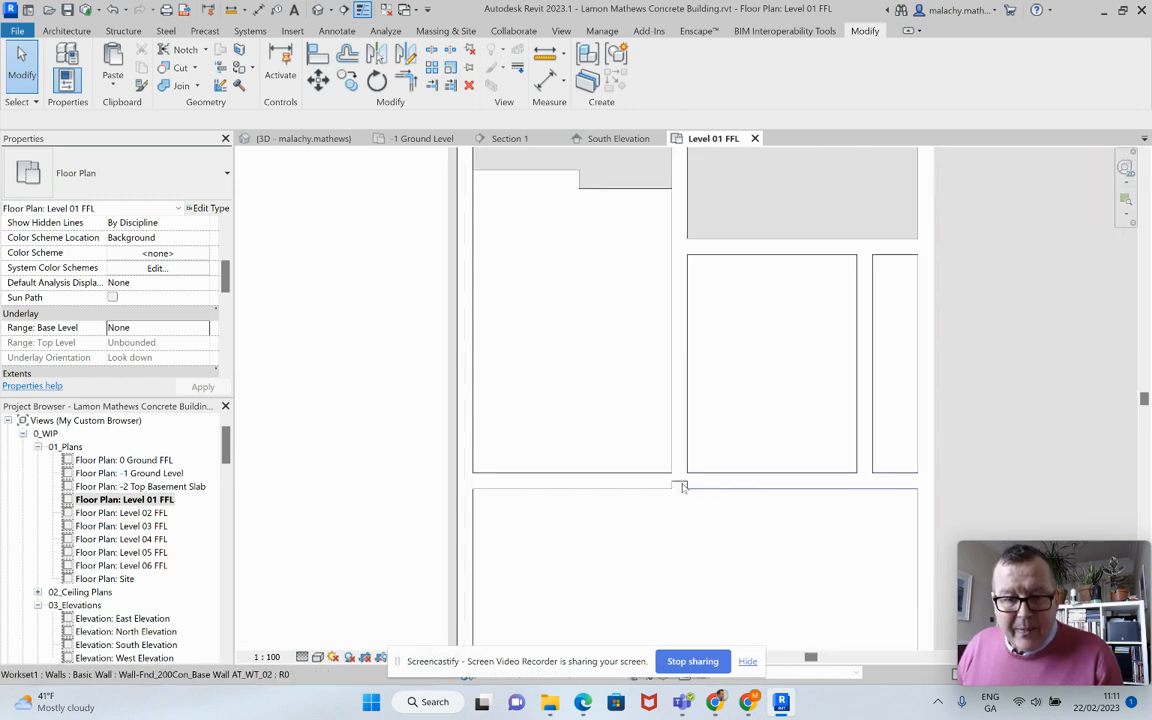
pyautogui.scroll(-5, 683, 487)
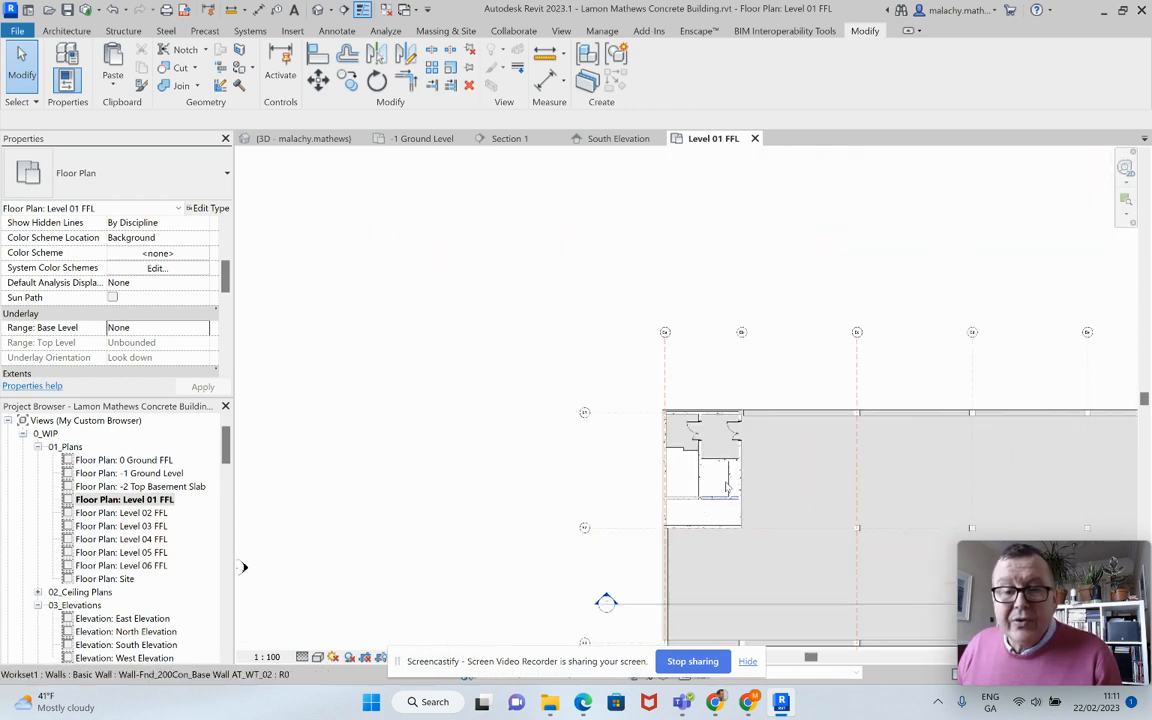
# - In the 3D view, temporarily isolate the wall category using a wall of the end stair core
pyautogui.click(323, 143)
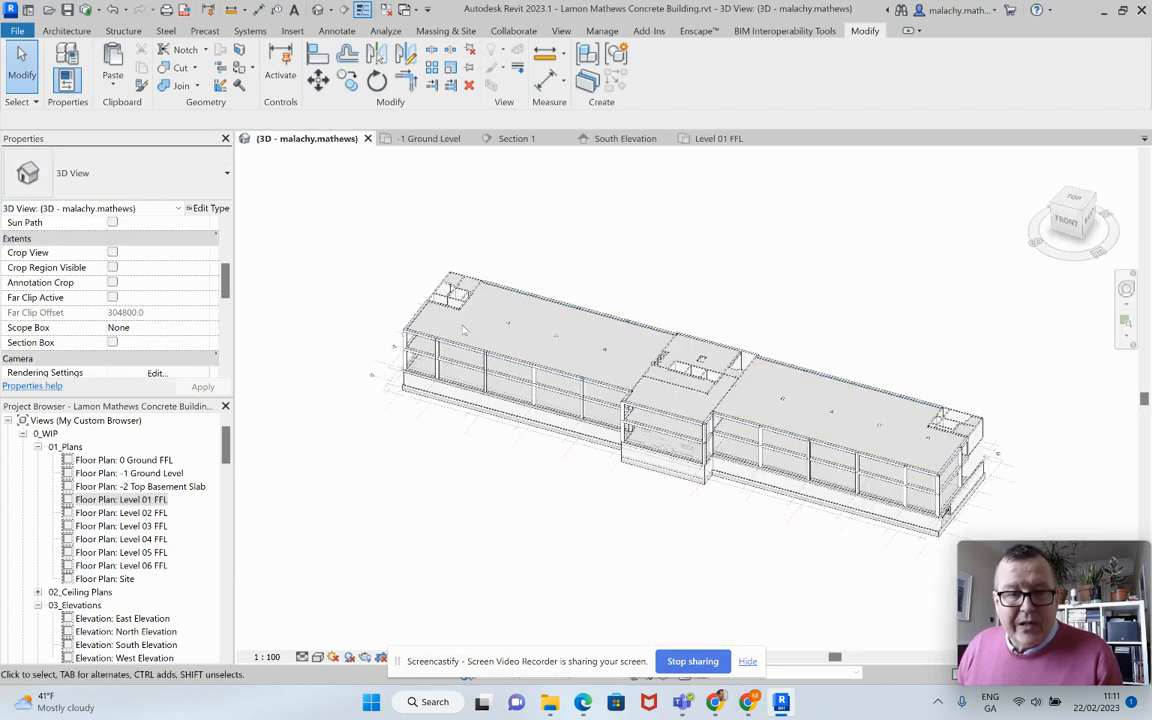
pyautogui.scroll(2, 450, 317)
pyautogui.scroll(1, 450, 317)
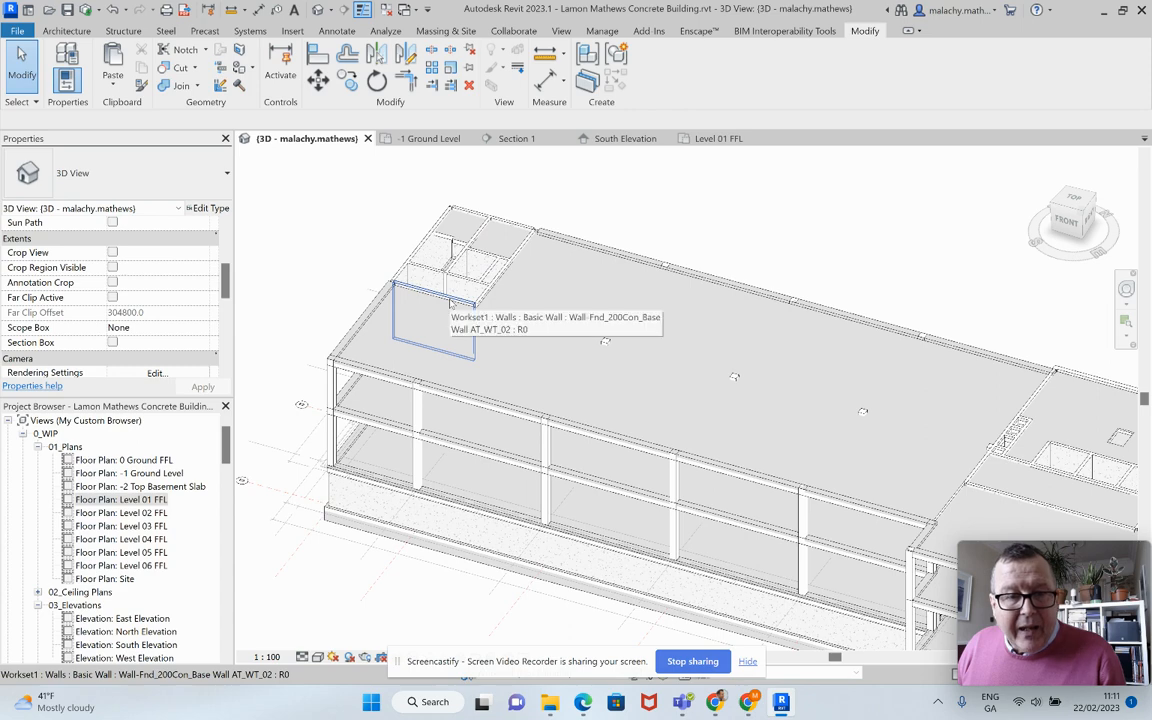
pyautogui.click(450, 304)
pyautogui.rightClick(446, 300)
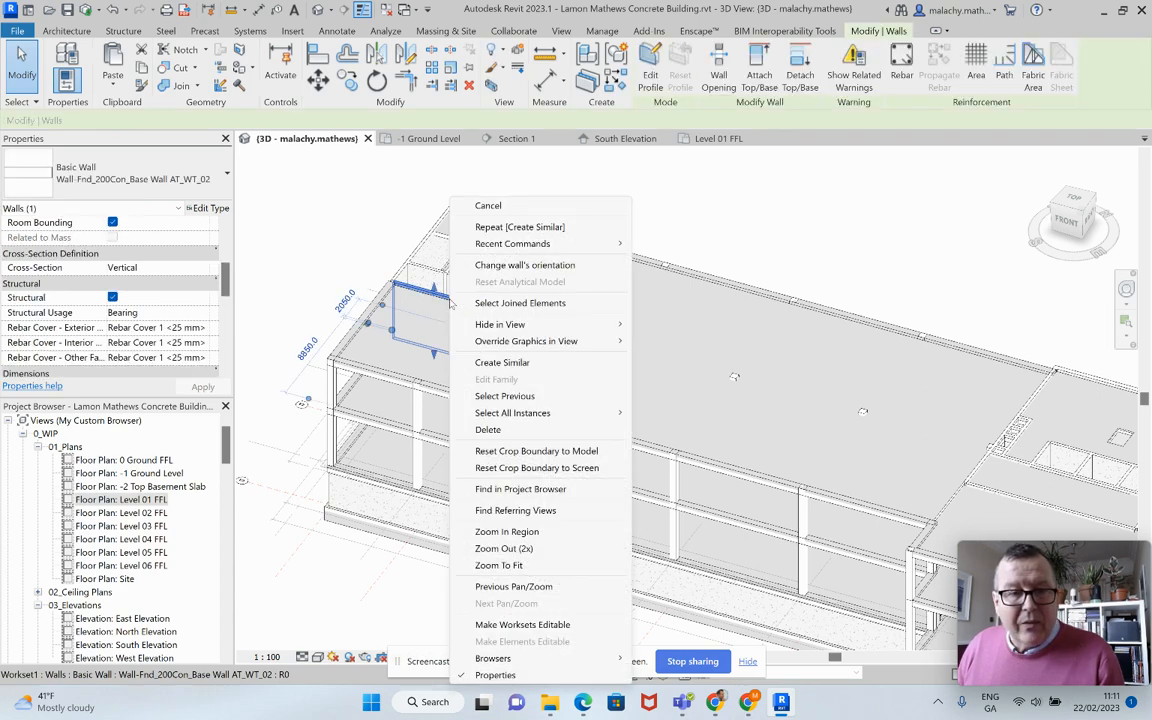
pyautogui.press('Escape')
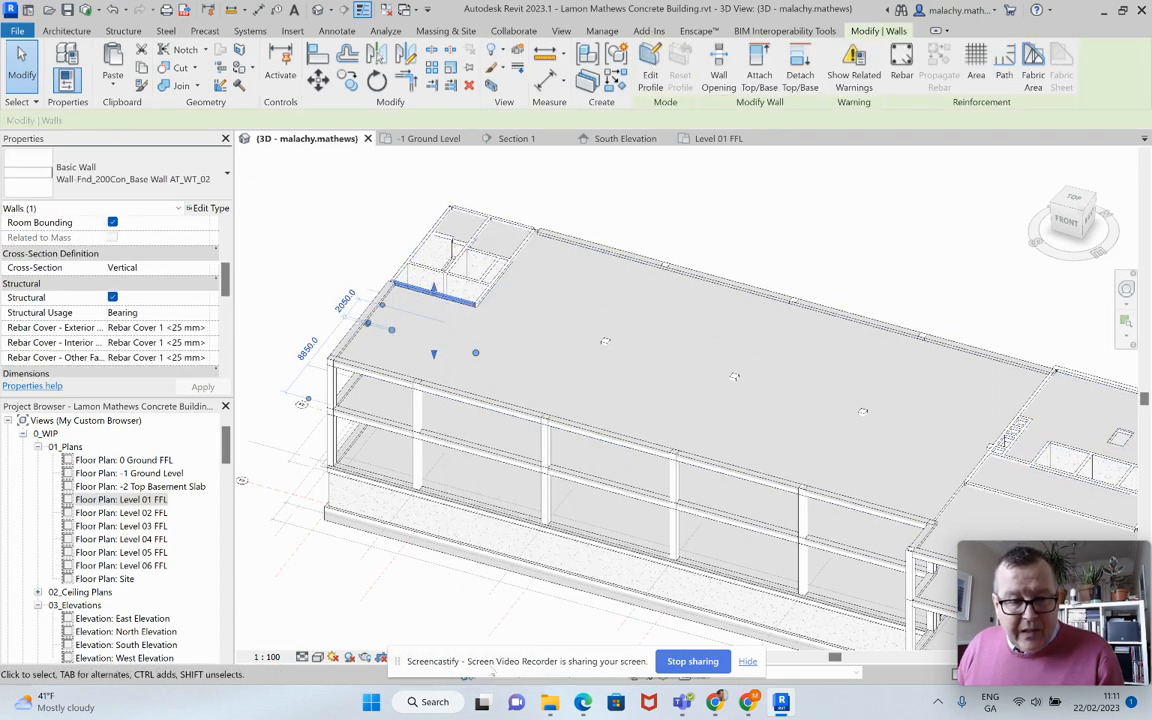
pyautogui.moveTo(616, 661); pyautogui.dragTo(346, 598)
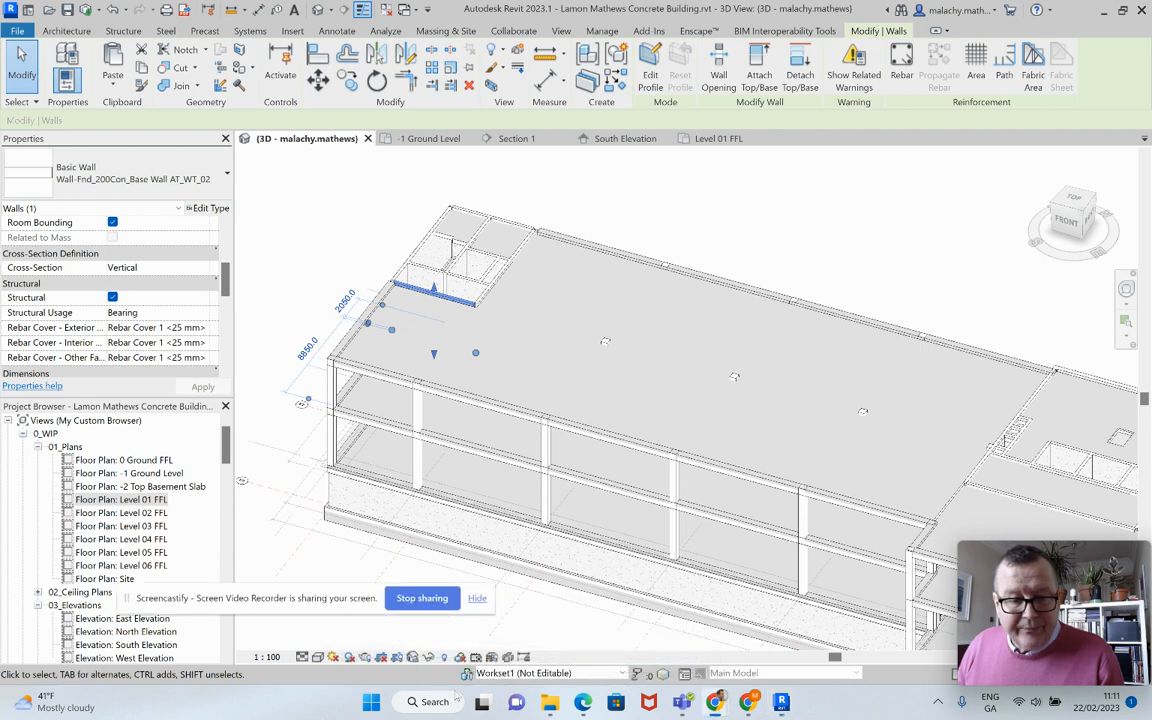
pyautogui.click(428, 658)
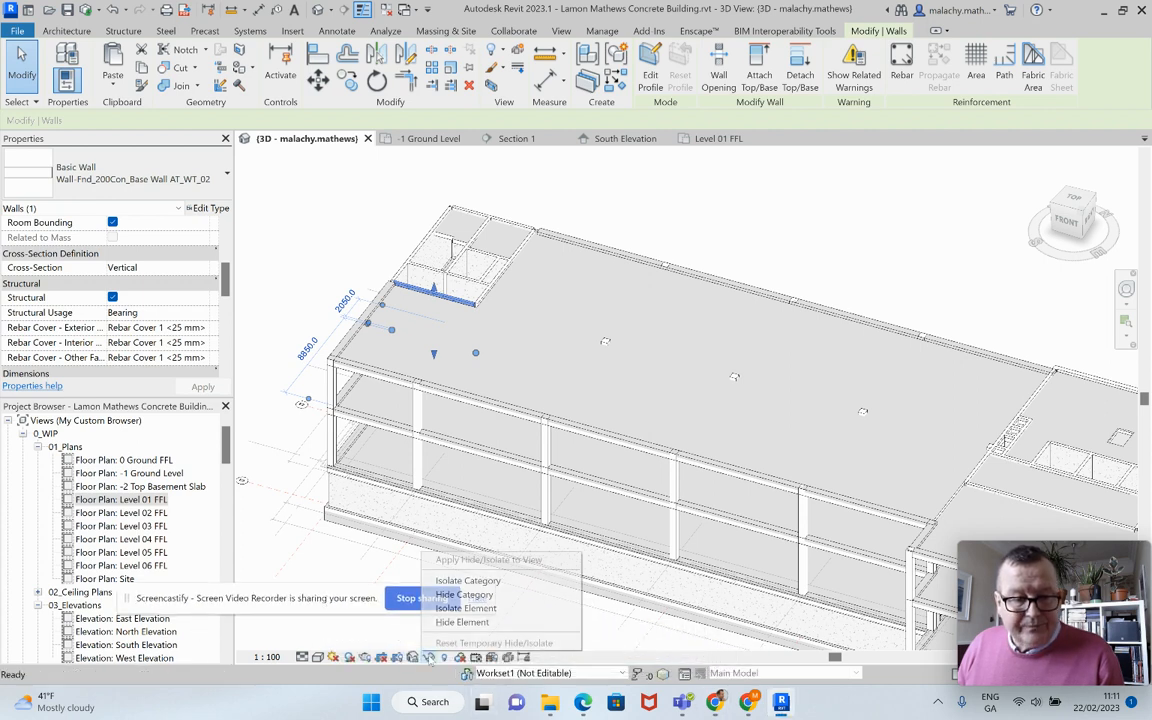
pyautogui.click(468, 581)
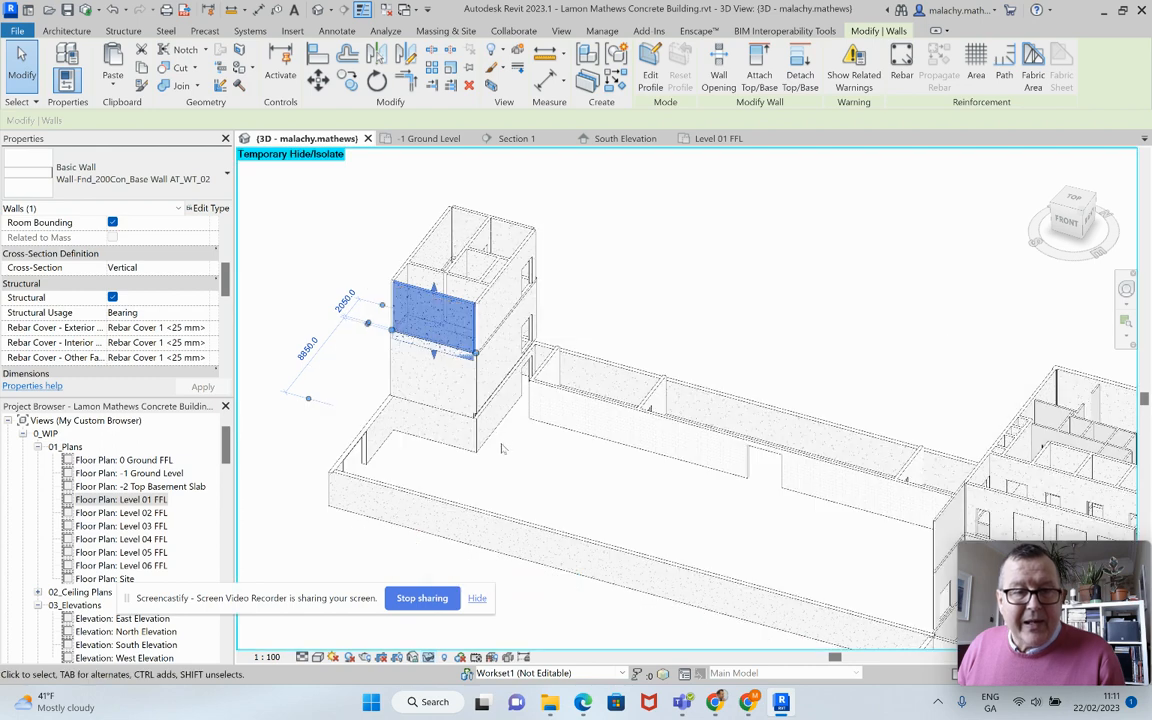
pyautogui.click(548, 477)
# - Examine the isolated walls along the building and check the base offset of the end stair core's ground-level front wall
pyautogui.scroll(-4, 498, 428)
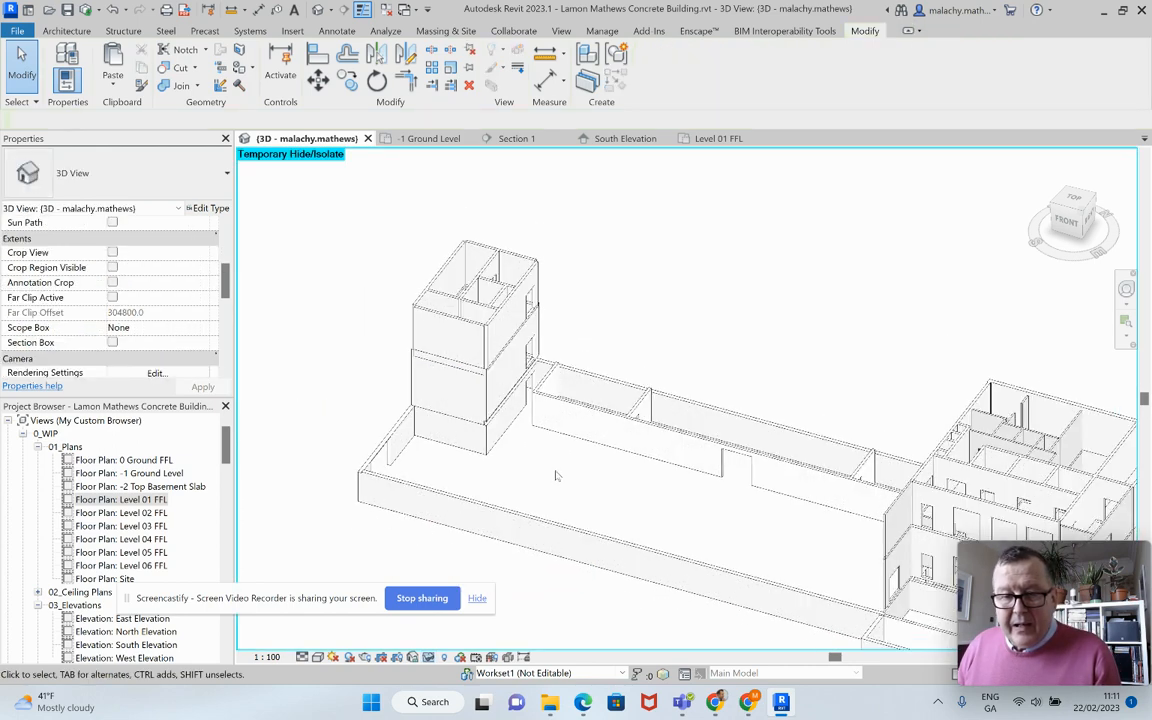
pyautogui.moveTo(650, 487); pyautogui.dragTo(452, 382, button='middle')
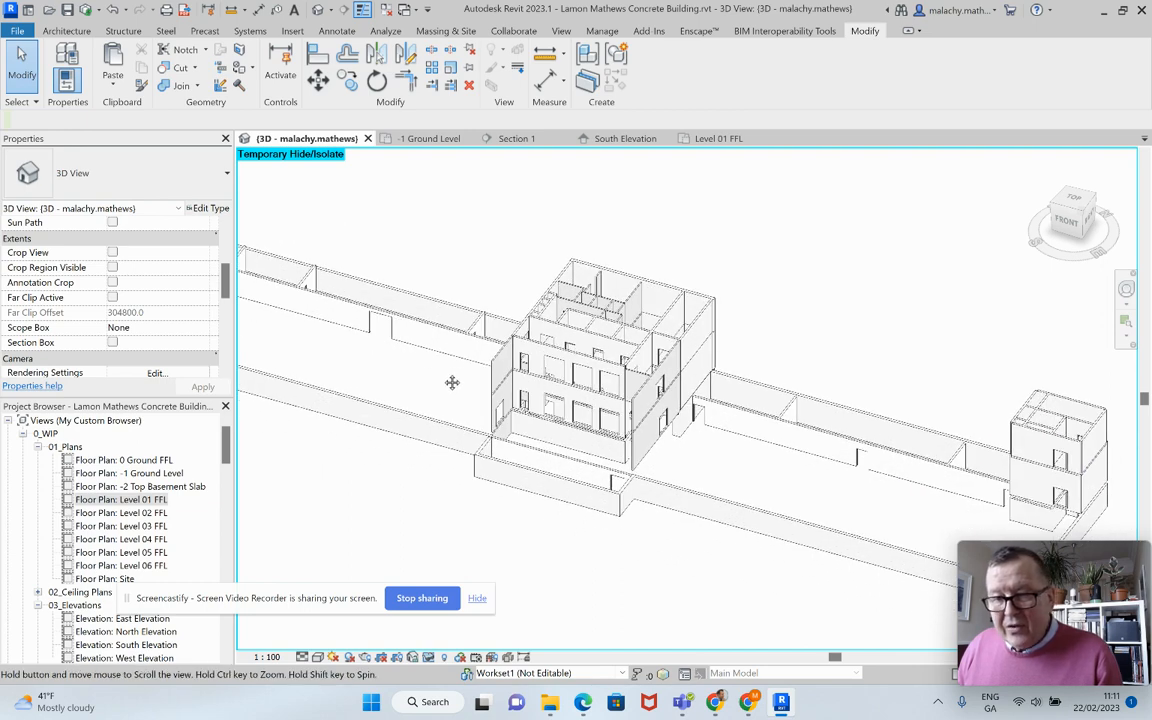
pyautogui.moveTo(452, 382); pyautogui.dragTo(746, 500, button='middle')
pyautogui.scroll(4, 530, 387)
pyautogui.scroll(3, 412, 383)
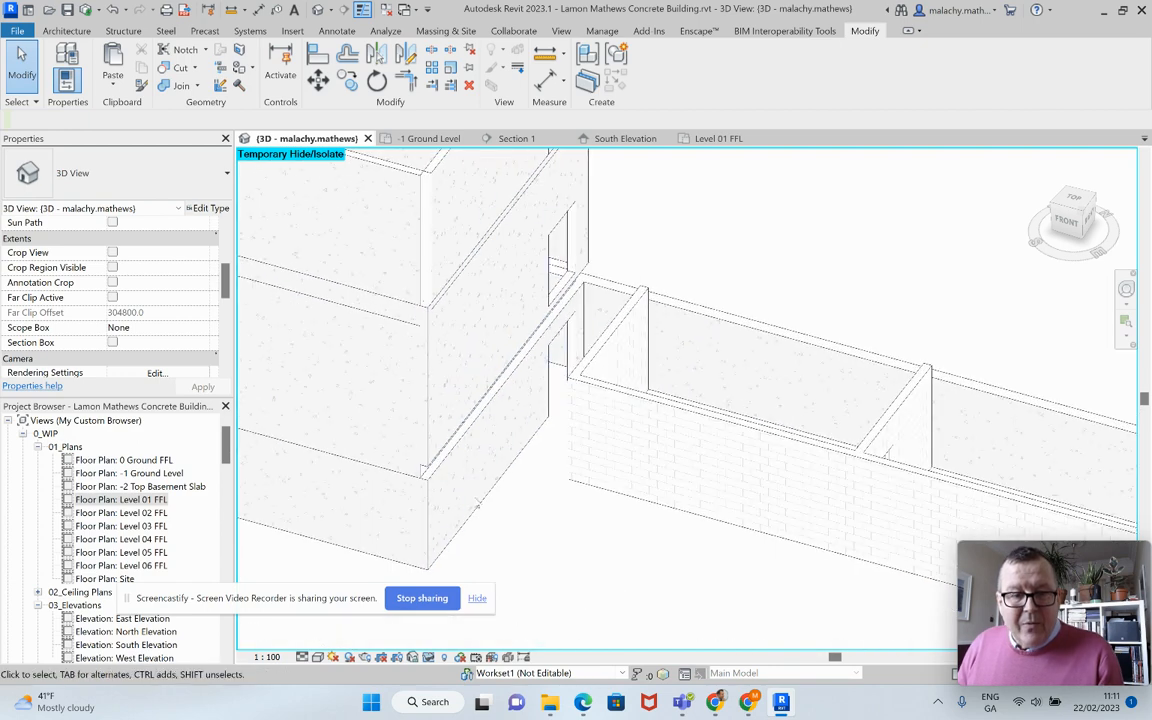
pyautogui.moveTo(457, 472); pyautogui.dragTo(644, 537, button='middle')
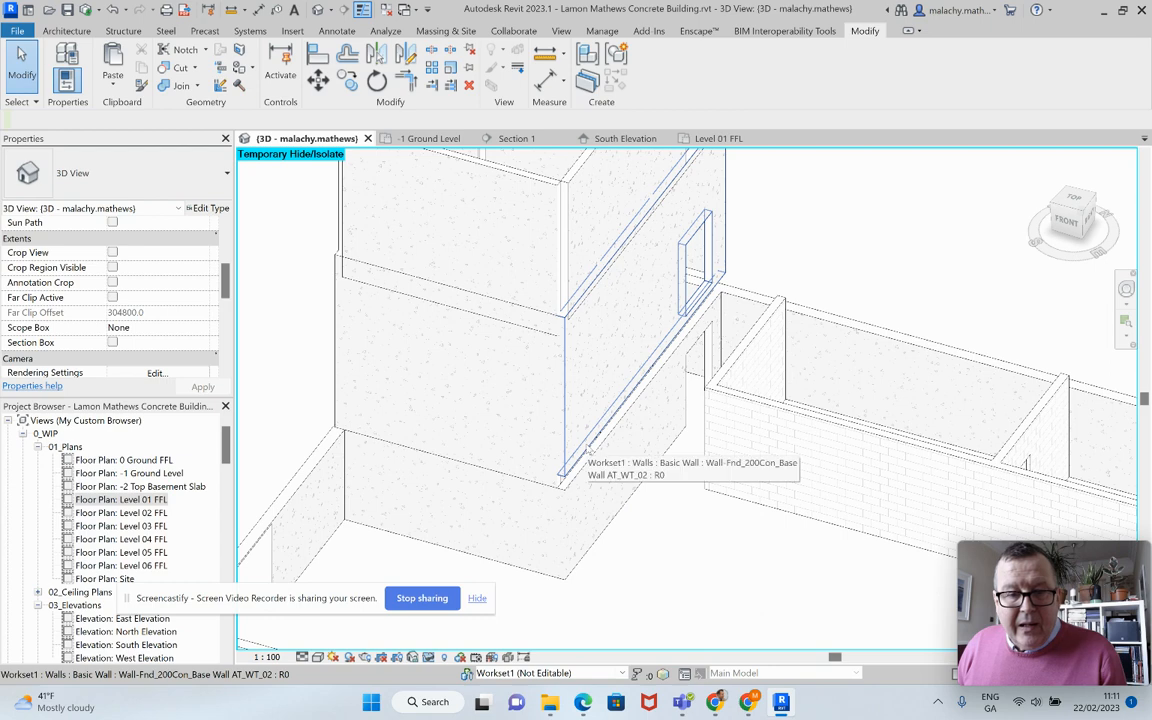
pyautogui.click(470, 426)
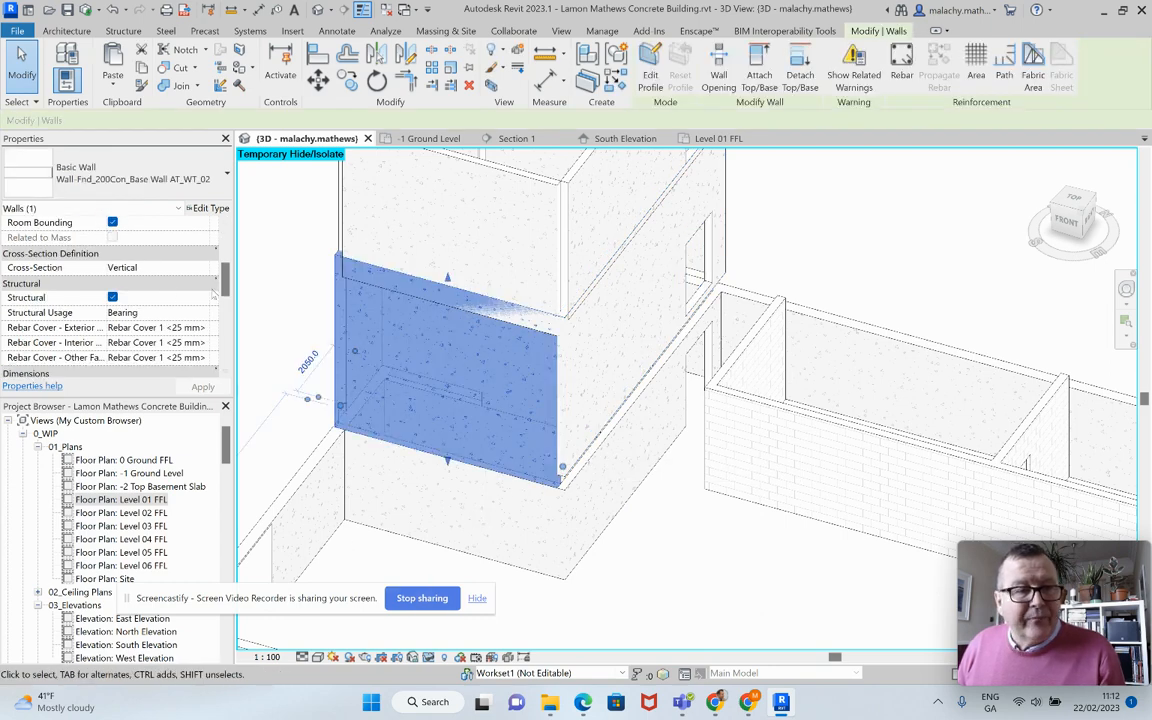
pyautogui.scroll(5, 200, 290)
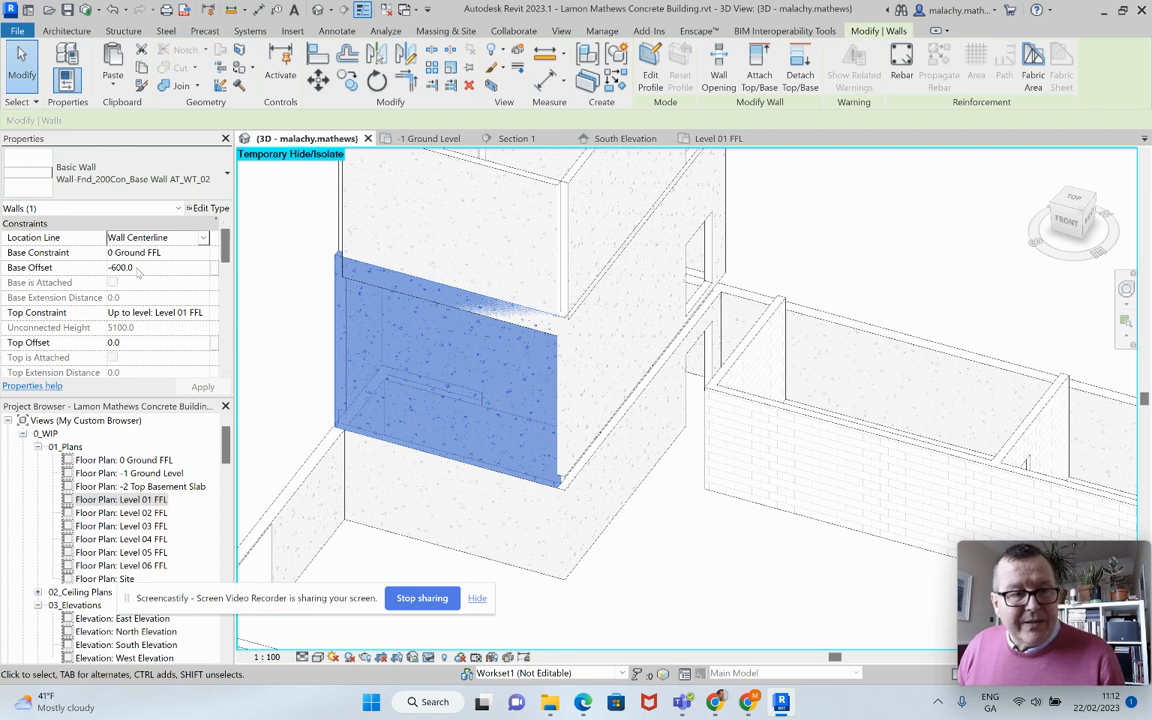
pyautogui.click(651, 541)
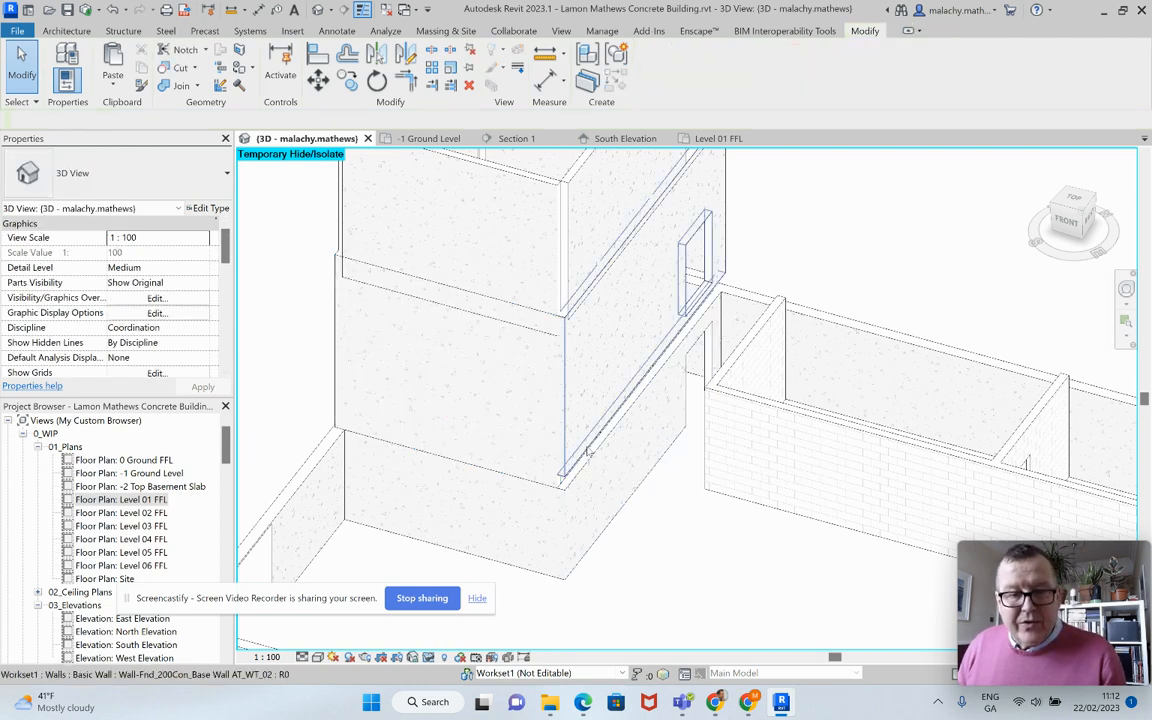
# - Set the base offset to -600 for the ground-level side wall with the door opening in the end stair core
pyautogui.click(551, 459)
pyautogui.click(149, 267)
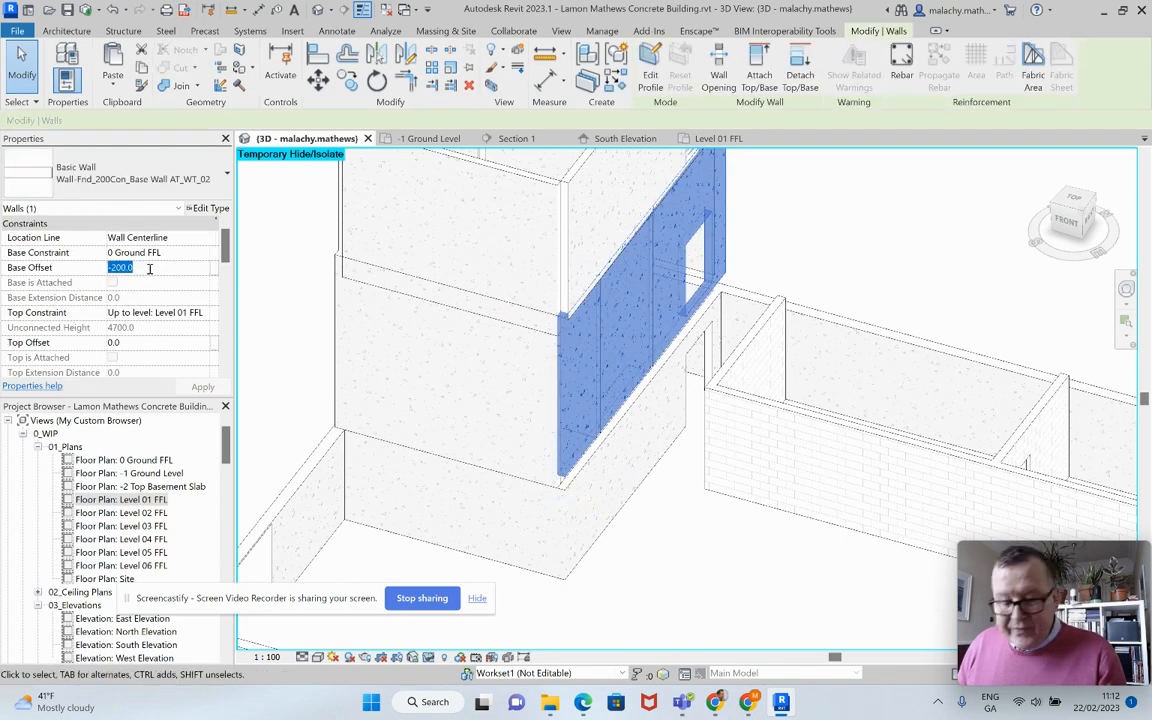
pyautogui.write('-6')
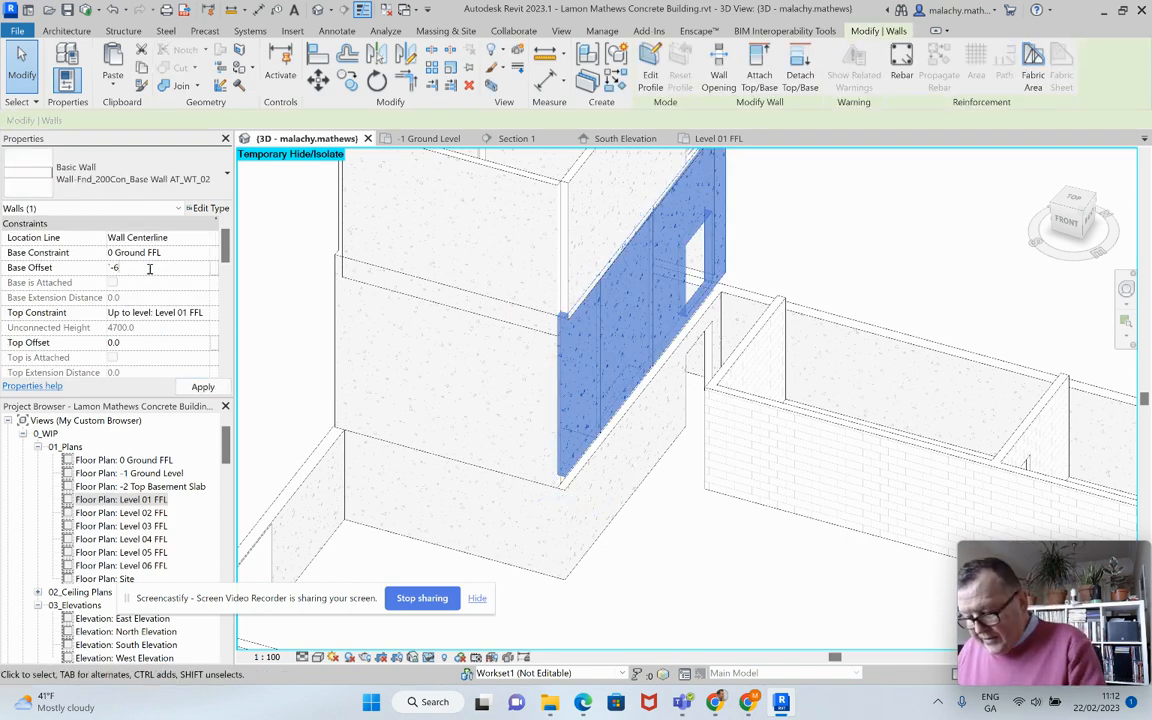
pyautogui.moveTo(319, 552)
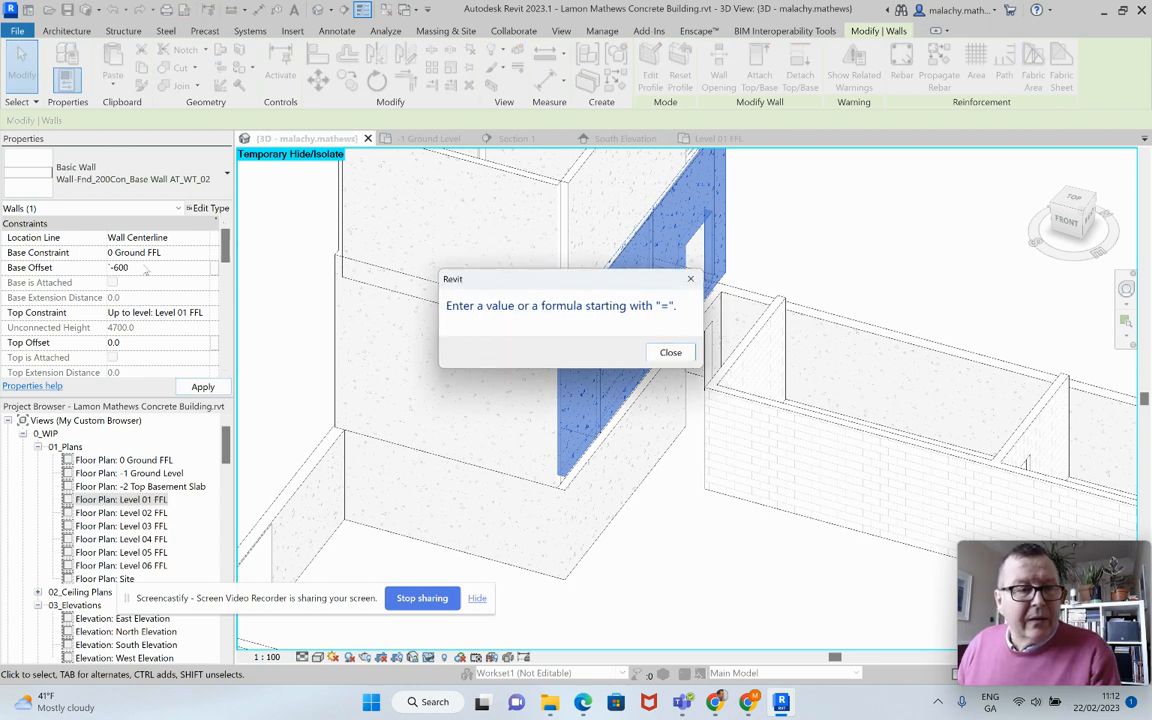
pyautogui.click(671, 353)
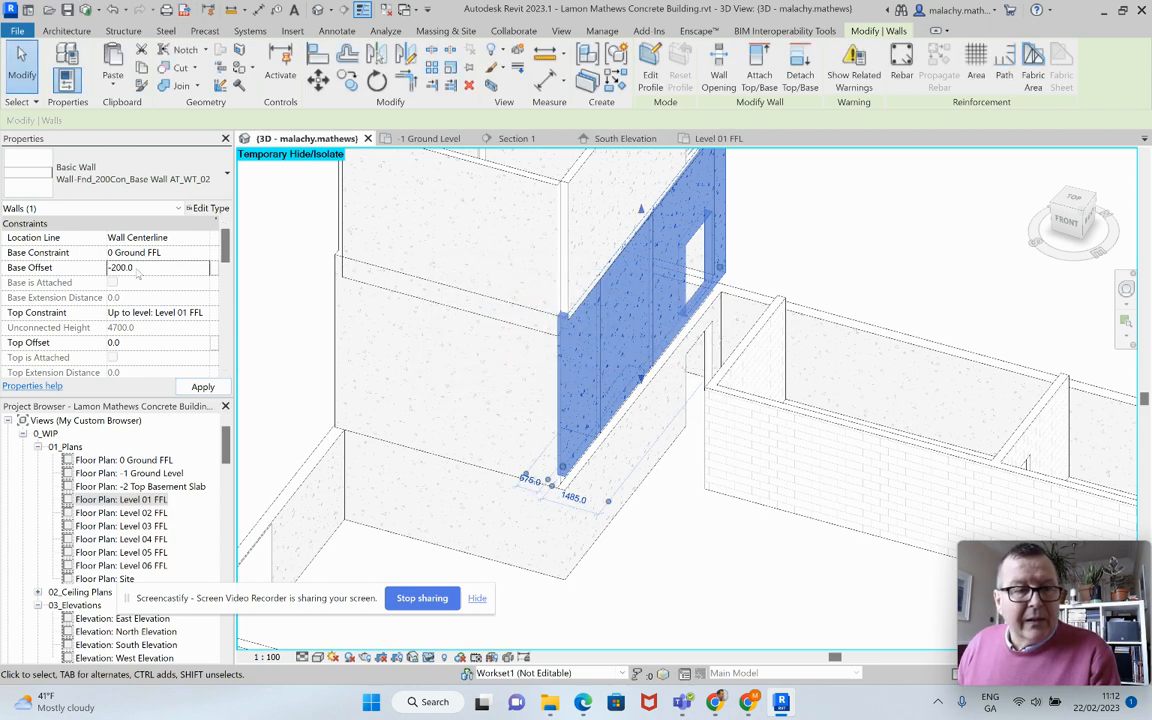
pyautogui.moveTo(140, 268); pyautogui.dragTo(113, 268)
pyautogui.click(115, 268)
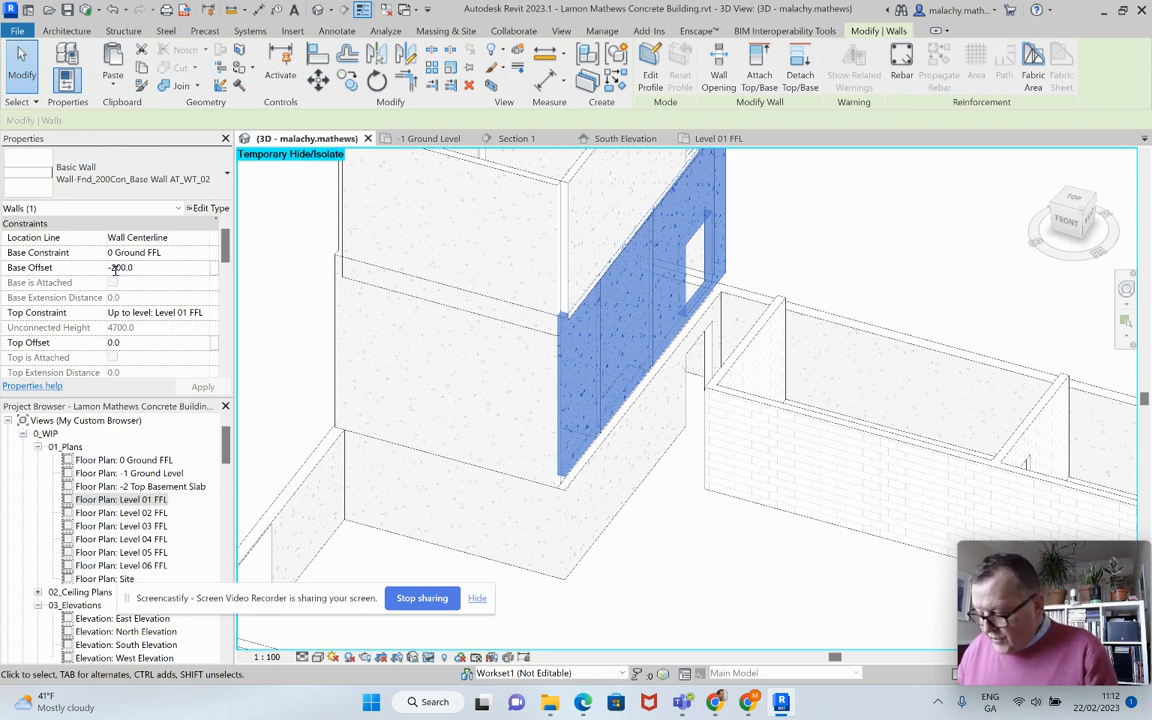
pyautogui.press('BackSpace')
pyautogui.write('6')
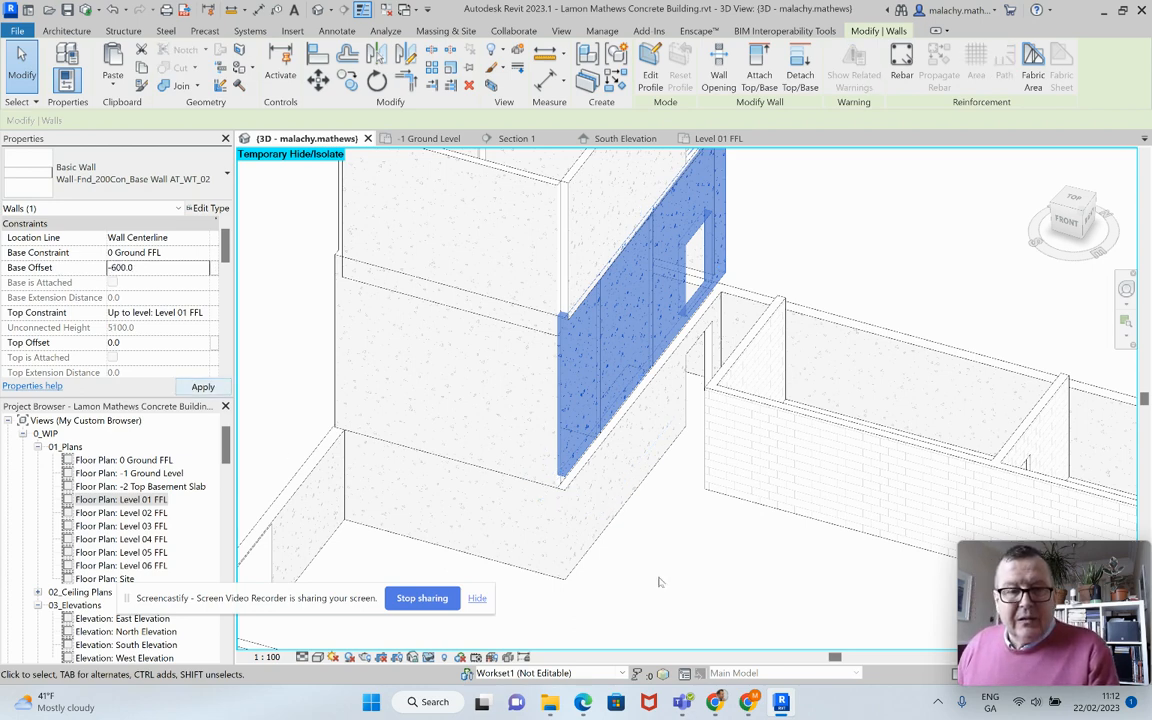
pyautogui.click(660, 582)
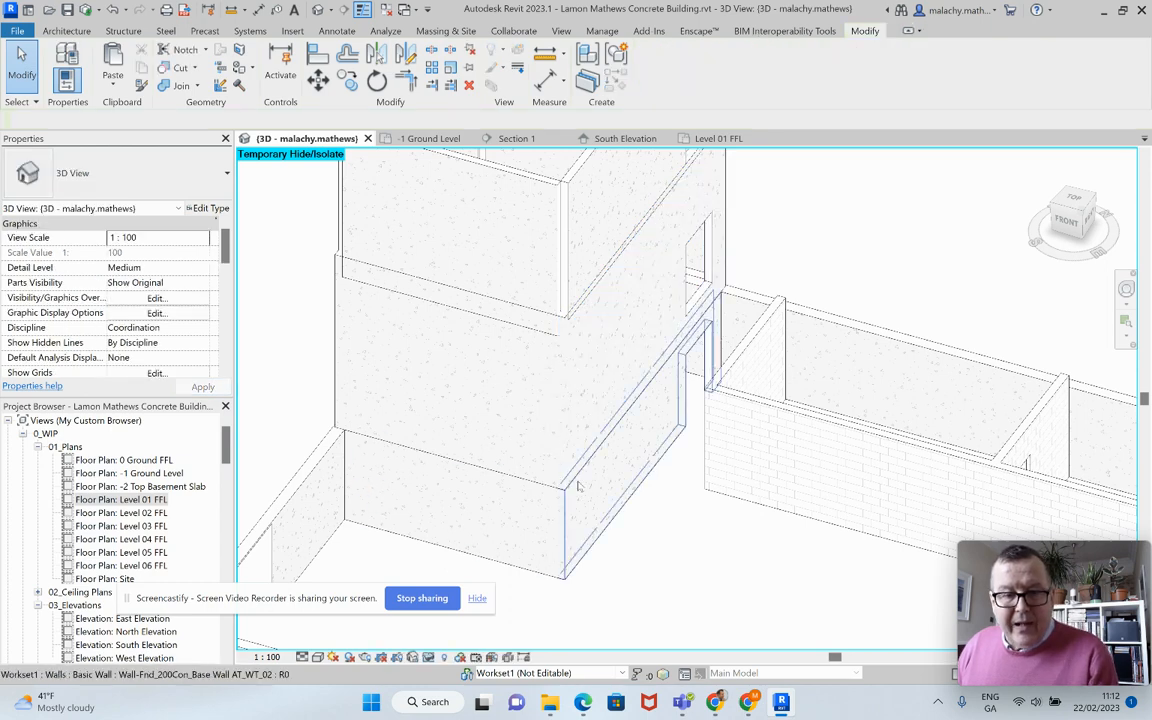
# - Set the base offset to 0 for the end stair core's front wall based on Level 01 FFL
pyautogui.keyDown('shift'); pyautogui.moveTo(534, 389); pyautogui.dragTo(518, 389, button='middle'); pyautogui.keyUp('shift')
pyautogui.click(517, 391)
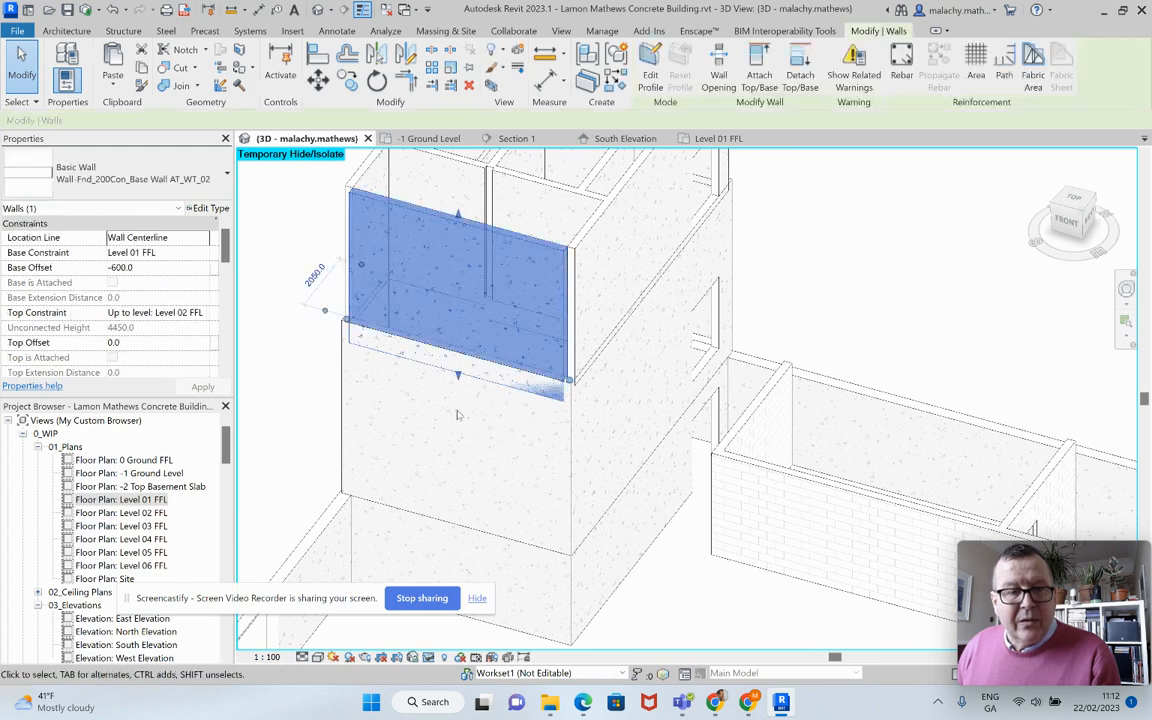
pyautogui.click(141, 267)
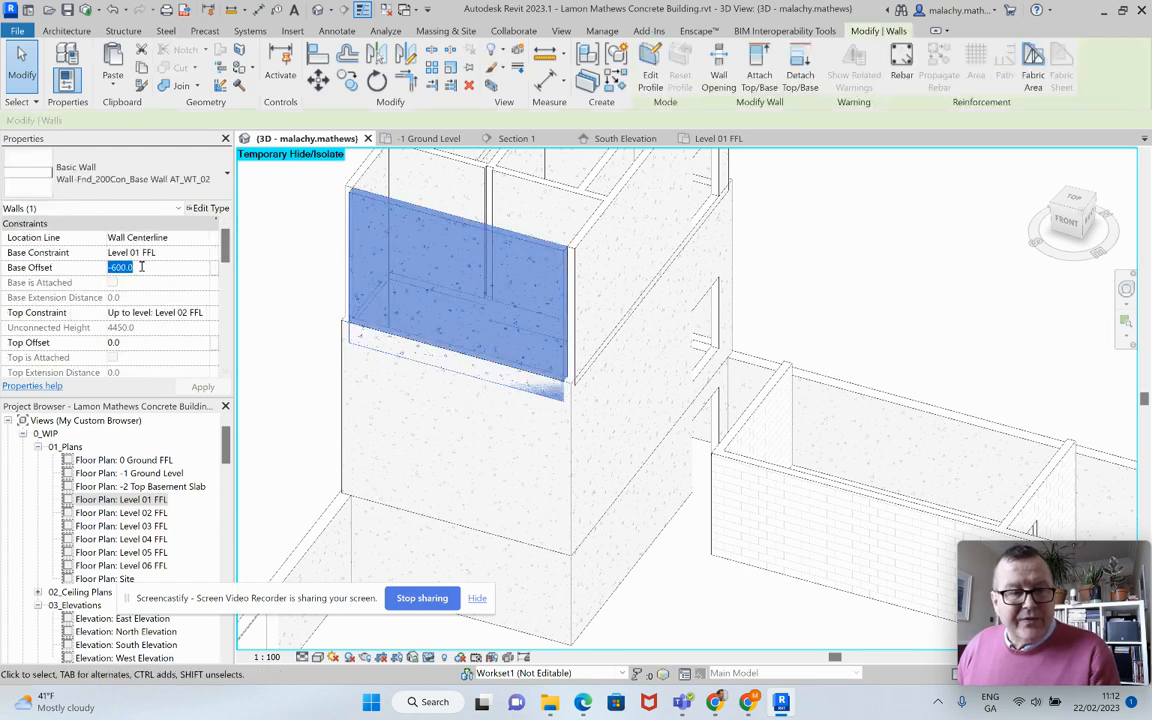
pyautogui.write('0')
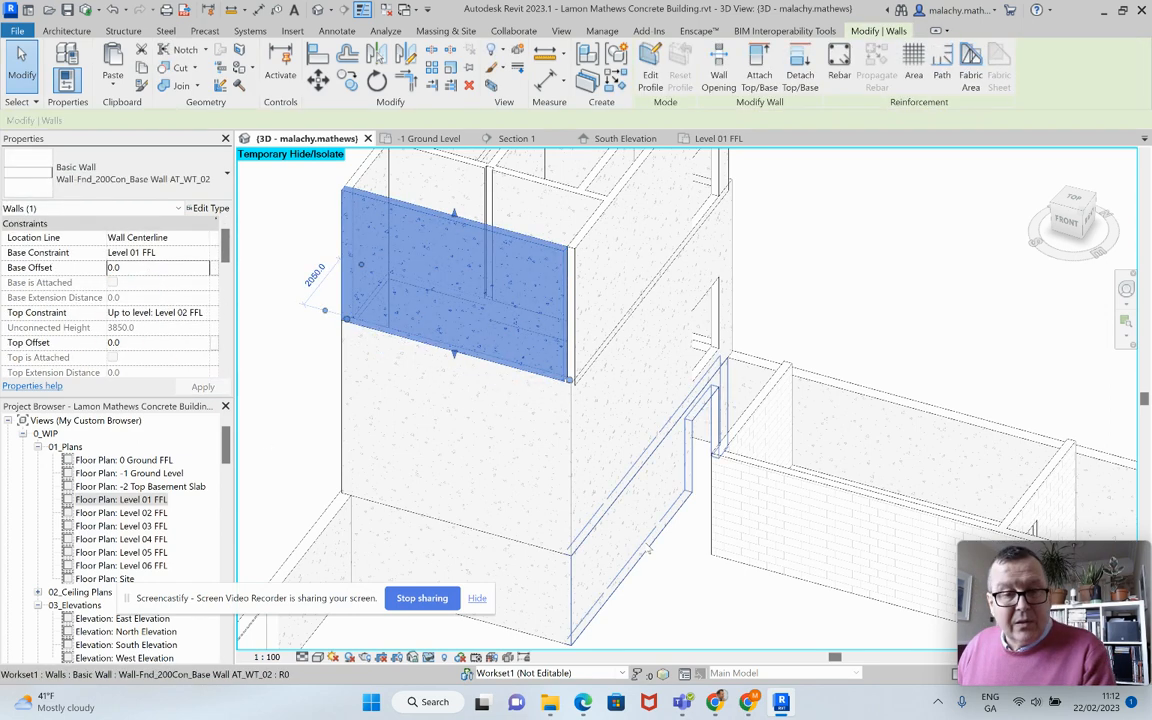
pyautogui.press('Escape')
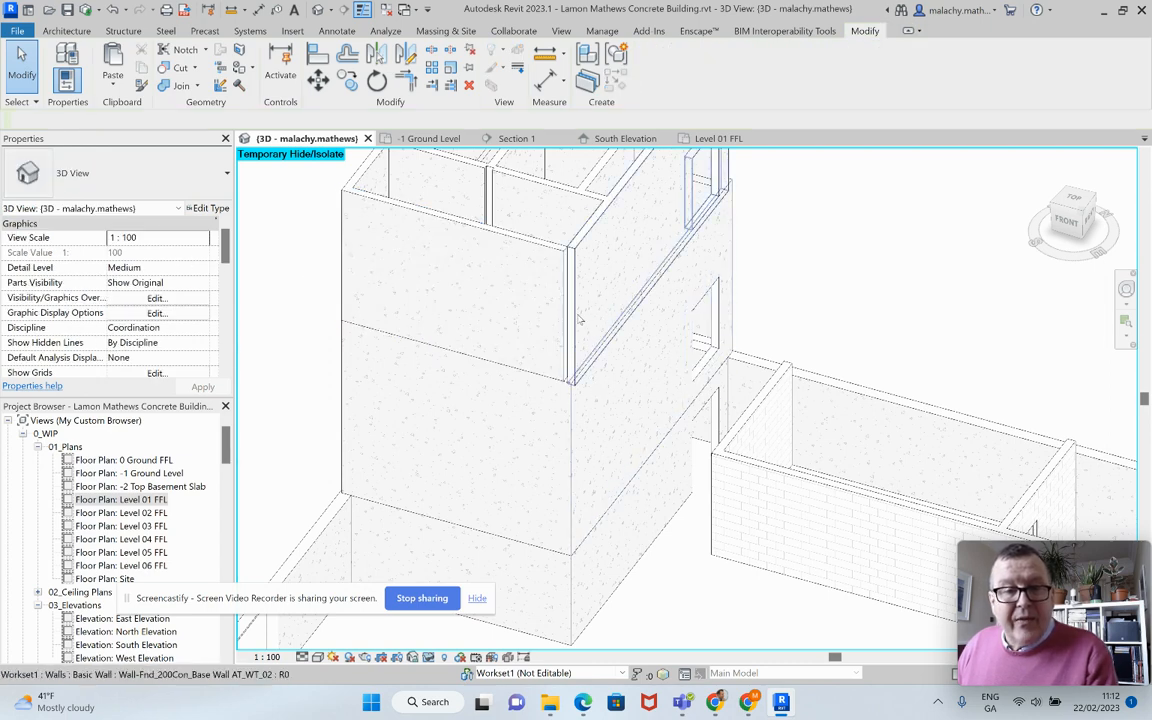
# - Set the base offset to 0 for the Level 01 side wall with the door opening in the end stair core
pyautogui.click(593, 355)
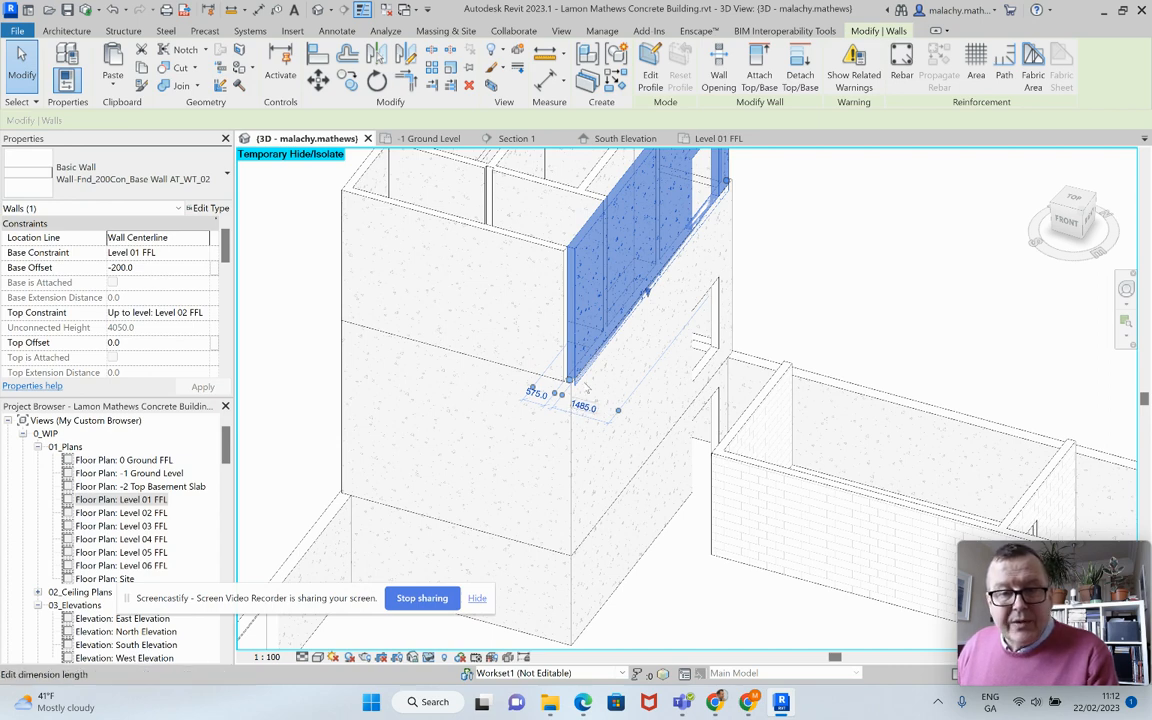
pyautogui.scroll(4, 565, 390)
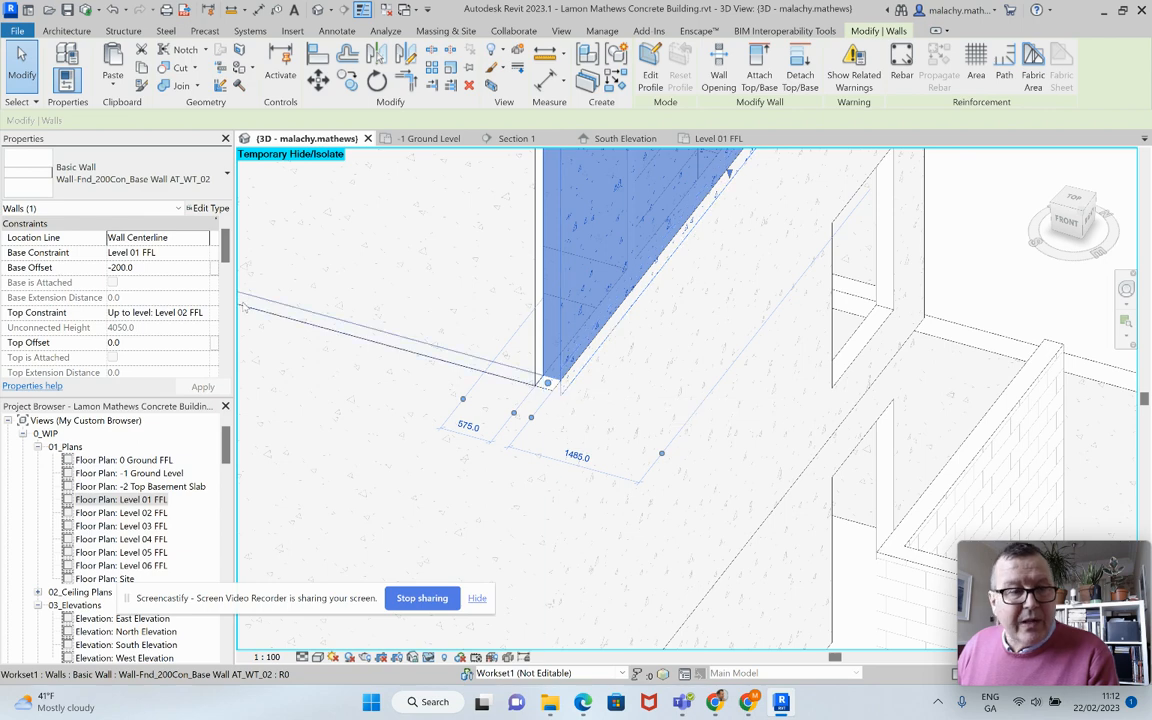
pyautogui.click(172, 268)
pyautogui.write('0')
pyautogui.press('Return')
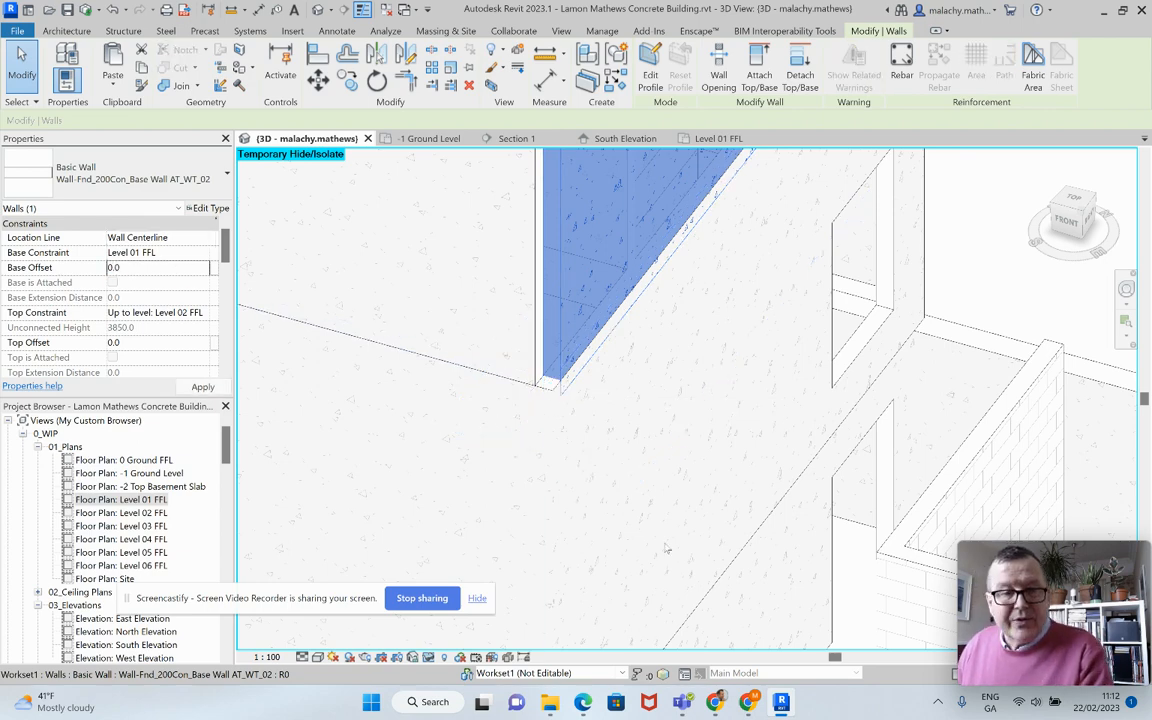
pyautogui.click(479, 421)
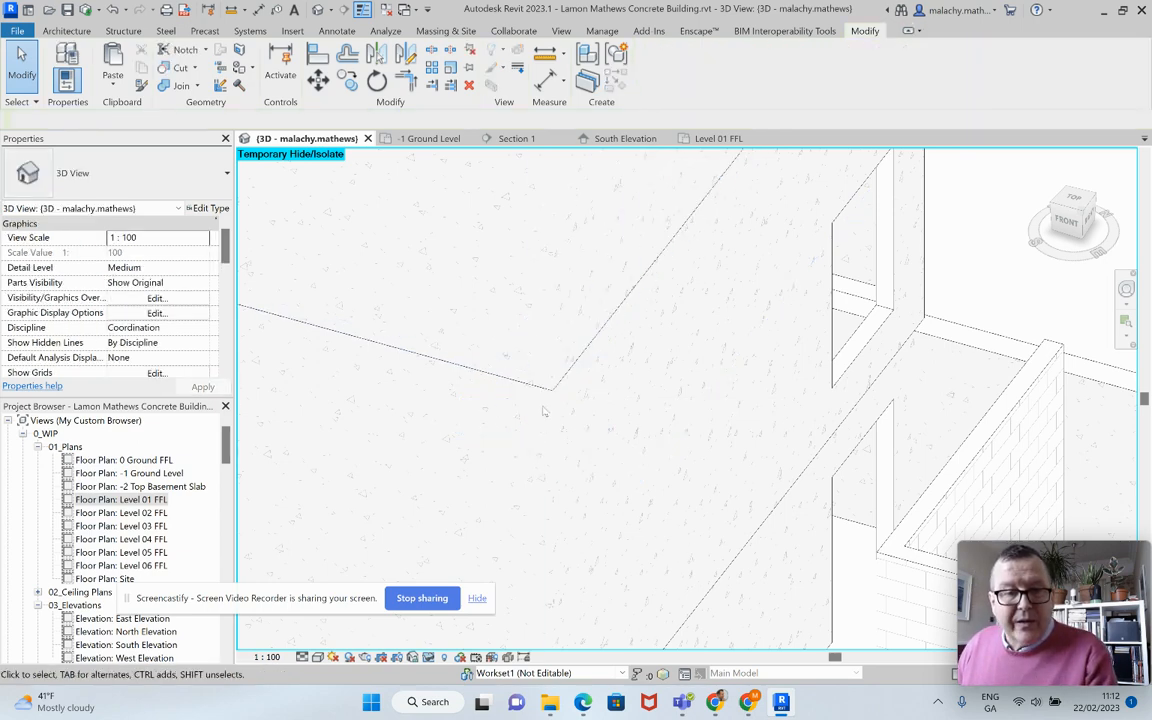
pyautogui.scroll(-2, 538, 412)
pyautogui.scroll(-3, 538, 412)
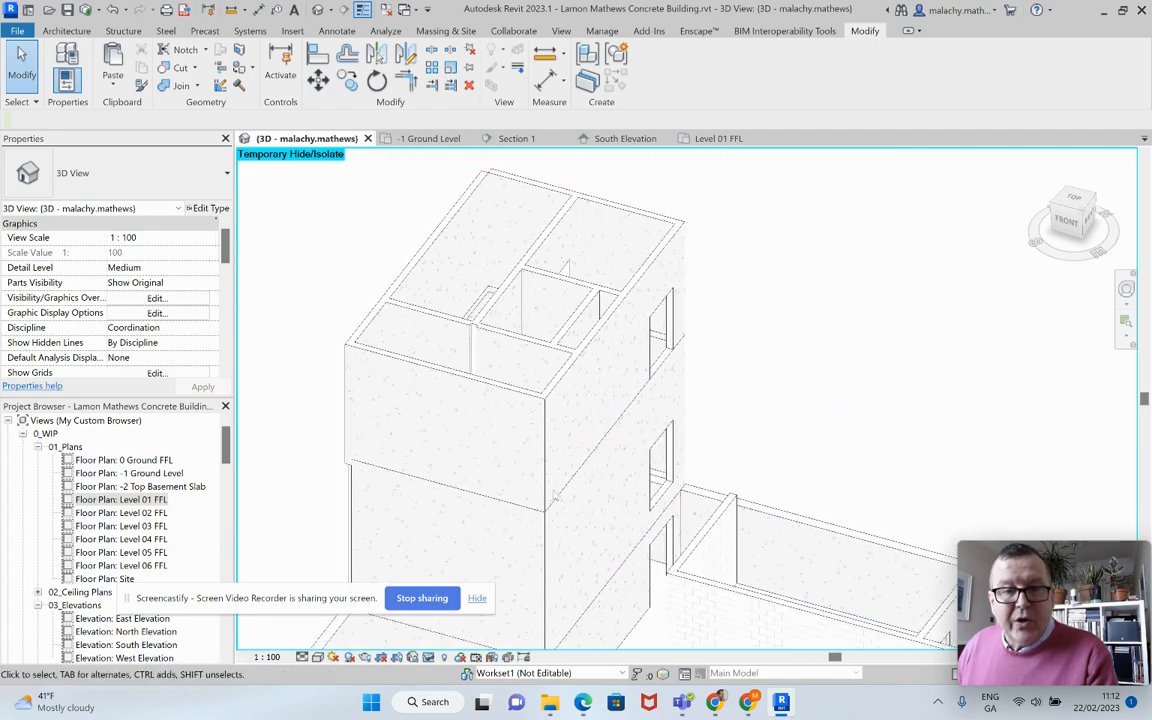
# - Set the base offset to 0 for the Level 01 back wall of the end stair core
pyautogui.click(553, 408)
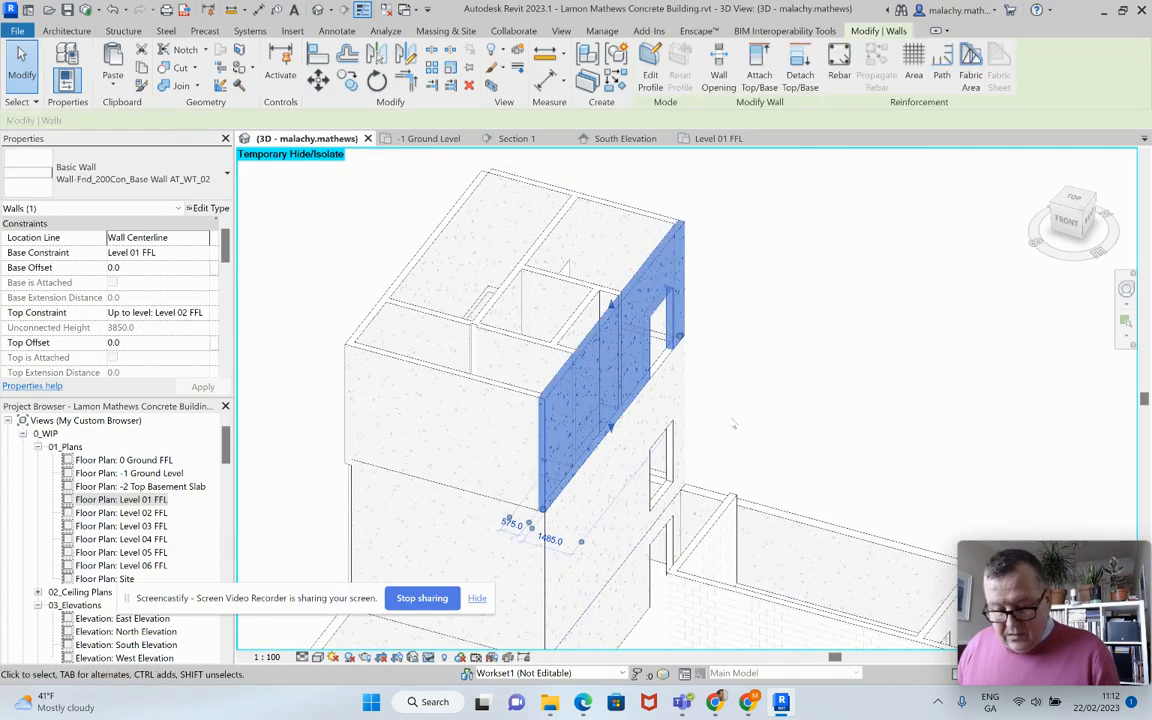
pyautogui.keyDown('shift'); pyautogui.moveTo(553, 408); pyautogui.dragTo(655, 453, button='middle'); pyautogui.keyUp('shift')
pyautogui.click(655, 448)
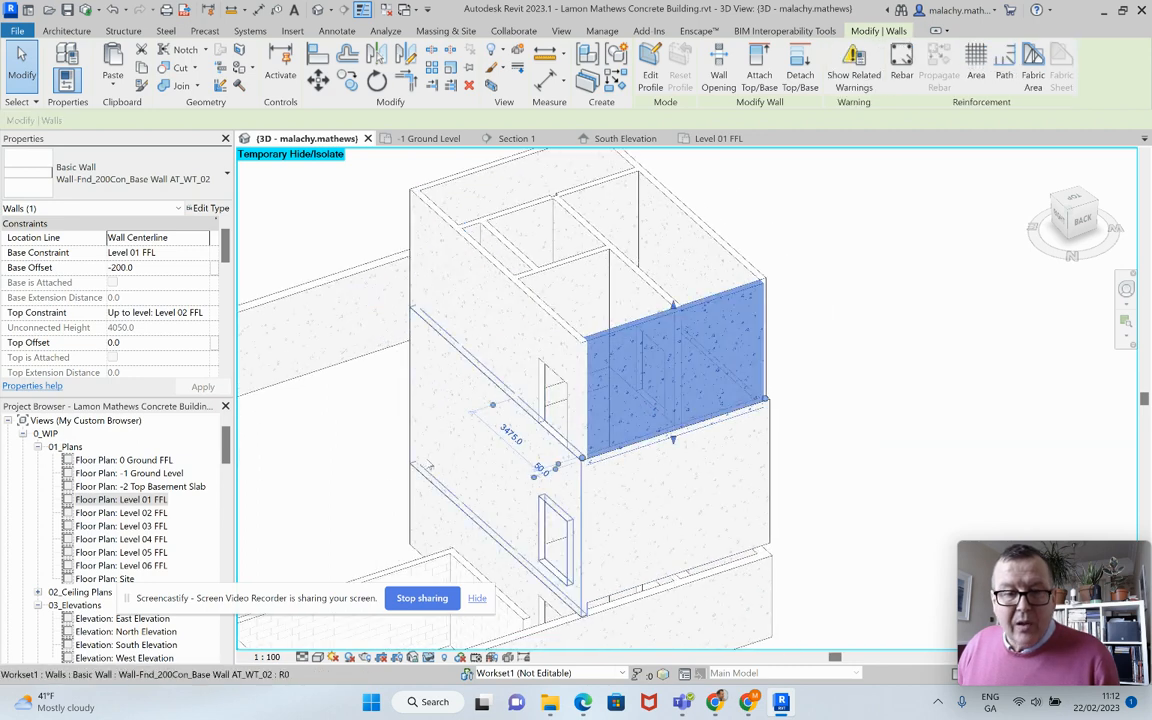
pyautogui.click(150, 267)
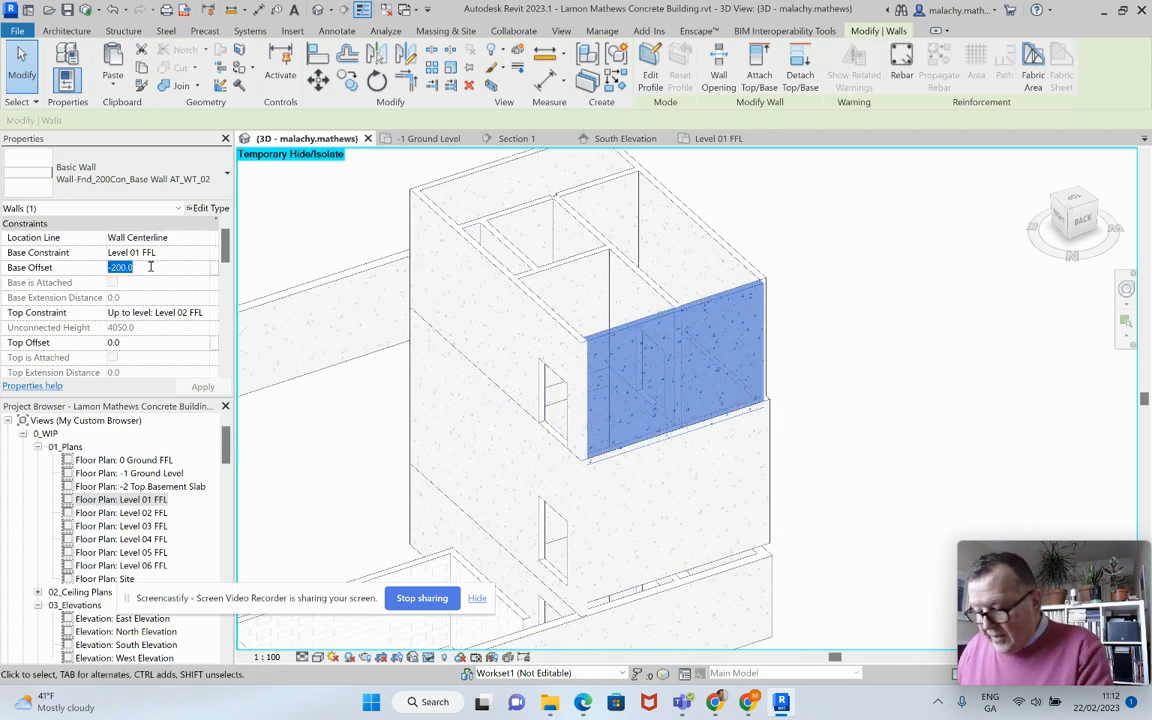
pyautogui.write('0')
pyautogui.click(852, 337)
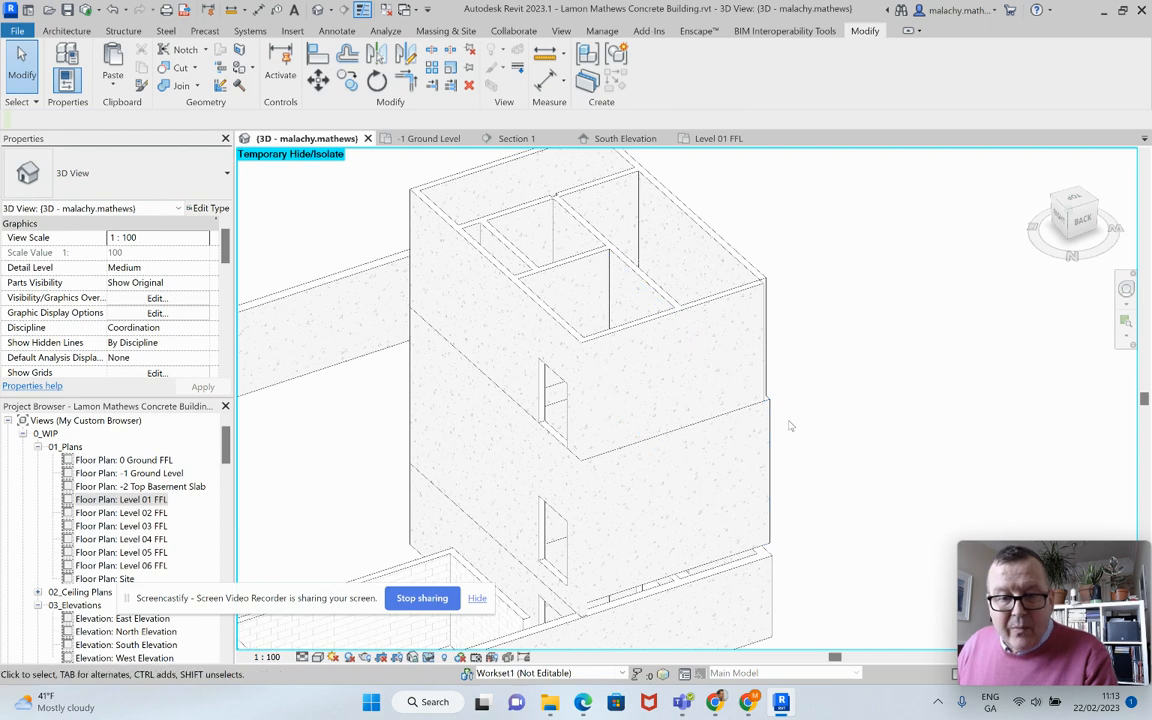
# - Set the base offset to -600 for the back wall of the end stair core based on 0 Ground FFL
pyautogui.keyDown('shift'); pyautogui.moveTo(784, 413); pyautogui.dragTo(817, 466, button='middle'); pyautogui.keyUp('shift')
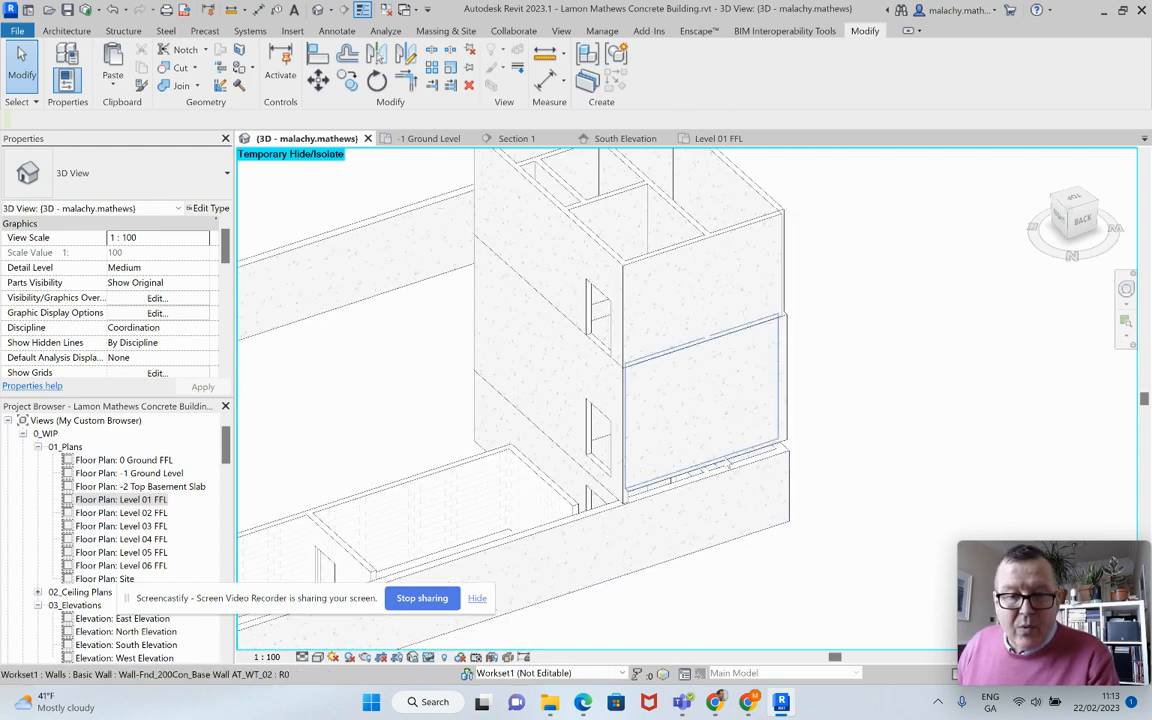
pyautogui.click(729, 464)
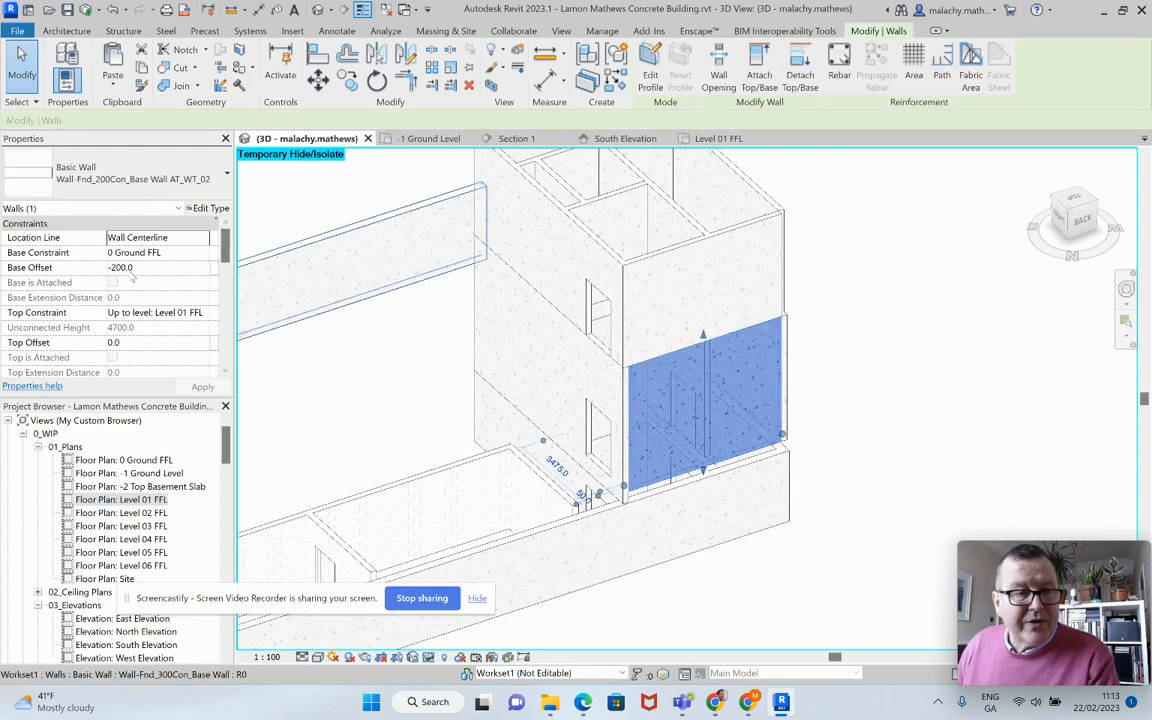
pyautogui.click(116, 267)
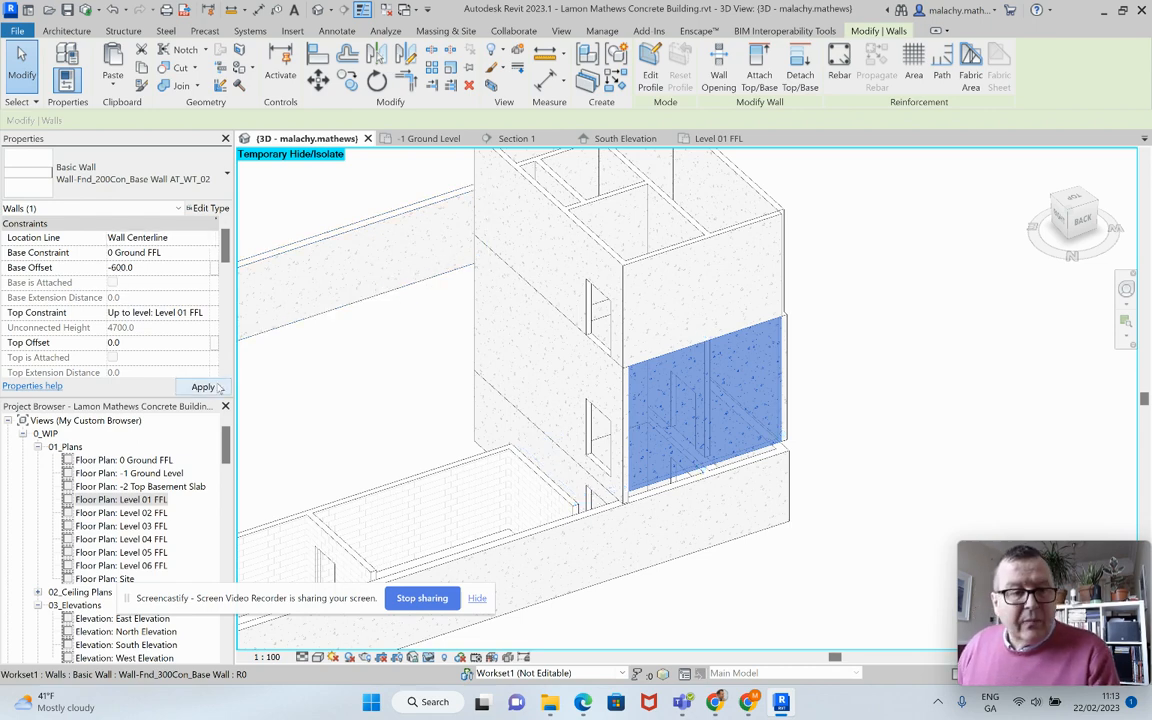
pyautogui.click(862, 440)
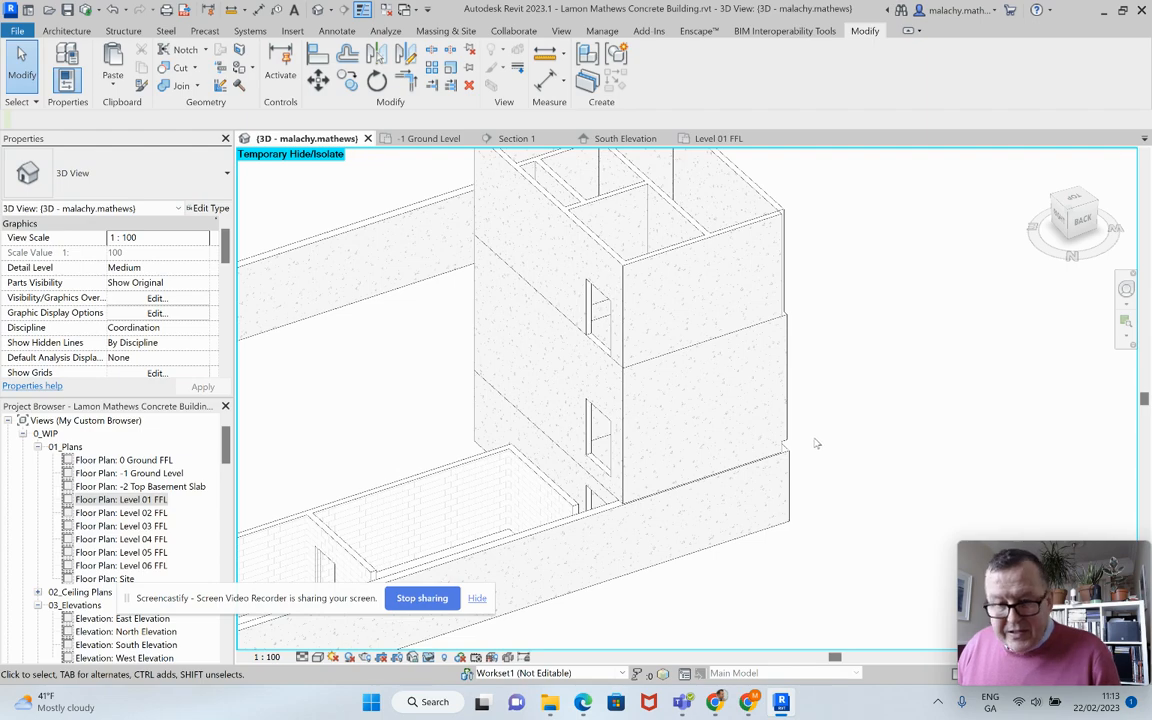
# - Set the base offset to 0 for the Level 01 side wall without openings in the end stair core
pyautogui.click(762, 446)
pyautogui.keyDown('shift'); pyautogui.moveTo(861, 476); pyautogui.dragTo(670, 400, button='middle'); pyautogui.keyUp('shift')
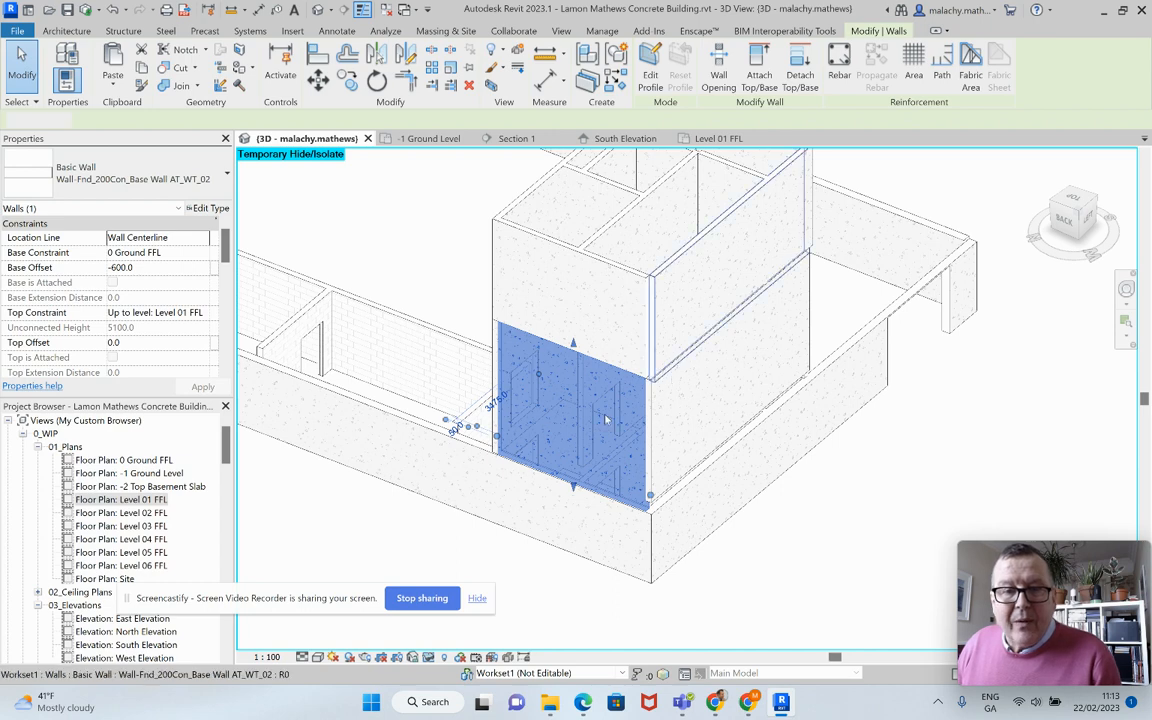
pyautogui.click(668, 384)
pyautogui.click(146, 268)
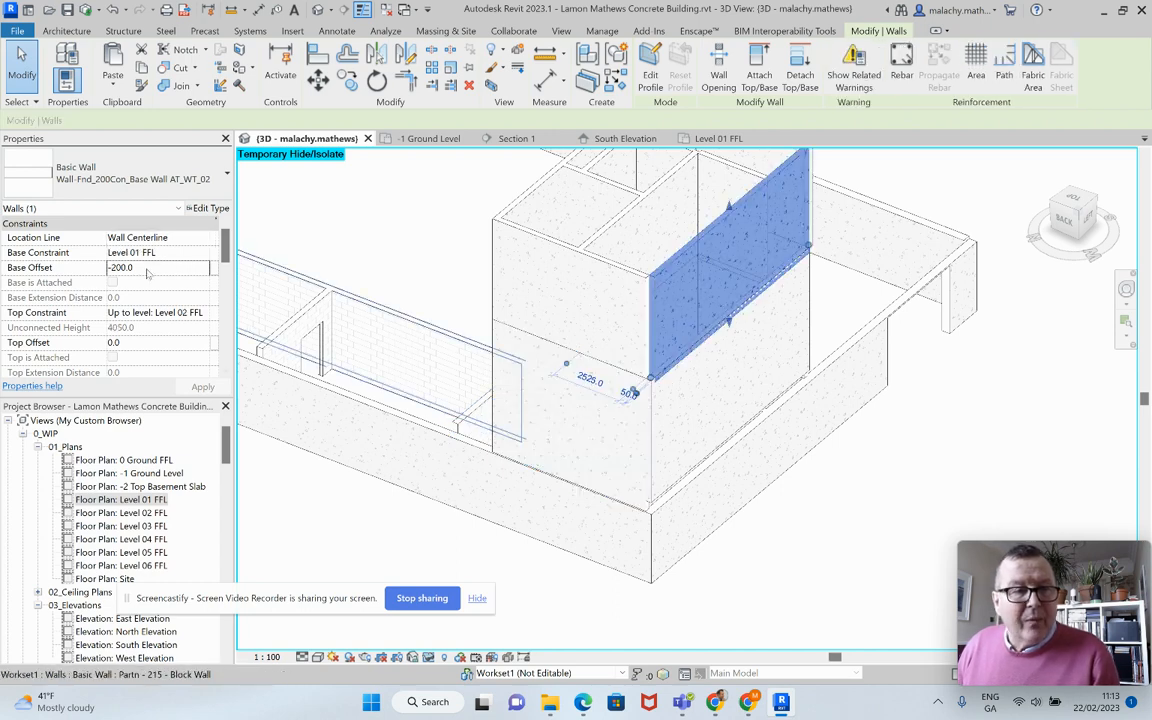
pyautogui.press('Return')
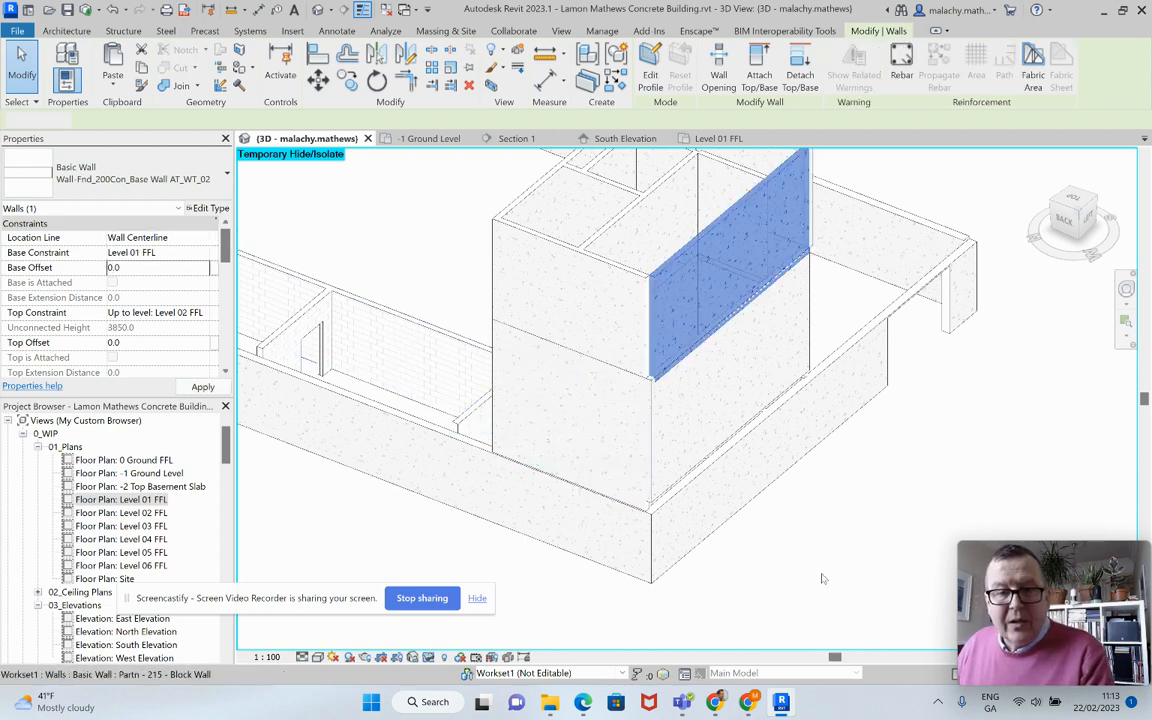
pyautogui.click(822, 578)
# - Set the base offset to -600 for the ground-level side wall without openings in the end stair core
pyautogui.scroll(3, 768, 528)
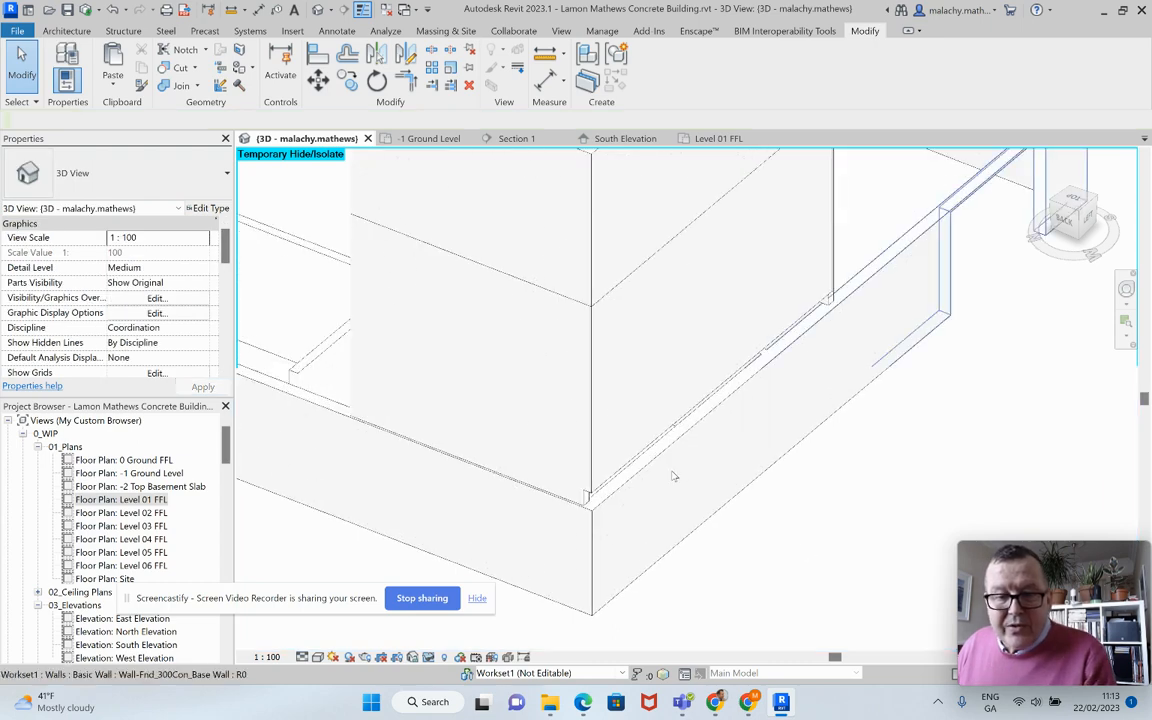
pyautogui.click(643, 456)
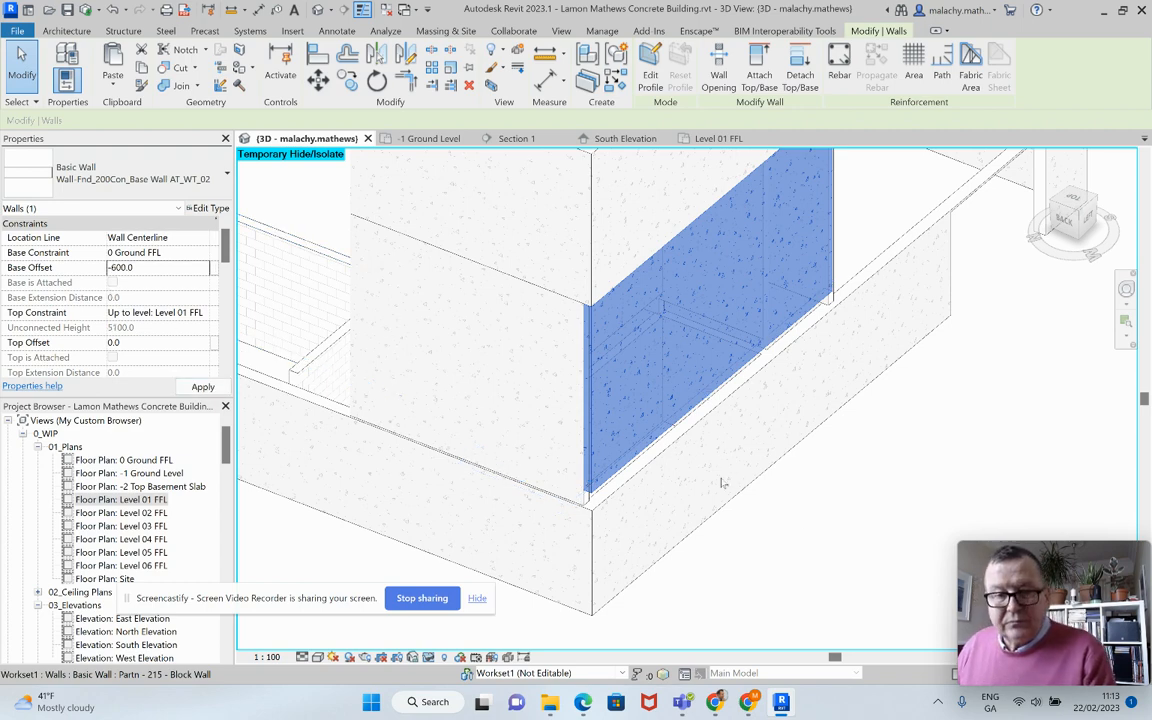
pyautogui.click(813, 548)
pyautogui.scroll(-4, 815, 552)
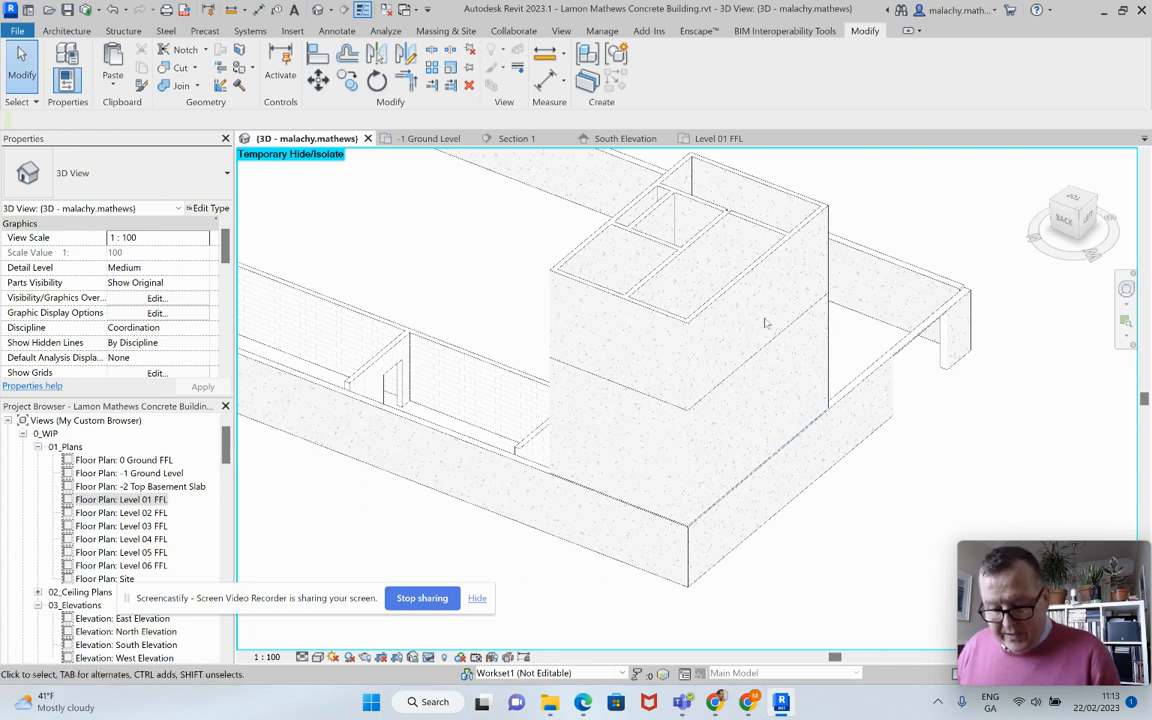
# - Set the base offset to 0 for the Level 01 internal cross wall closing the long narrow compartment of the stair core
pyautogui.keyDown('shift'); pyautogui.moveTo(764, 323); pyautogui.dragTo(802, 419, button='middle'); pyautogui.keyUp('shift')
pyautogui.scroll(4, 785, 340)
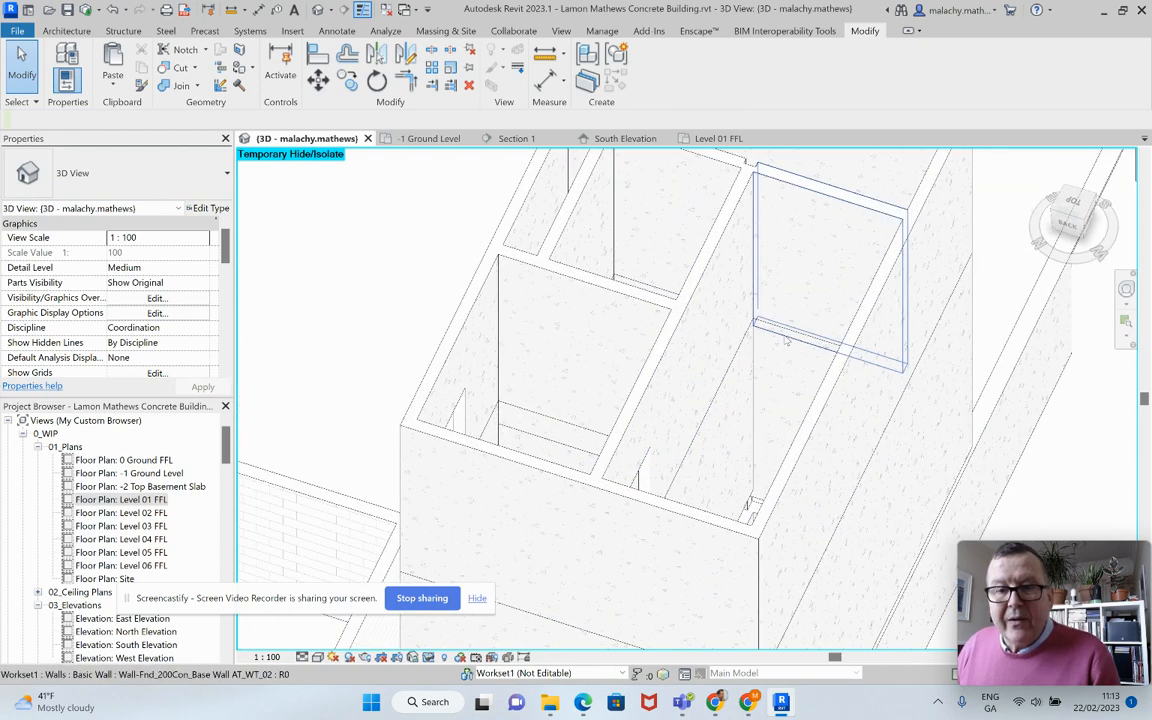
pyautogui.click(756, 355)
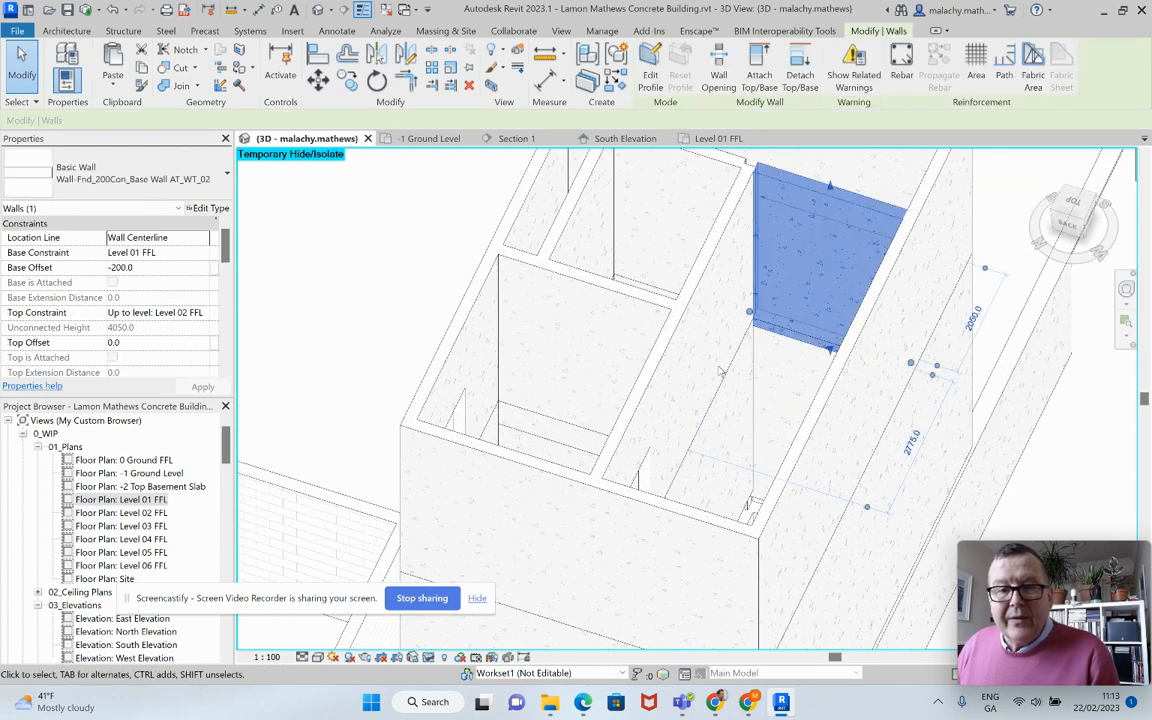
pyautogui.click(151, 268)
pyautogui.write('0')
pyautogui.click(337, 306)
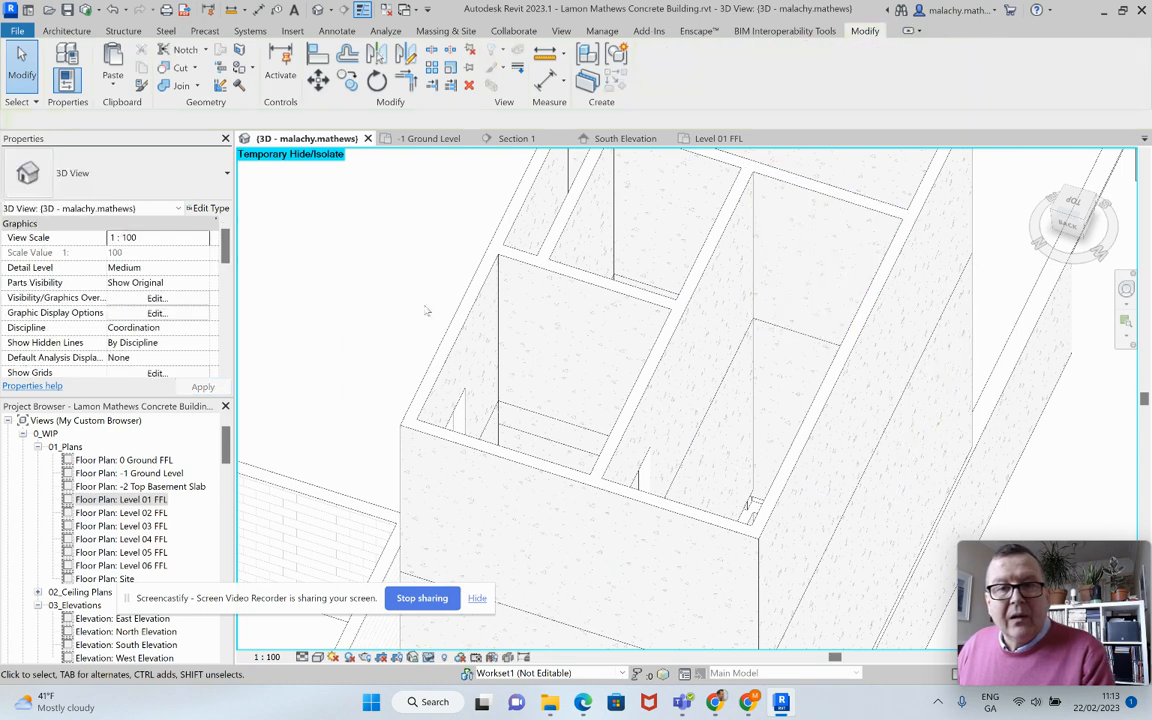
# - Set the base offset to 0 for the Level 01 internal cross wall spanning the small shaft and the narrow duct beside it
pyautogui.moveTo(424, 309); pyautogui.dragTo(616, 300, button='middle')
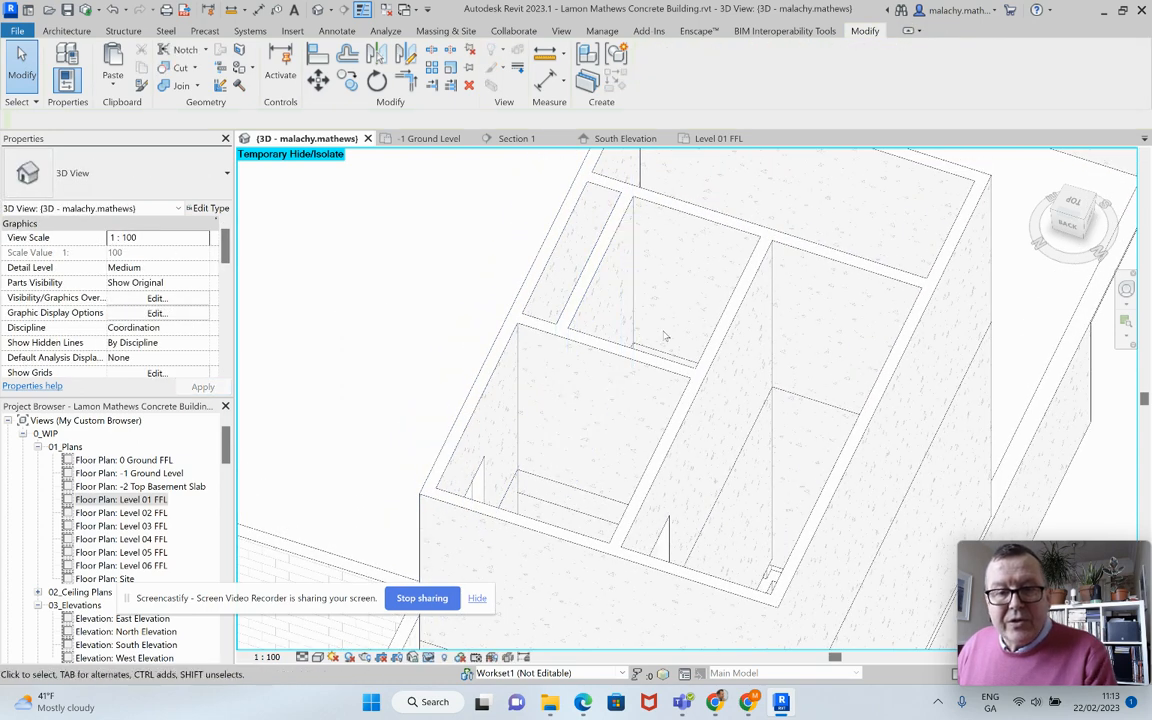
pyautogui.keyDown('shift'); pyautogui.moveTo(664, 336); pyautogui.dragTo(660, 300, button='middle'); pyautogui.keyUp('shift')
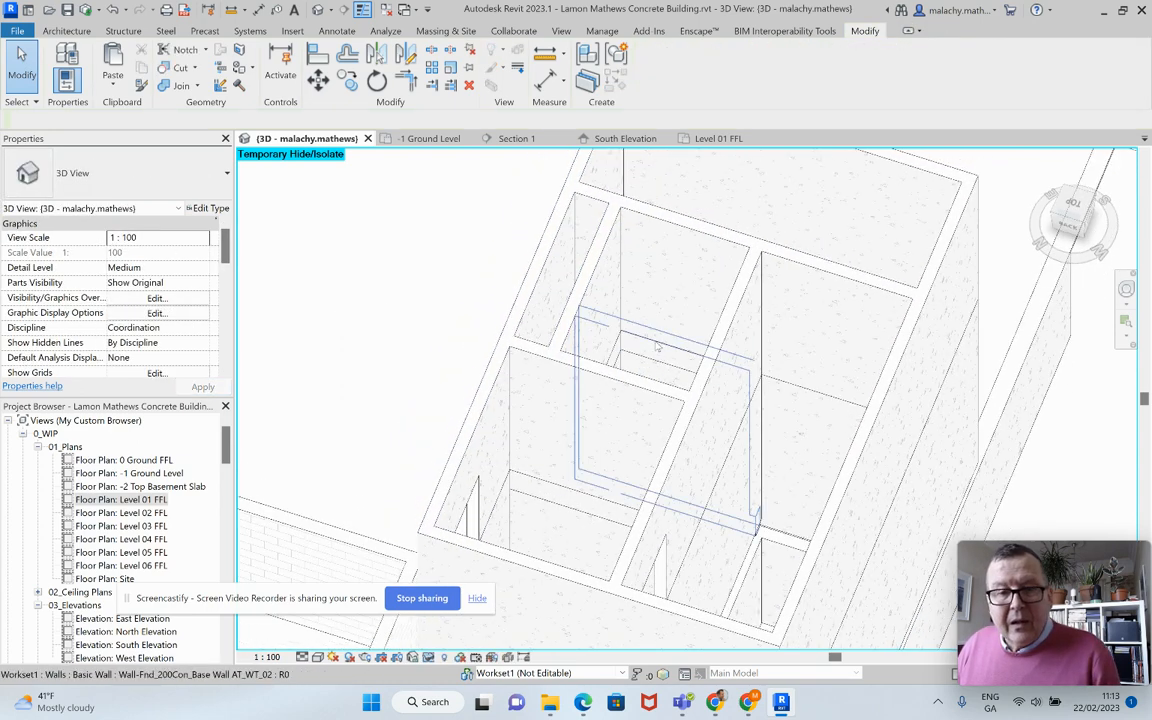
pyautogui.click(651, 246)
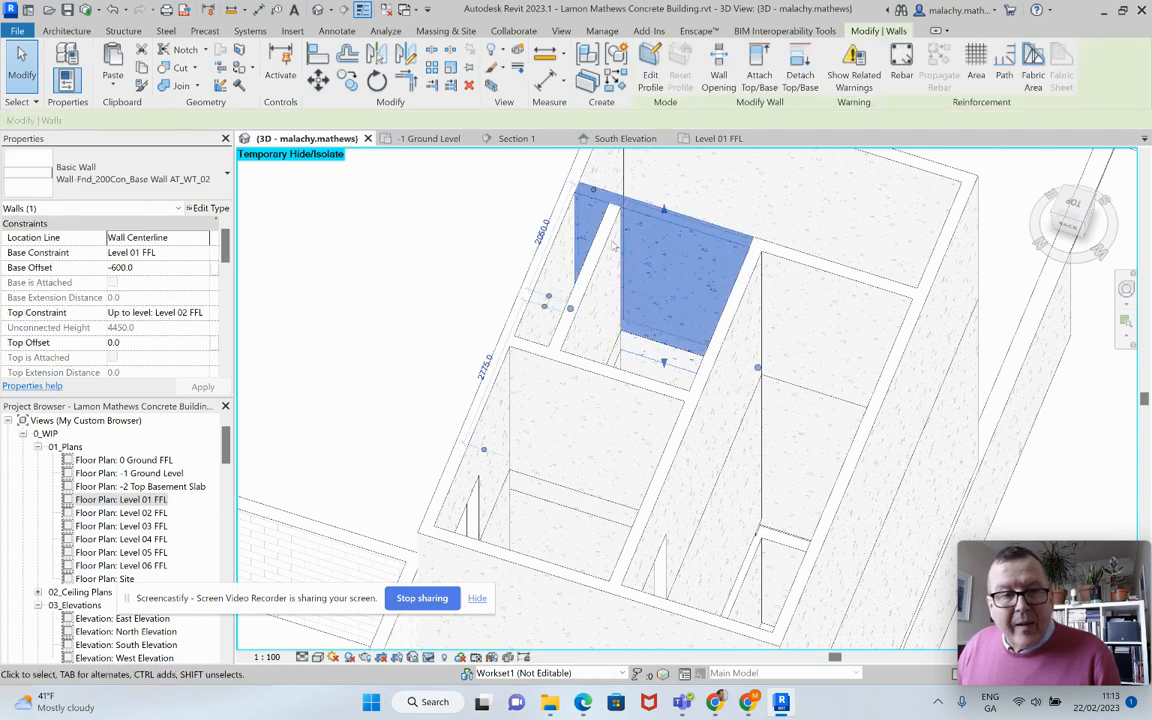
pyautogui.click(162, 267)
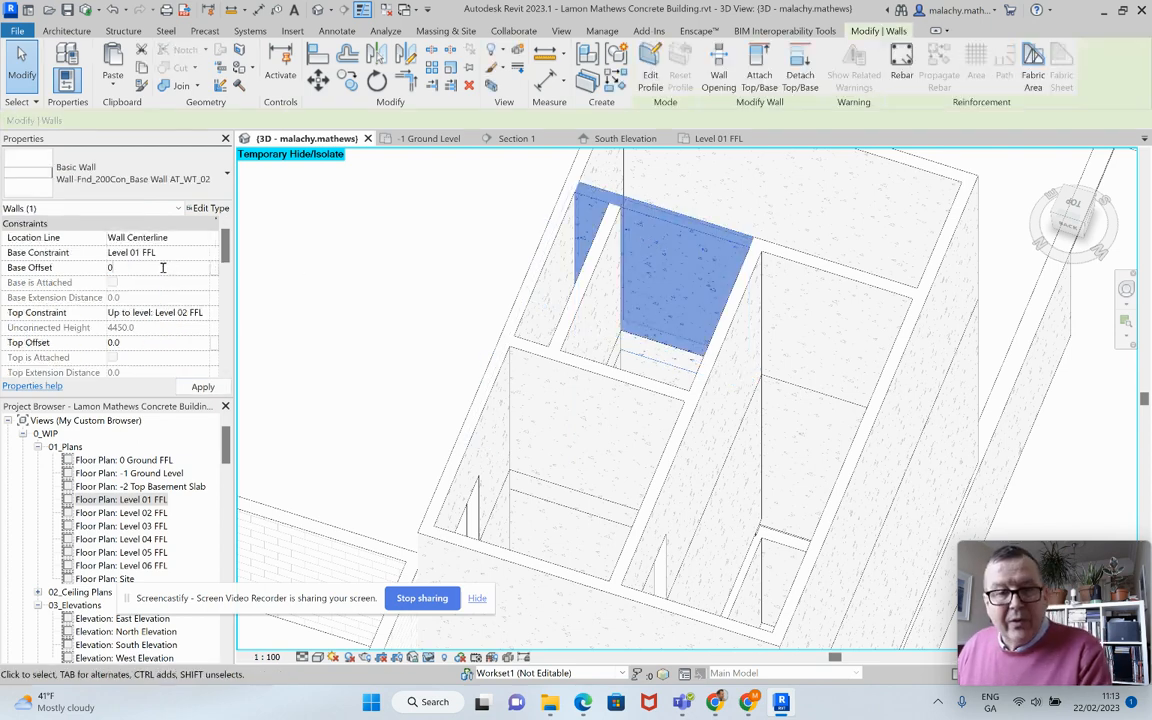
pyautogui.press('Return')
pyautogui.click(283, 303)
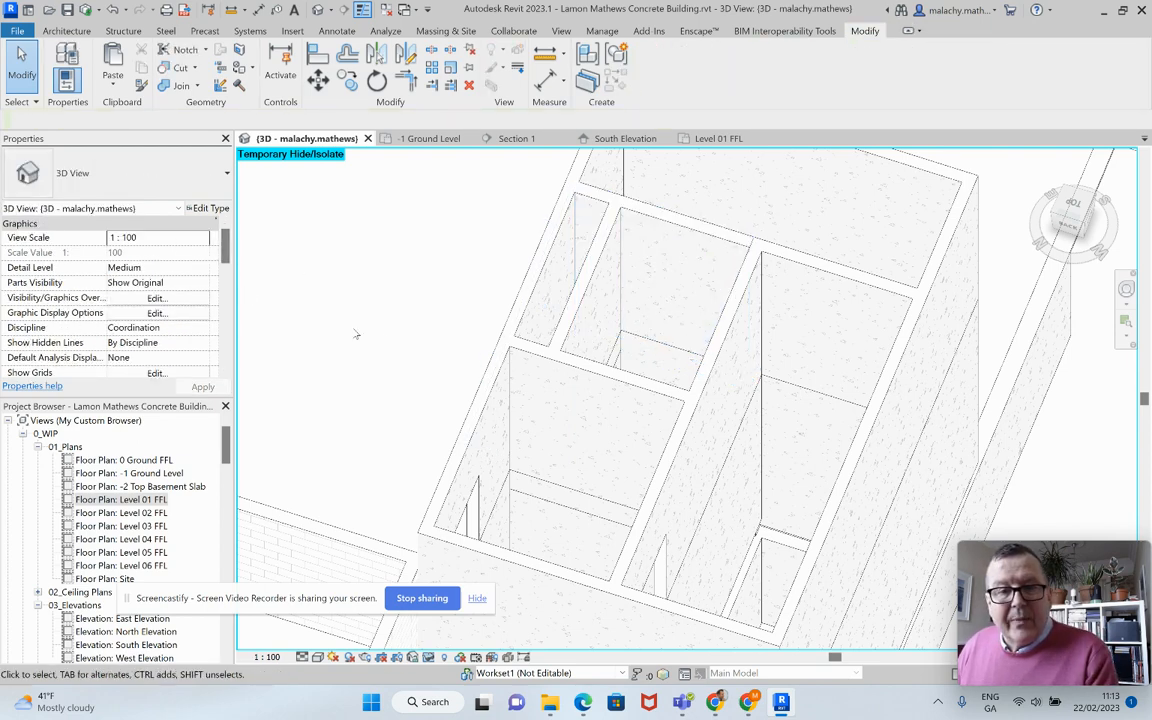
# - Set the base offset to 0 for the short Level 01 dividing wall between the small shaft and the narrow duct
pyautogui.click(583, 326)
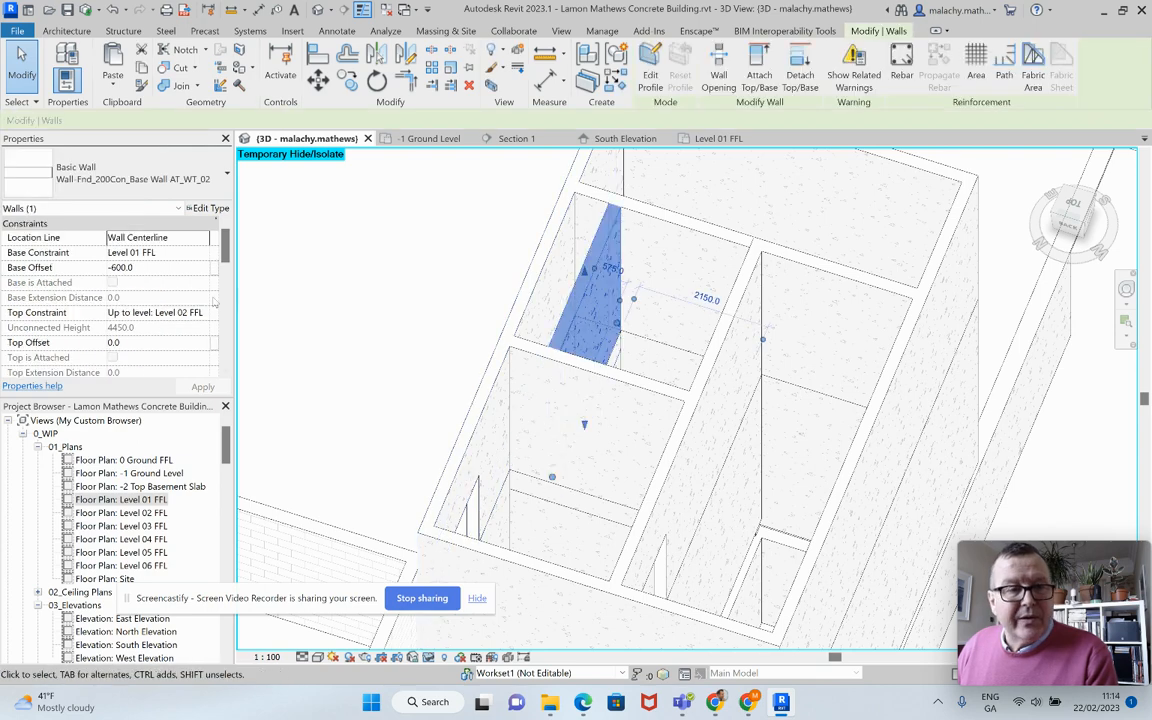
pyautogui.click(140, 268)
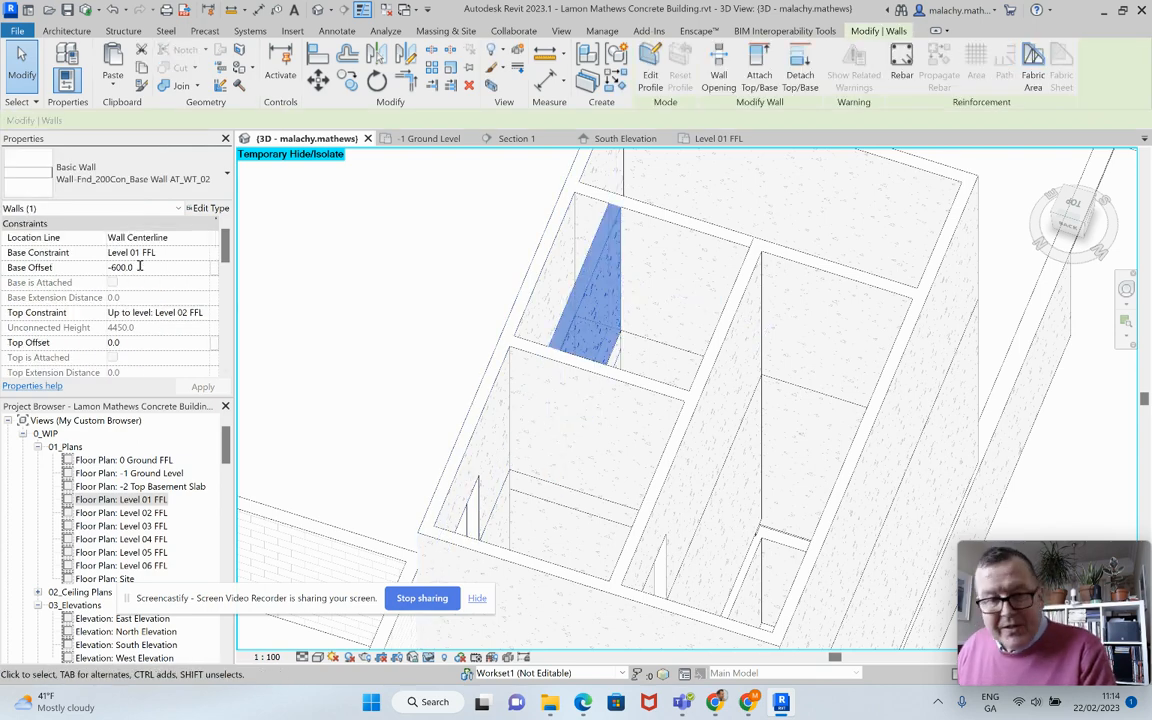
pyautogui.moveTo(140, 267); pyautogui.dragTo(97, 274)
pyautogui.write('0')
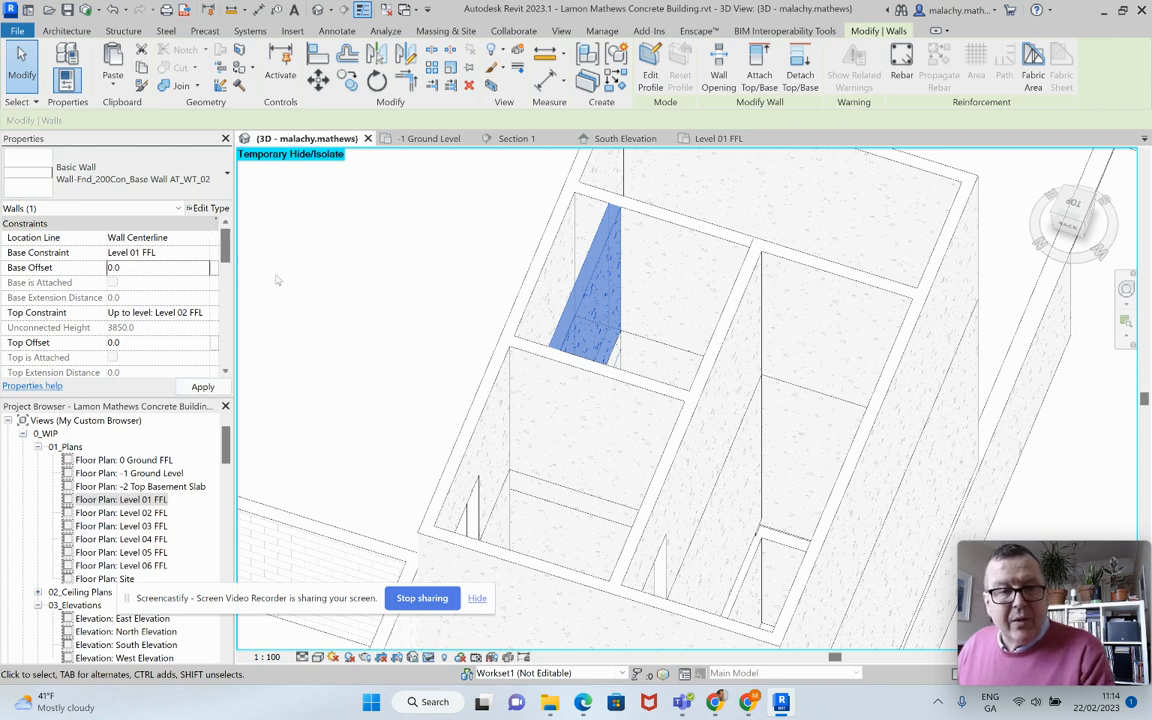
pyautogui.click(309, 278)
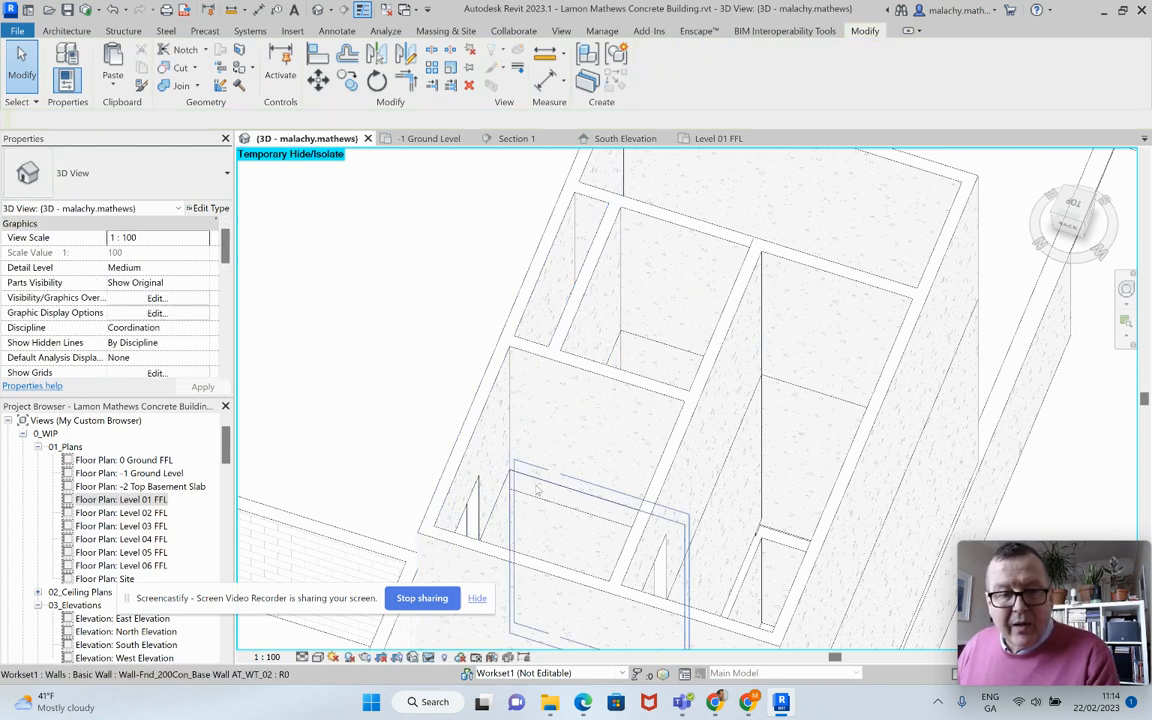
# - Set the base offset to 0 for the Level 01 cross wall separating the shaft and narrow duct from the compartment with door openings
pyautogui.click(570, 440)
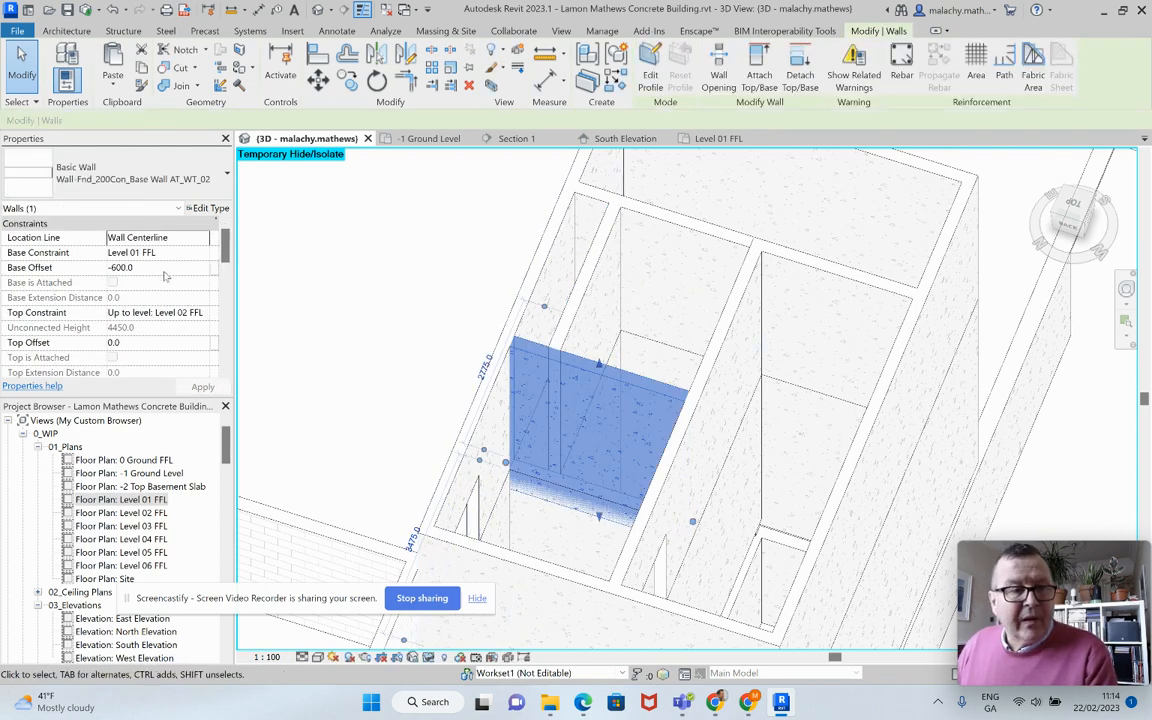
pyautogui.click(164, 268)
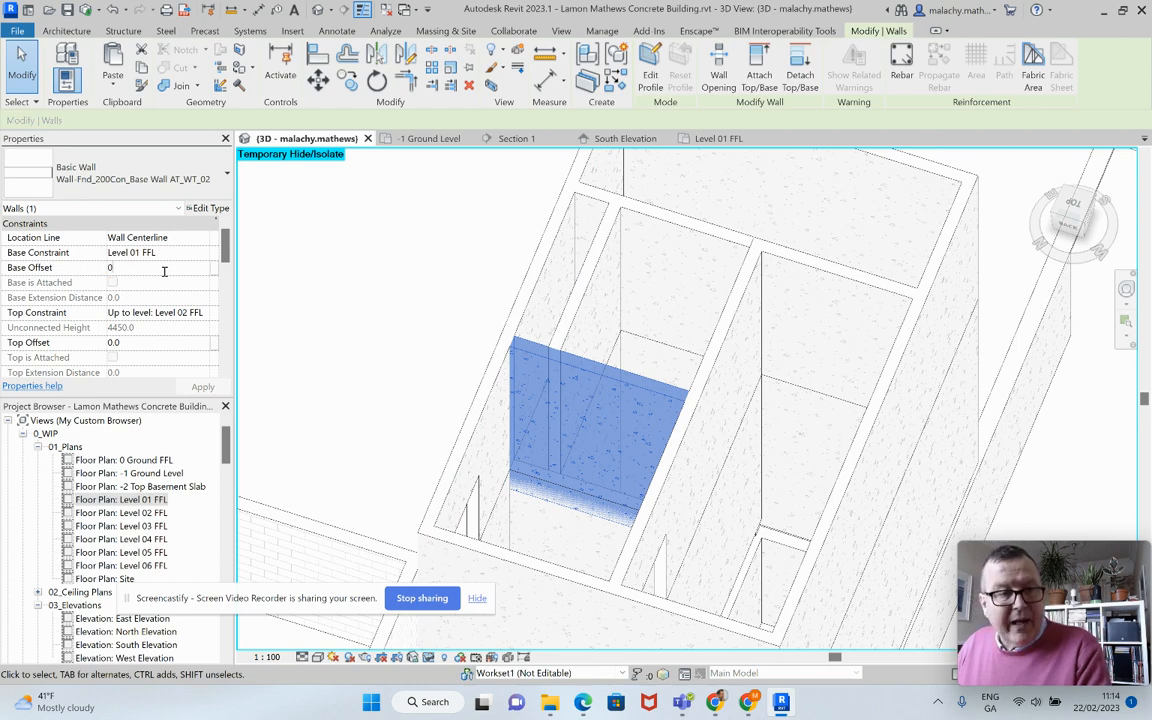
pyautogui.write('0')
pyautogui.click(325, 433)
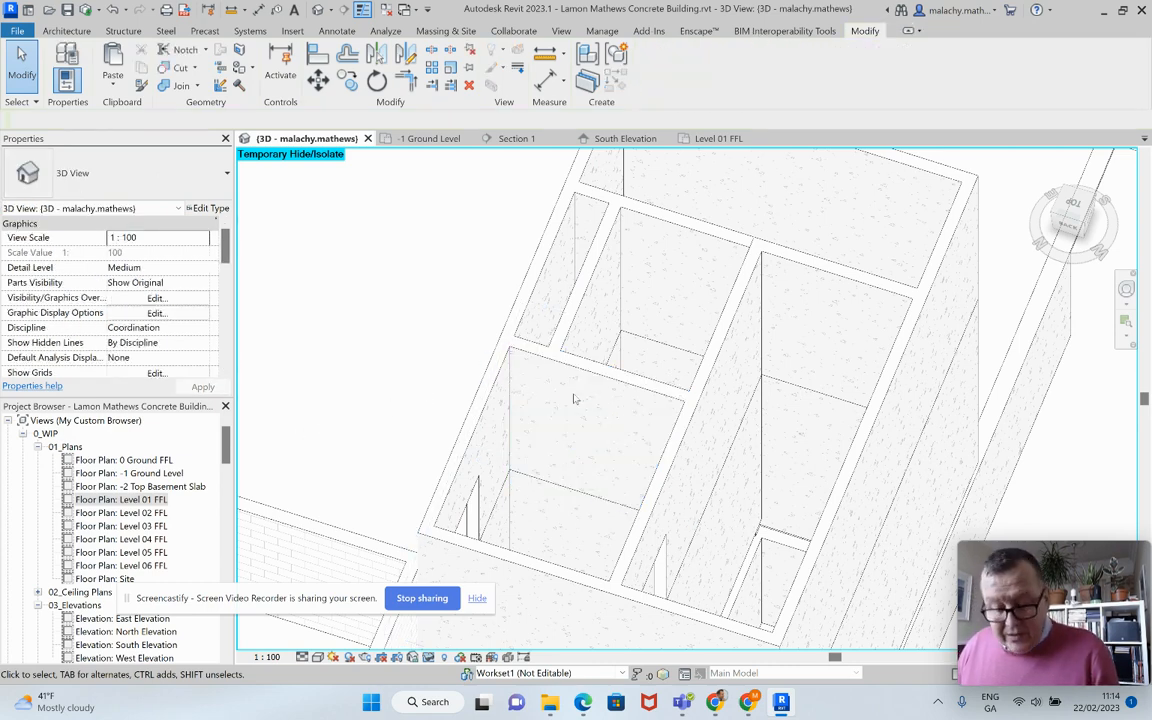
# - Check the base constraints of the short ground-level wall in the stair core's corner compartment and of the wall directly below it
pyautogui.keyDown('shift'); pyautogui.moveTo(563, 437); pyautogui.dragTo(625, 442, button='middle'); pyautogui.keyUp('shift')
pyautogui.click(535, 400)
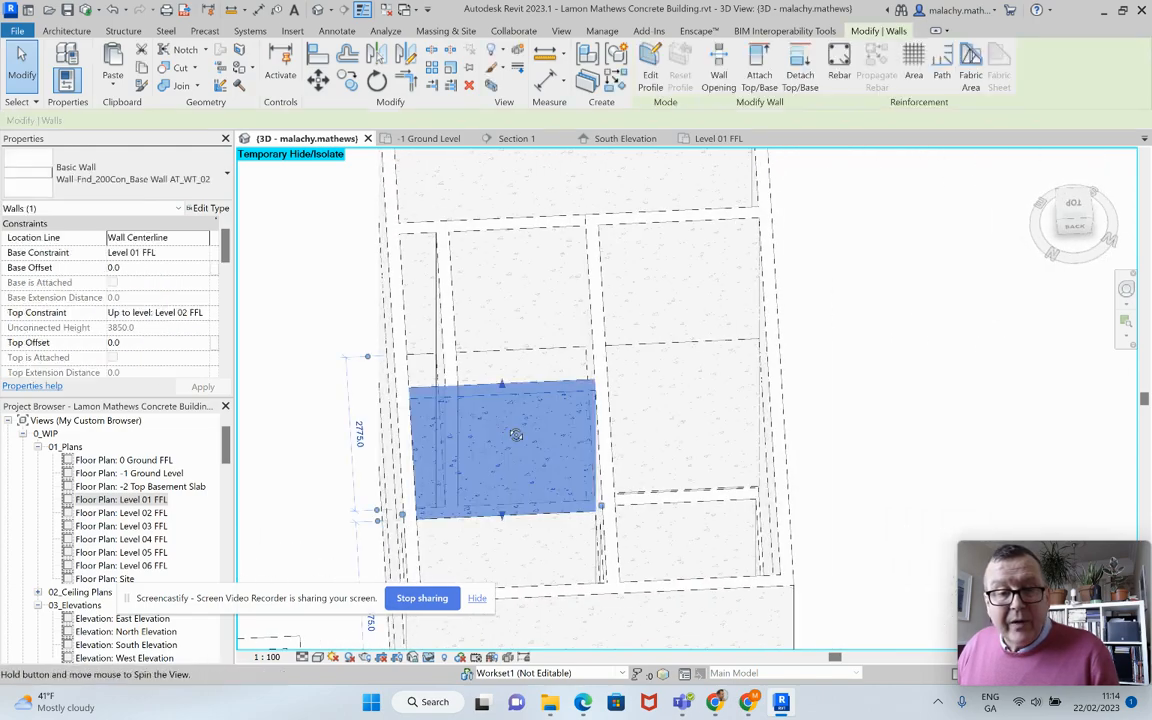
pyautogui.keyDown('shift'); pyautogui.moveTo(535, 400); pyautogui.dragTo(529, 504, button='middle'); pyautogui.keyUp('shift')
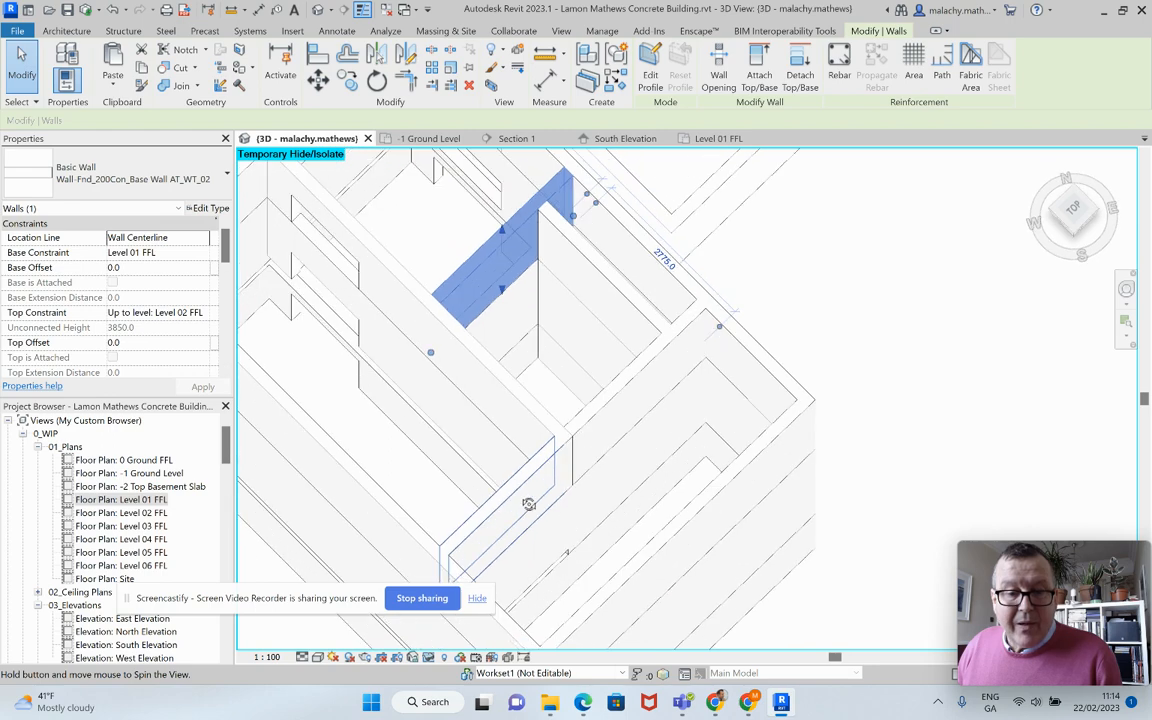
pyautogui.click(540, 566)
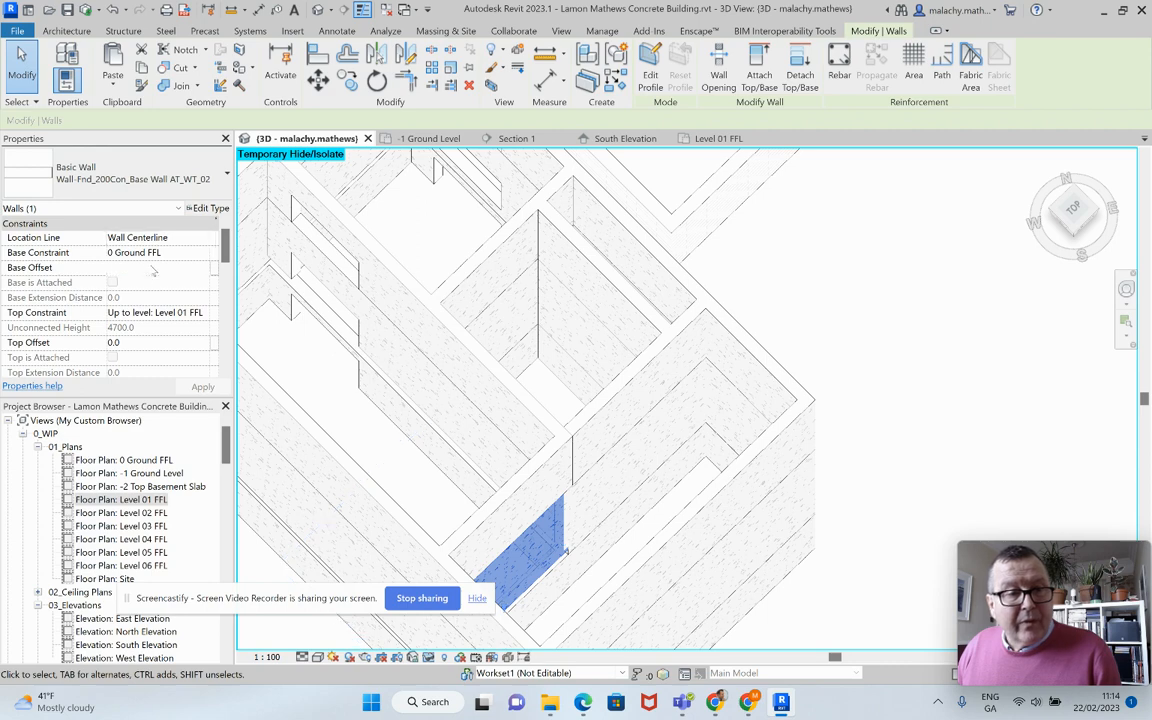
pyautogui.click(151, 267)
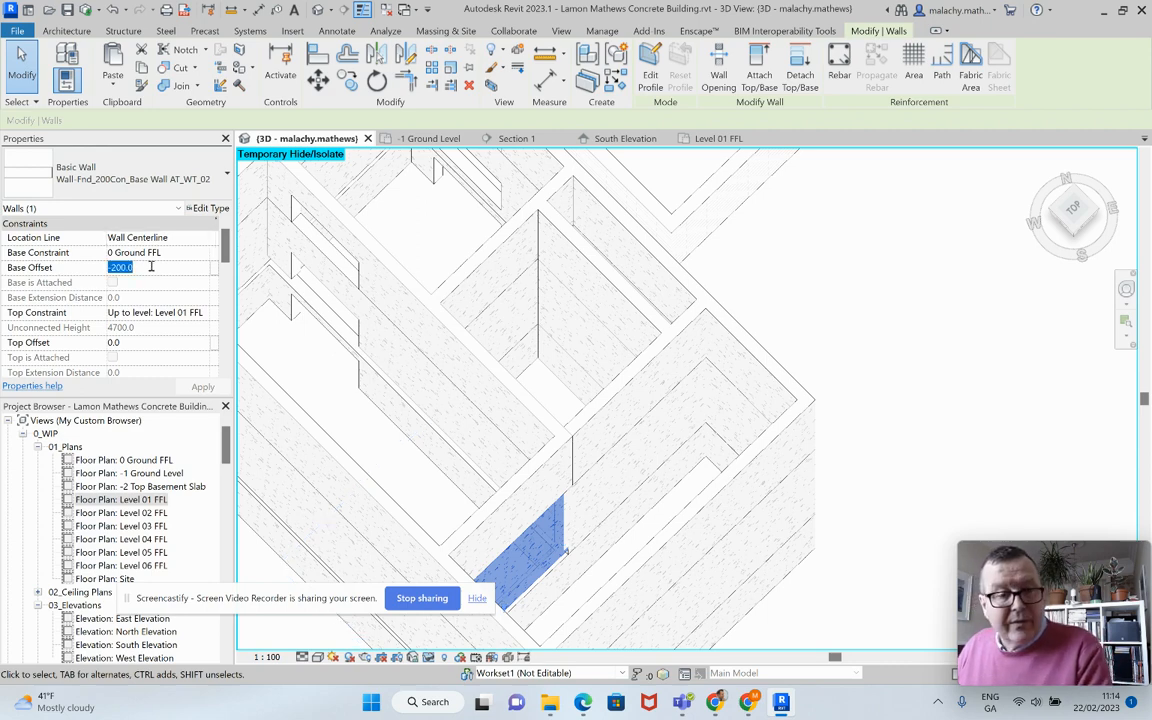
pyautogui.press('Return')
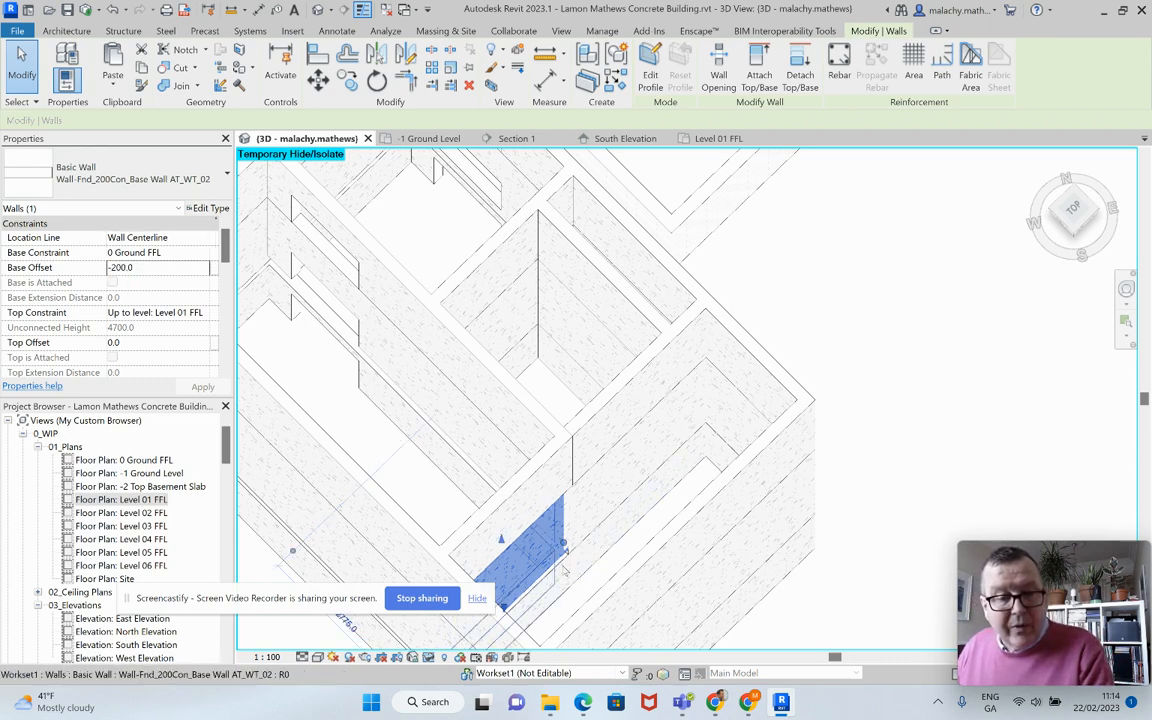
pyautogui.scroll(2, 567, 590)
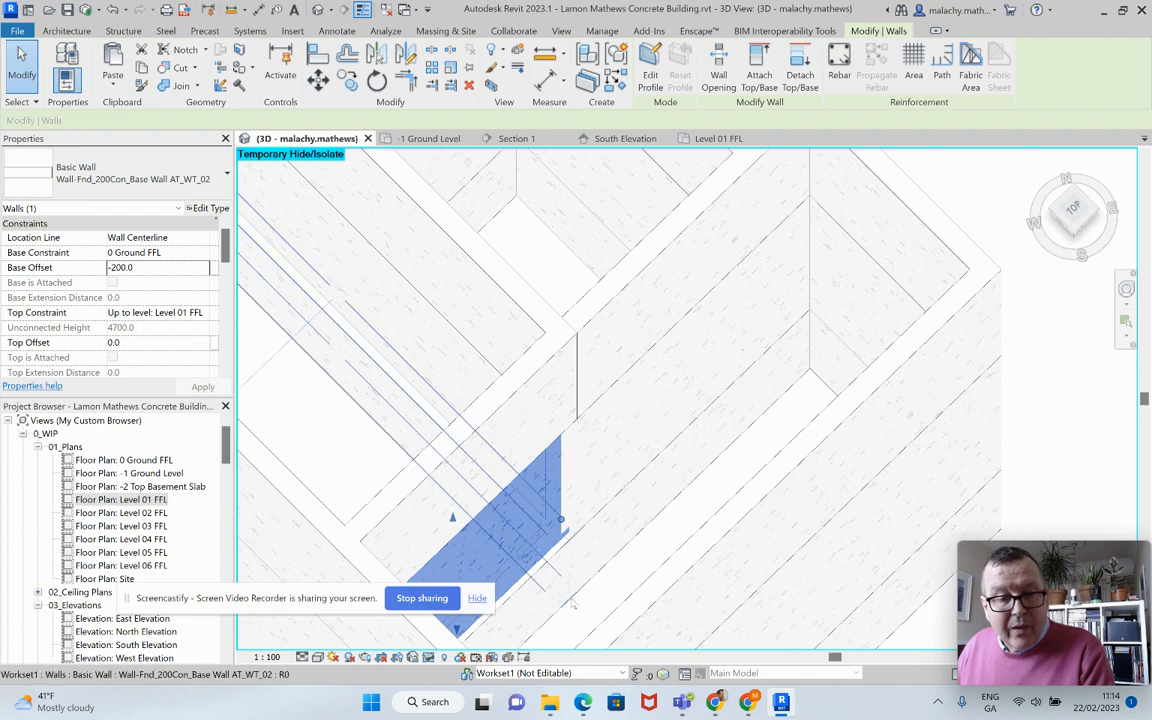
pyautogui.click(546, 621)
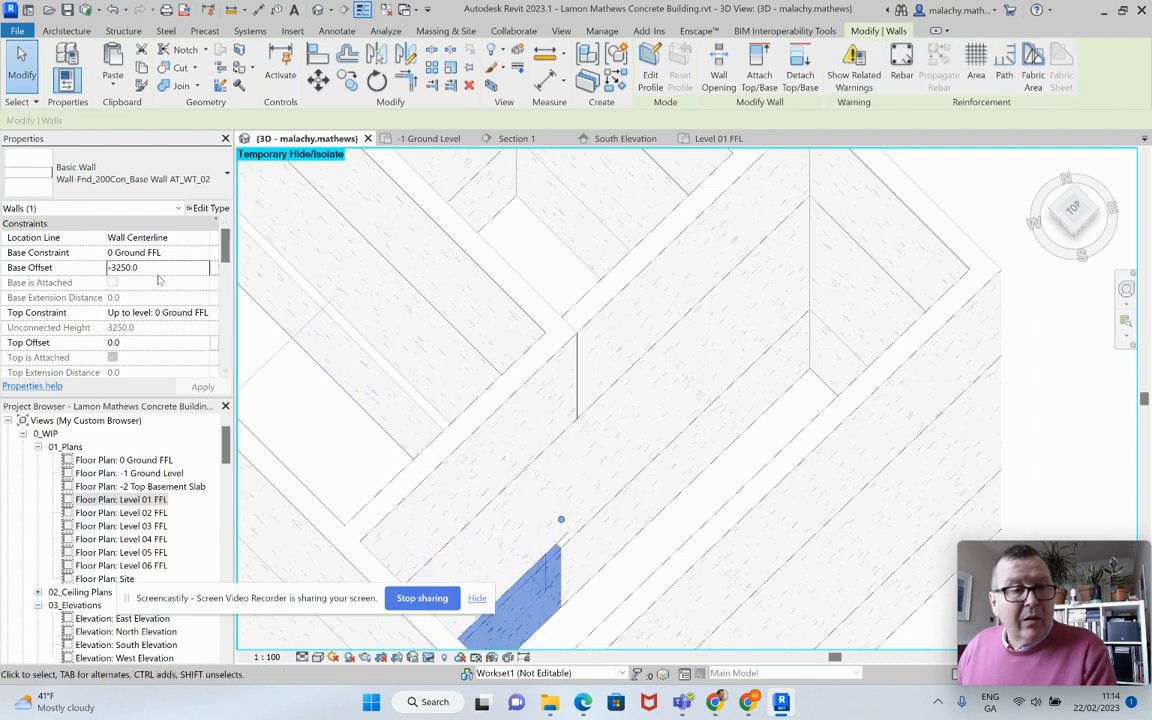
# - Set the base offset to -600 for the short ground-level wall in the stair core's corner compartment
pyautogui.click(493, 556)
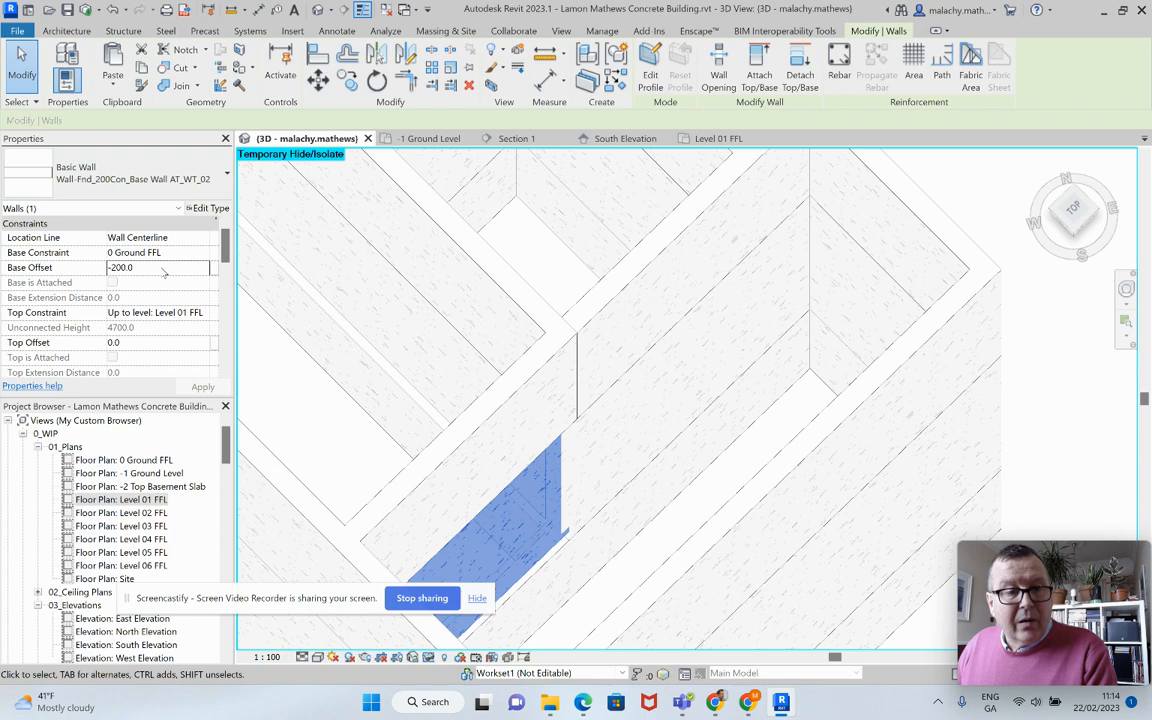
pyautogui.doubleClick(165, 268)
pyautogui.write('0')
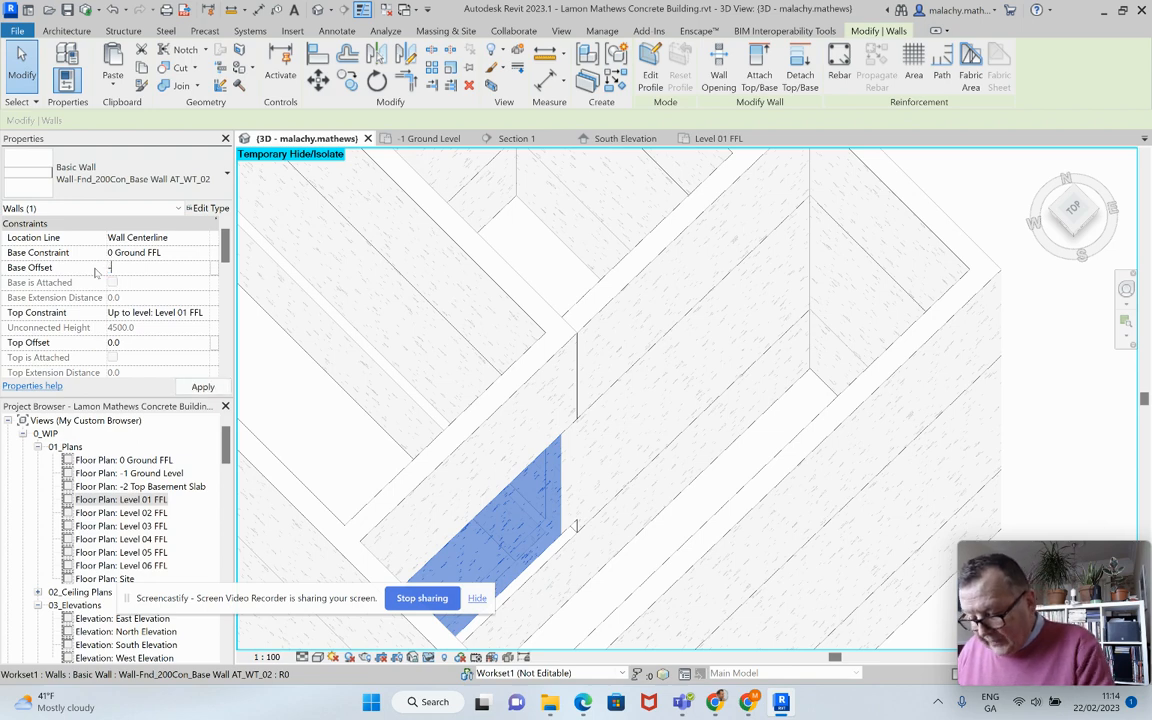
pyautogui.write('-600')
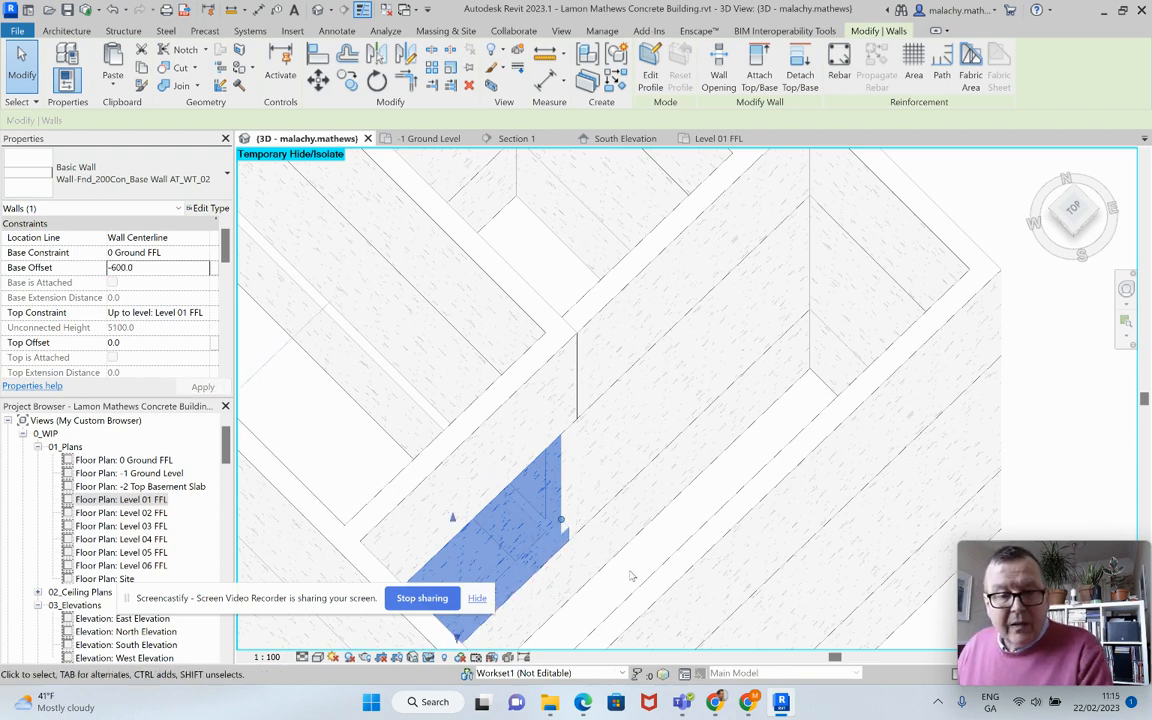
pyautogui.click(632, 576)
# - Set the base offset to -600 for the long windowless ground-level external concrete wall at the opposite end of the building
pyautogui.scroll(-5, 632, 576)
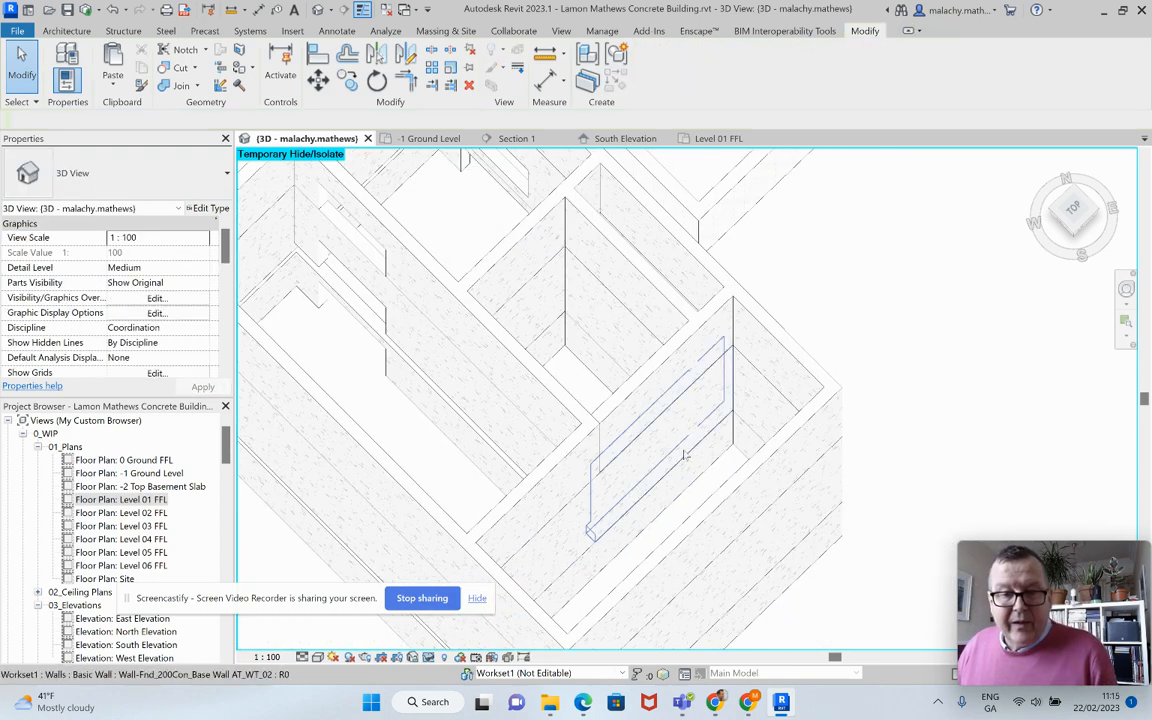
pyautogui.scroll(8, 681, 470)
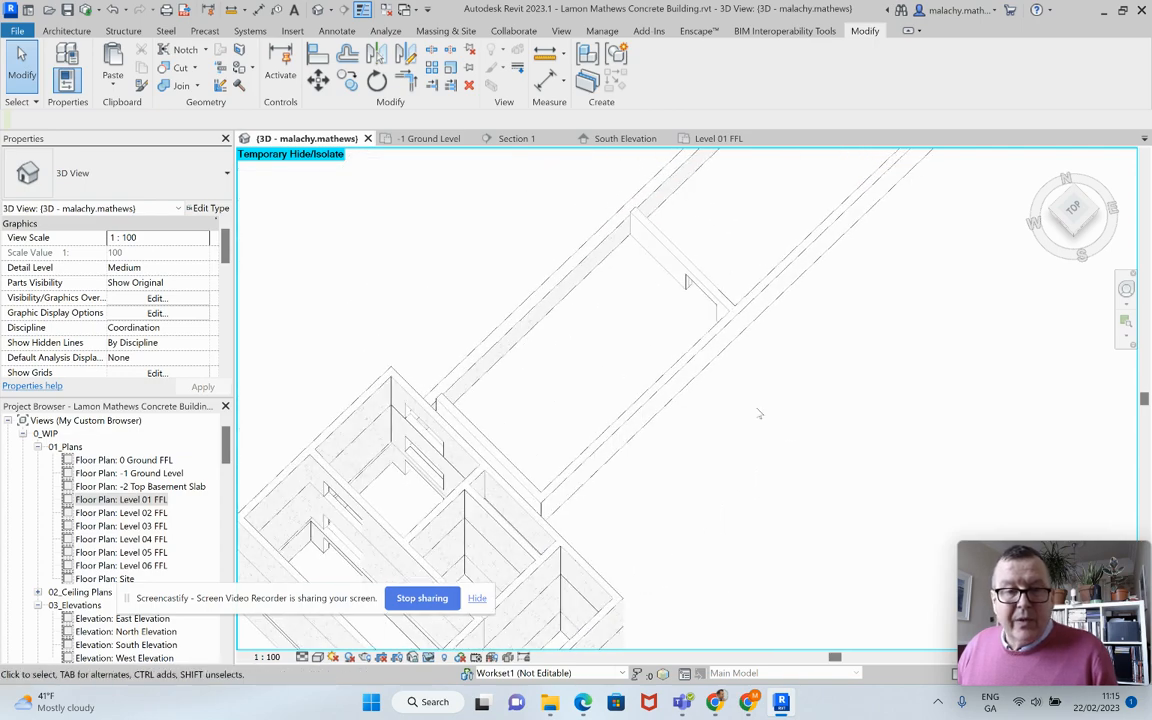
pyautogui.scroll(-5, 420, 511)
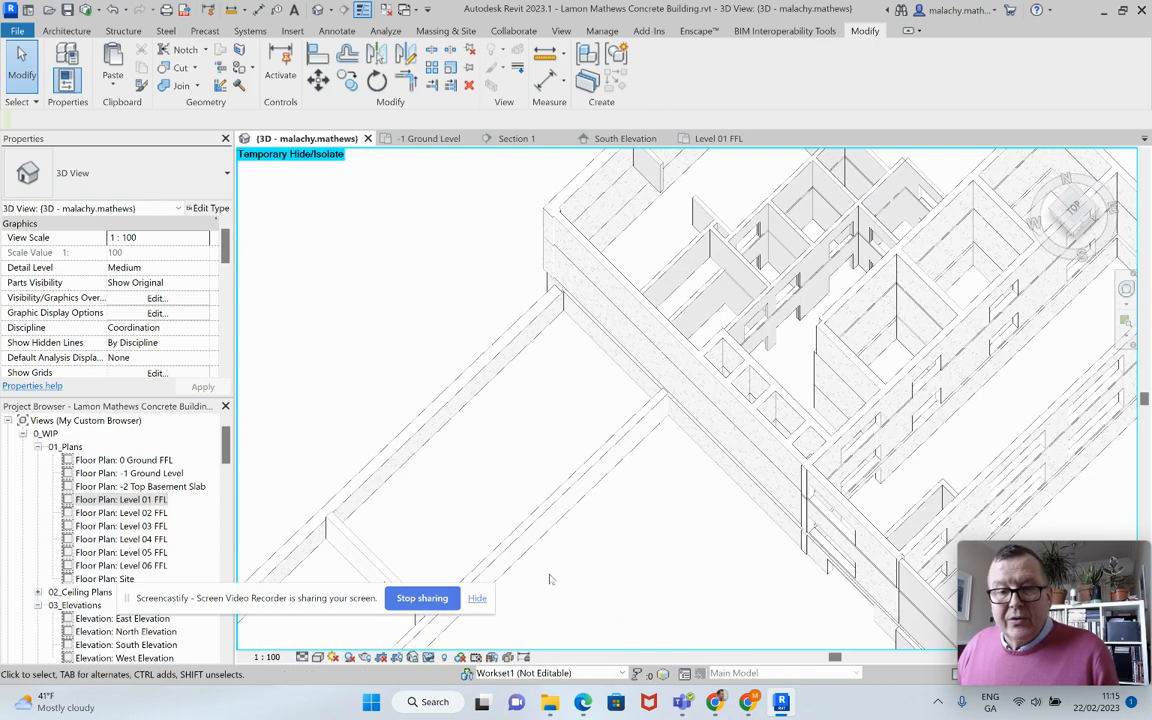
pyautogui.keyDown('shift'); pyautogui.moveTo(597, 578); pyautogui.dragTo(709, 475, button='middle'); pyautogui.keyUp('shift')
pyautogui.scroll(3, 541, 421)
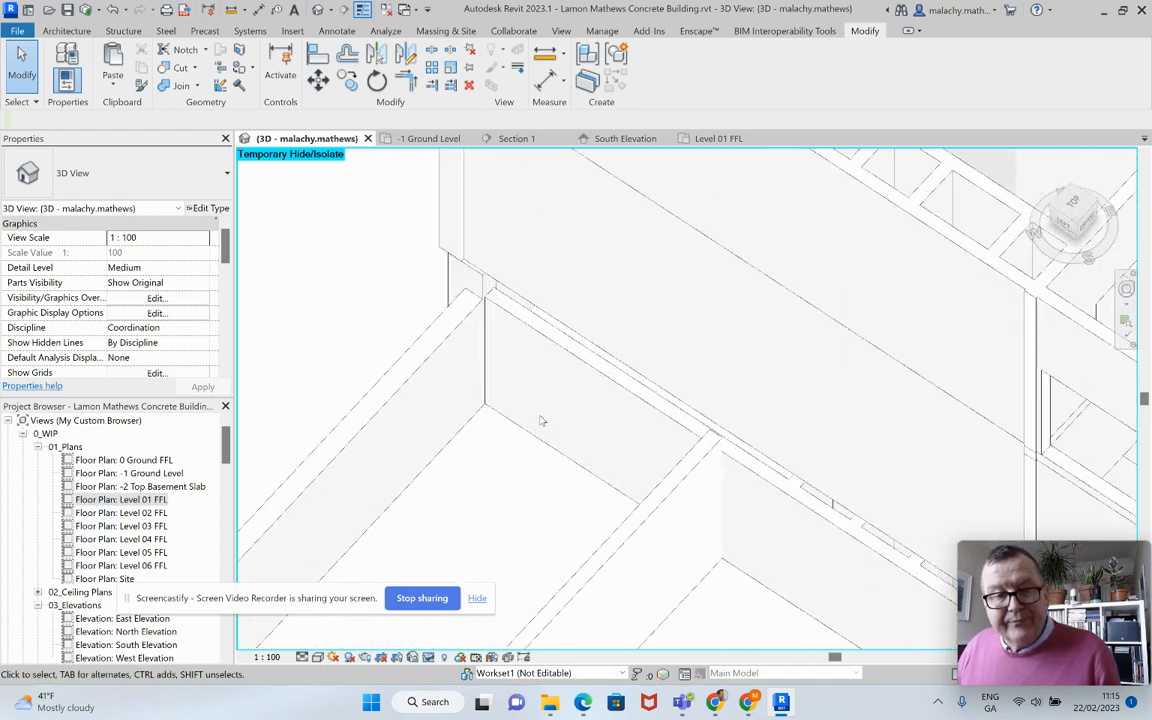
pyautogui.click(563, 347)
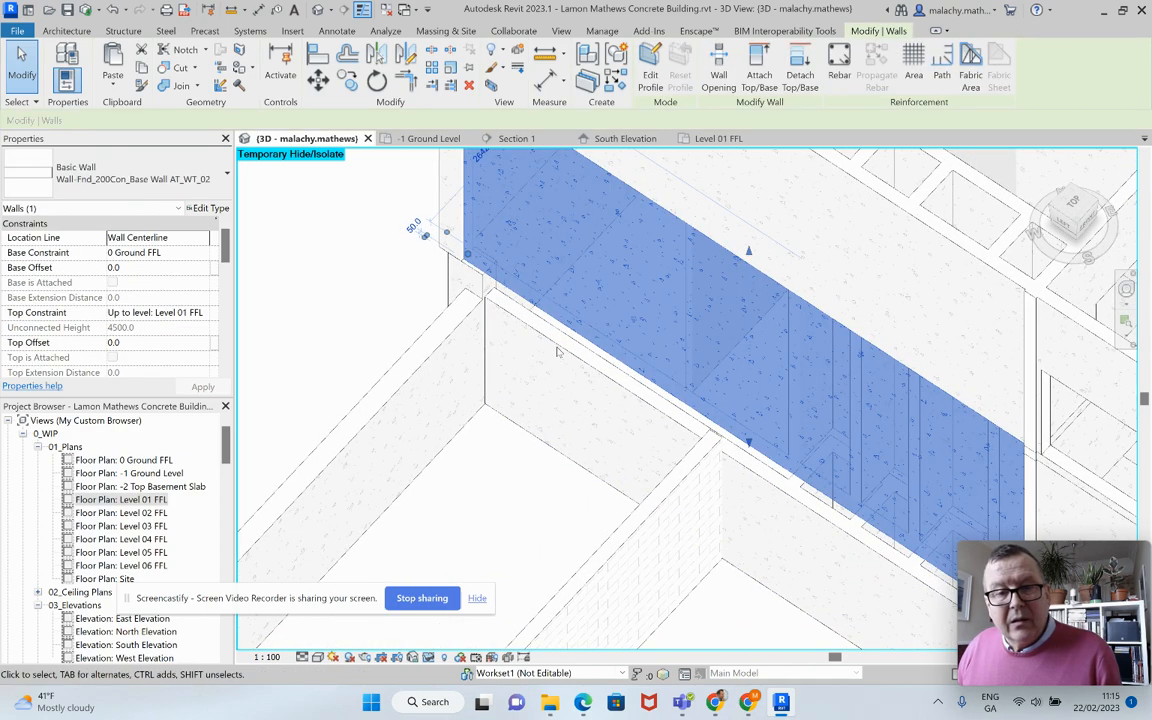
pyautogui.click(138, 268)
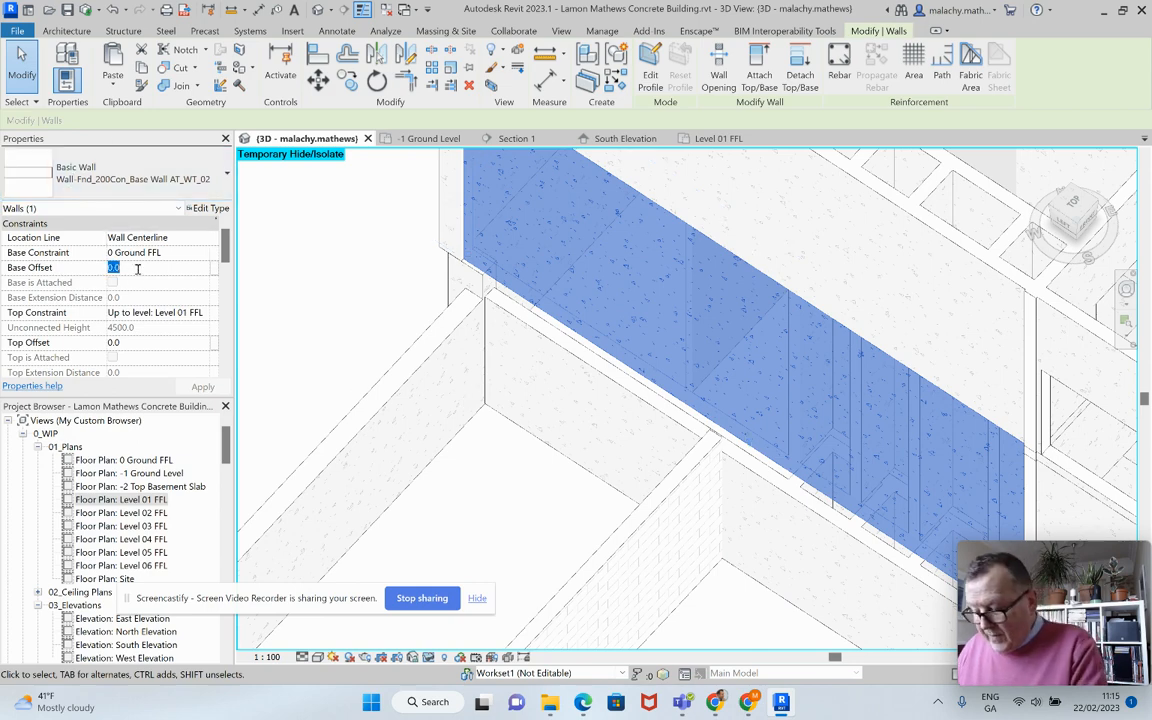
pyautogui.write('-600')
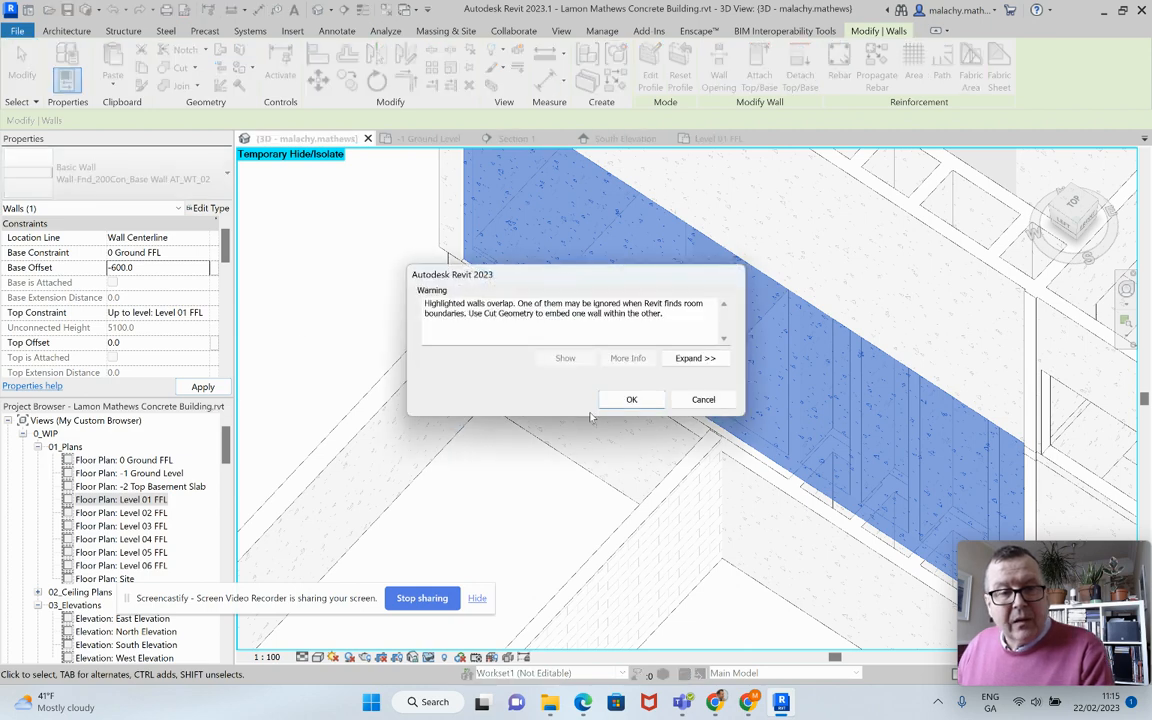
pyautogui.click(627, 398)
pyautogui.press('Escape')
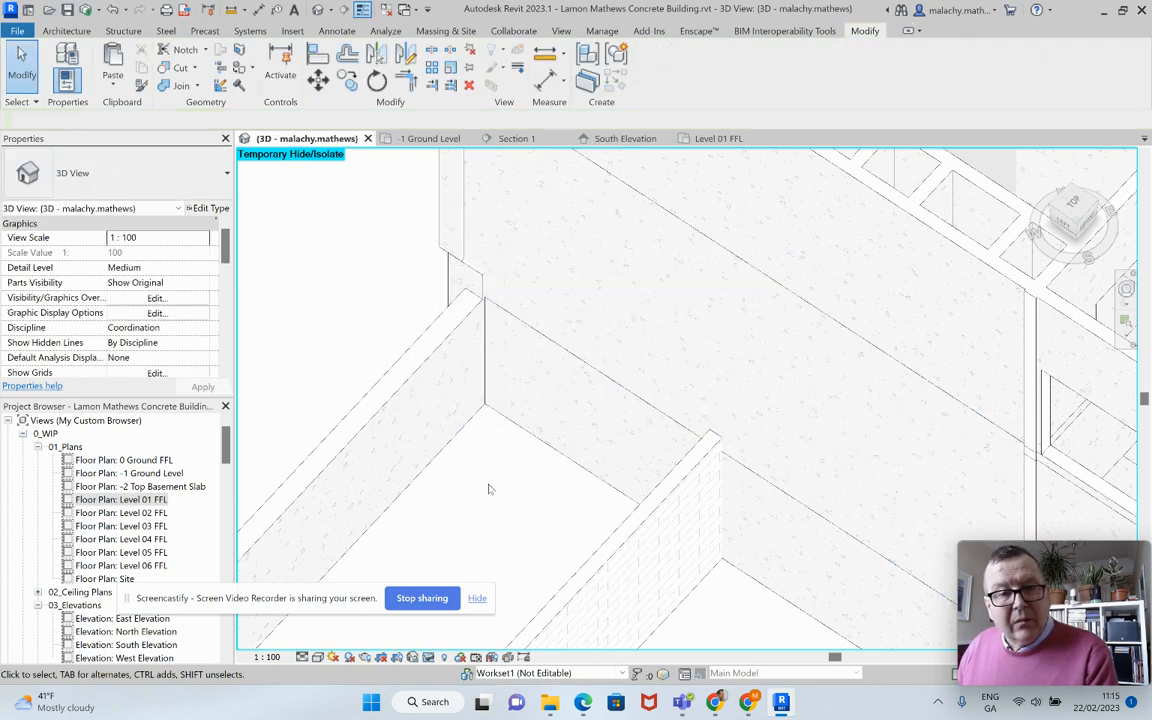
# - Set the base offset to -600 for the ground-level 100 mm block wall with the window opening at the building's corner
pyautogui.scroll(-2, 504, 441)
pyautogui.moveTo(644, 396); pyautogui.dragTo(435, 275, button='middle')
pyautogui.moveTo(664, 546); pyautogui.dragTo(698, 556, button='middle')
pyautogui.scroll(1, 669, 548)
pyautogui.click(697, 479)
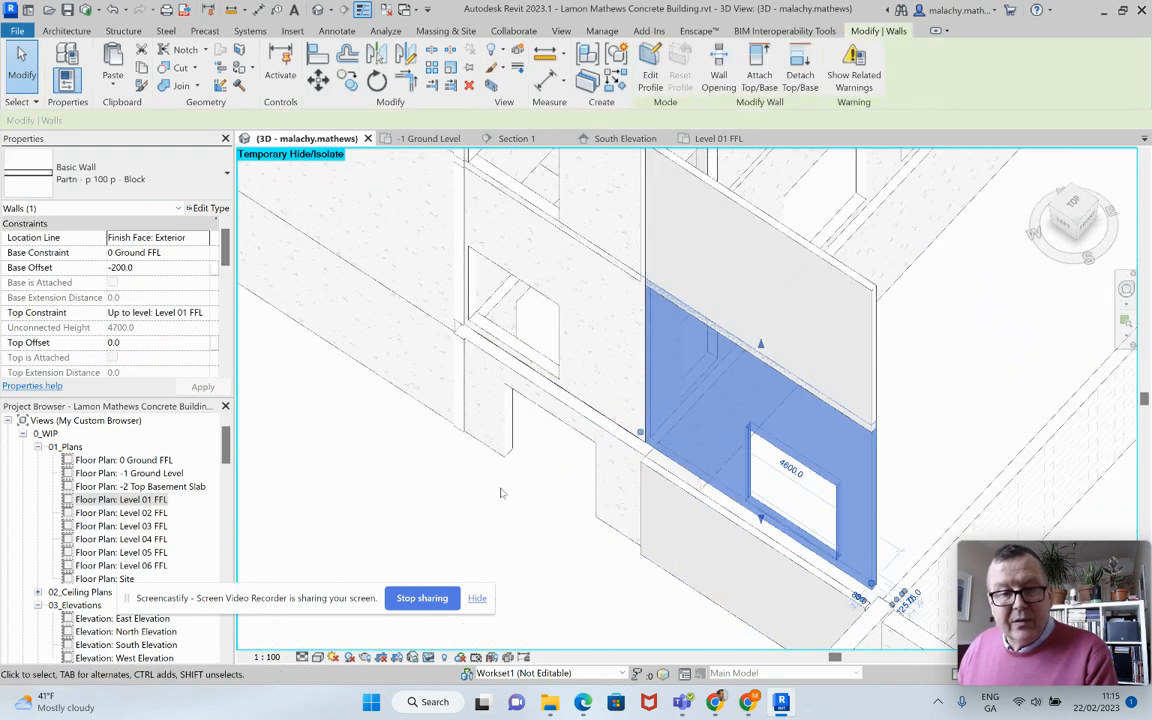
pyautogui.click(119, 268)
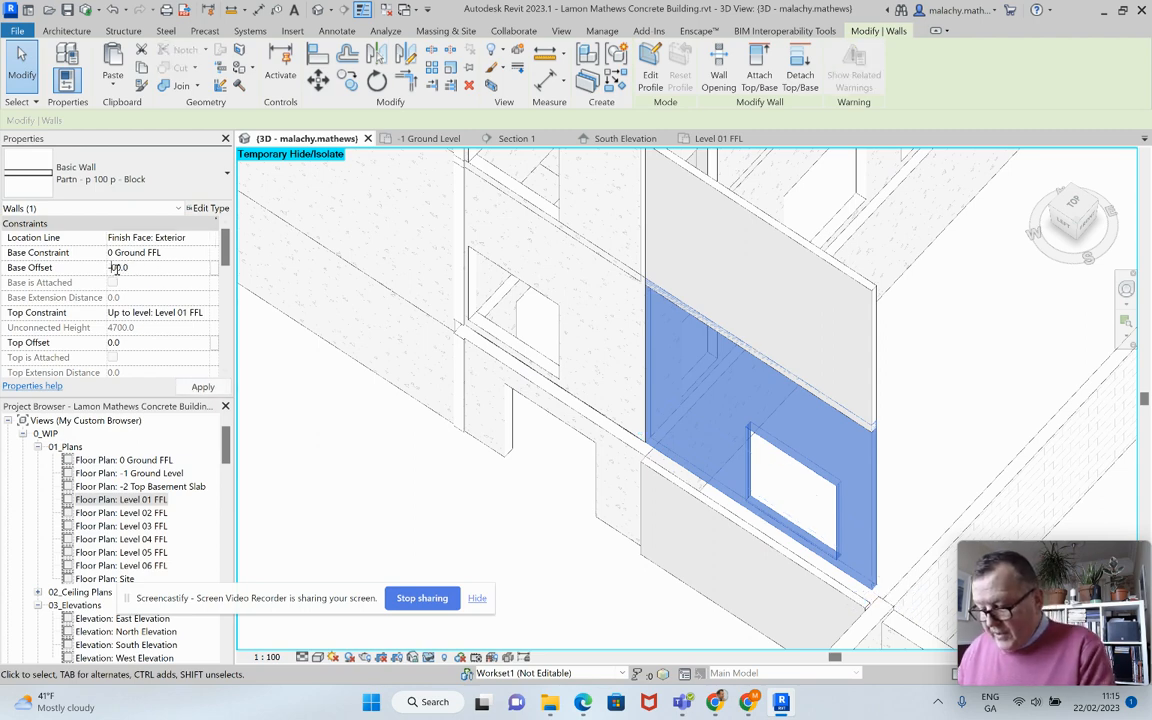
pyautogui.write('6')
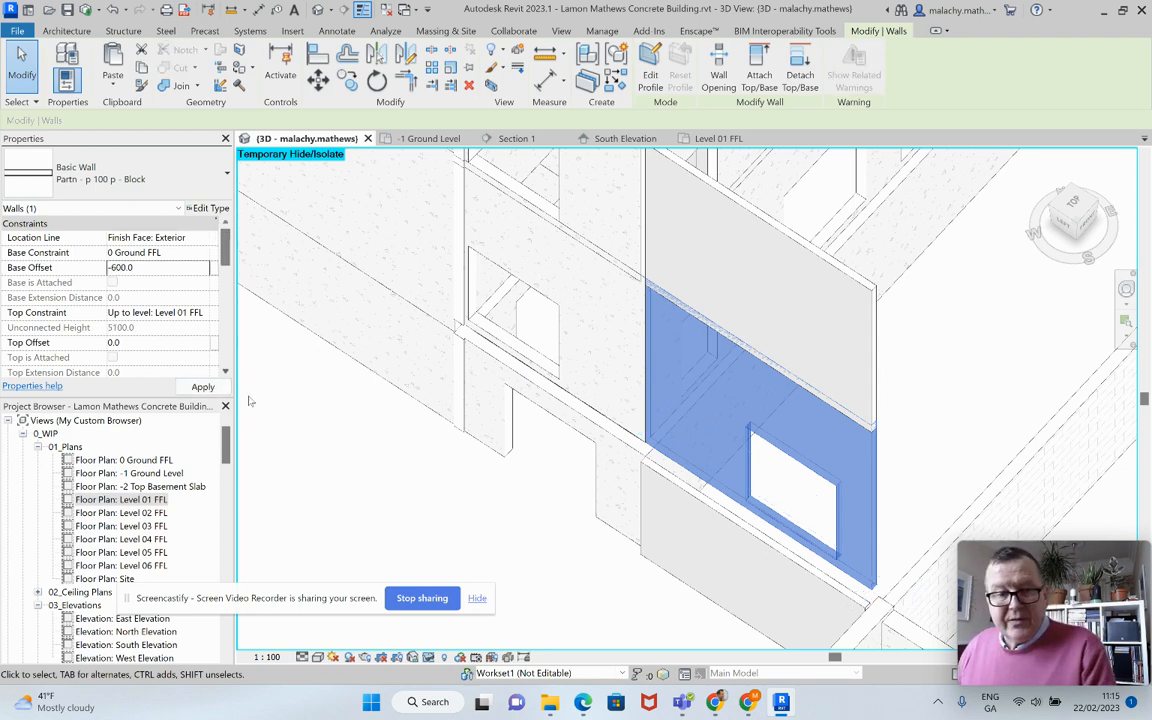
pyautogui.click(523, 556)
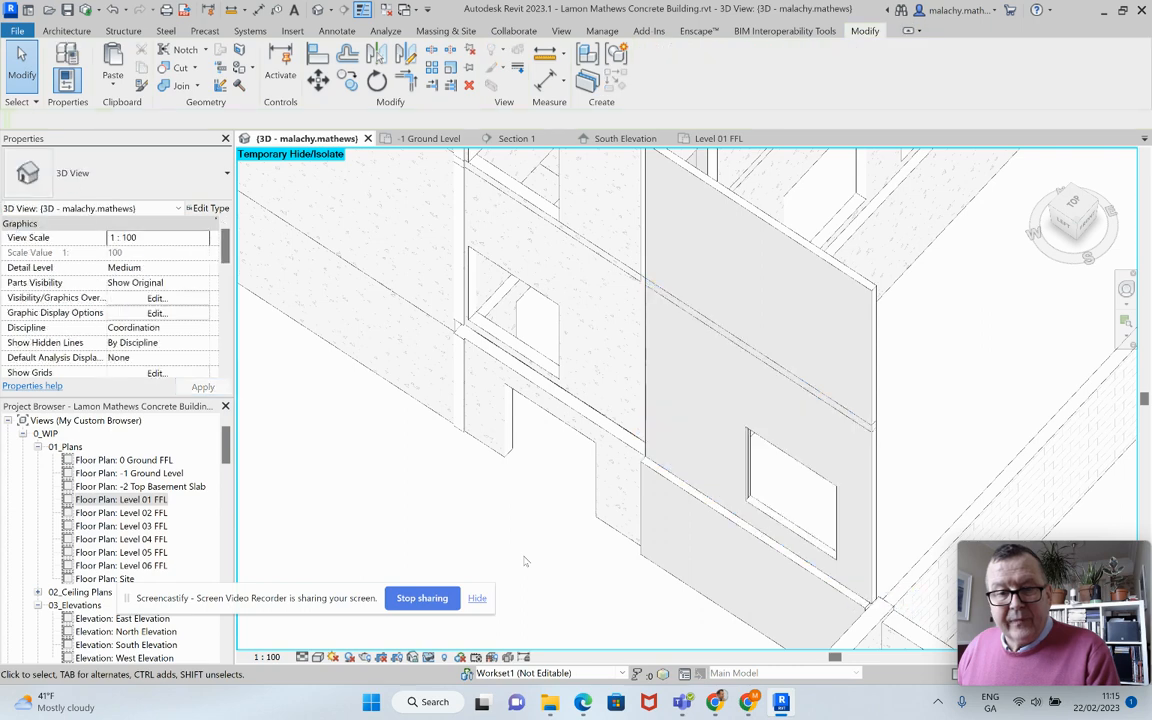
# - Set the base offset to -600 for the ground-level external concrete wall with an opening, beside the block wall
pyautogui.click(576, 396)
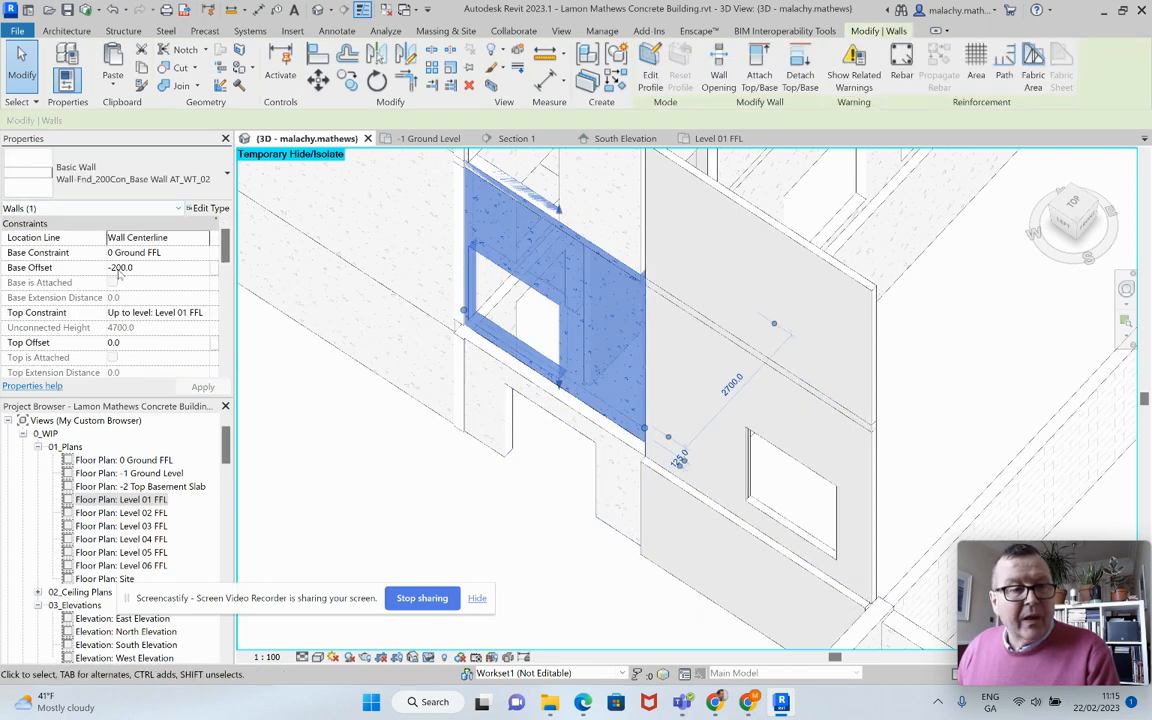
pyautogui.click(117, 268)
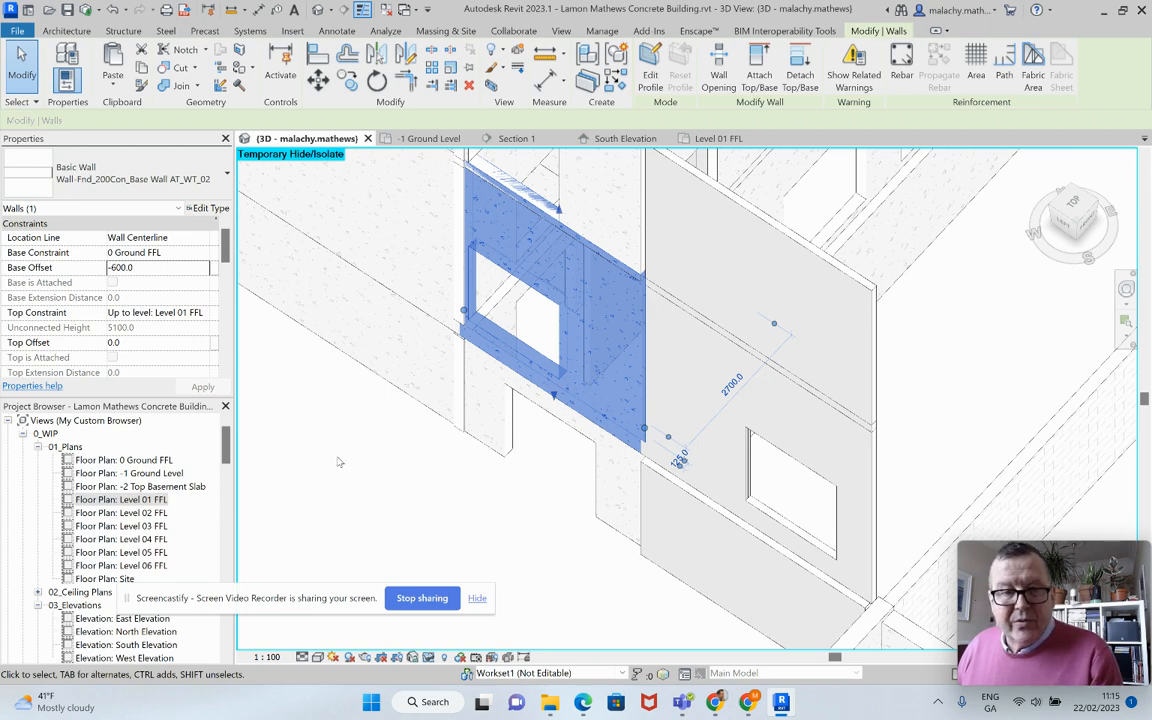
pyautogui.scroll(-2, 338, 462)
pyautogui.press('Escape')
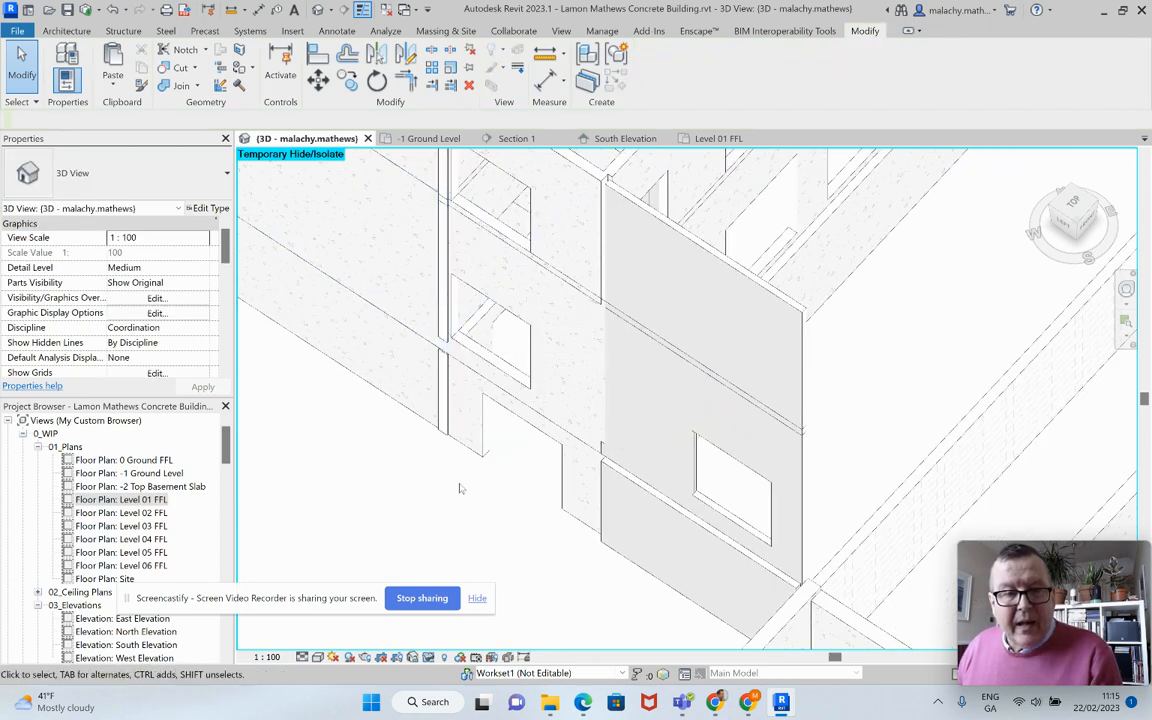
# - Set the base offset to 0 for the long Level 01 stud partition with three door openings
pyautogui.keyDown('shift'); pyautogui.moveTo(535, 474); pyautogui.dragTo(571, 489, button='middle'); pyautogui.keyUp('shift')
pyautogui.moveTo(800, 530); pyautogui.dragTo(481, 365, button='middle')
pyautogui.scroll(2, 556, 341)
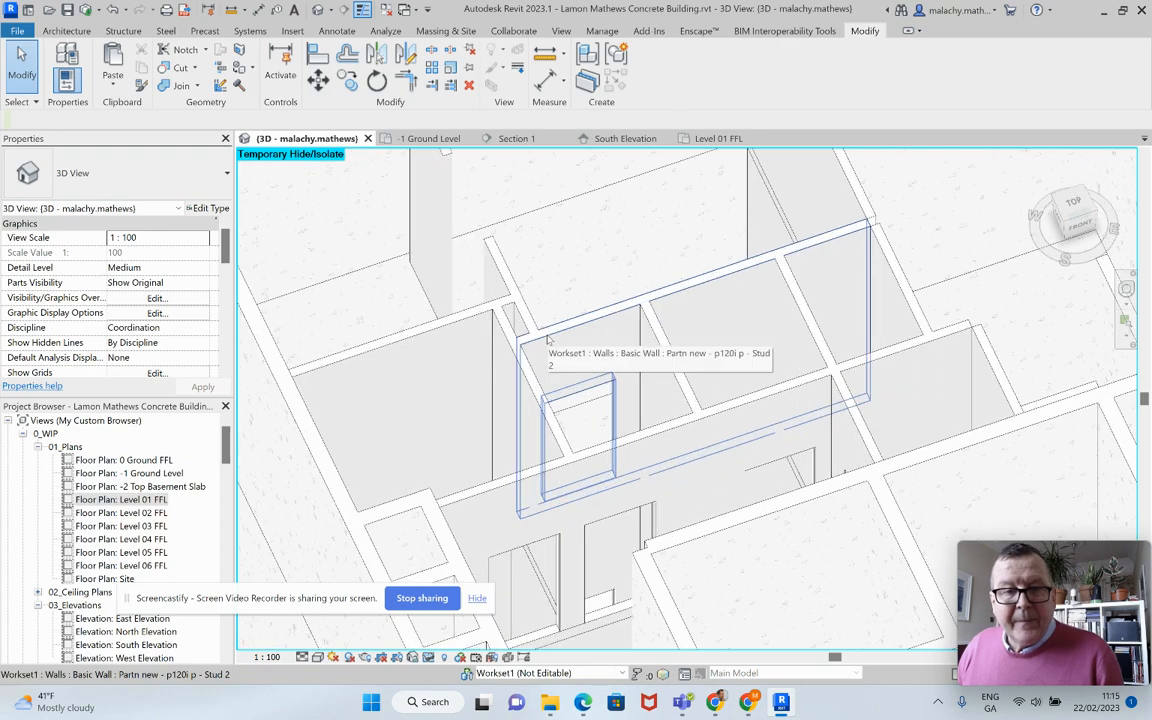
pyautogui.keyDown('shift'); pyautogui.moveTo(555, 342); pyautogui.dragTo(588, 318, button='middle'); pyautogui.keyUp('shift')
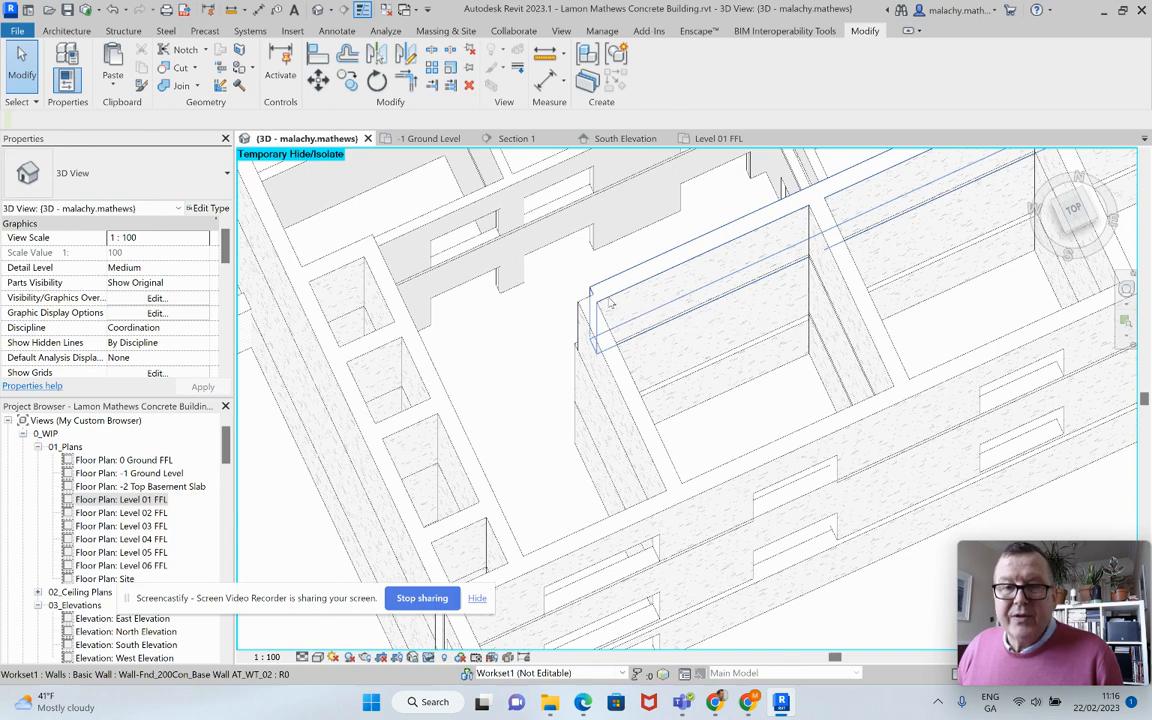
pyautogui.scroll(5, 612, 300)
pyautogui.scroll(-5, 680, 428)
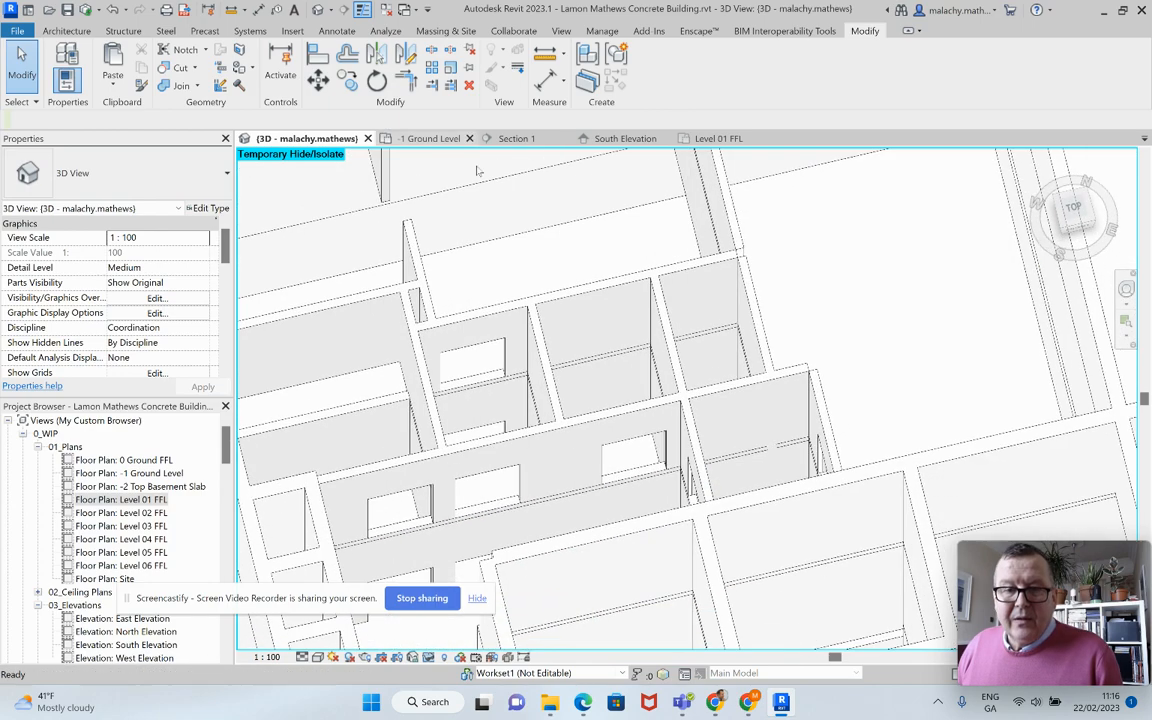
pyautogui.moveTo(580, 394); pyautogui.dragTo(617, 359, button='middle')
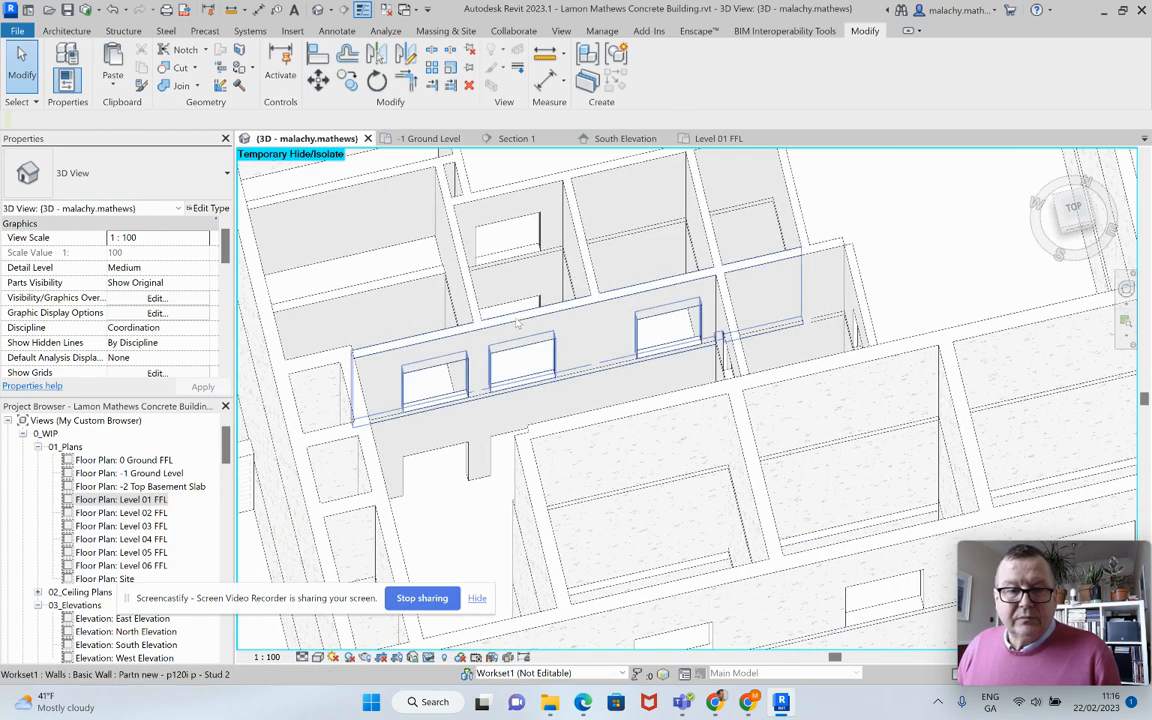
pyautogui.click(520, 325)
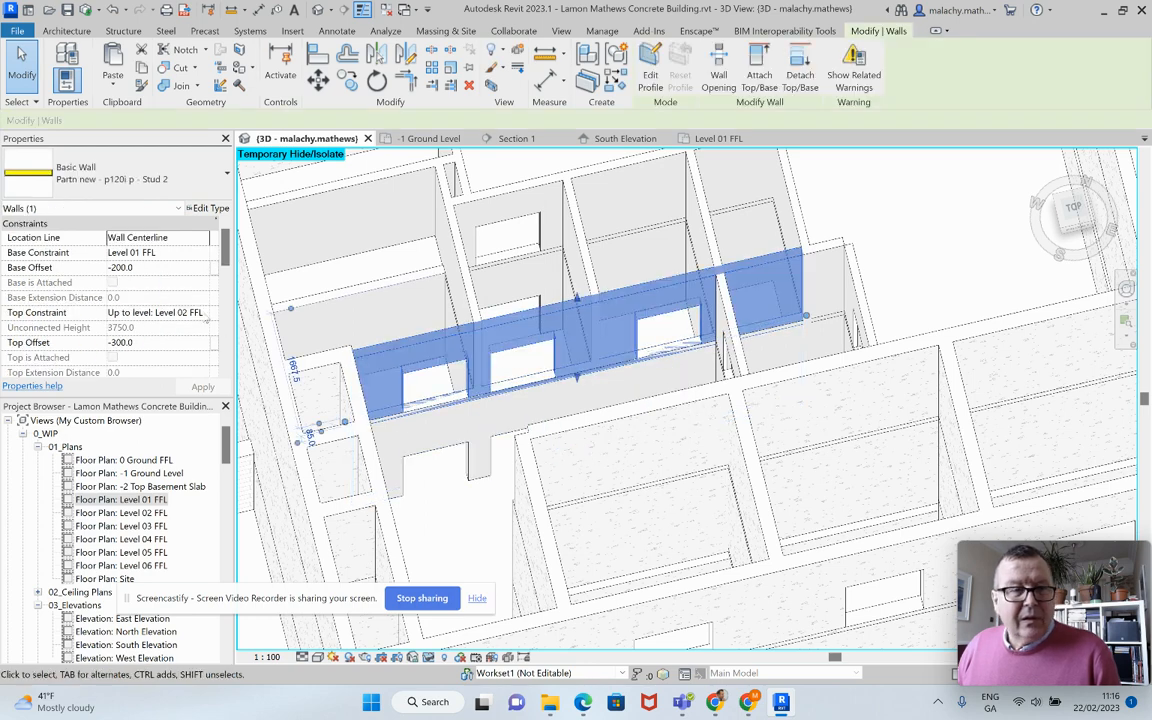
pyautogui.doubleClick(150, 267)
pyautogui.write('0')
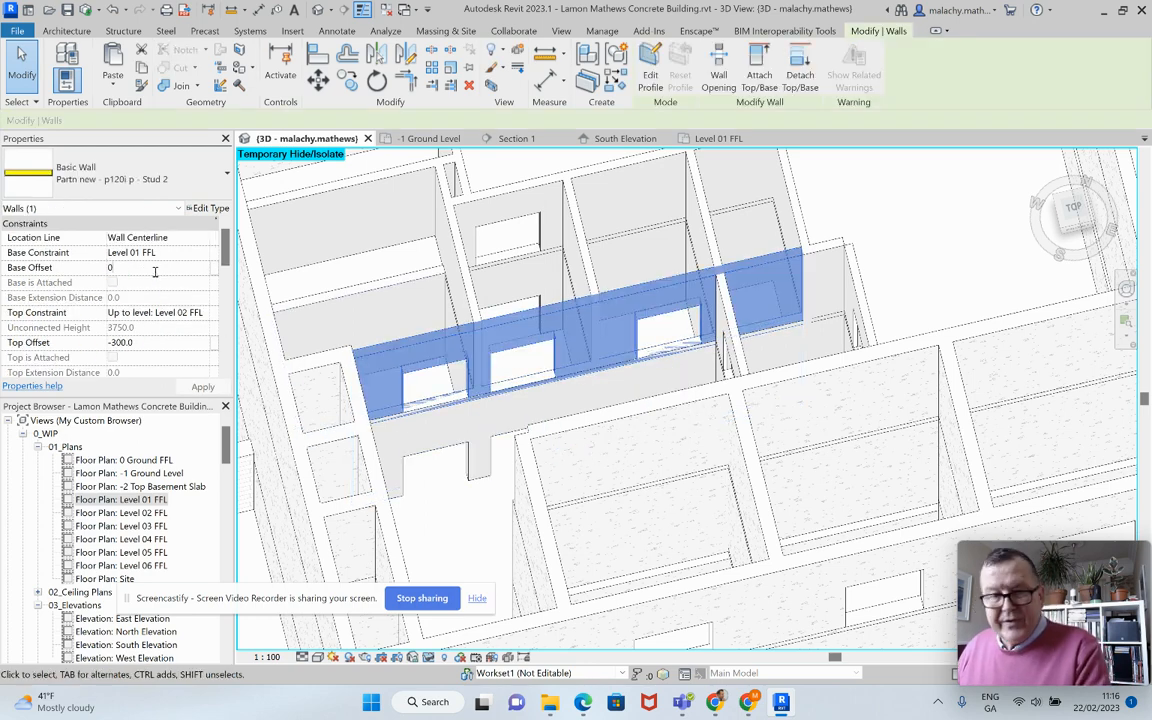
pyautogui.click(917, 202)
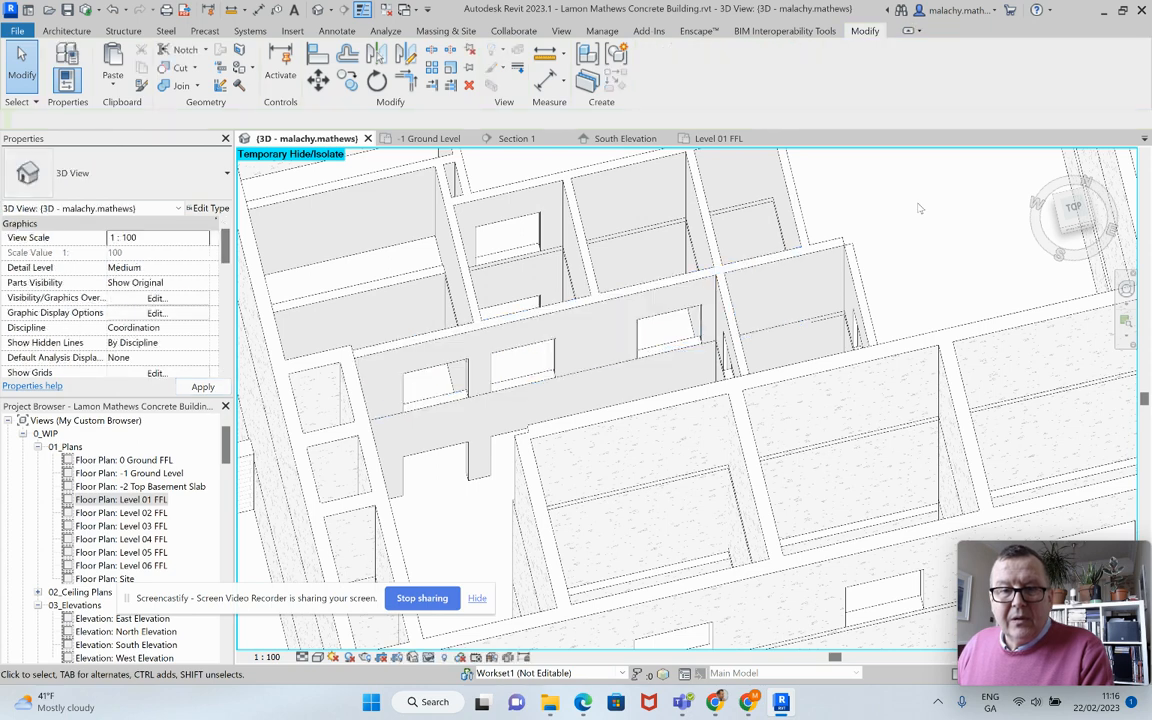
# - Set the base offset to 0 for the short Level 01 stud partition at the end room, unjoining the elements that conflict
pyautogui.click(815, 325)
pyautogui.click(155, 267)
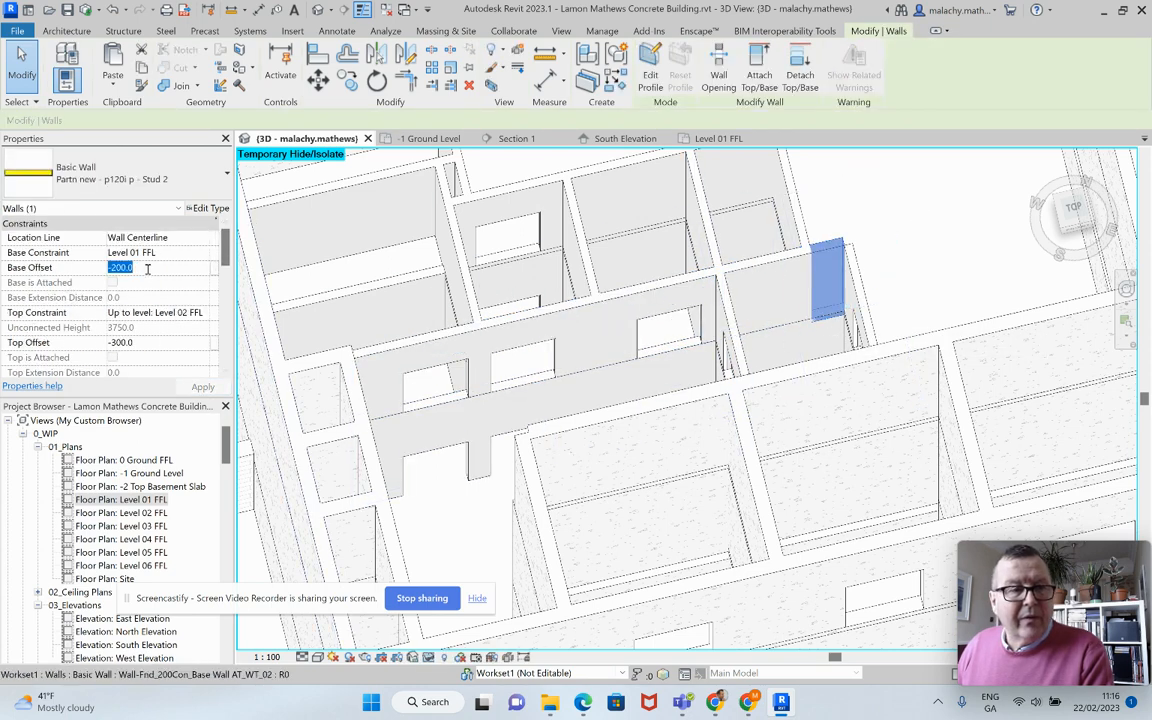
pyautogui.write('0')
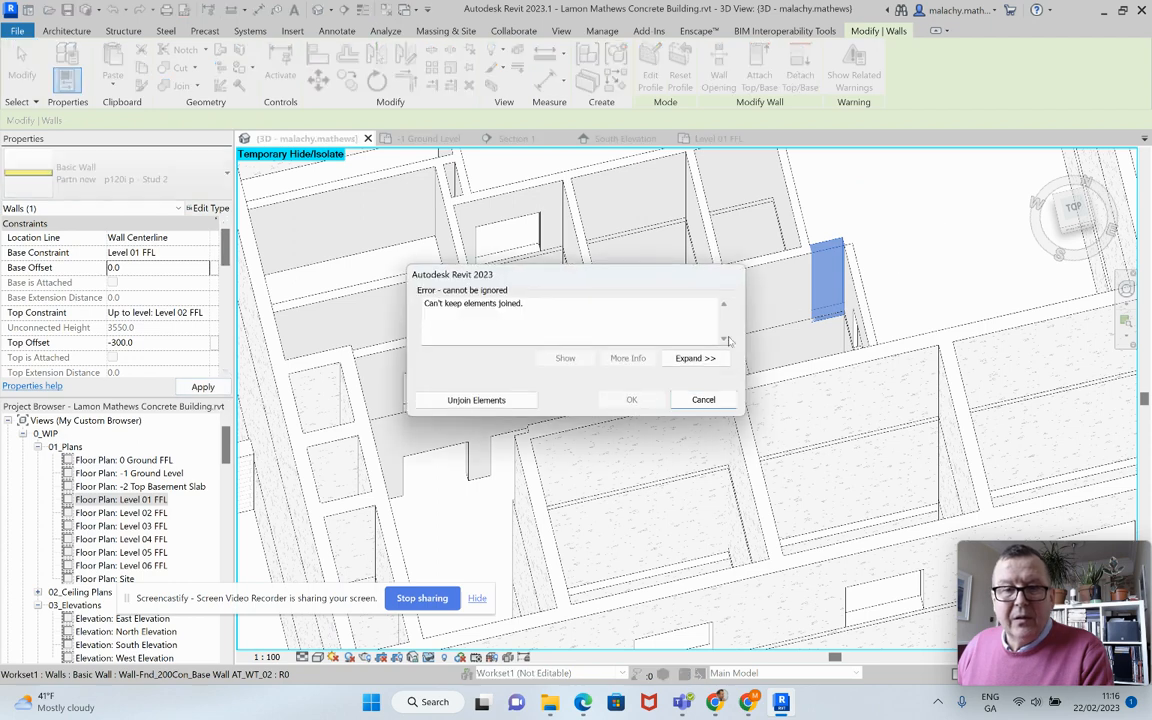
pyautogui.click(476, 399)
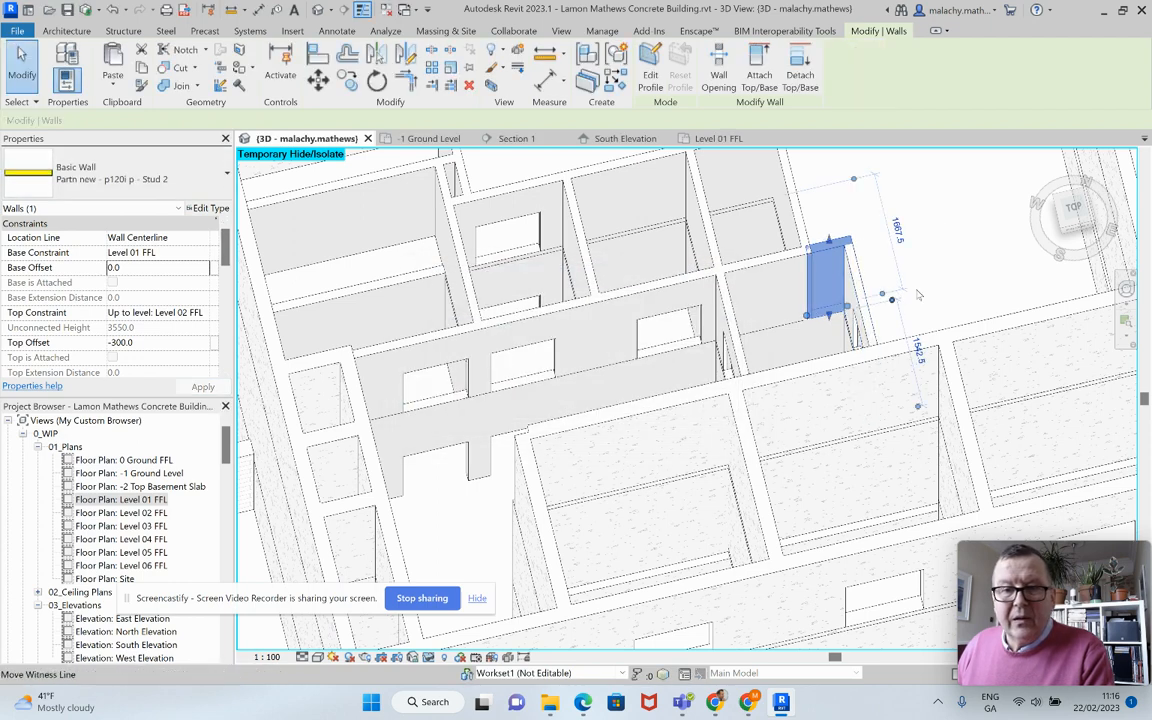
# - Set the base offset to 0 for the parallel Level 01 stud partition with a single opening, behind the three-door partition
pyautogui.scroll(-1, 811, 297)
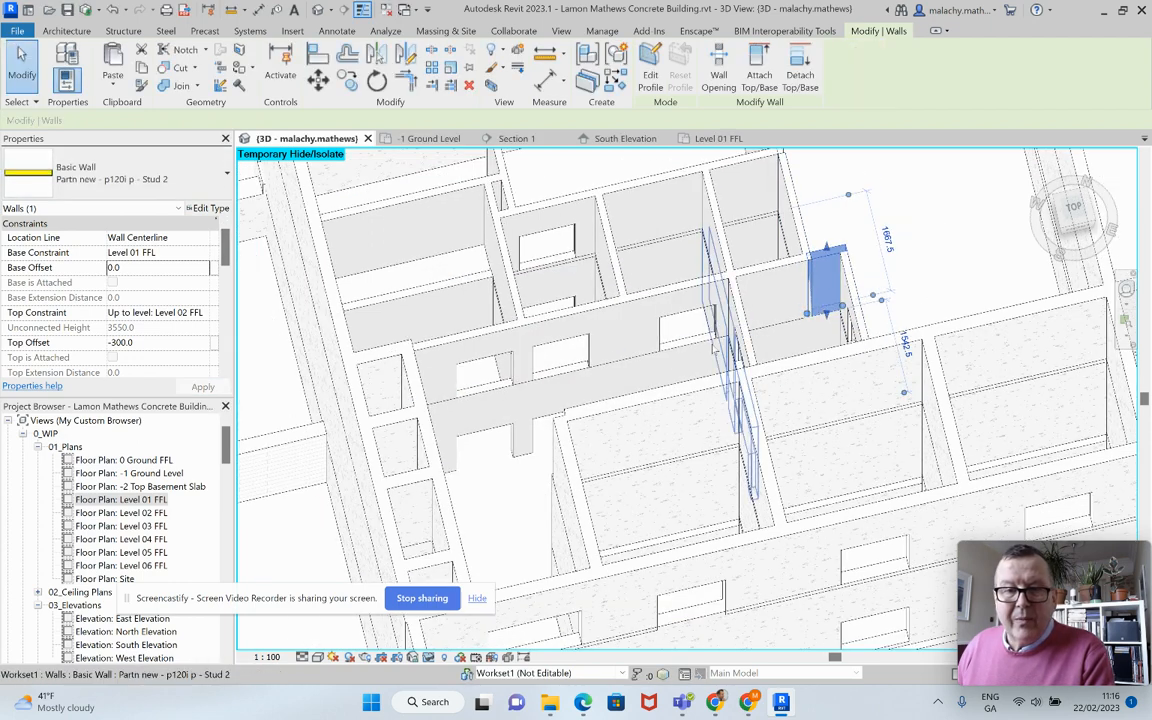
pyautogui.scroll(-1, 500, 375)
pyautogui.moveTo(500, 375); pyautogui.dragTo(592, 345, button='middle')
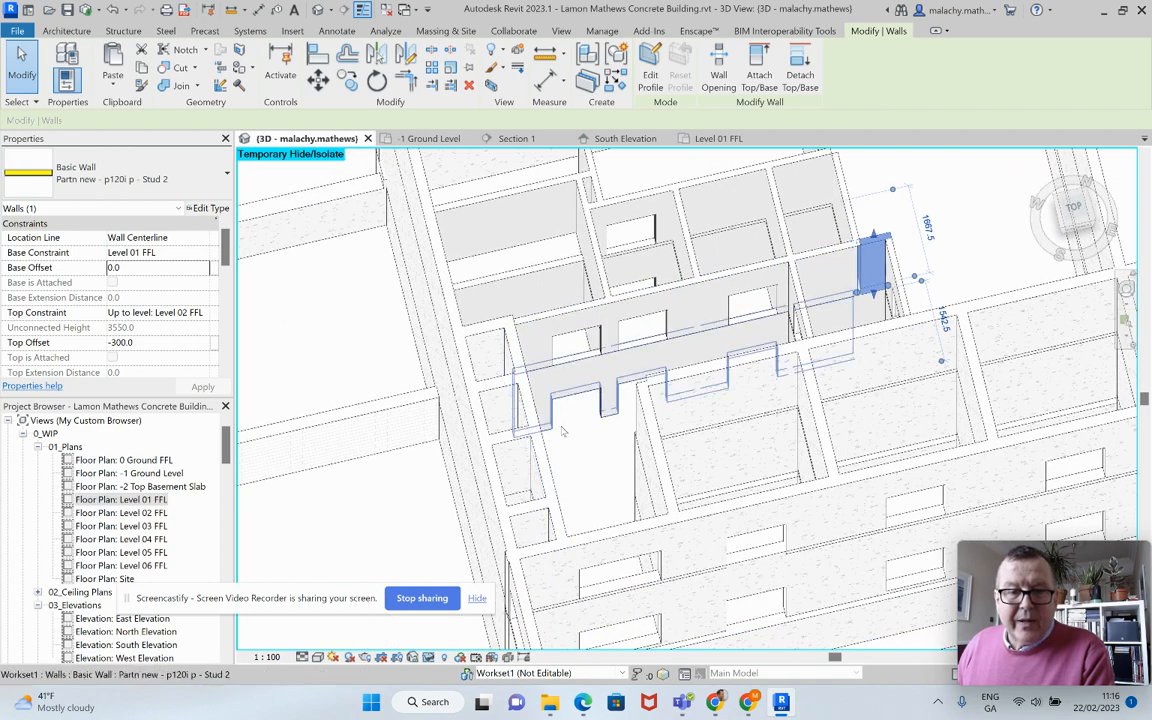
pyautogui.moveTo(584, 301); pyautogui.dragTo(599, 340, button='middle')
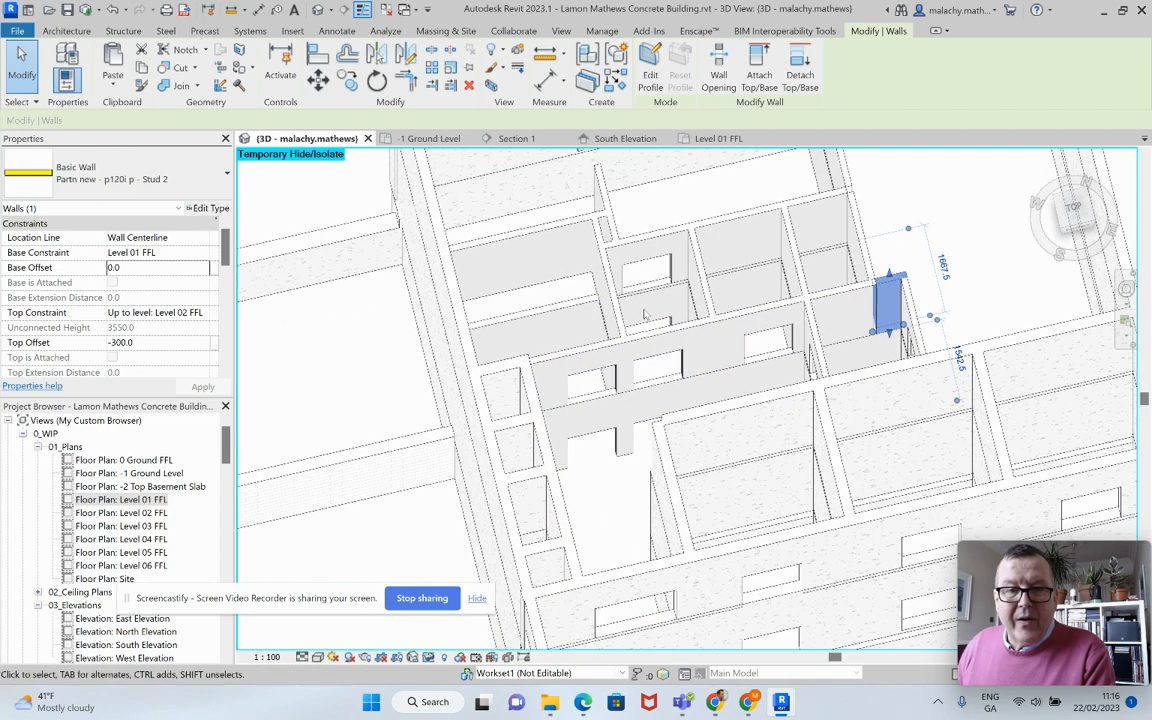
pyautogui.scroll(2, 646, 302)
pyautogui.scroll(1, 646, 302)
pyautogui.click(686, 178)
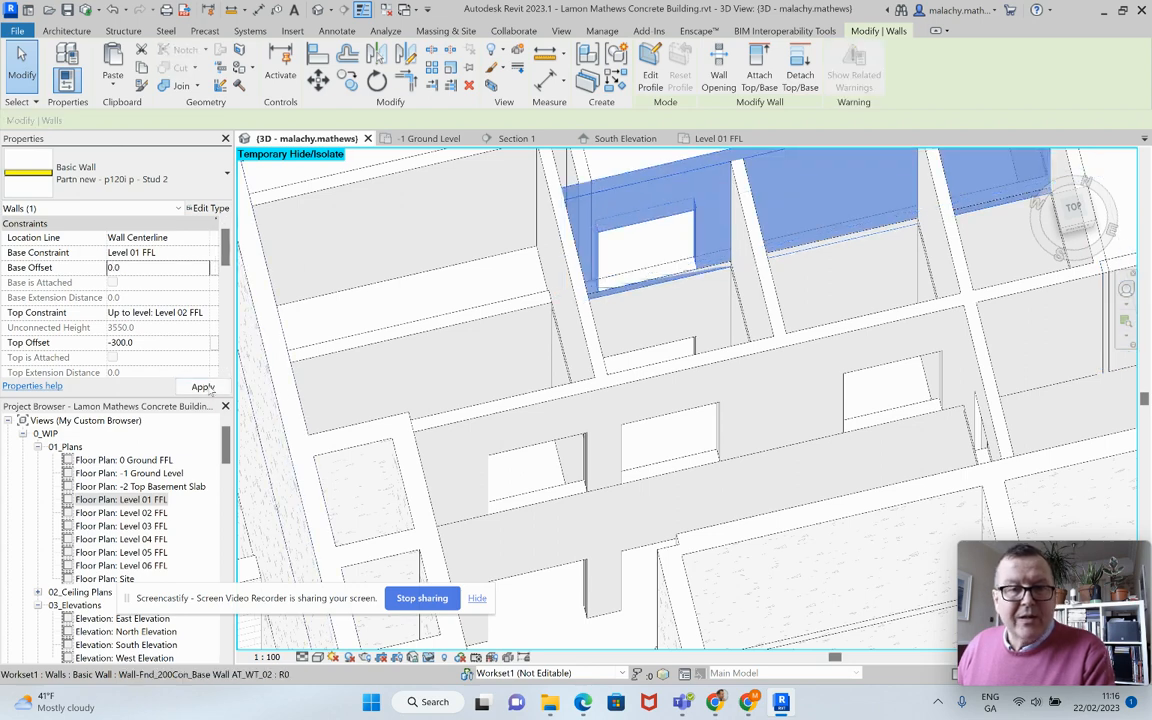
pyautogui.click(750, 305)
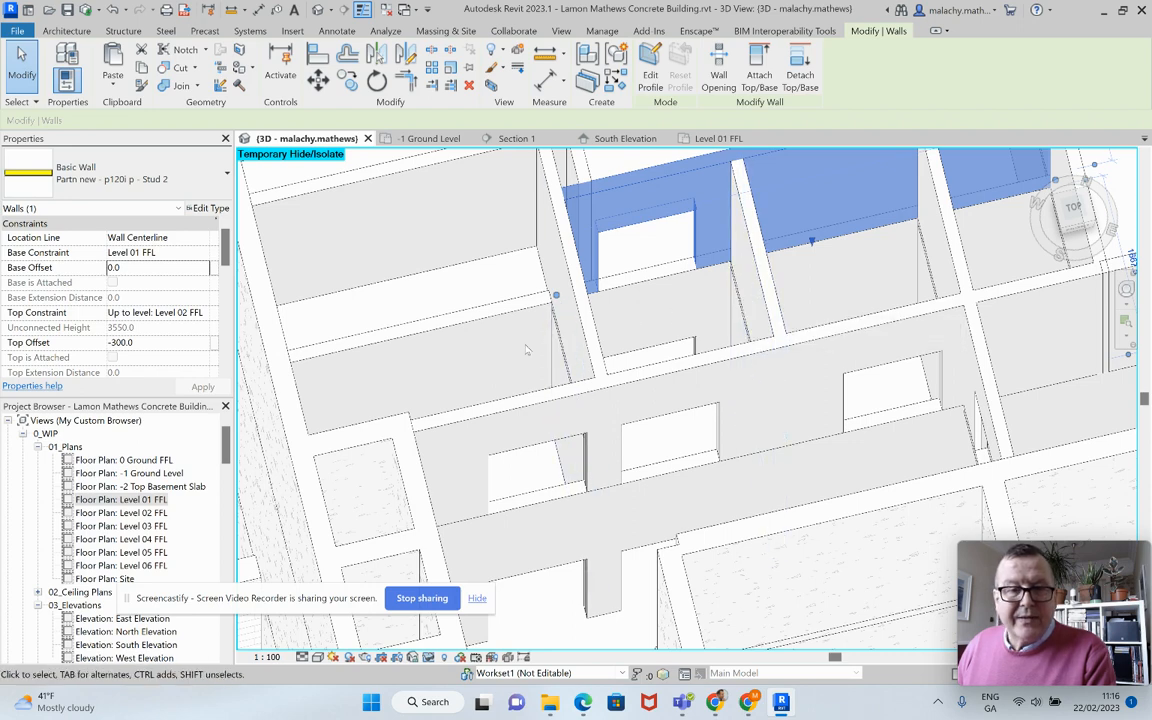
# - Set the base offset to -200 for the short ground-level concrete cross wall in the strip of narrow compartments
pyautogui.scroll(-2, 527, 345)
pyautogui.keyDown('shift'); pyautogui.moveTo(543, 401); pyautogui.dragTo(488, 372, button='middle'); pyautogui.keyUp('shift')
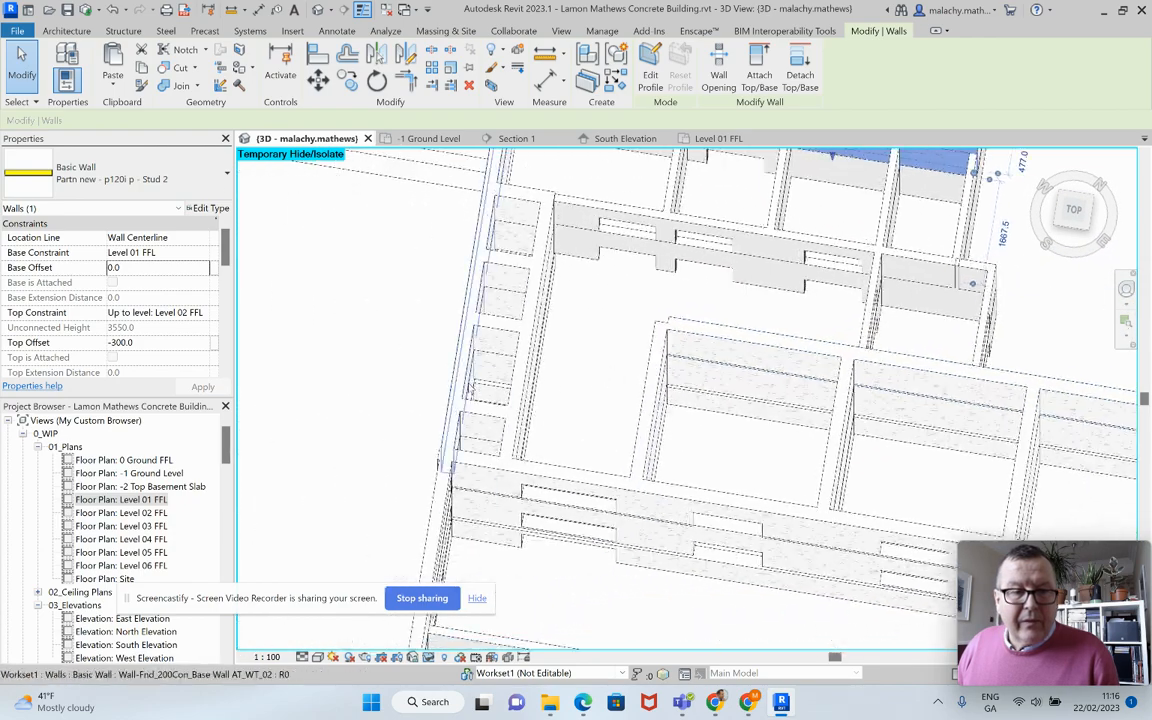
pyautogui.click(492, 367)
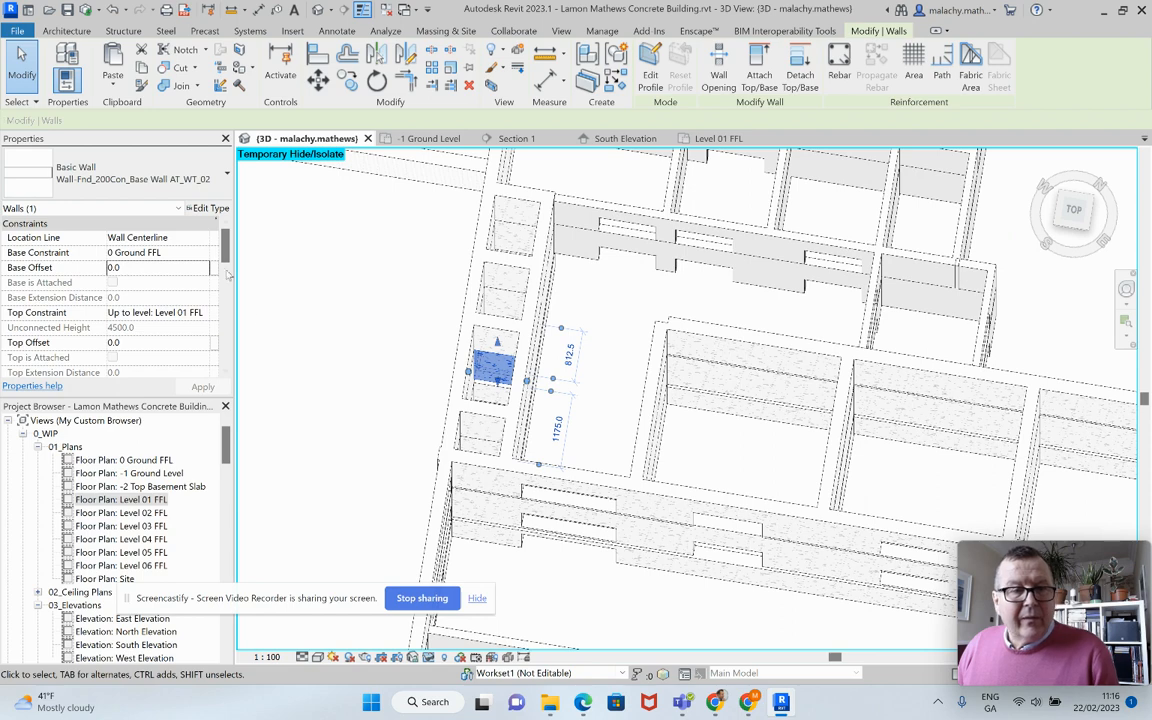
pyautogui.click(158, 270)
pyautogui.write('-')
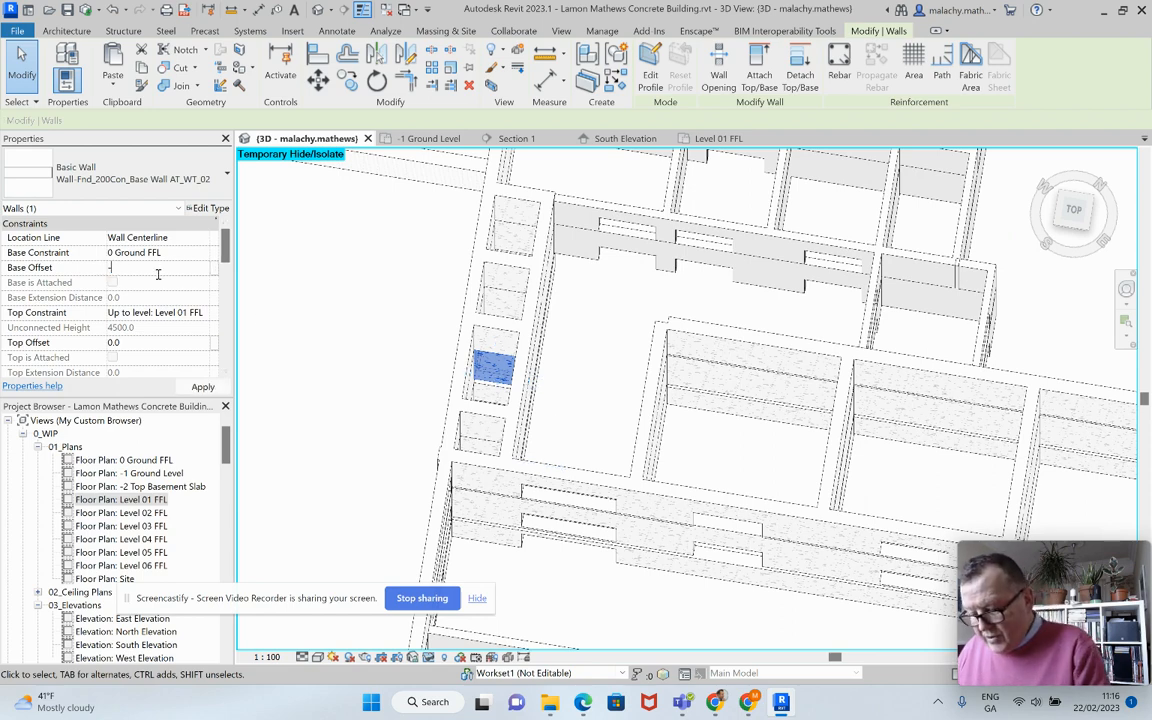
pyautogui.write('200')
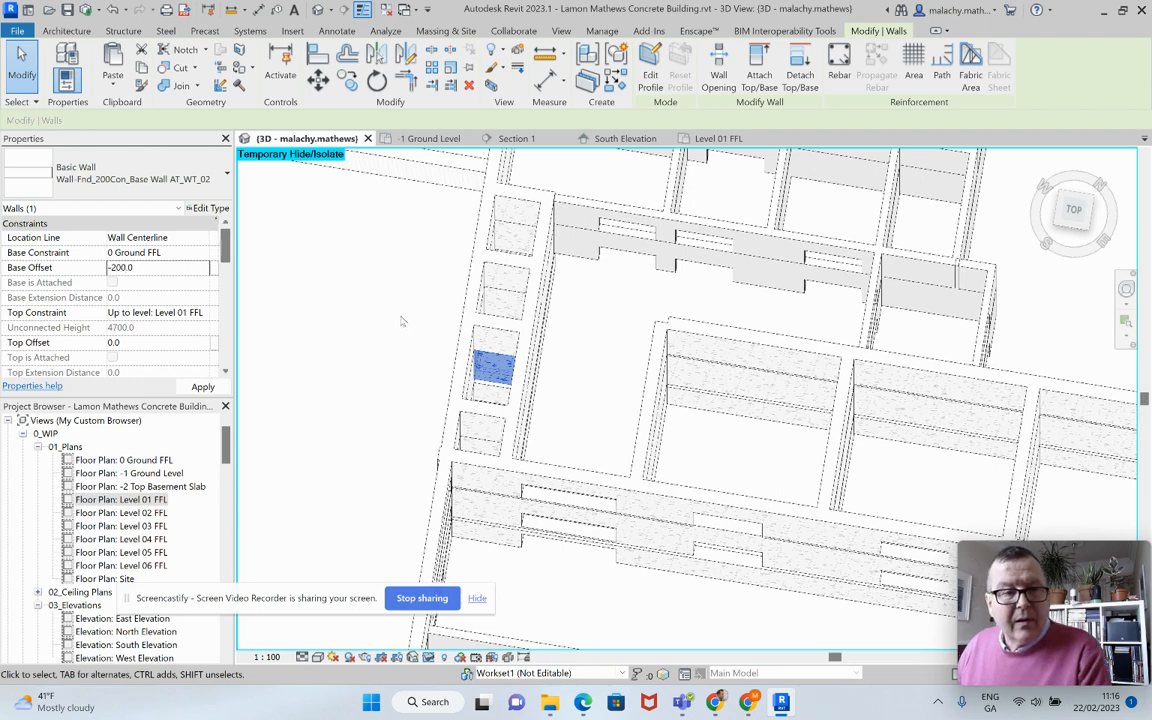
pyautogui.click(402, 321)
# - Check the basement wall below the short ground-level concrete cross wall, and set the cross wall's base offset to -600
pyautogui.scroll(2, 485, 385)
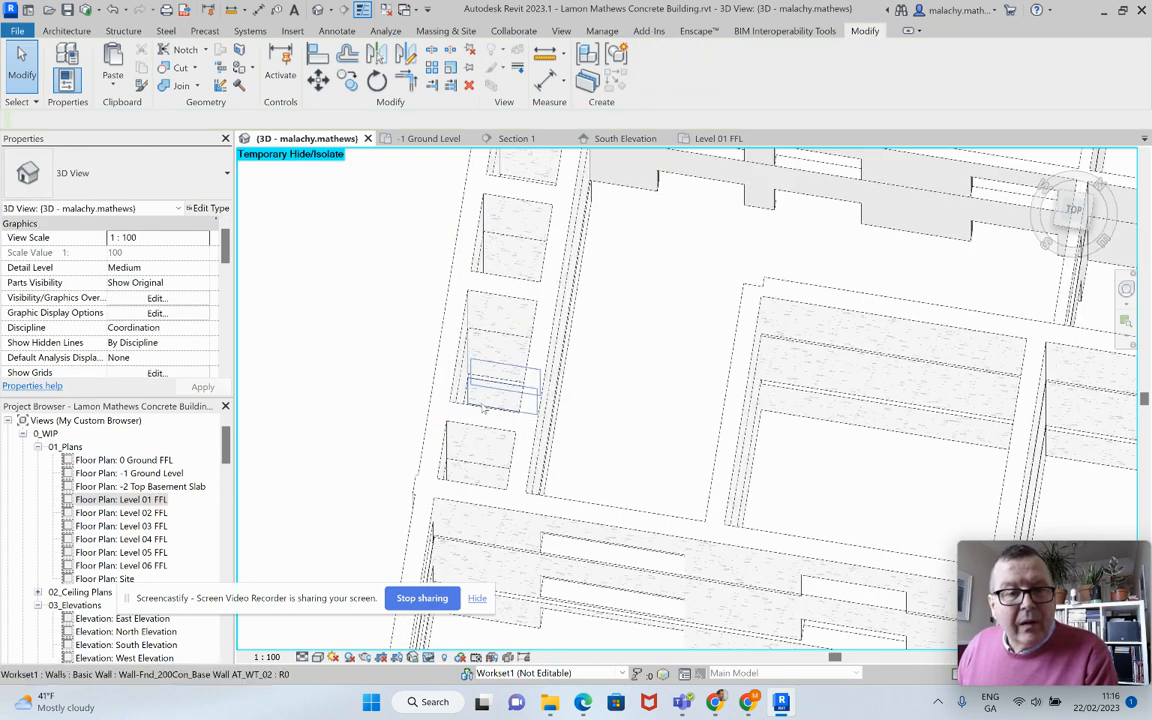
pyautogui.click(484, 406)
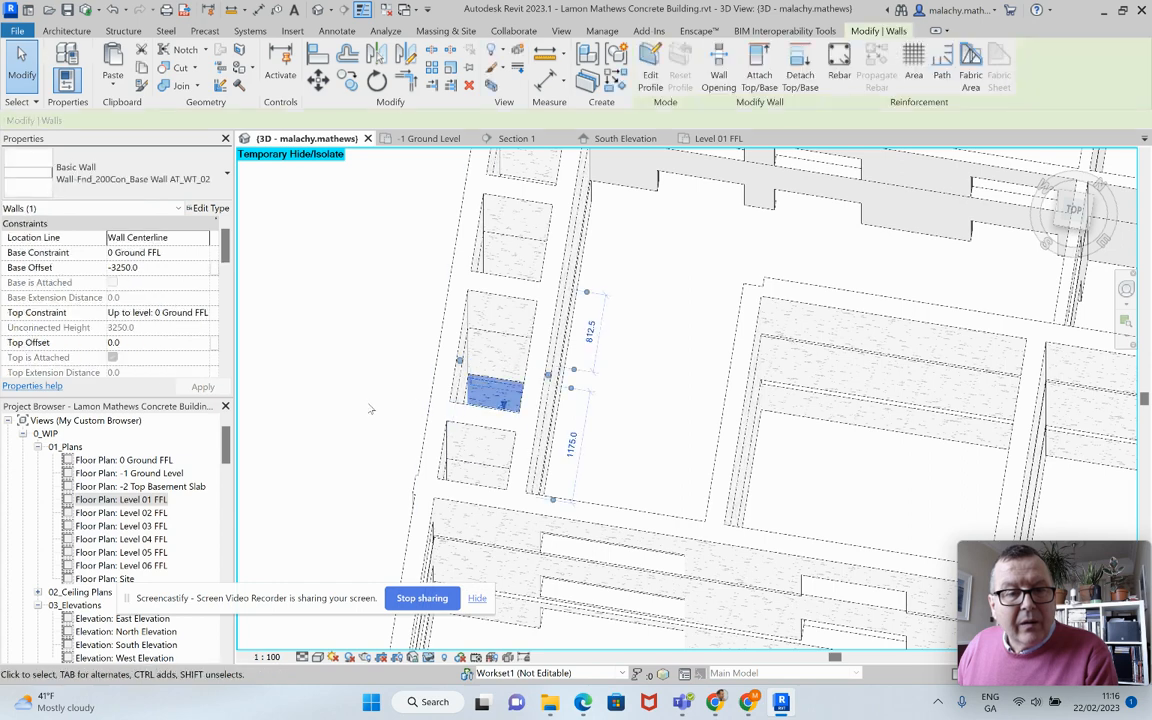
pyautogui.click(288, 339)
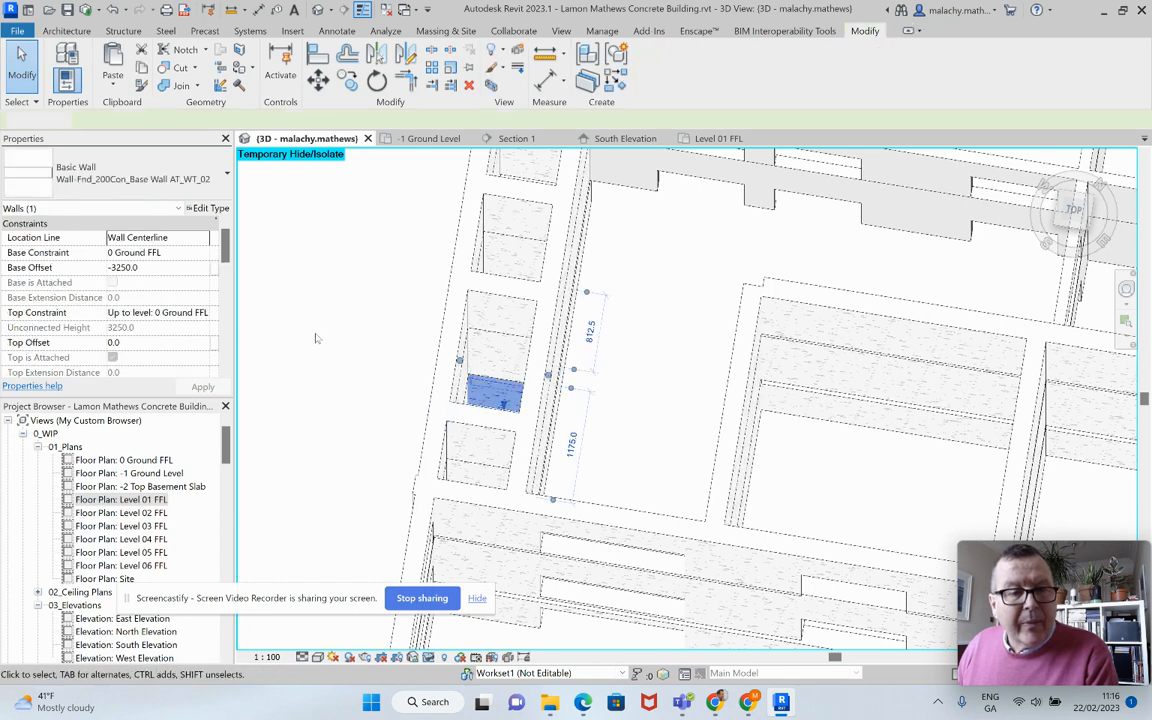
pyautogui.click(482, 372)
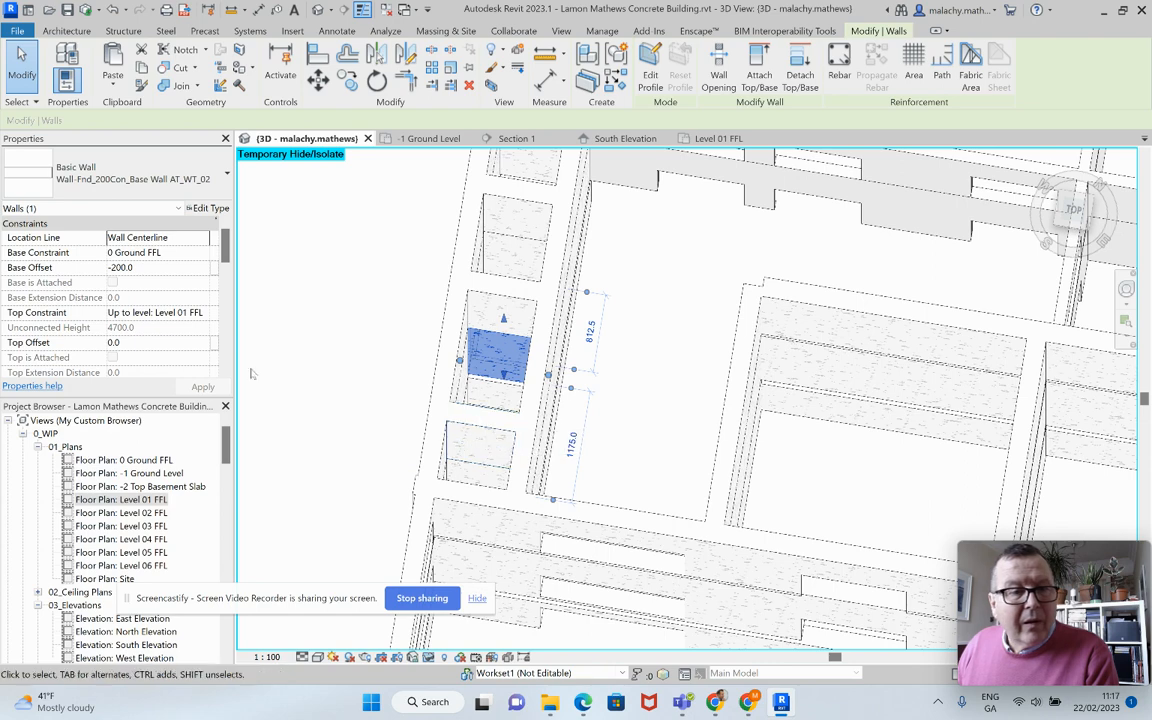
pyautogui.click(119, 268)
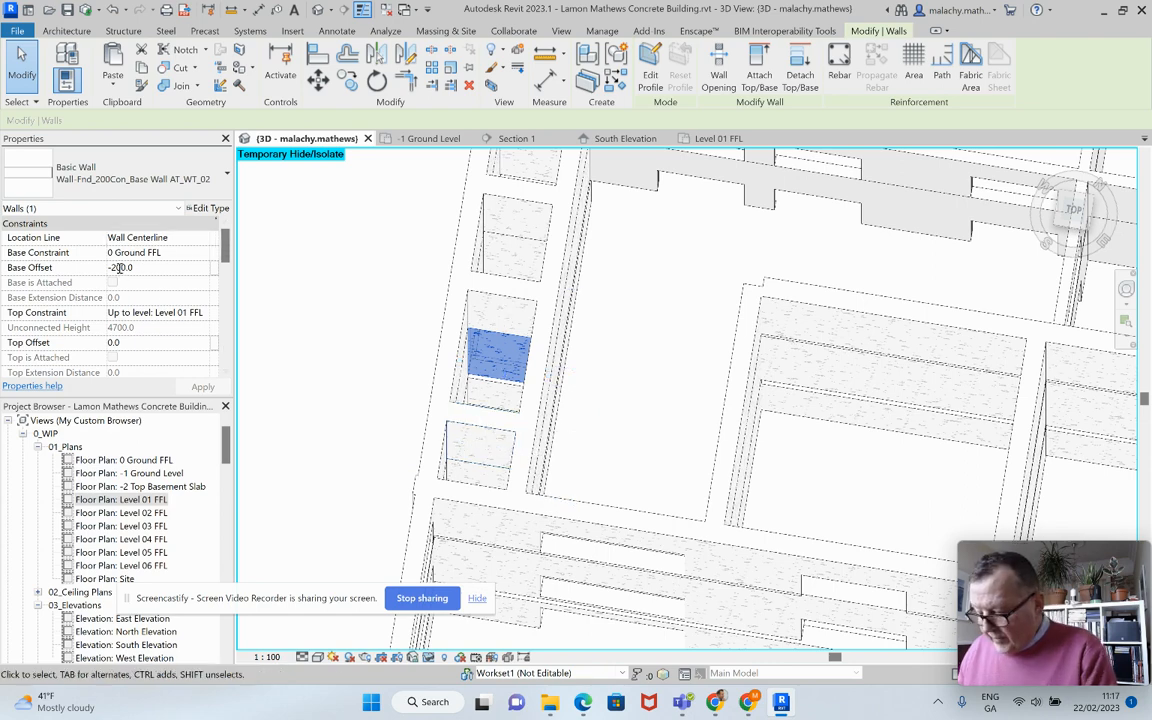
pyautogui.write('6')
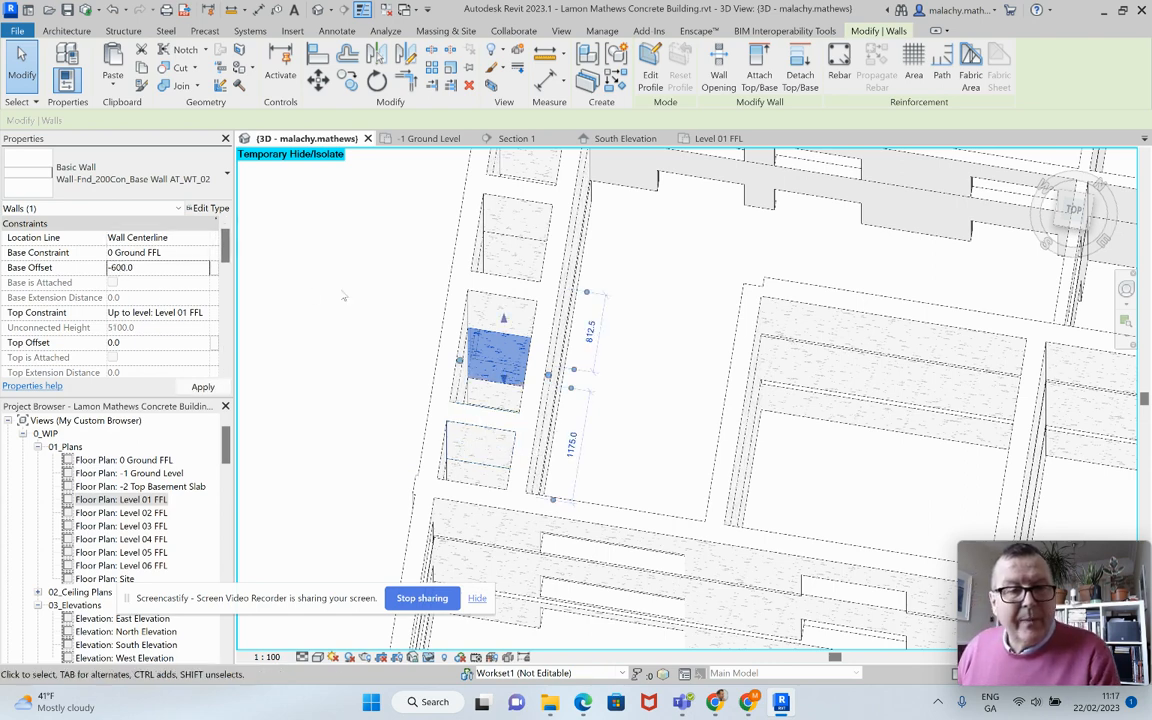
pyautogui.click(366, 328)
# - Set the base offset to -600 for the ground-level concrete cross wall in the adjacent narrow compartment
pyautogui.moveTo(388, 334); pyautogui.dragTo(385, 415, button='middle')
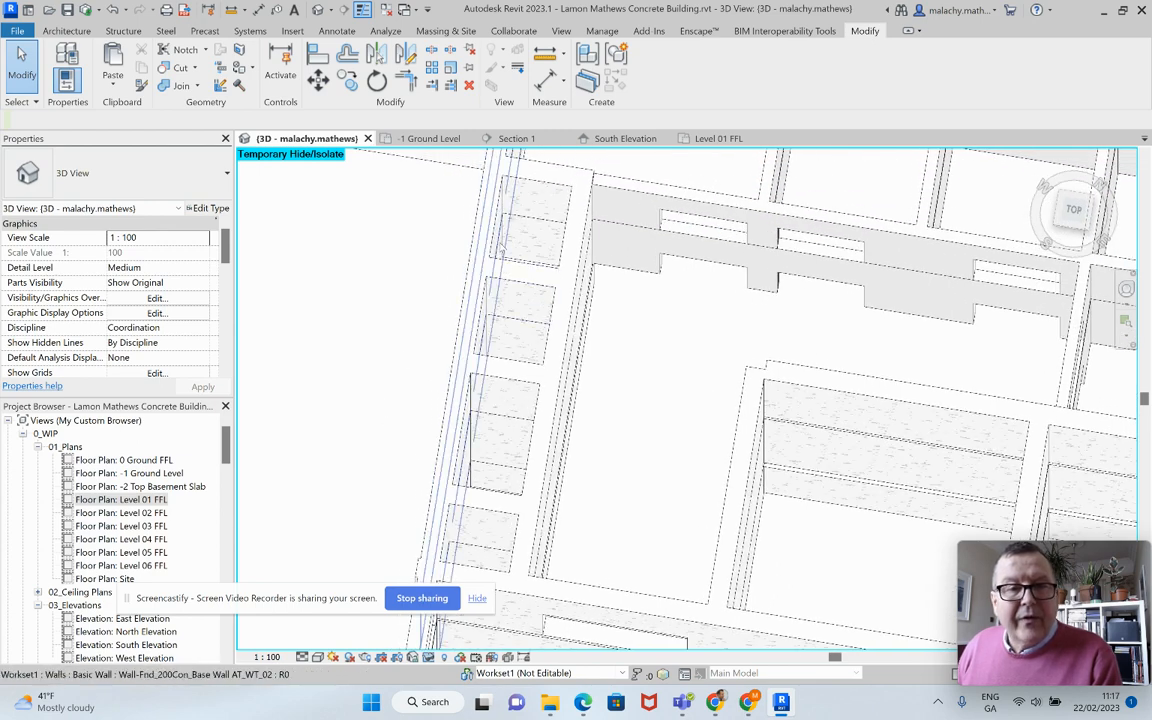
pyautogui.keyDown('shift'); pyautogui.moveTo(513, 258); pyautogui.dragTo(522, 266, button='middle'); pyautogui.keyUp('shift')
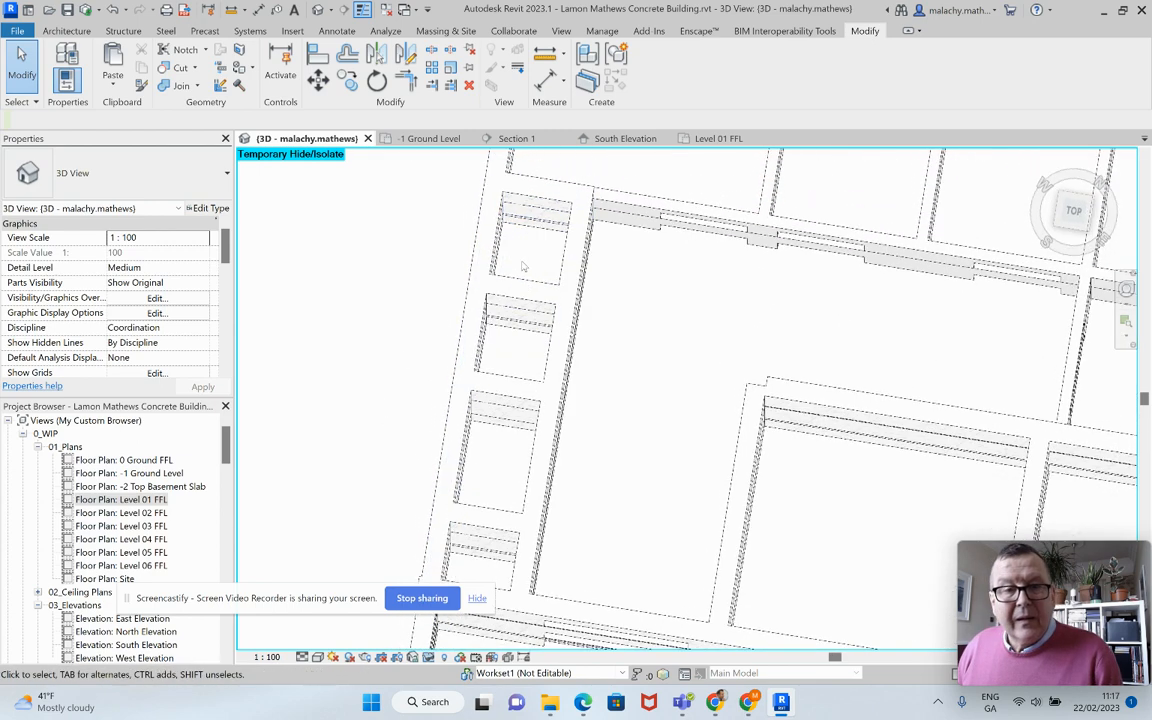
pyautogui.scroll(3, 524, 262)
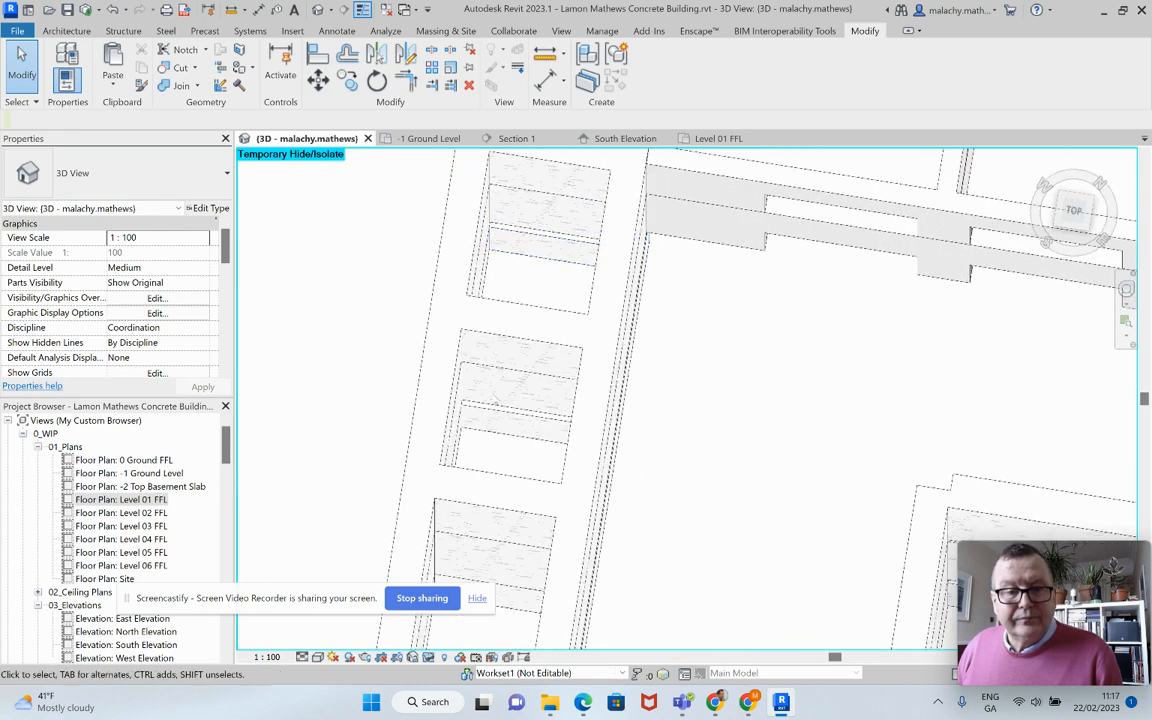
pyautogui.click(492, 432)
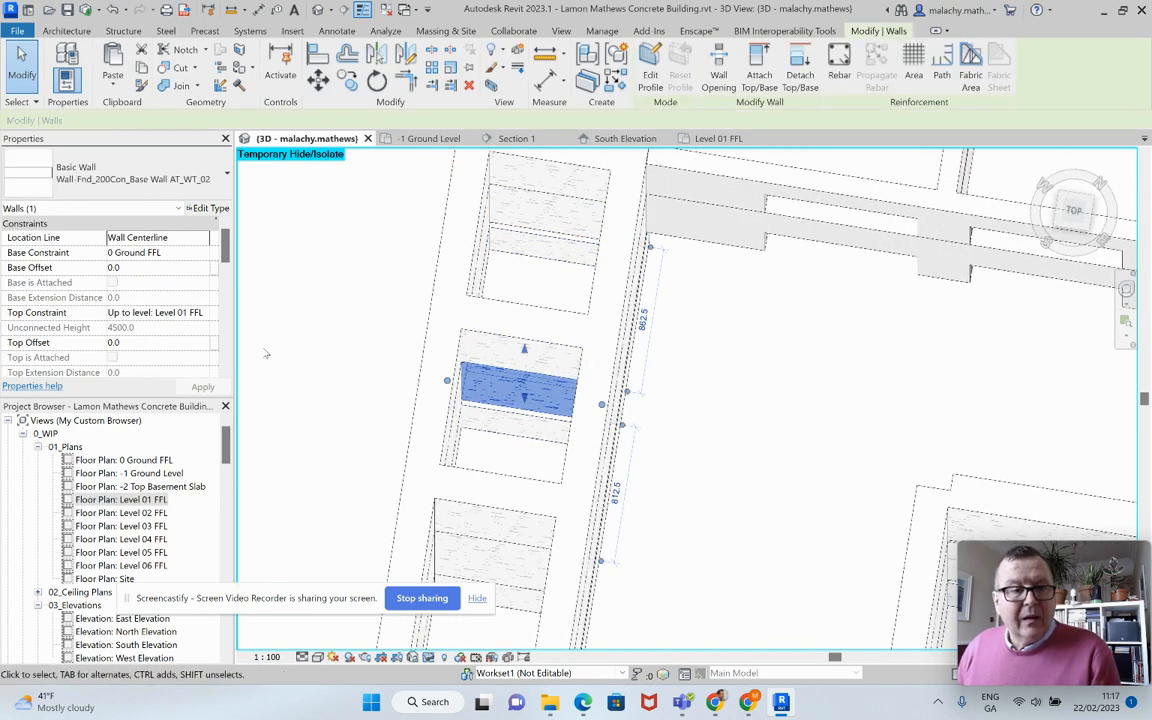
pyautogui.click(123, 268)
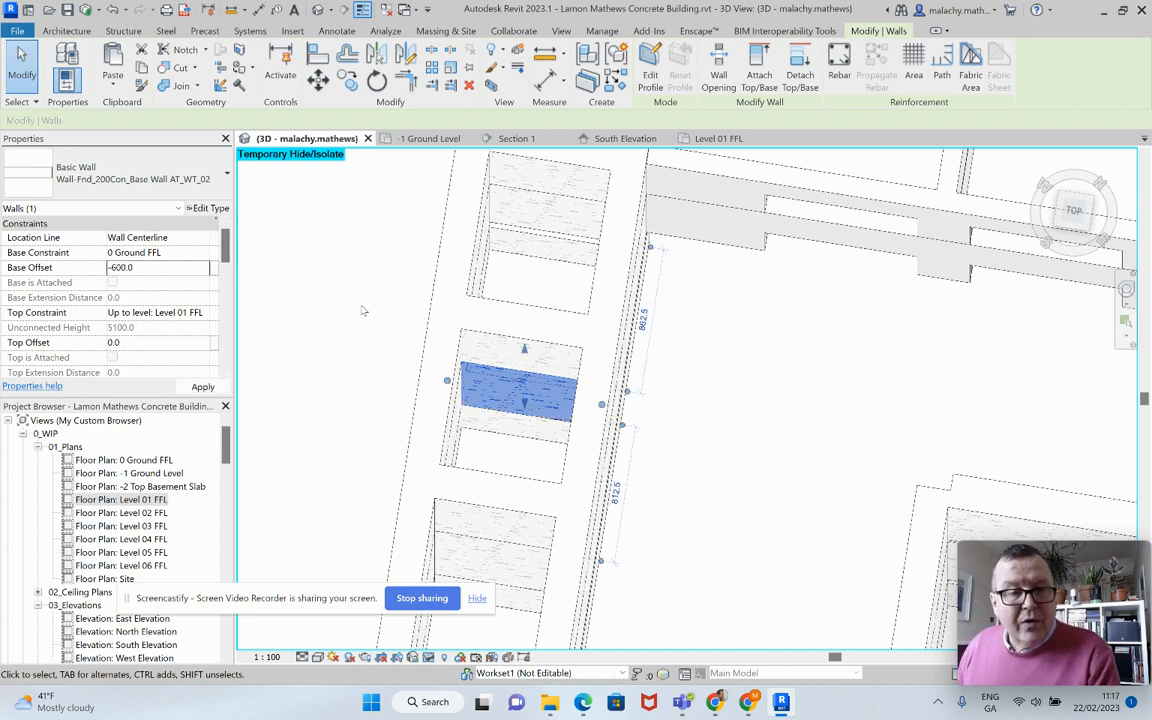
pyautogui.click(338, 283)
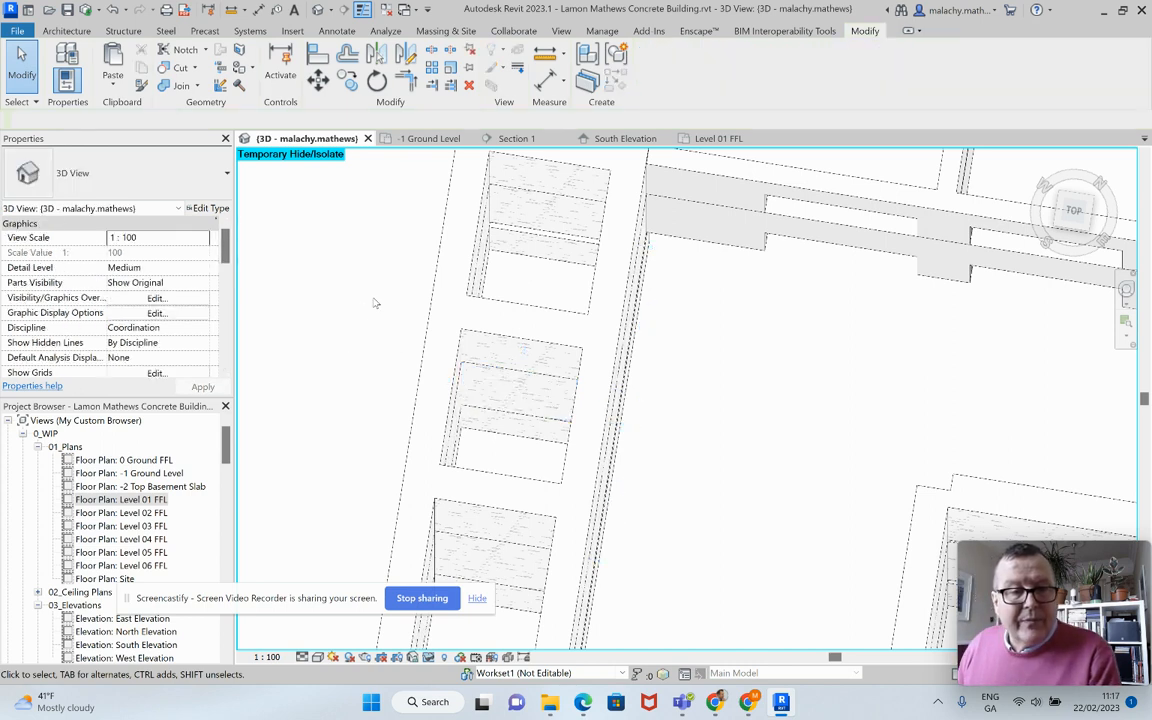
# - Set the base offset to -600 for the ground-level concrete cross wall one compartment further along the narrow strip
pyautogui.click(539, 232)
pyautogui.click(133, 268)
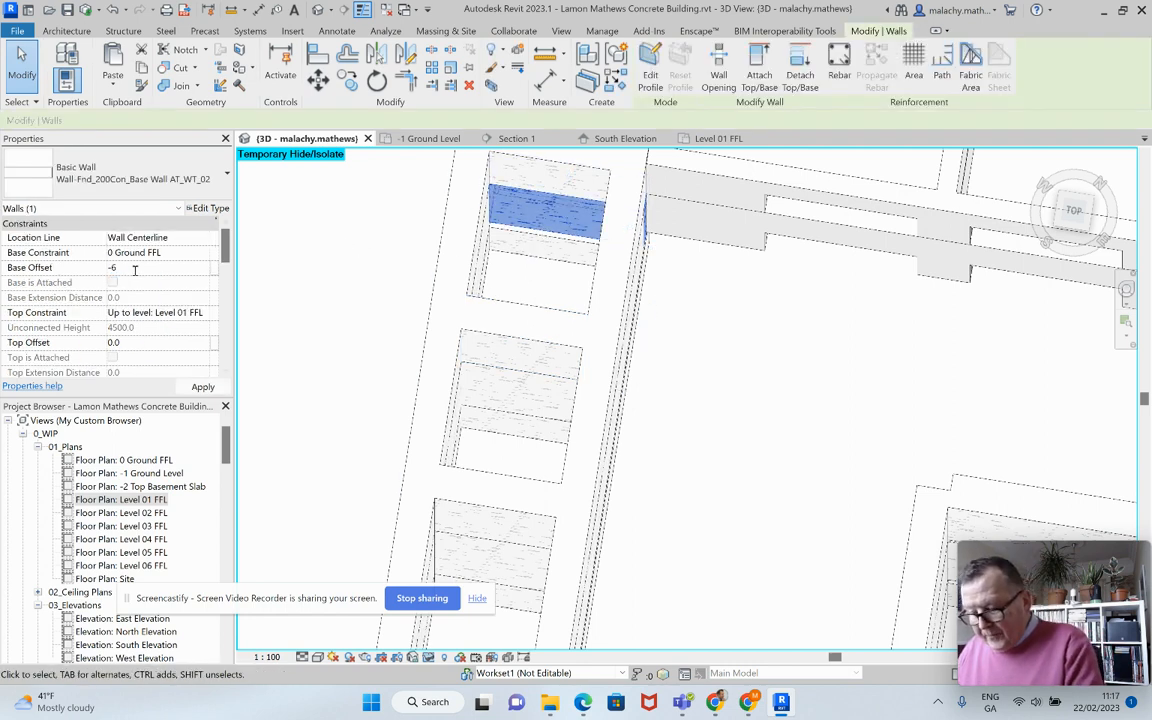
pyautogui.press('Return')
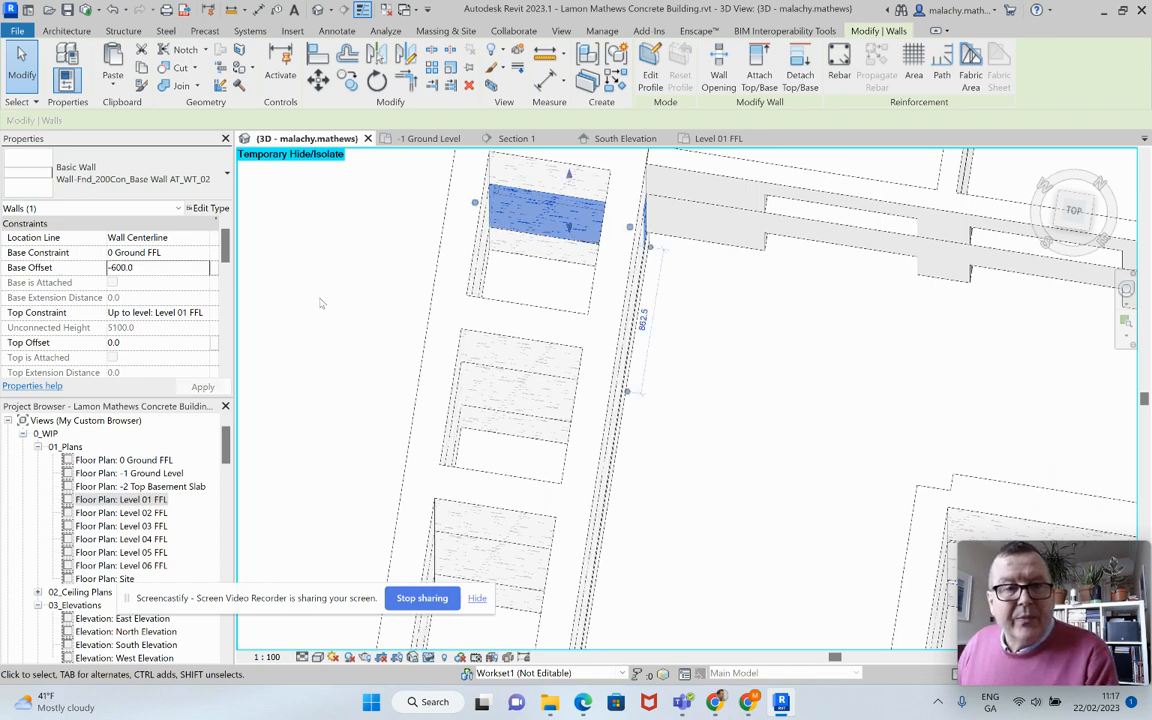
pyautogui.click(324, 306)
# - Set the base offset to -600 for the long ground-level concrete wall running alongside the narrow compartments
pyautogui.keyDown('shift'); pyautogui.moveTo(342, 333); pyautogui.dragTo(305, 313, button='middle'); pyautogui.keyUp('shift')
pyautogui.keyDown('shift'); pyautogui.moveTo(507, 404); pyautogui.dragTo(486, 363, button='middle'); pyautogui.keyUp('shift')
pyautogui.click(527, 346)
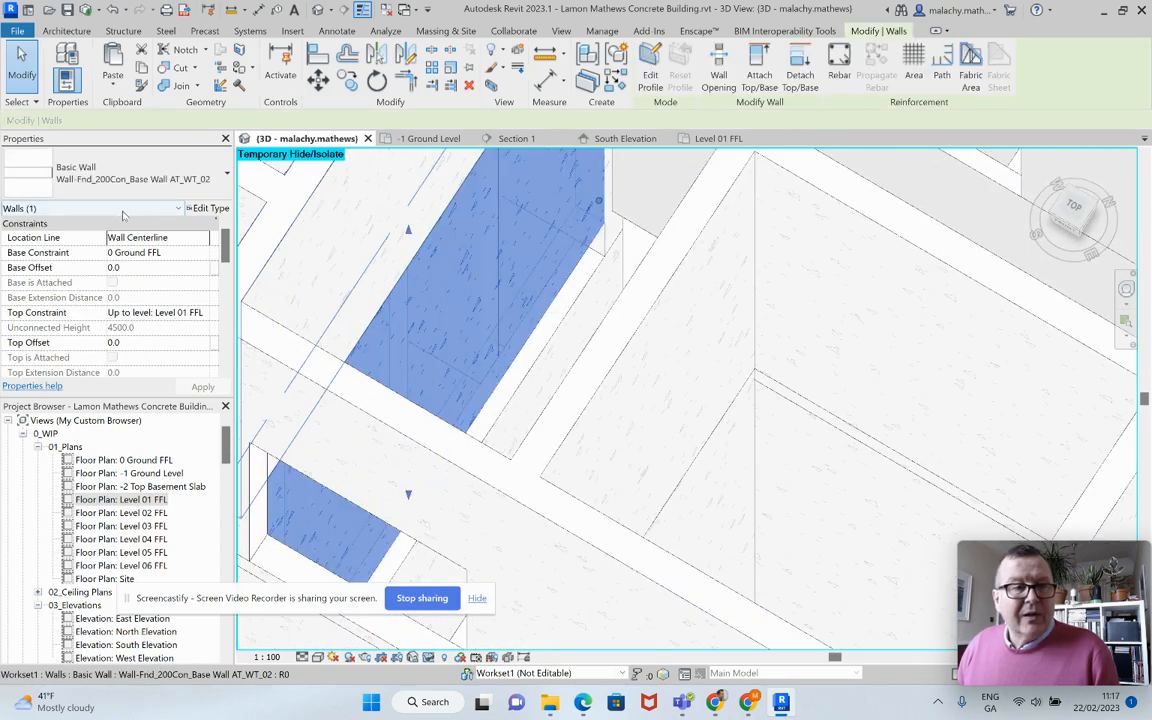
pyautogui.click(142, 268)
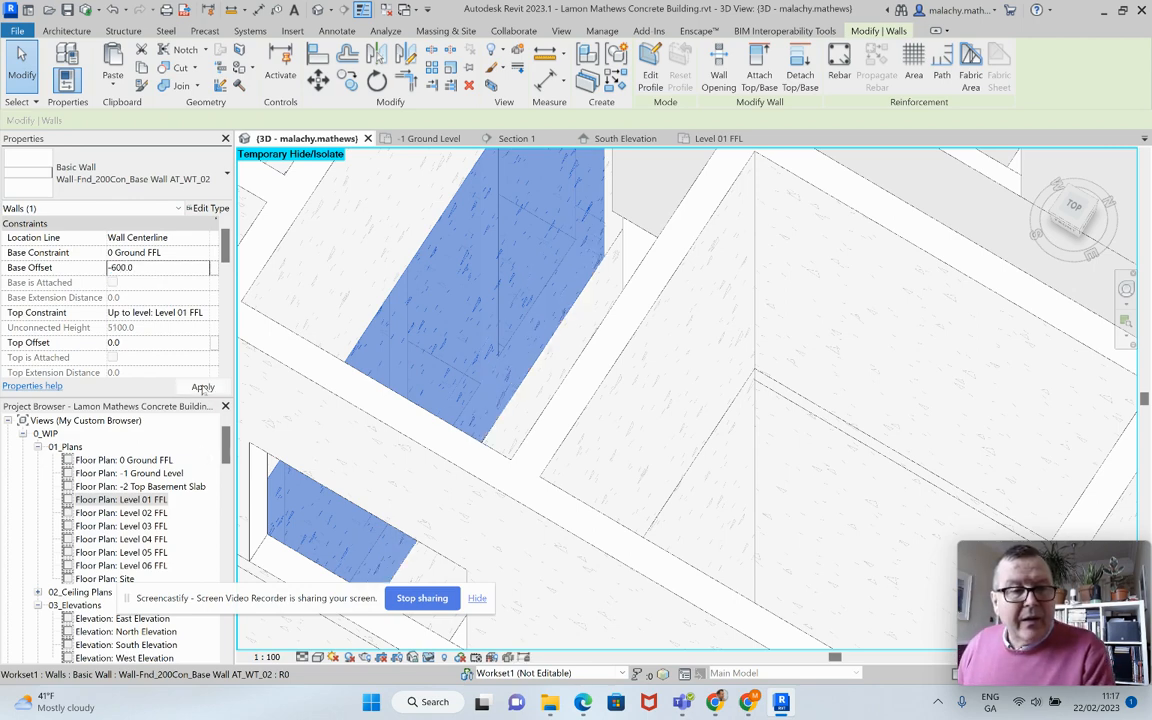
# - Set the base offset to 0 for the Level 01 concrete room wall facing the stud partitions
pyautogui.scroll(-2, 460, 360)
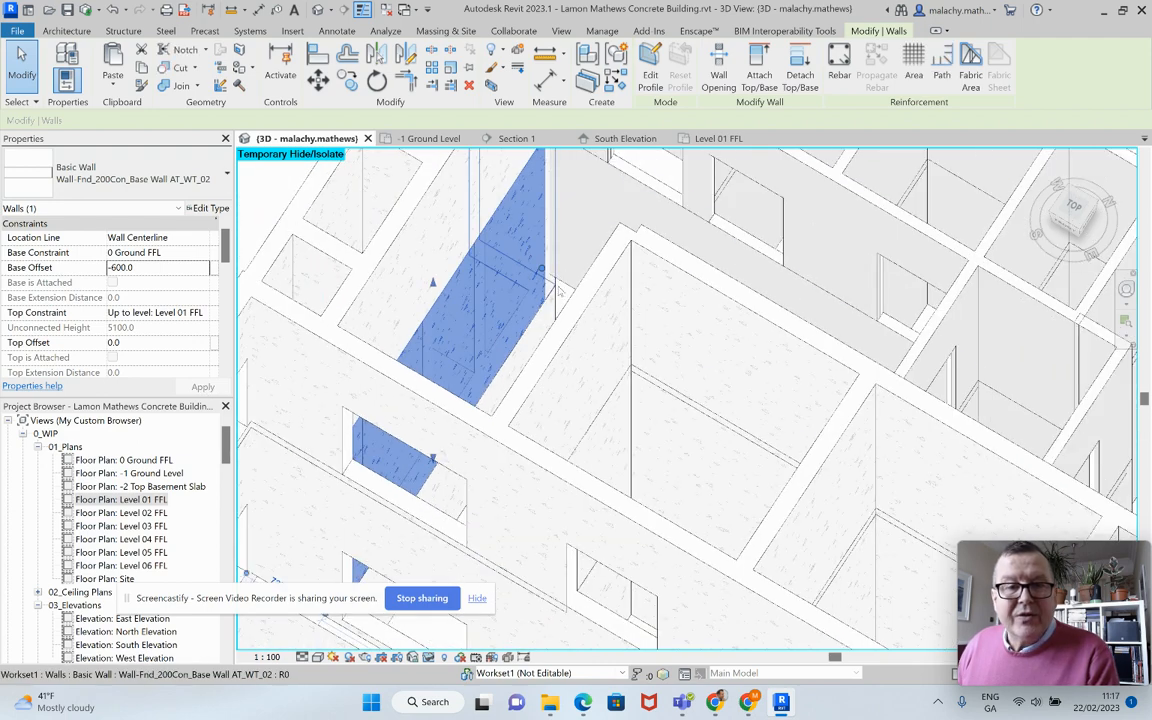
pyautogui.scroll(3, 591, 265)
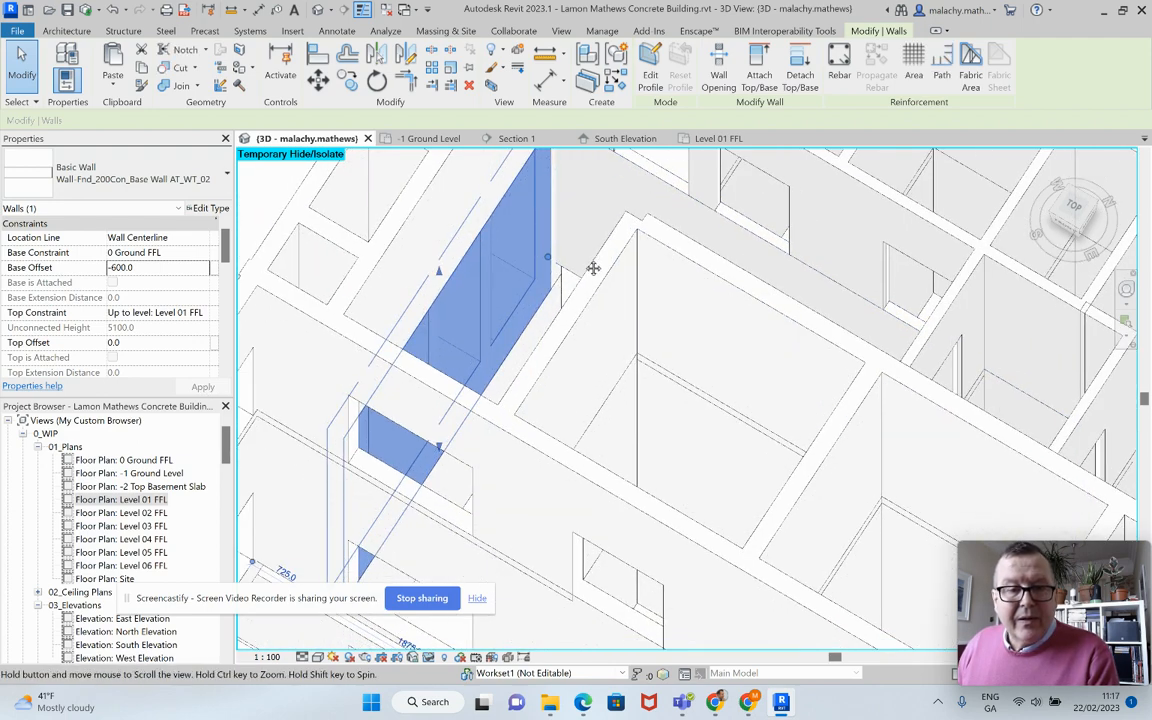
pyautogui.keyDown('shift'); pyautogui.moveTo(508, 505); pyautogui.dragTo(302, 440, button='middle'); pyautogui.keyUp('shift')
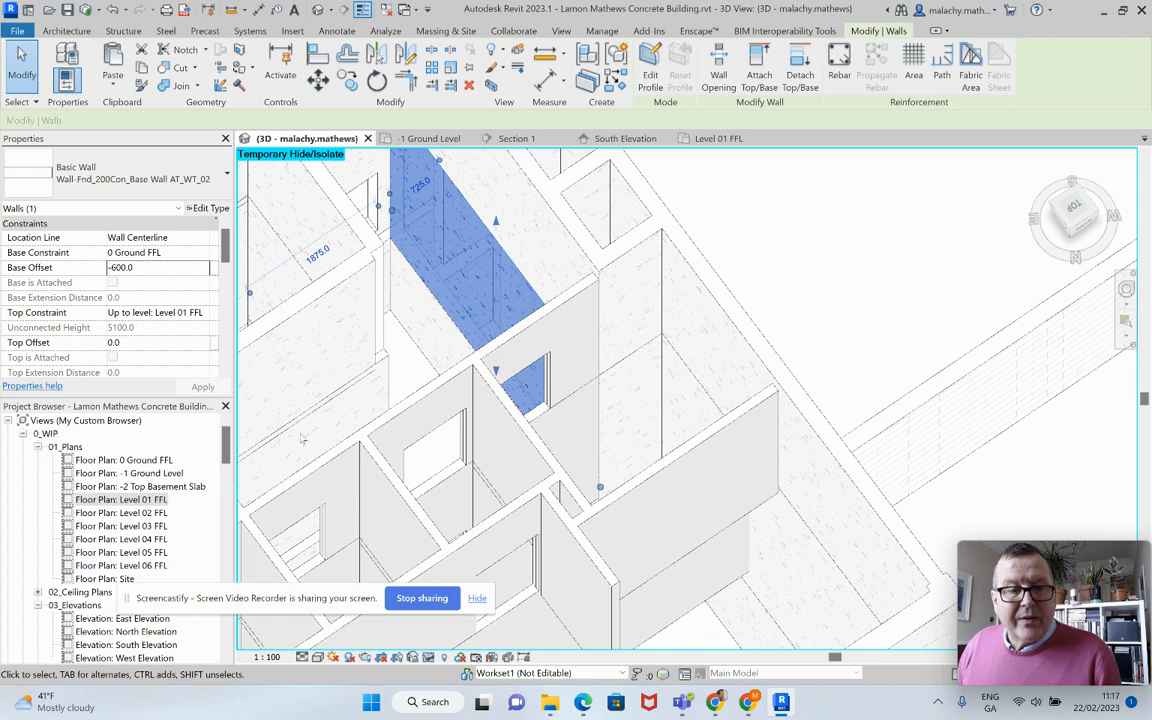
pyautogui.click(286, 328)
pyautogui.click(166, 268)
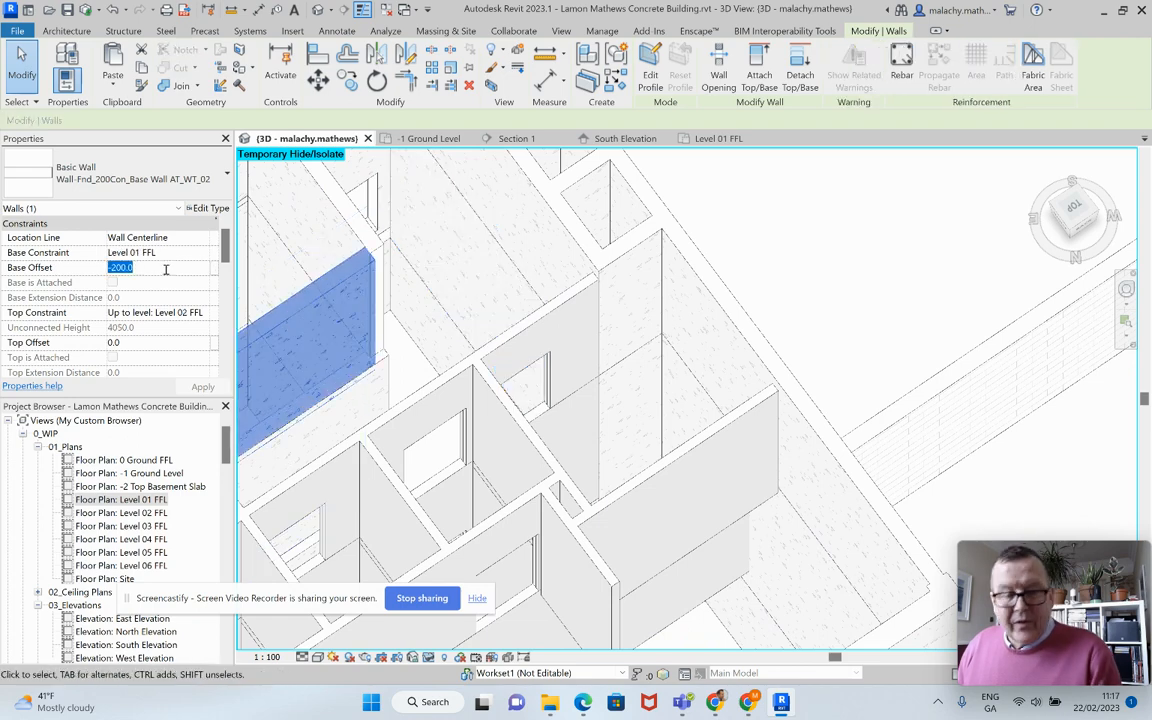
pyautogui.write('0')
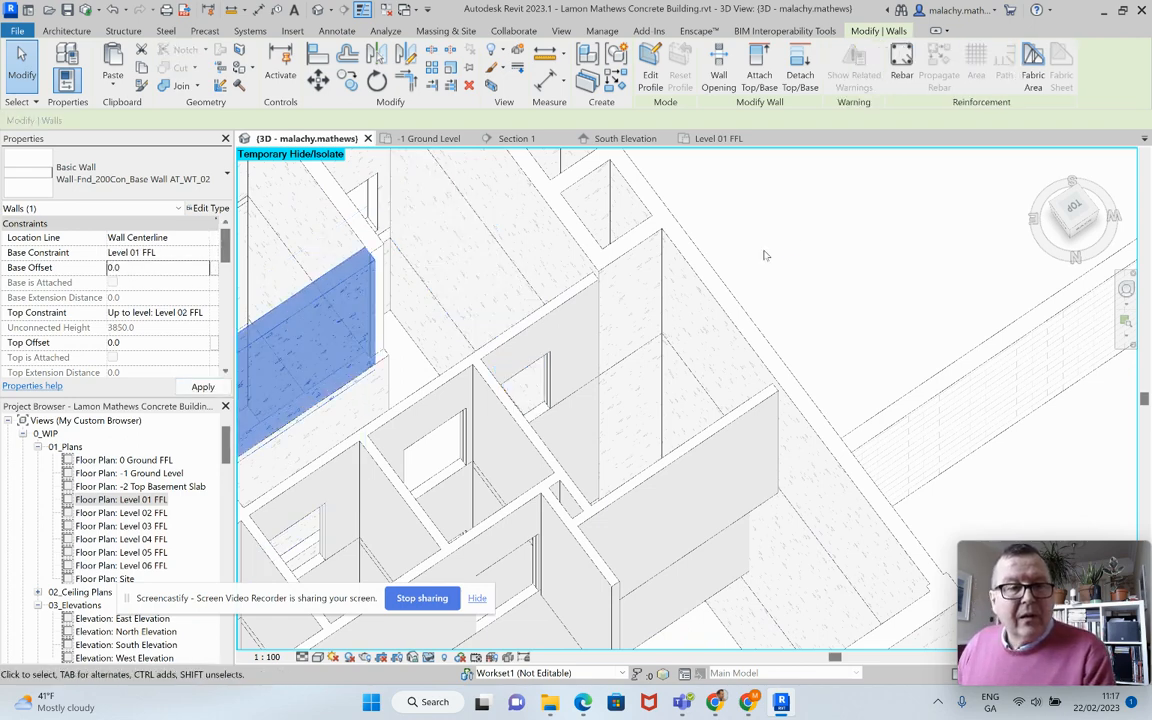
pyautogui.click(804, 240)
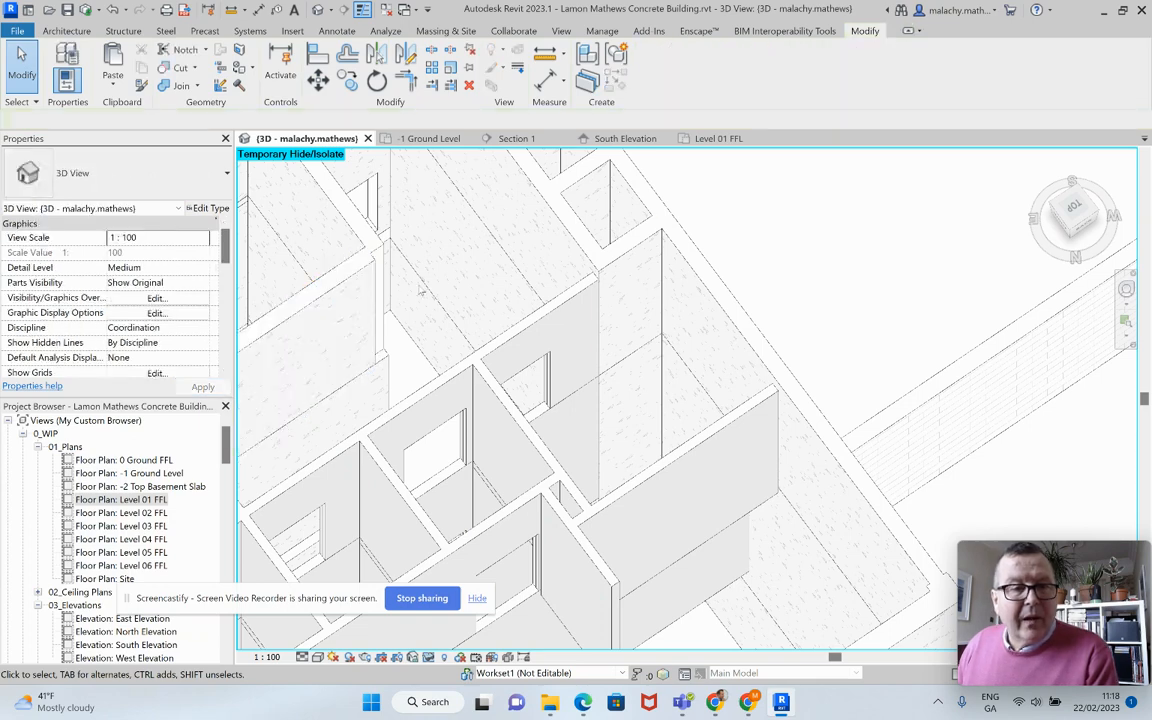
# - Try to correct the base offset of the long Level 01 concrete wall with openings behind the room walls
pyautogui.click(389, 325)
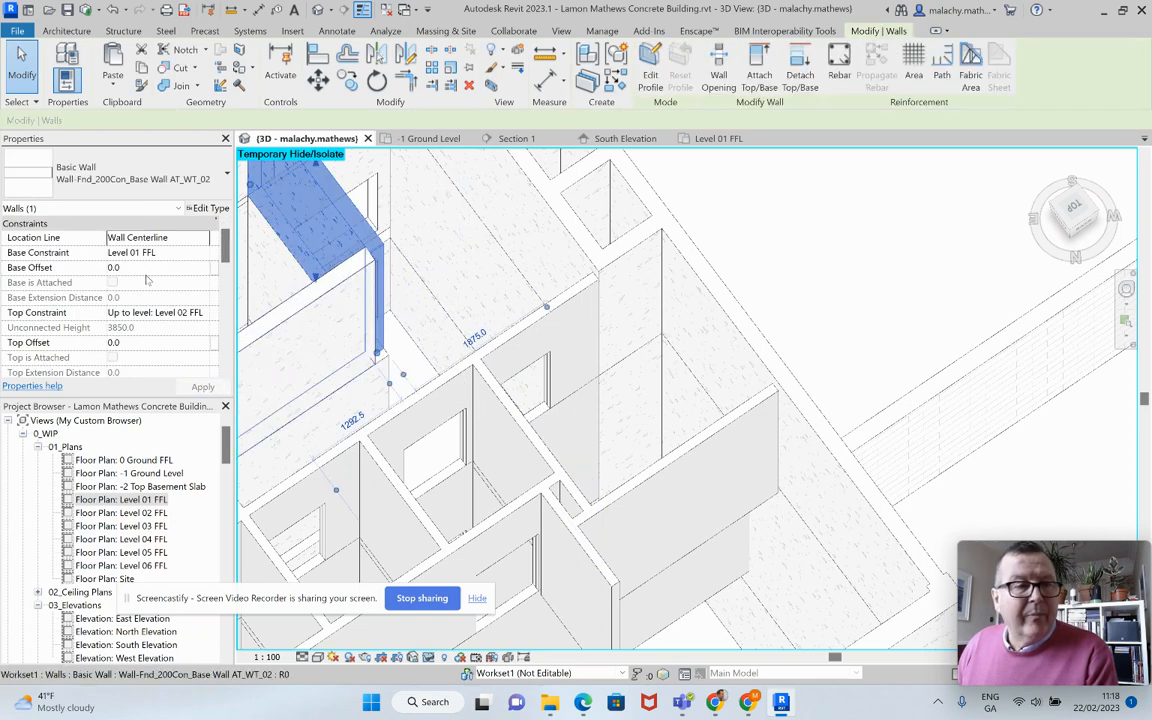
pyautogui.click(388, 314)
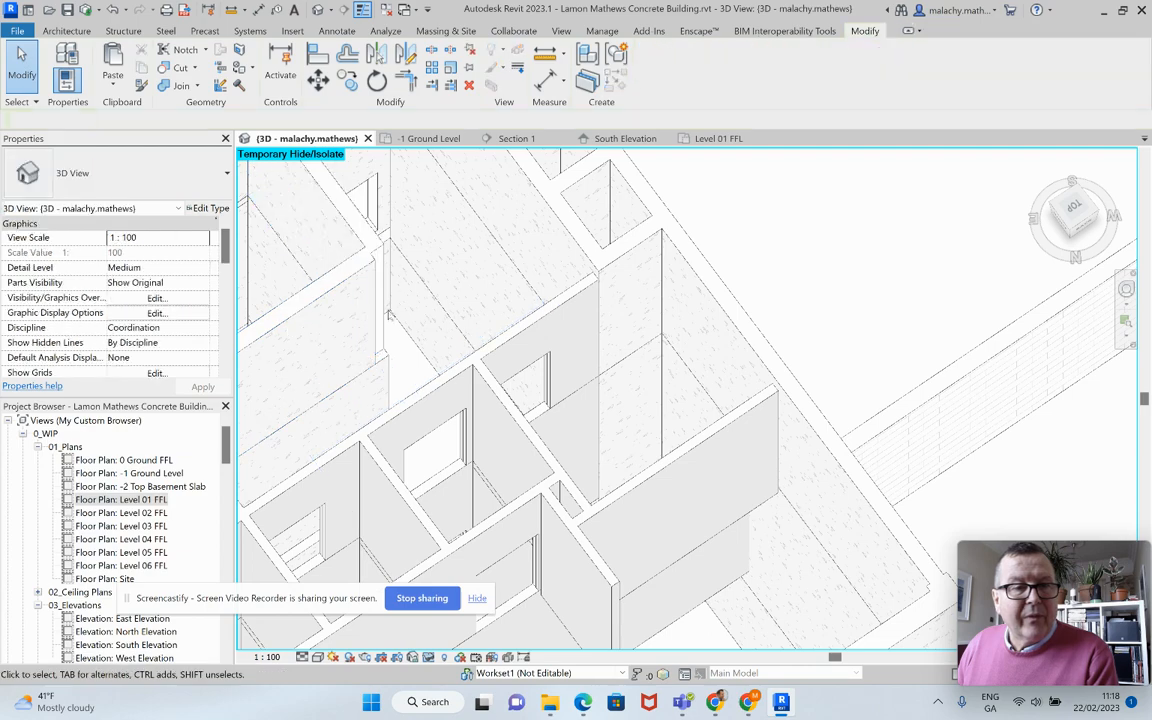
pyautogui.scroll(-4, 478, 300)
pyautogui.keyDown('shift'); pyautogui.moveTo(415, 330); pyautogui.dragTo(380, 225, button='middle'); pyautogui.keyUp('shift')
pyautogui.click(373, 222)
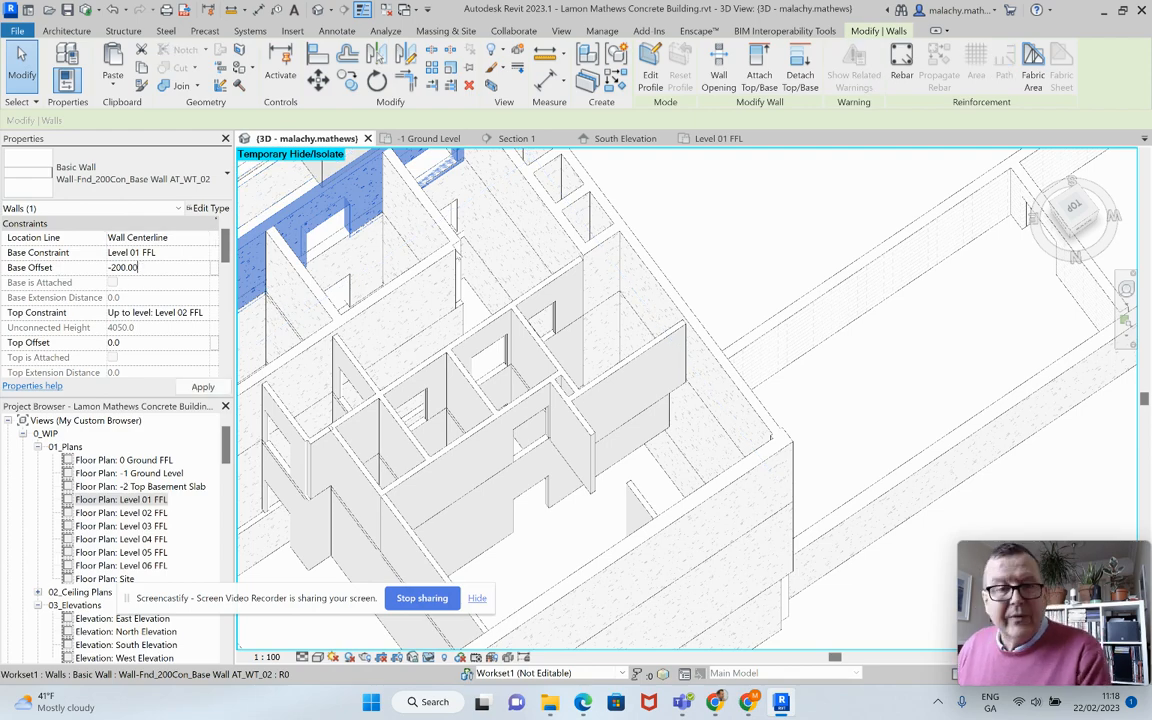
pyautogui.press('Return')
pyautogui.click(730, 220)
pyautogui.keyDown('shift'); pyautogui.moveTo(728, 218); pyautogui.dragTo(370, 312, button='middle'); pyautogui.keyUp('shift')
pyautogui.scroll(4, 363, 315)
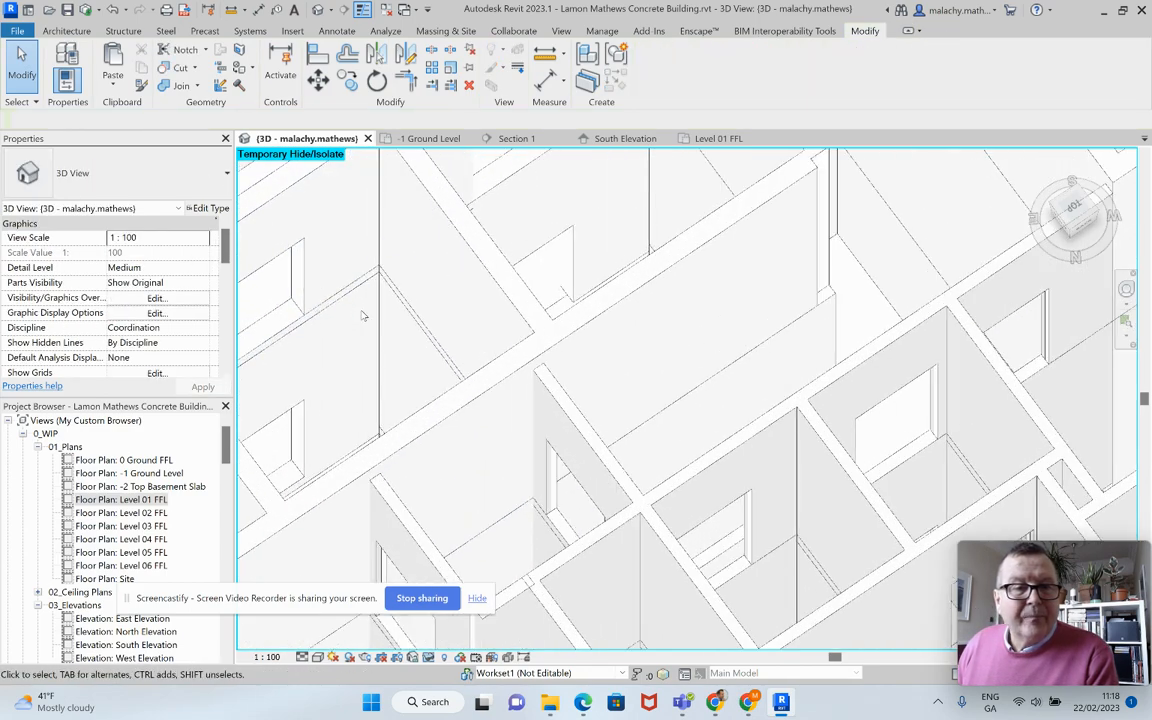
# - Set the base offset to 0 for the long Level 01 concrete wall with openings
pyautogui.click(310, 300)
pyautogui.click(153, 268)
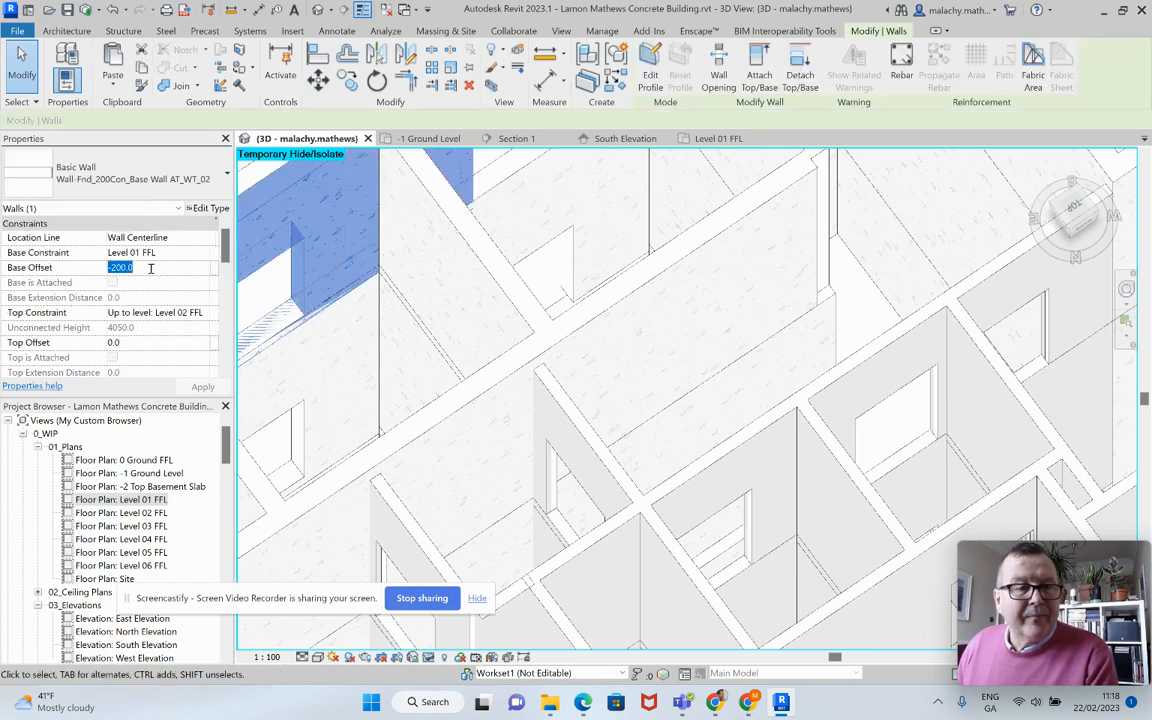
pyautogui.write('0')
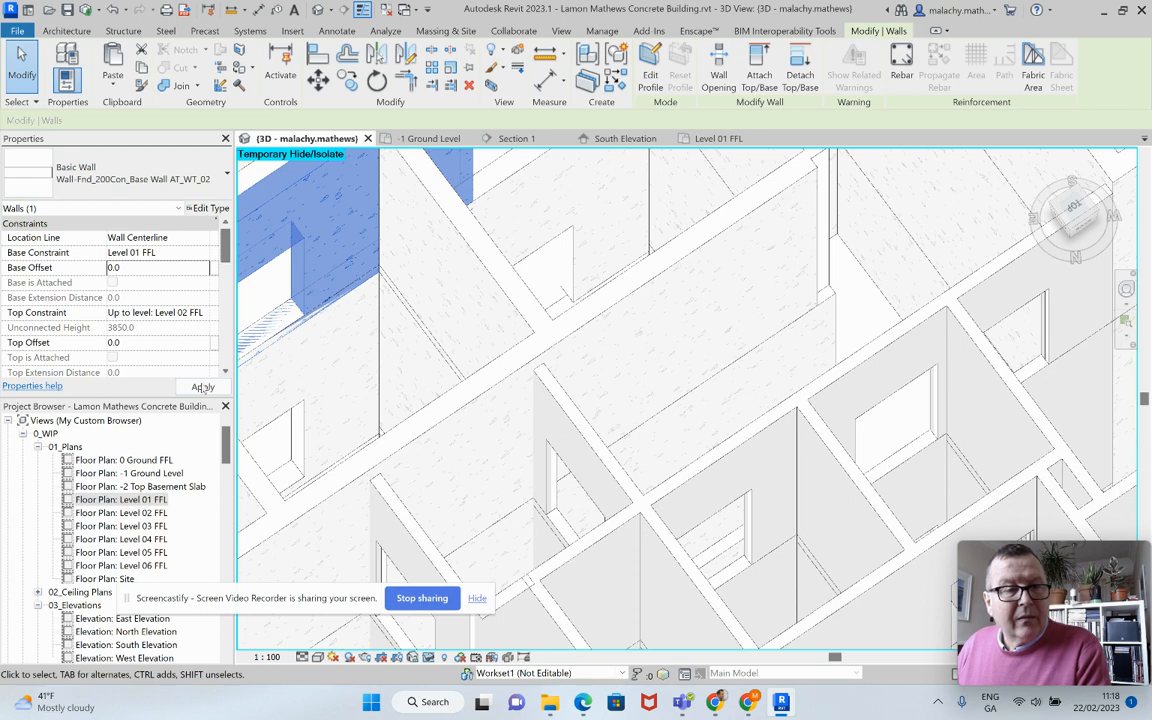
pyautogui.click(202, 387)
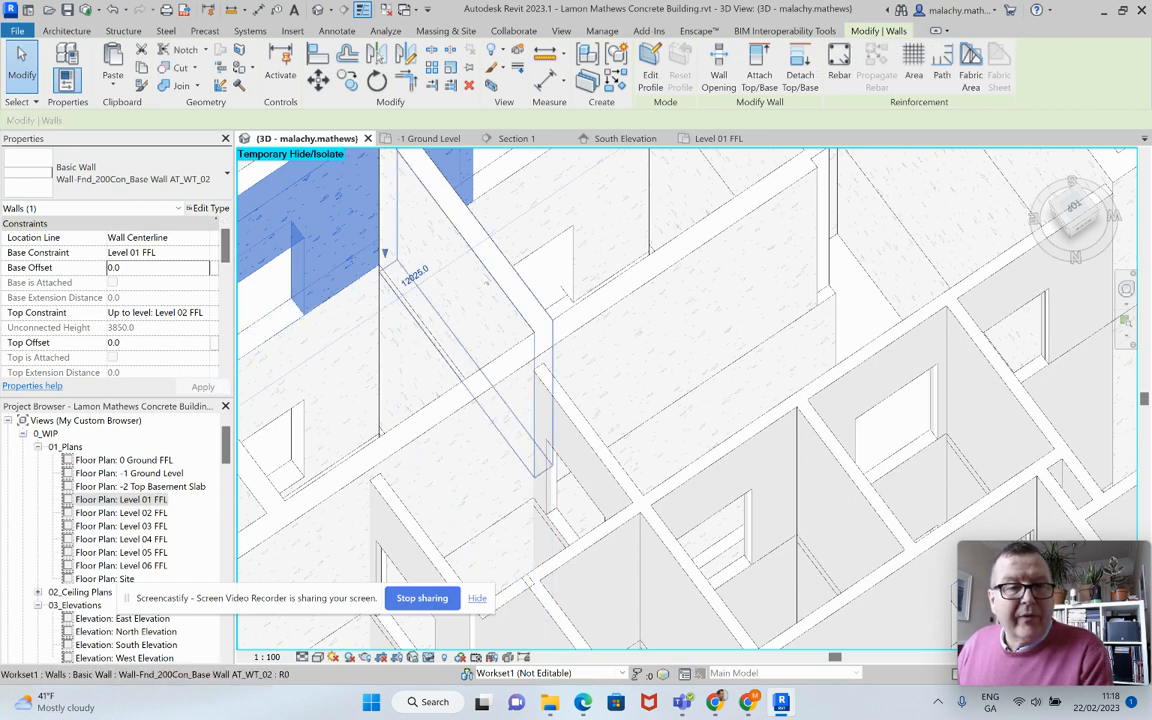
# - Set the base offset to 0 for the Level 01 concrete cross wall between the wall with openings and the long room wall
pyautogui.hotkey('ctrl', 'z')
pyautogui.doubleClick(152, 266)
pyautogui.write('0')
pyautogui.press('Return')
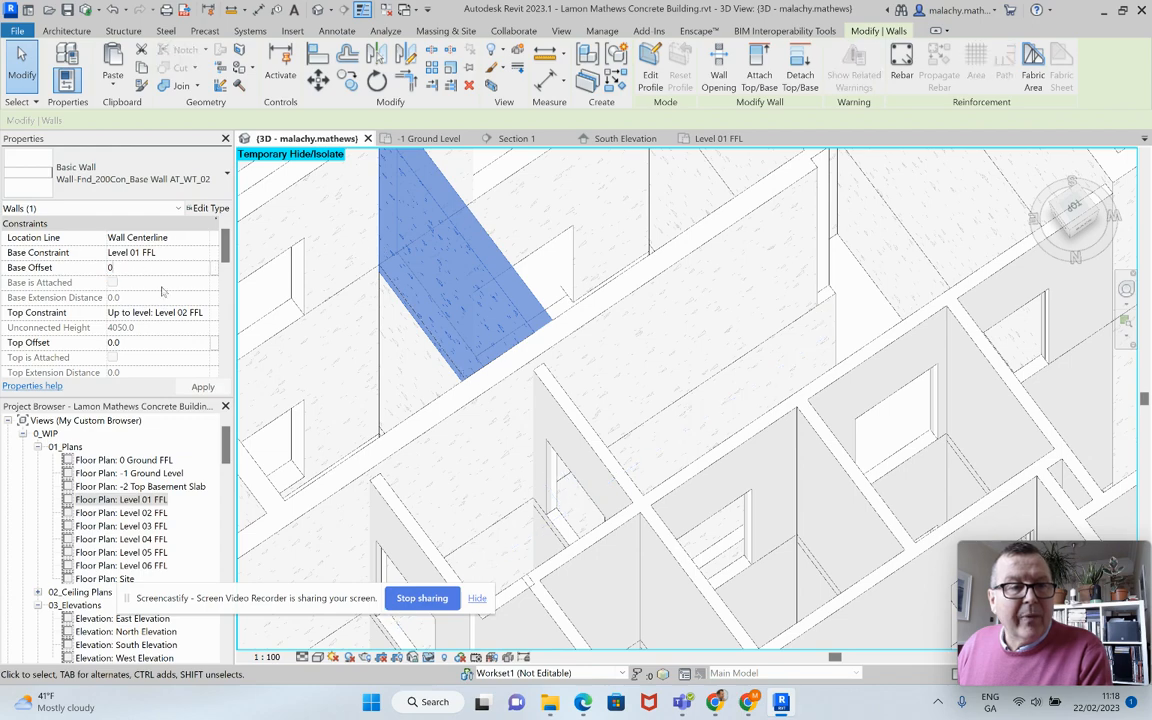
pyautogui.click(201, 391)
# - Check the base offsets of the next Level 01 concrete cross wall and the long concrete wall behind the stud partitions
pyautogui.scroll(-2, 420, 324)
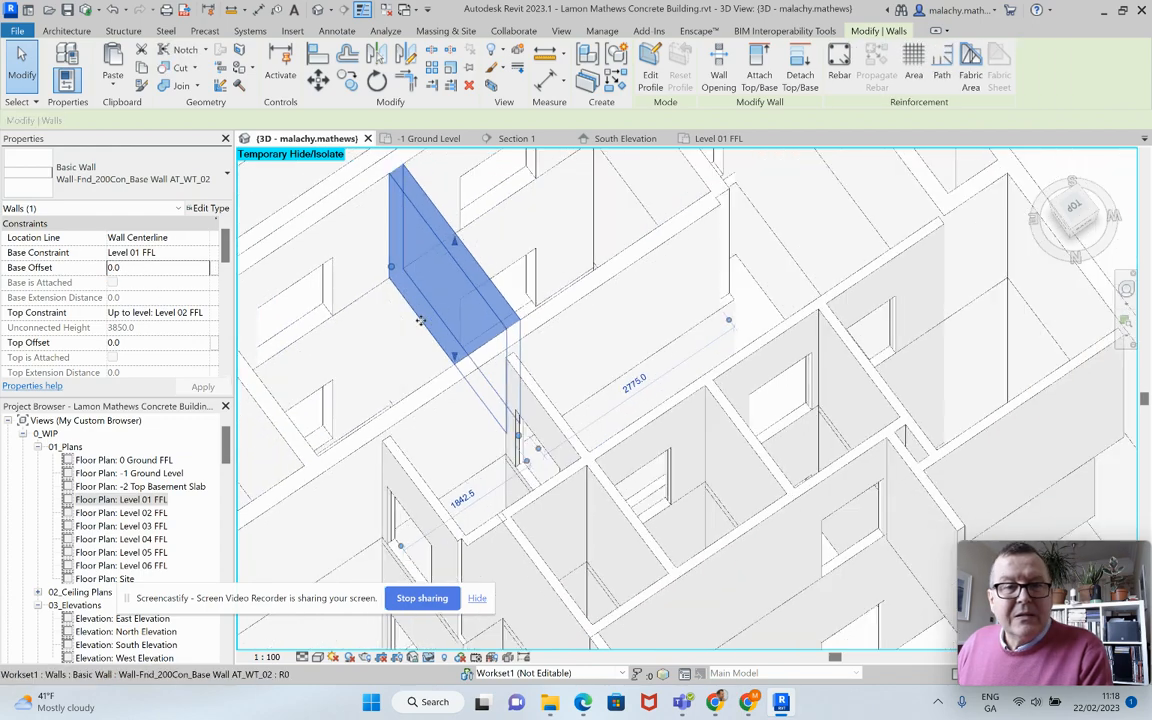
pyautogui.moveTo(428, 338); pyautogui.dragTo(353, 427, button='middle')
pyautogui.scroll(-1, 427, 364)
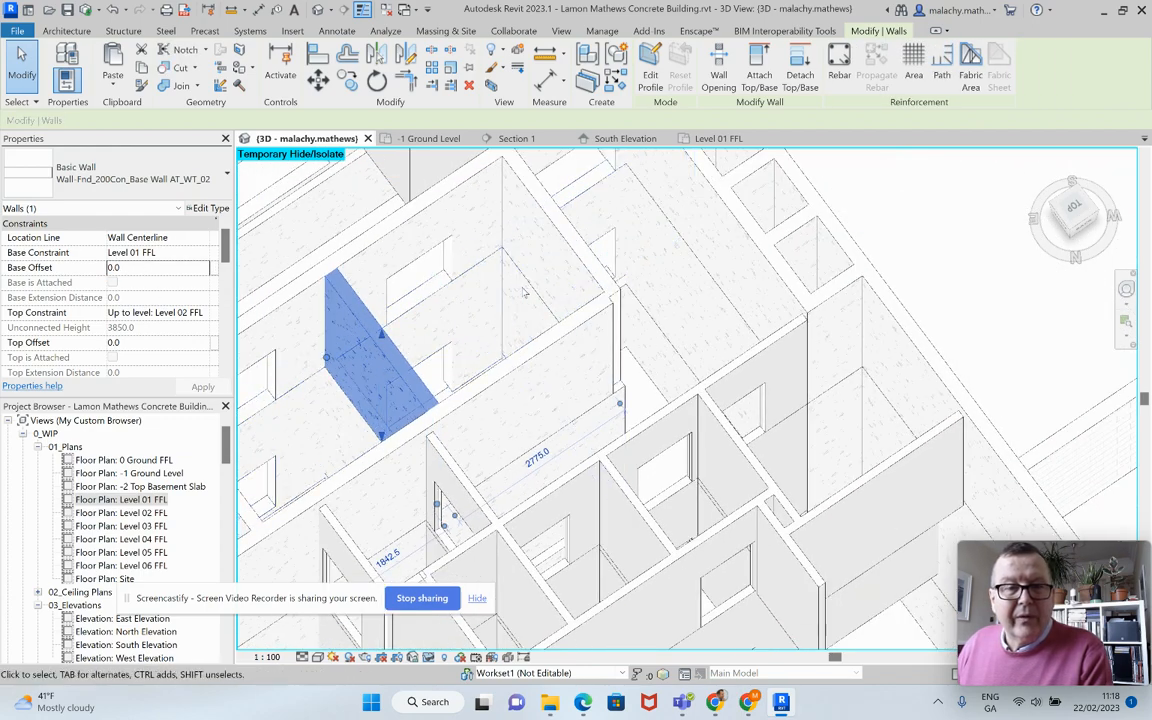
pyautogui.click(545, 242)
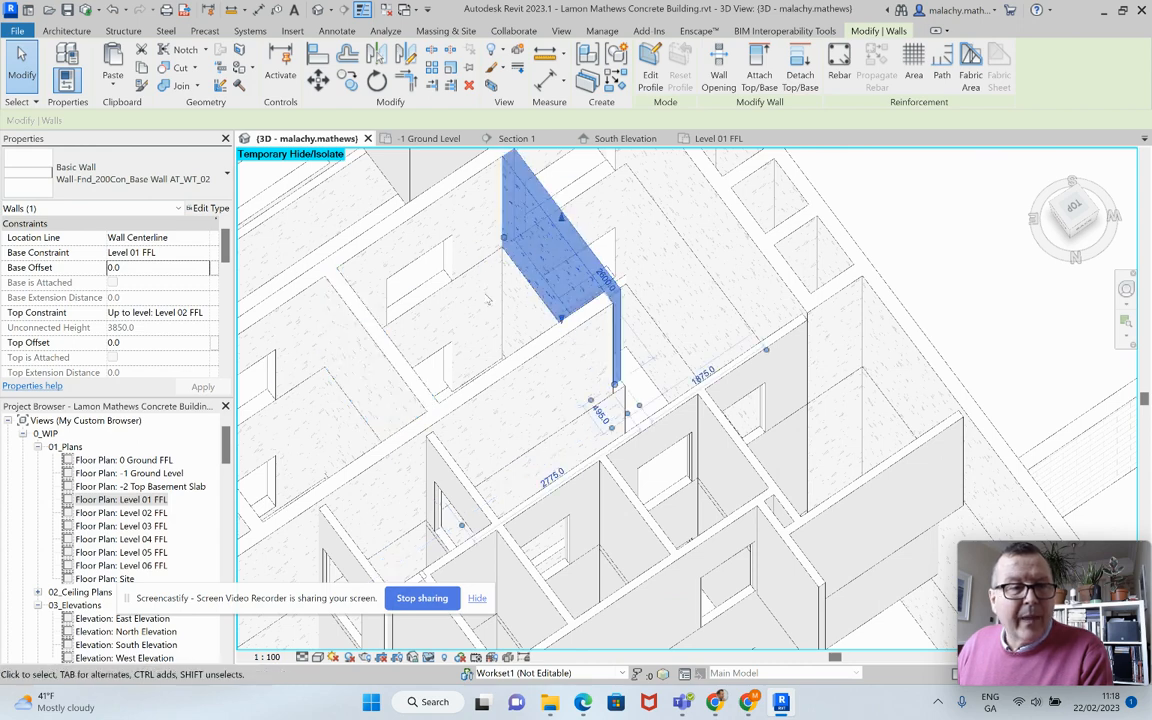
pyautogui.click(463, 405)
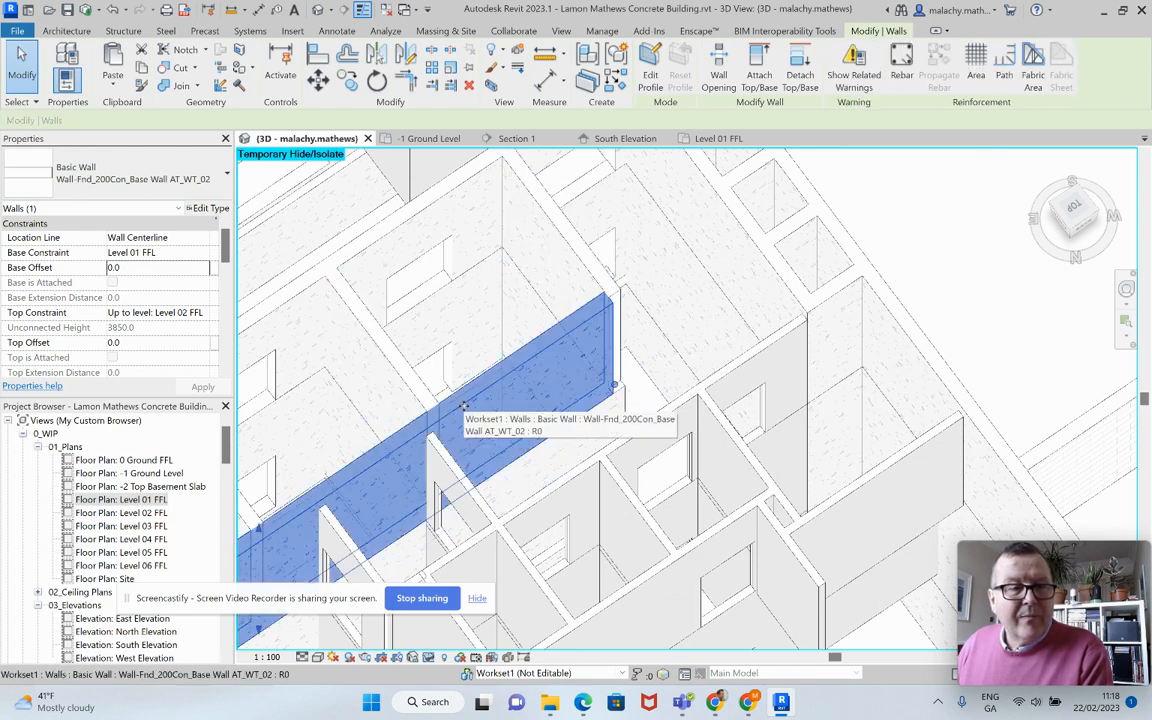
pyautogui.scroll(-2, 588, 327)
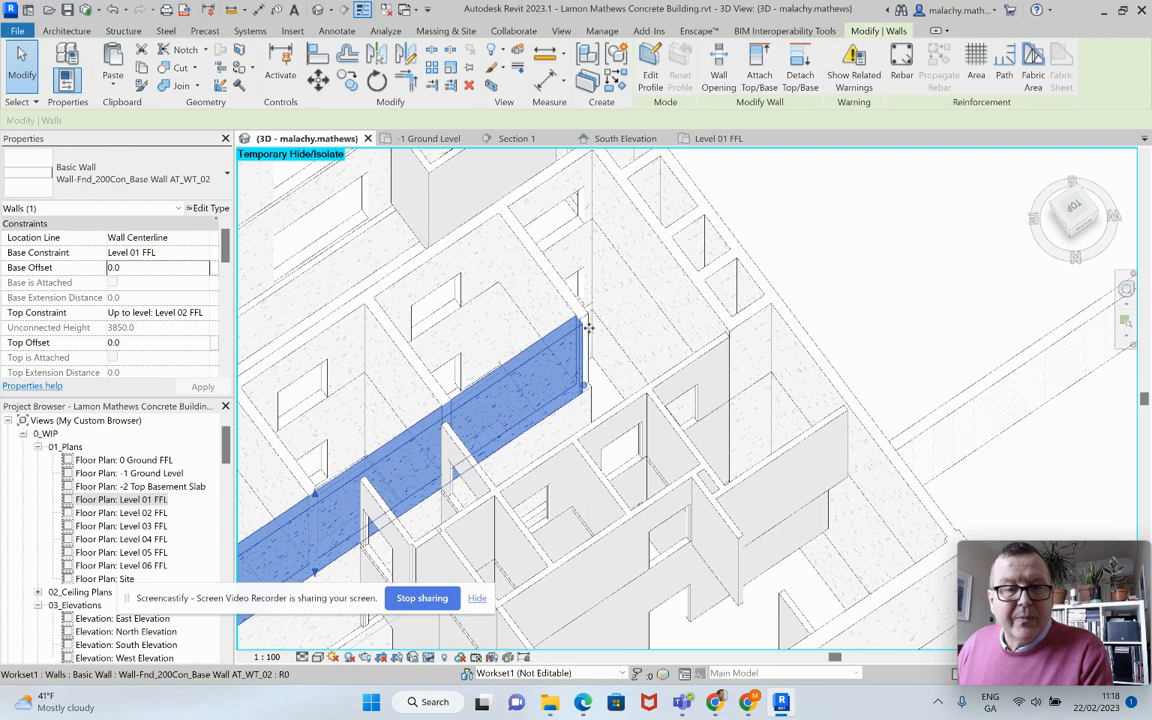
pyautogui.scroll(-3, 561, 356)
pyautogui.moveTo(502, 430); pyautogui.dragTo(598, 346, button='middle')
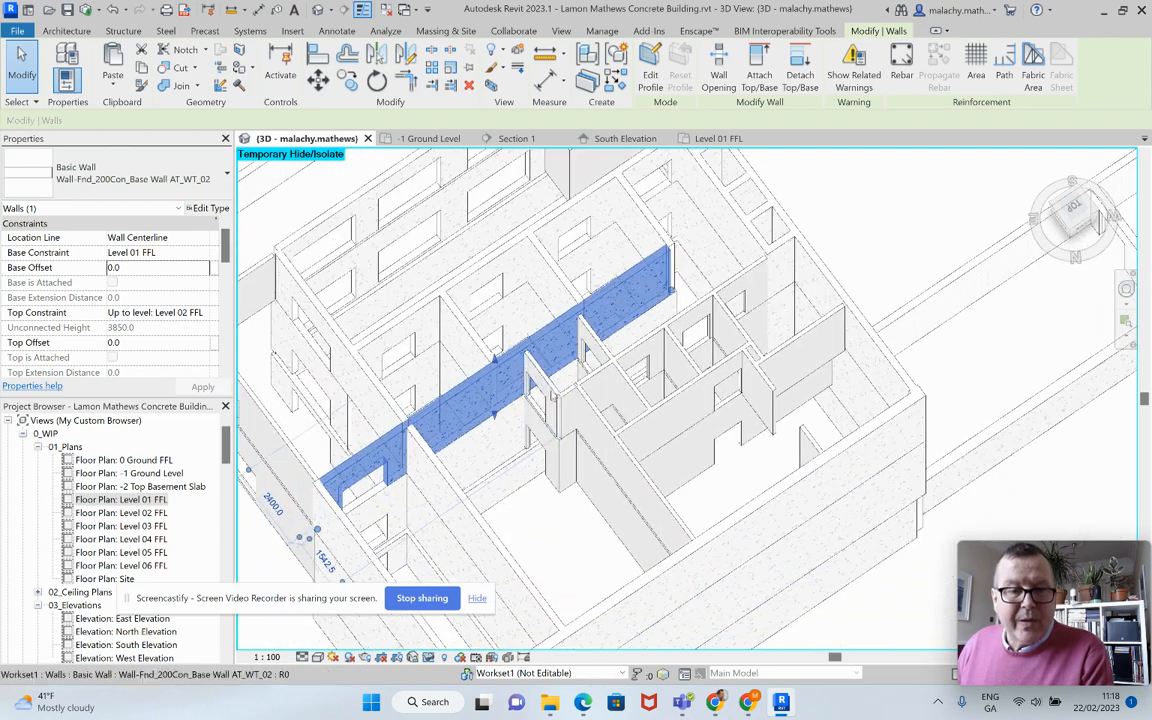
# - Set the base offset to 0 for the short Level 01 stud partition with the door opening
pyautogui.scroll(3, 576, 350)
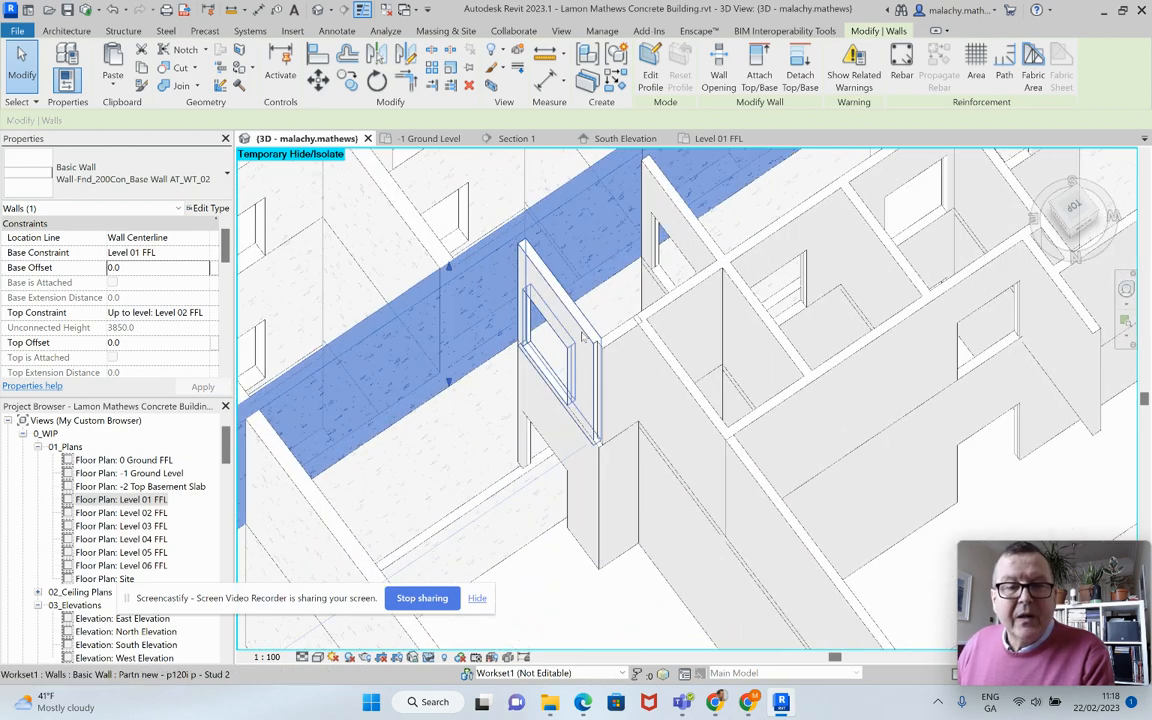
pyautogui.click(581, 336)
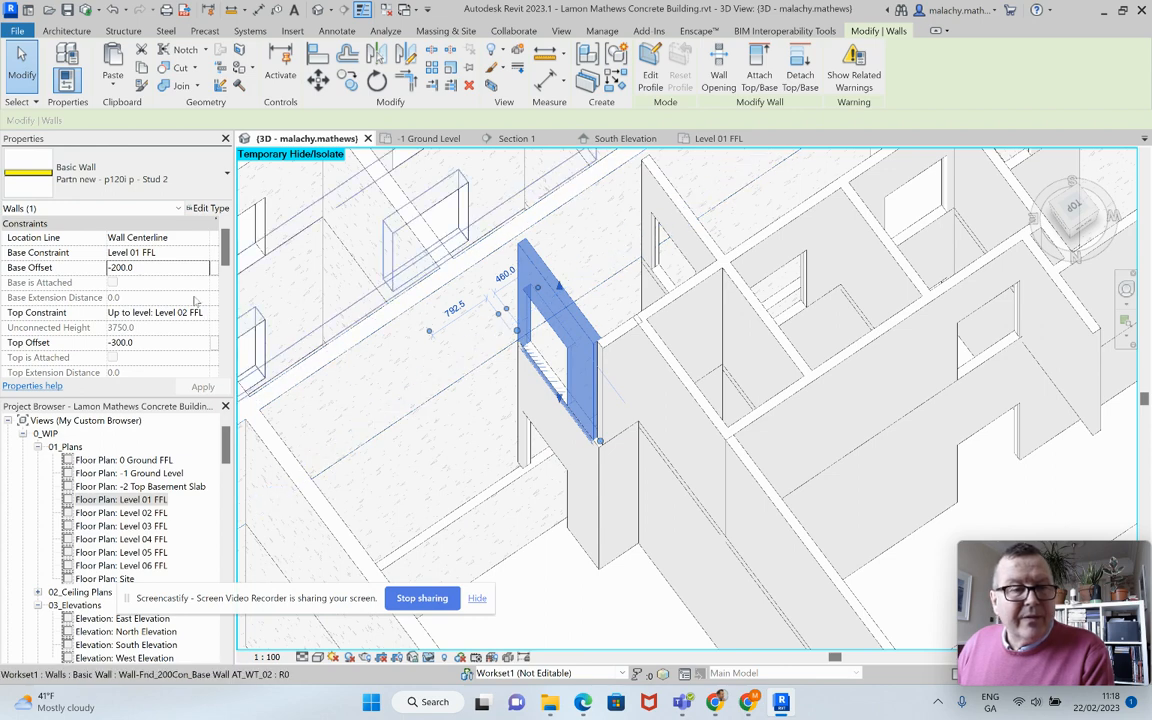
pyautogui.doubleClick(145, 268)
pyautogui.write('0')
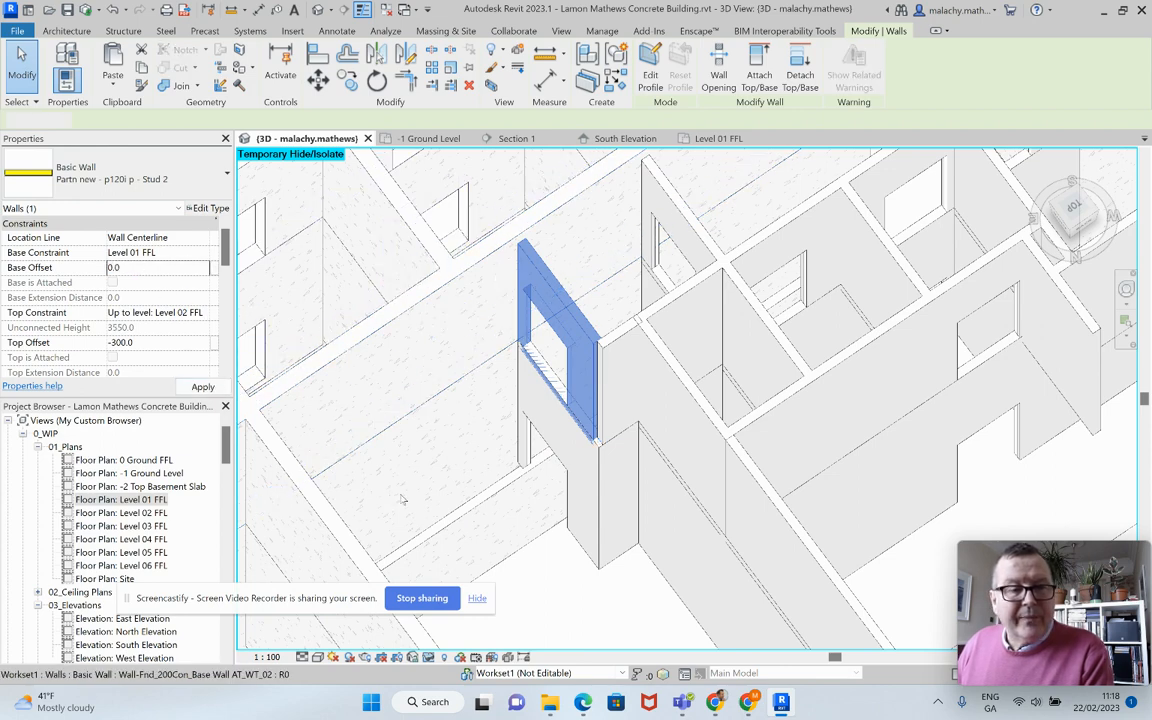
pyautogui.press('Escape')
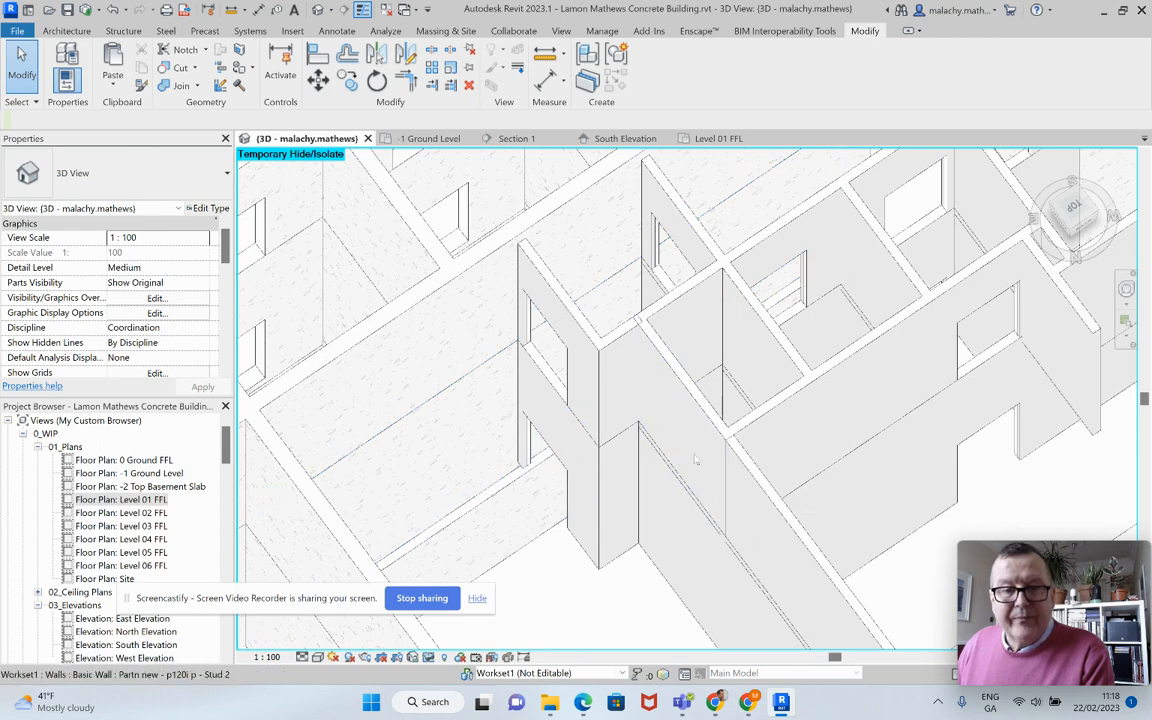
# - Set the base offset to 0 for the solid Level 01 stud partition enclosing the adjacent small room
pyautogui.click(679, 423)
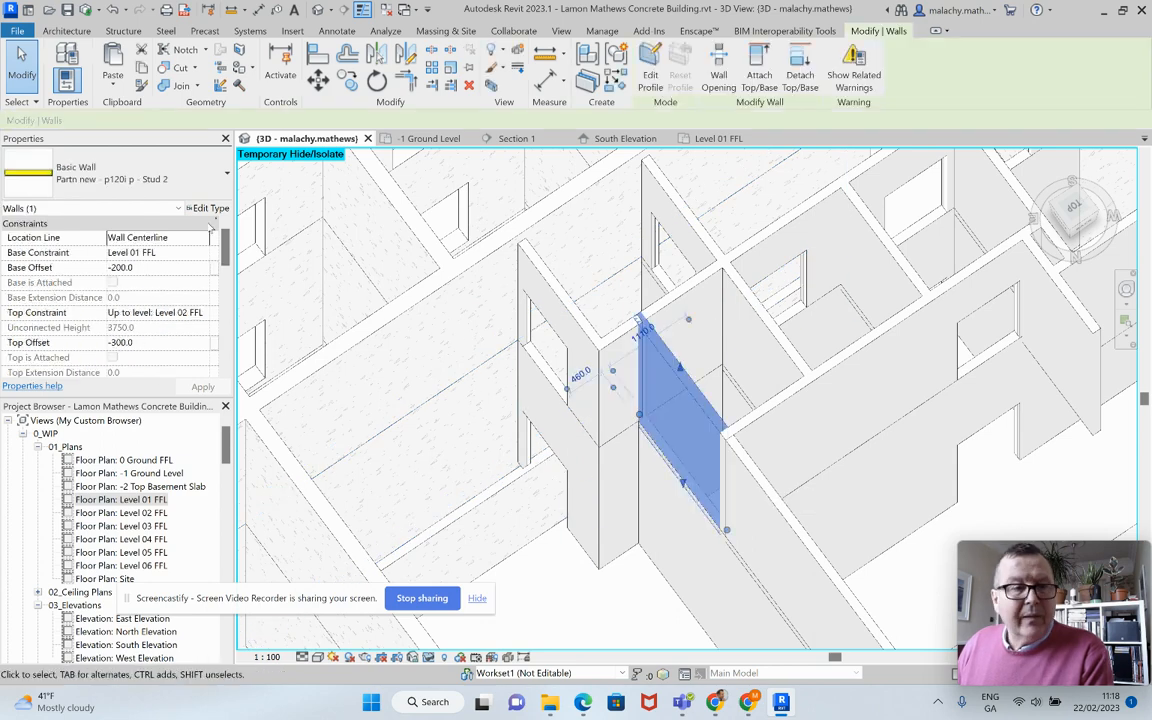
pyautogui.doubleClick(159, 268)
pyautogui.write('0')
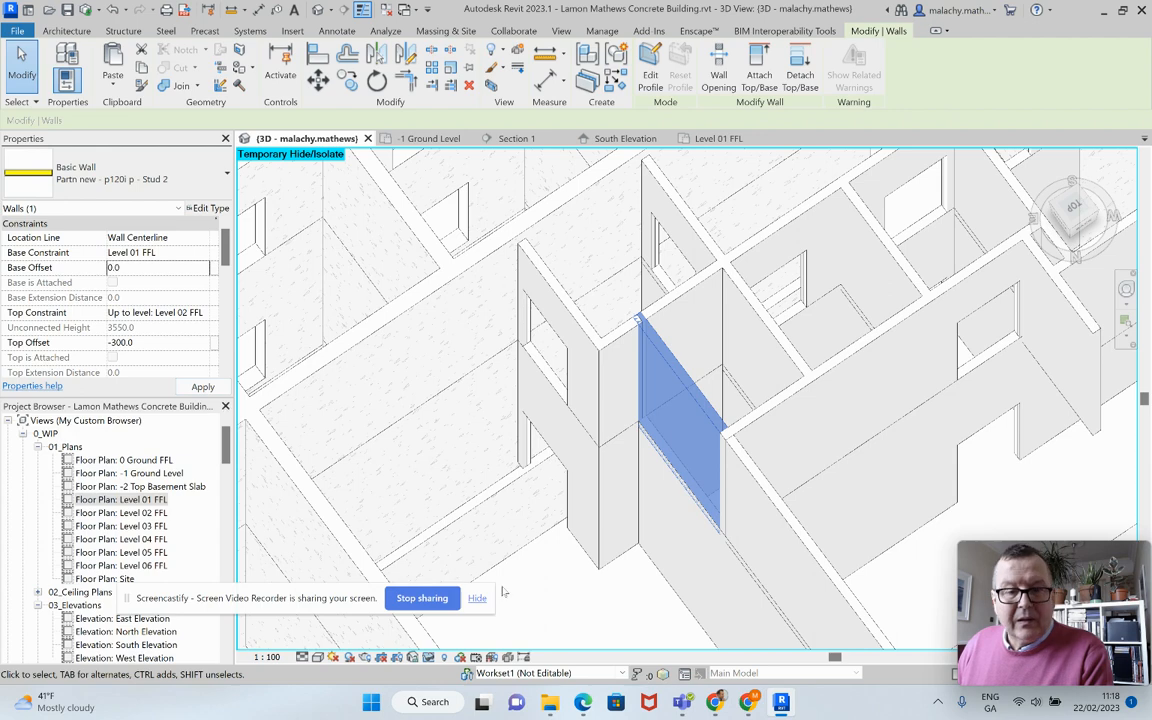
pyautogui.click(524, 594)
# - Set the base offset to 0 for the long Level 01 stud partition running on towards the external wall
pyautogui.click(745, 490)
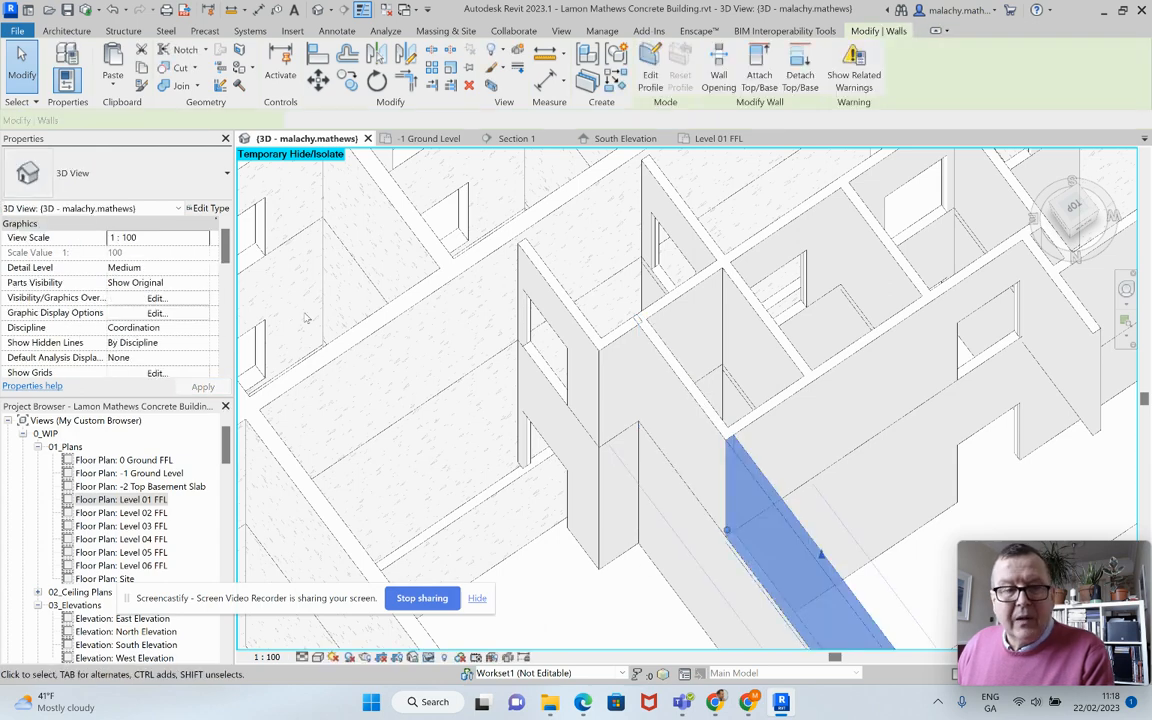
pyautogui.doubleClick(159, 268)
pyautogui.write('0')
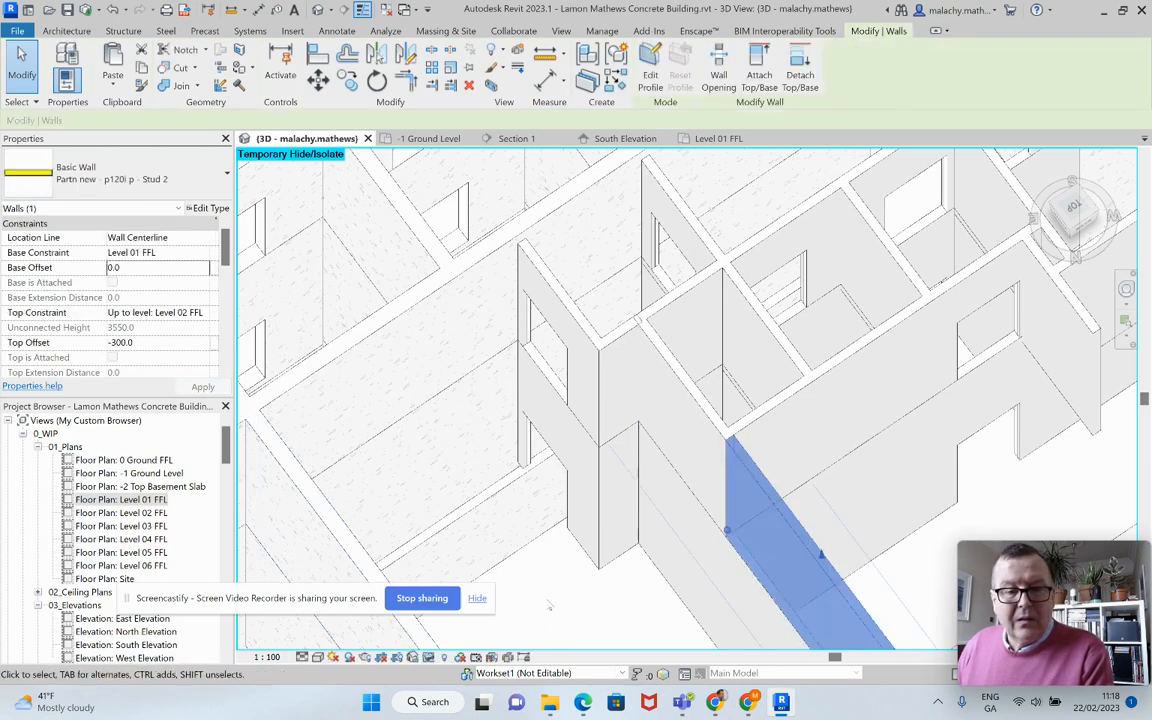
pyautogui.click(587, 590)
# - Set the base offset to -600 for the ground-level concrete cross wall in the narrow end bay, accepting the join warning
pyautogui.moveTo(587, 590); pyautogui.dragTo(558, 393, button='middle')
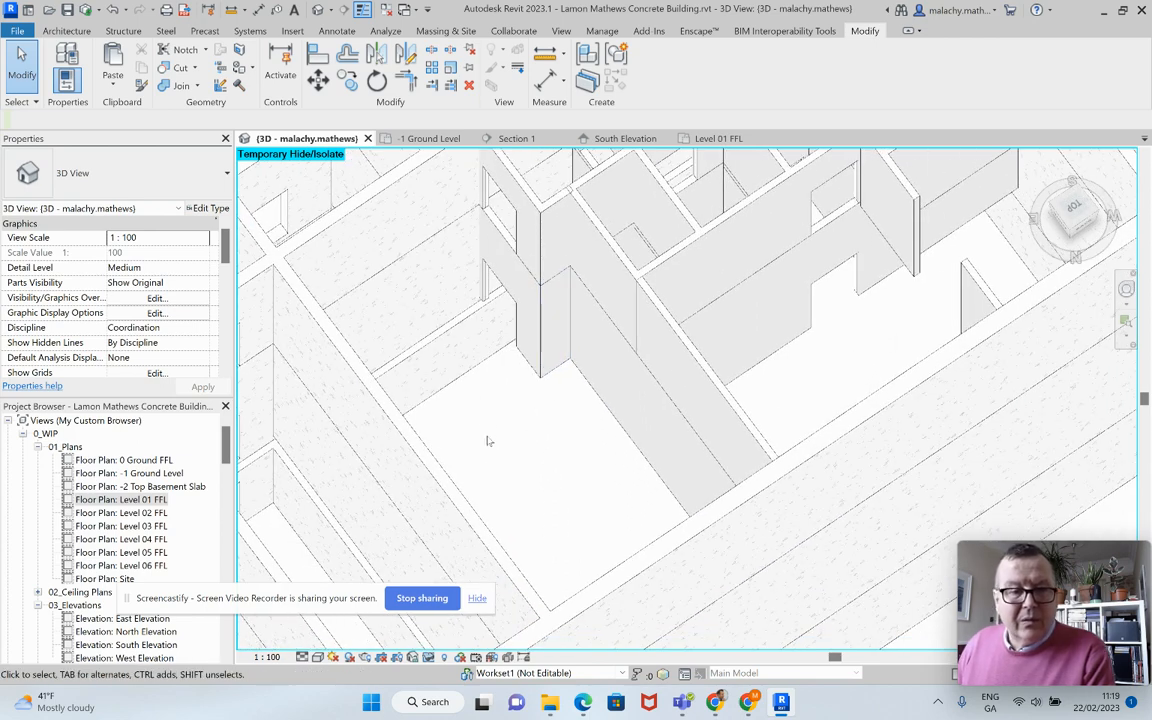
pyautogui.click(329, 512)
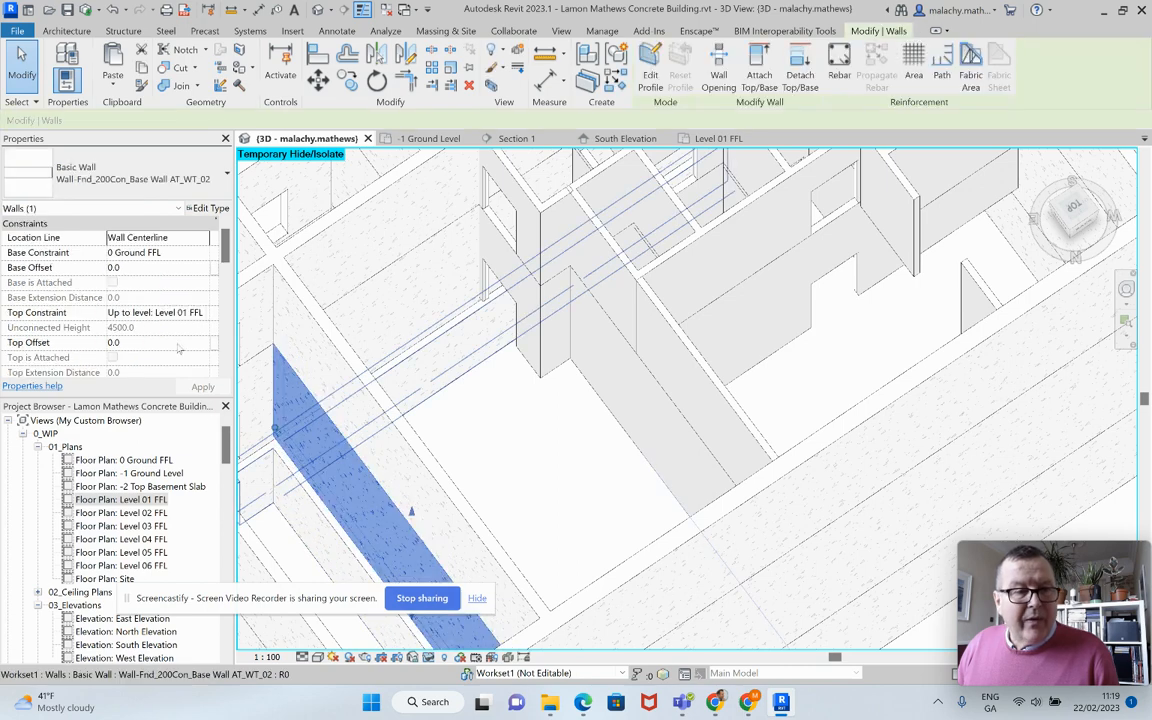
pyautogui.click(127, 268)
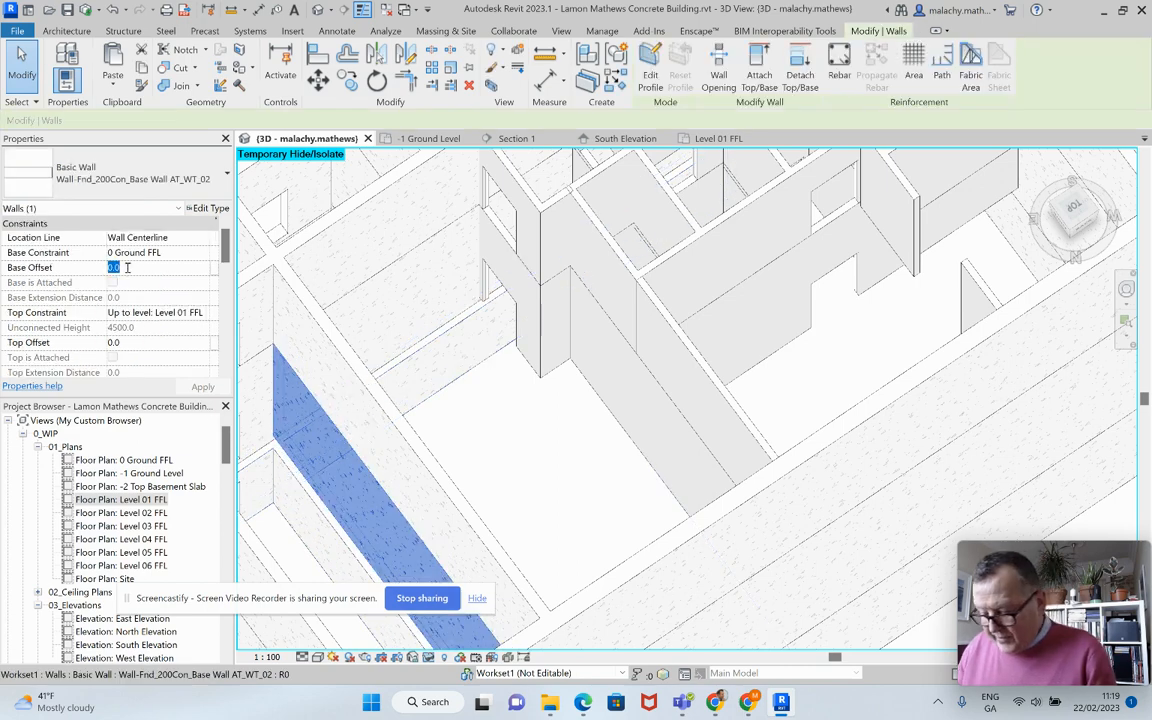
pyautogui.write('-60')
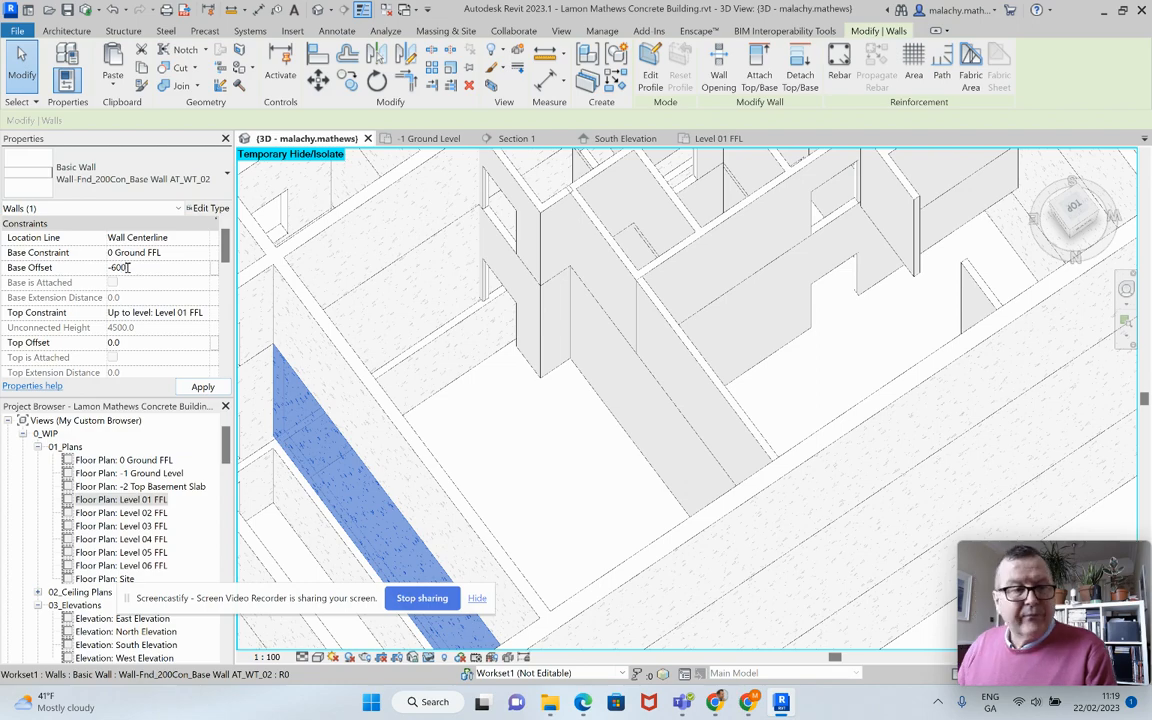
pyautogui.click(195, 387)
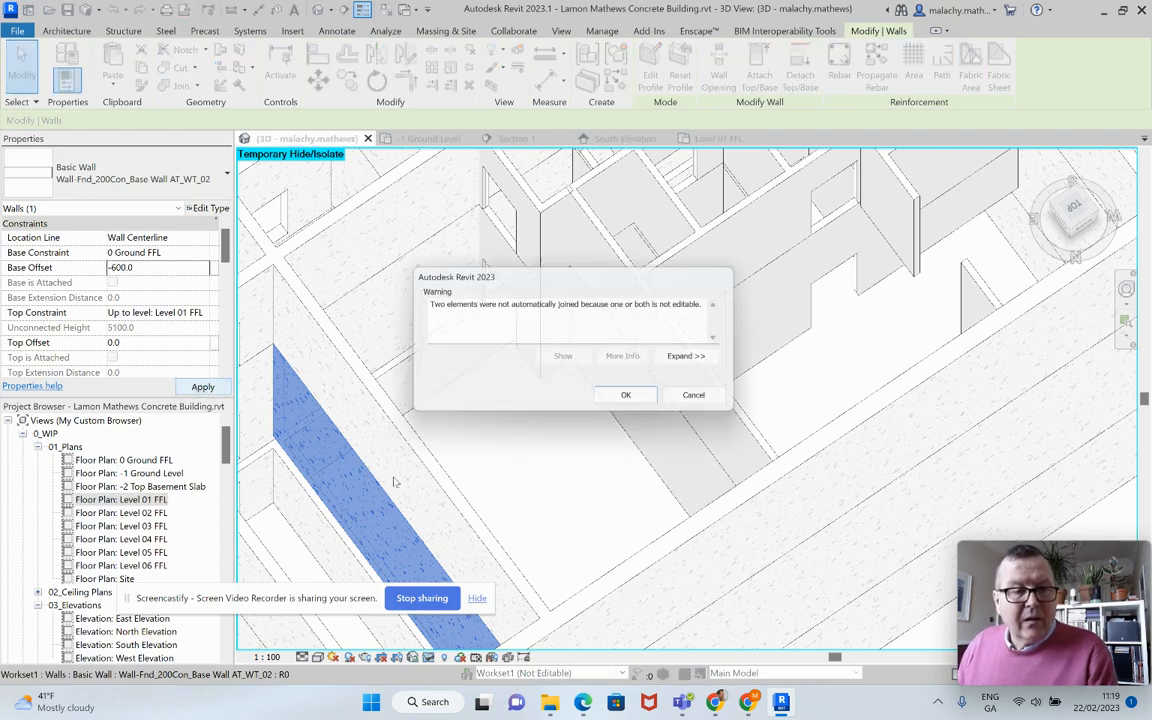
pyautogui.click(610, 401)
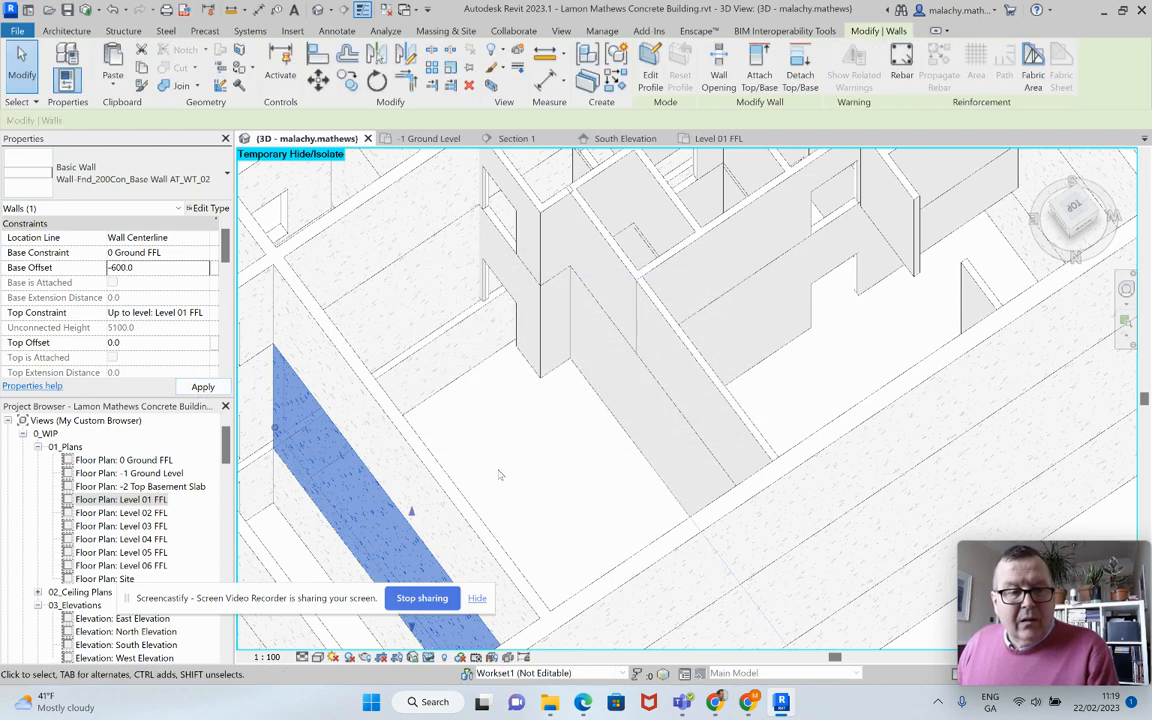
# - Set the base offset to -600 for the ground-level concrete wall with the opening at the head of the narrow end bay
pyautogui.scroll(-3, 640, 399)
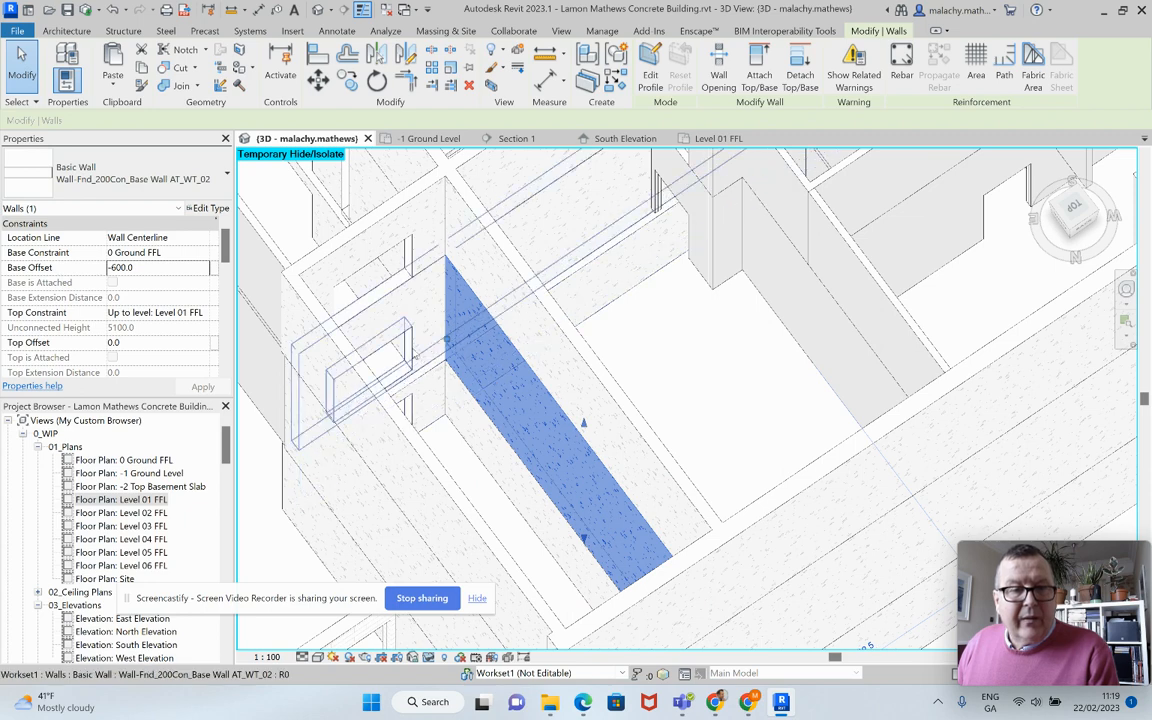
pyautogui.click(417, 356)
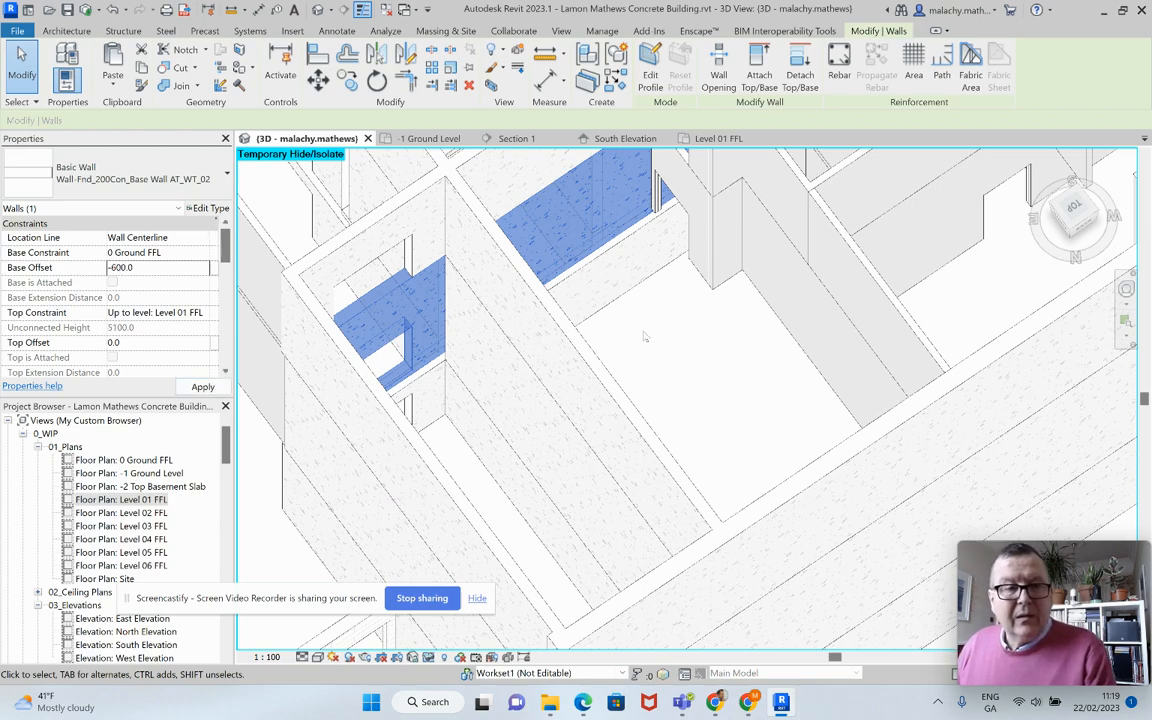
pyautogui.press('Escape')
# - Set the base offset to -600 for the ground-level concrete wall with openings that runs parallel behind the long windowed external wall
pyautogui.scroll(-2, 650, 340)
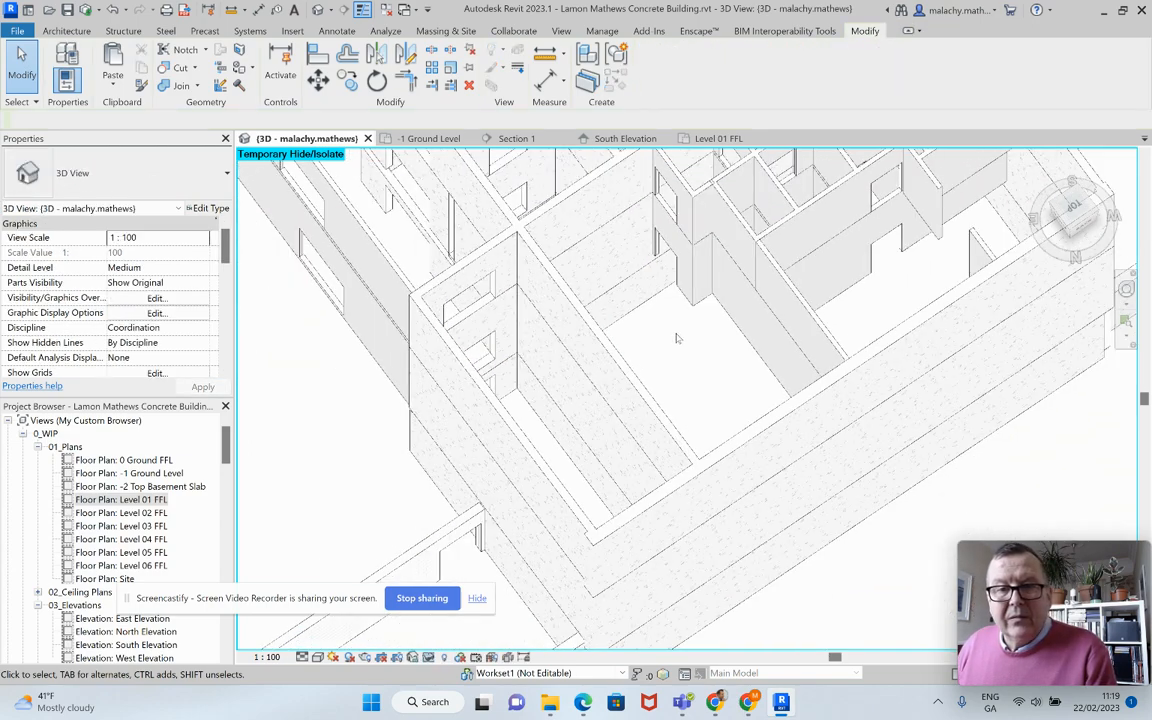
pyautogui.scroll(-2, 676, 338)
pyautogui.moveTo(650, 368); pyautogui.dragTo(763, 369, button='middle')
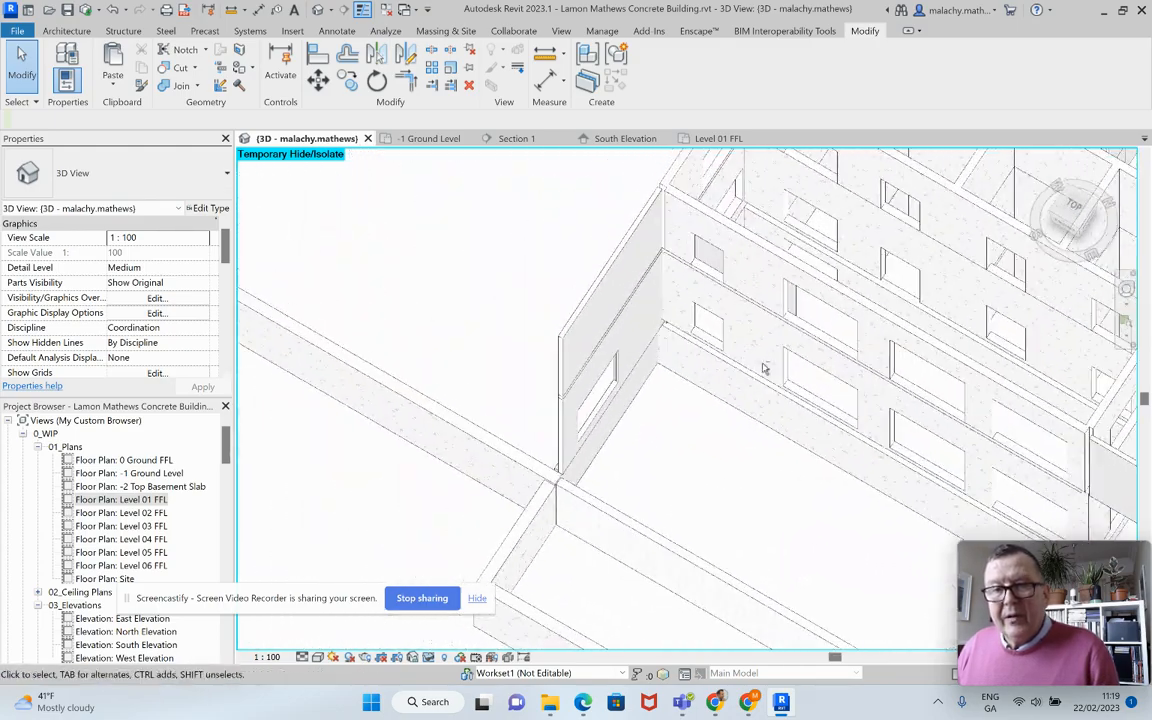
pyautogui.moveTo(722, 326); pyautogui.dragTo(594, 323, button='middle')
pyautogui.scroll(2, 746, 271)
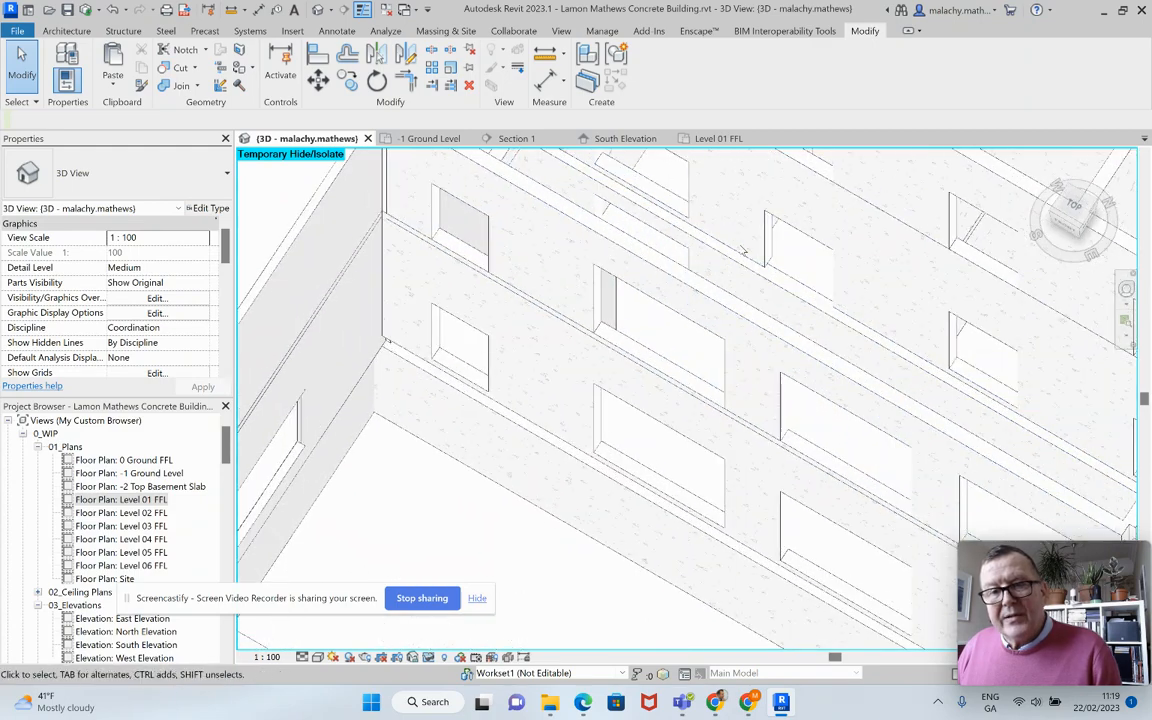
pyautogui.click(743, 252)
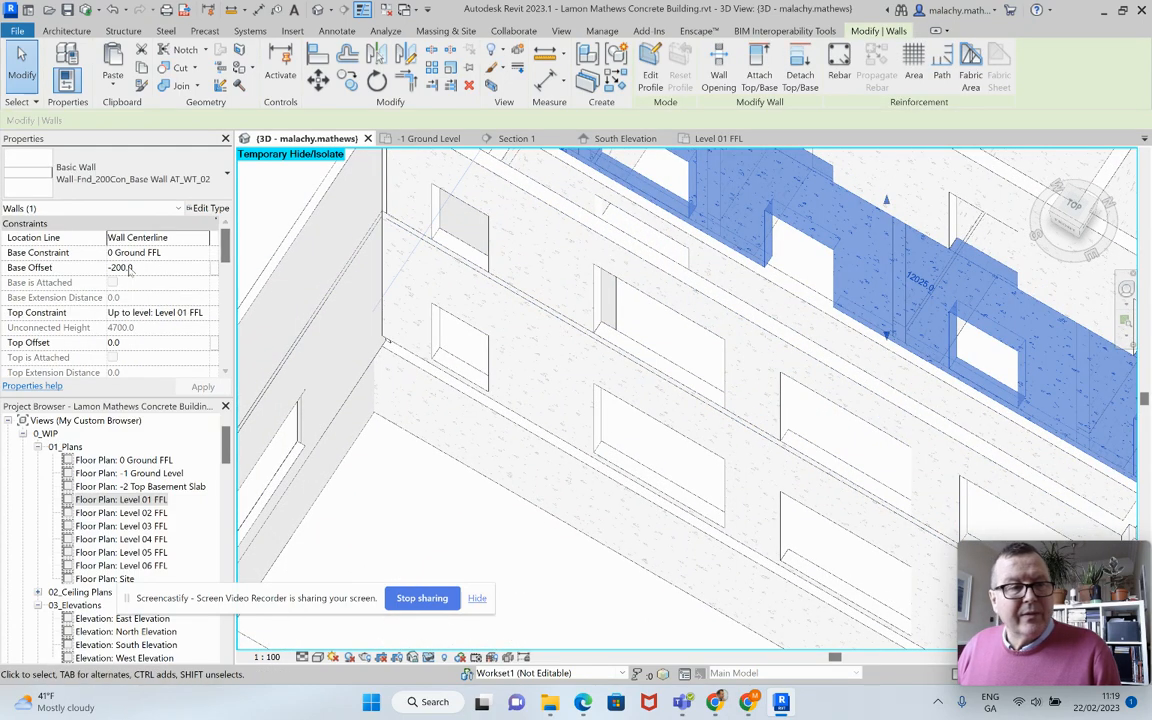
pyautogui.click(118, 268)
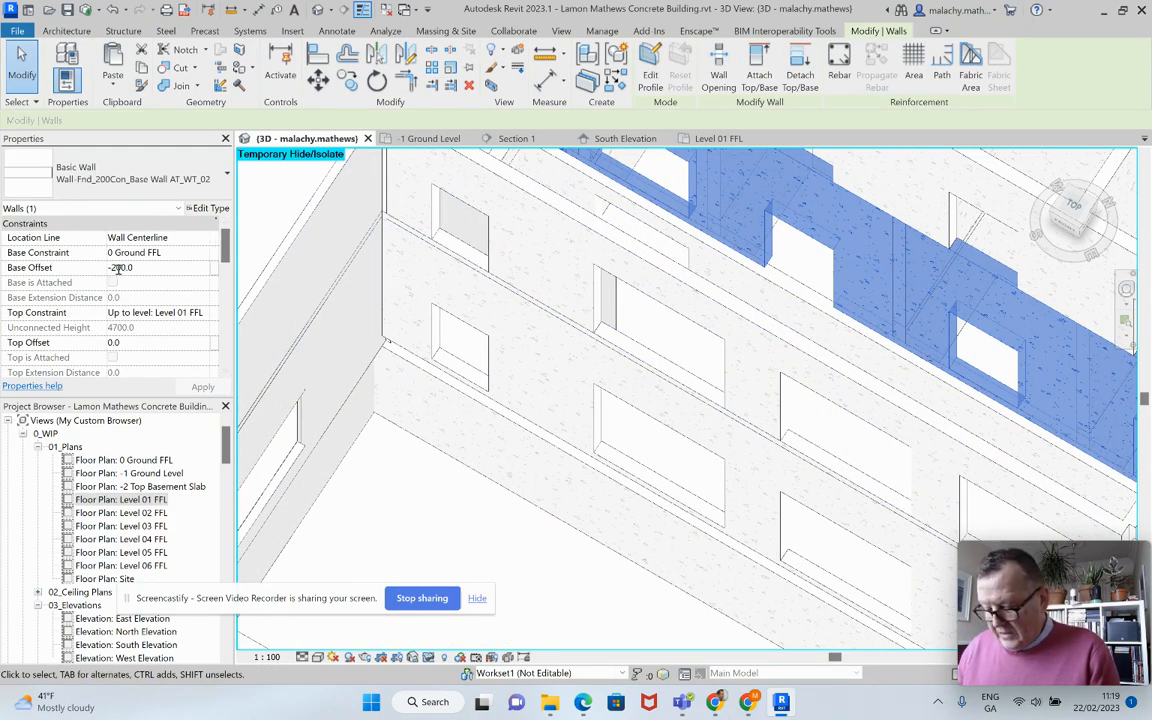
pyautogui.click(205, 387)
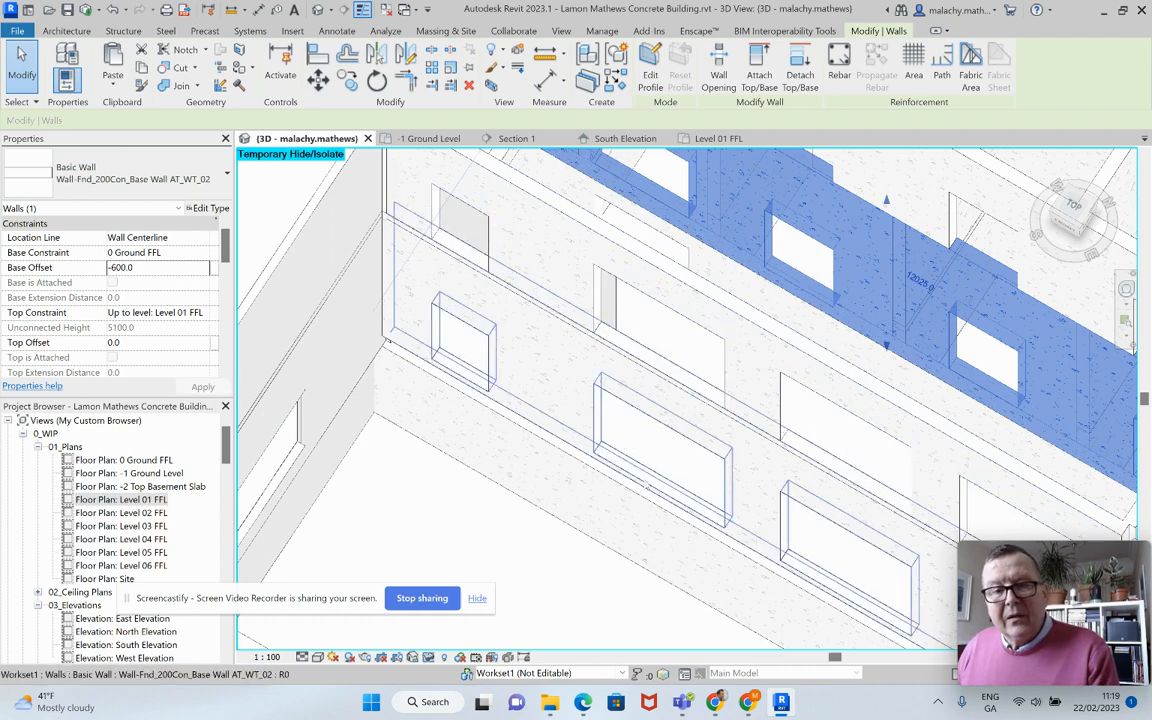
pyautogui.click(546, 540)
# - Set the base offset to -600 for the long windowed ground-level external concrete wall in front
pyautogui.click(535, 427)
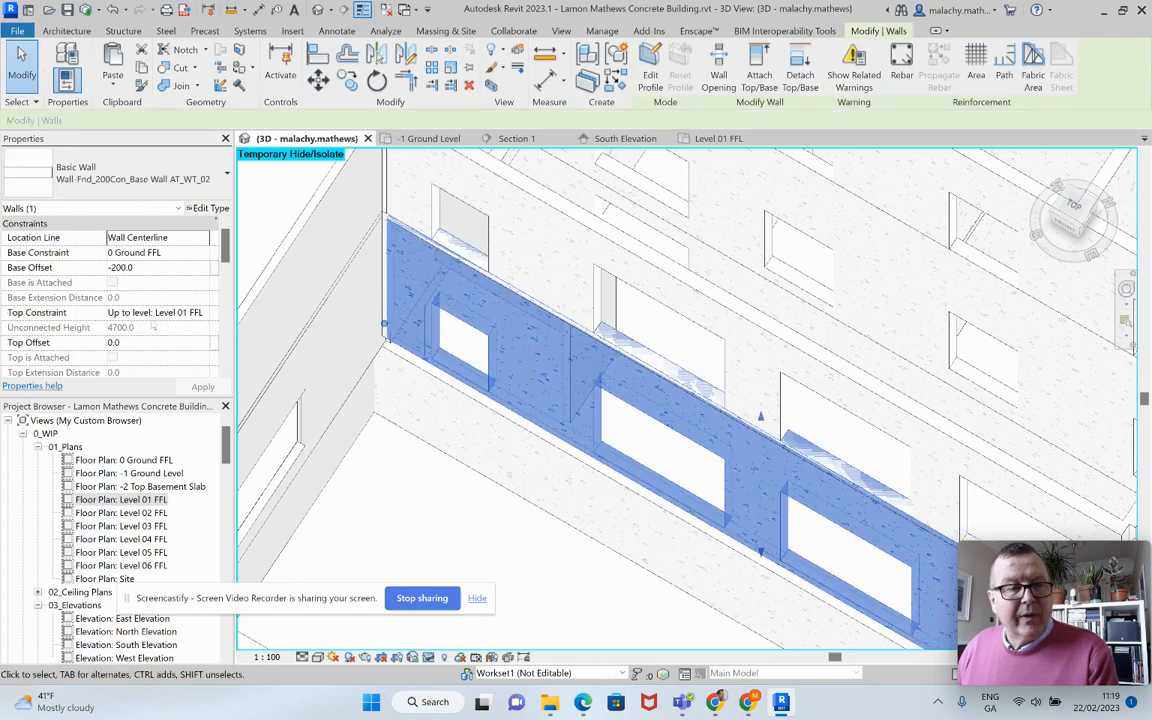
pyautogui.click(120, 268)
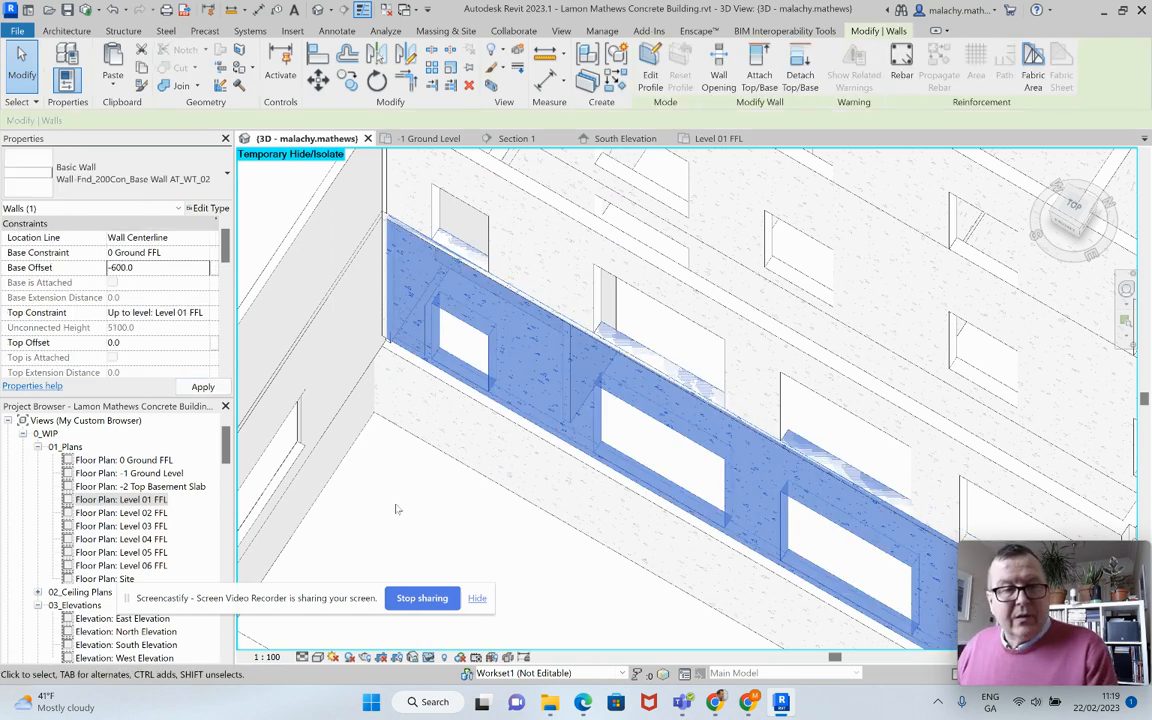
pyautogui.press('Escape')
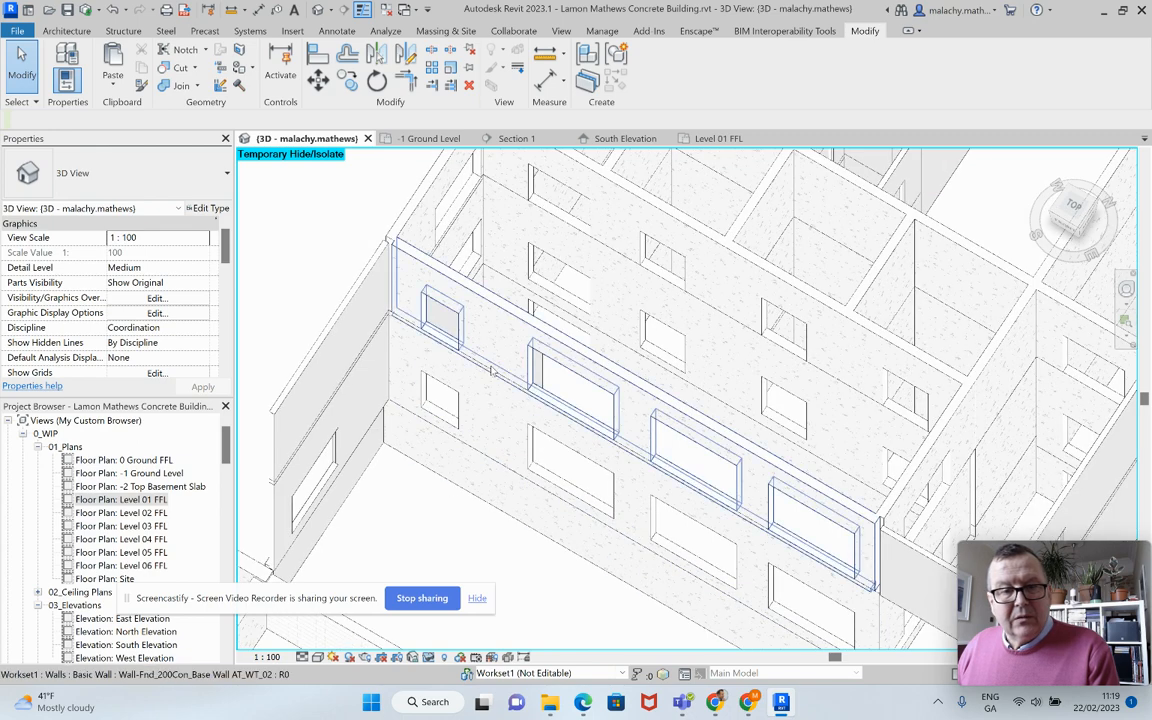
# - Set the base offset to 0 for the Level 01 windowed concrete wall directly above that long external wall
pyautogui.click(502, 315)
pyautogui.click(161, 266)
pyautogui.write('0')
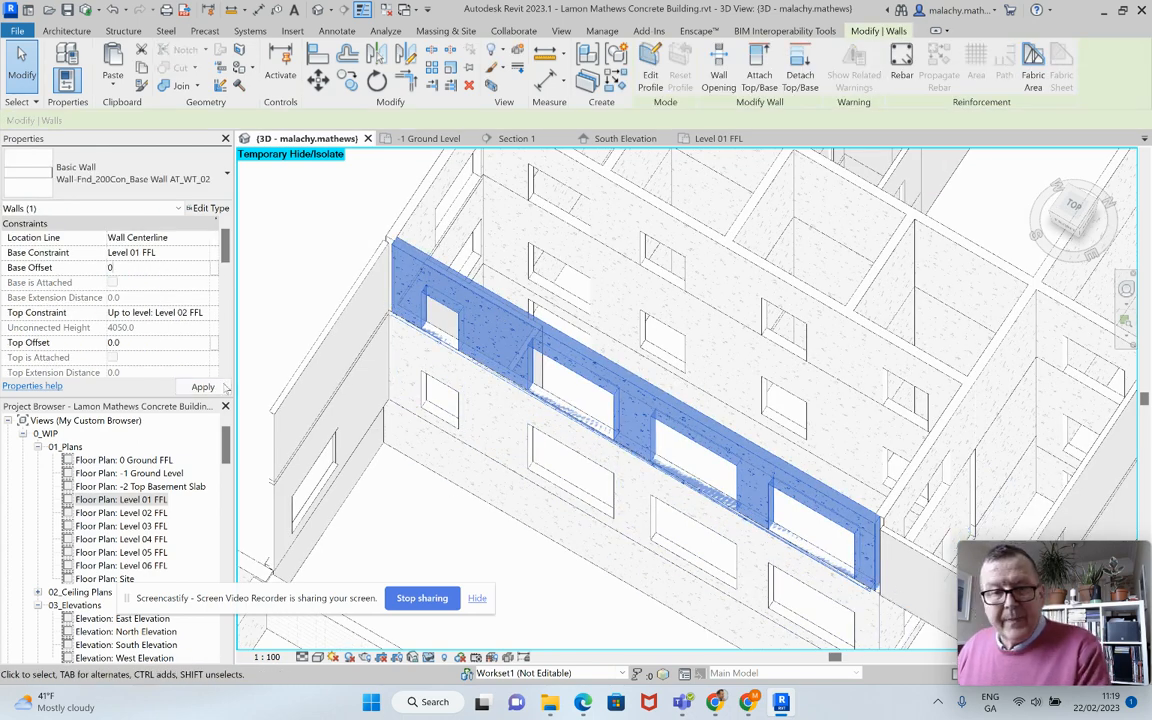
pyautogui.click(370, 500)
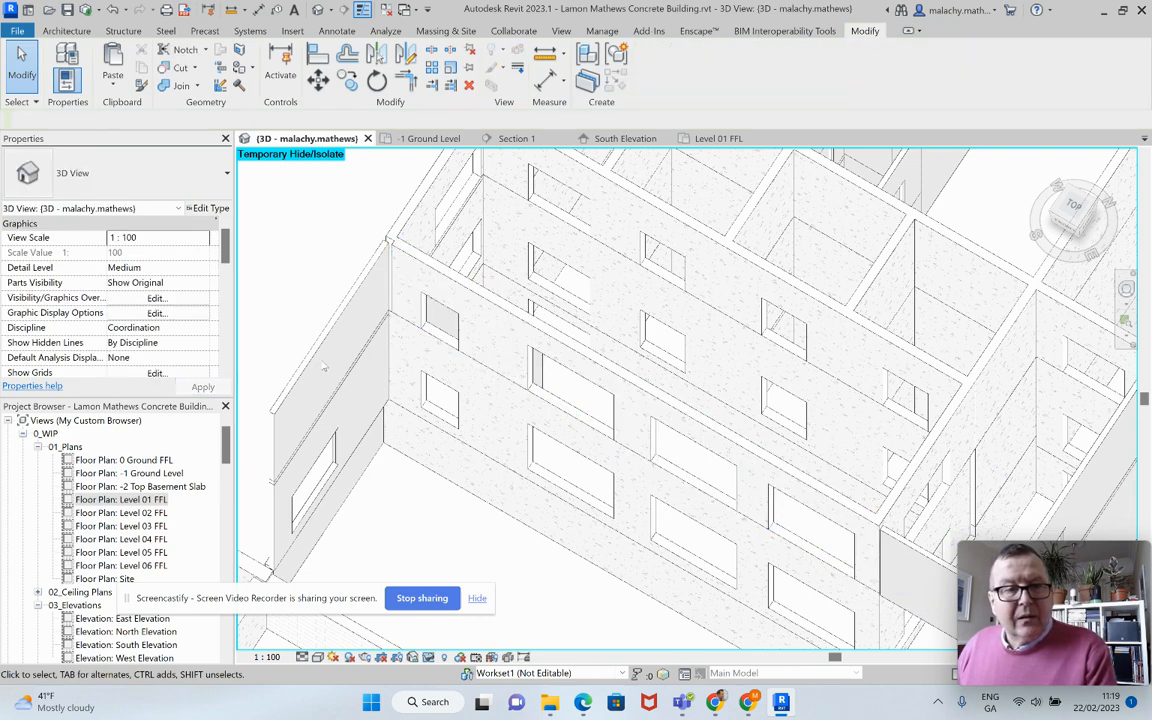
# - Set the base offset to 0 for the projecting Level 01 block wall and the adjoining Level 01 concrete end wall with the opening
pyautogui.click(285, 322)
pyautogui.click(143, 266)
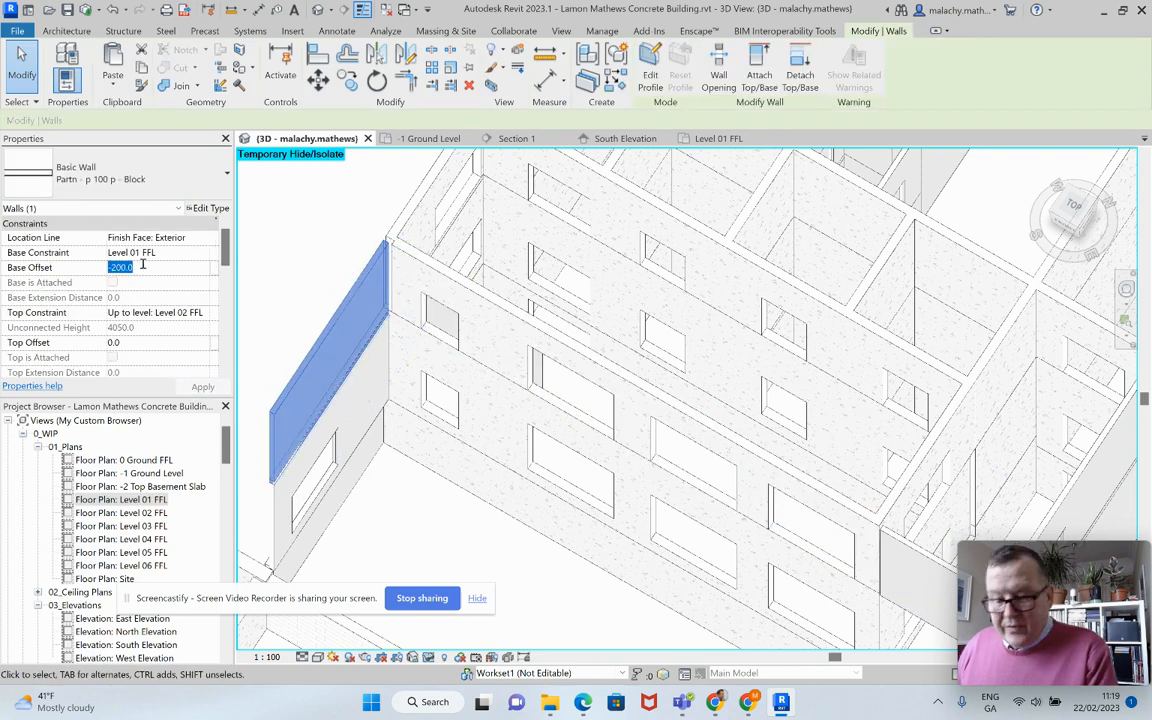
pyautogui.write('0')
pyautogui.click(368, 497)
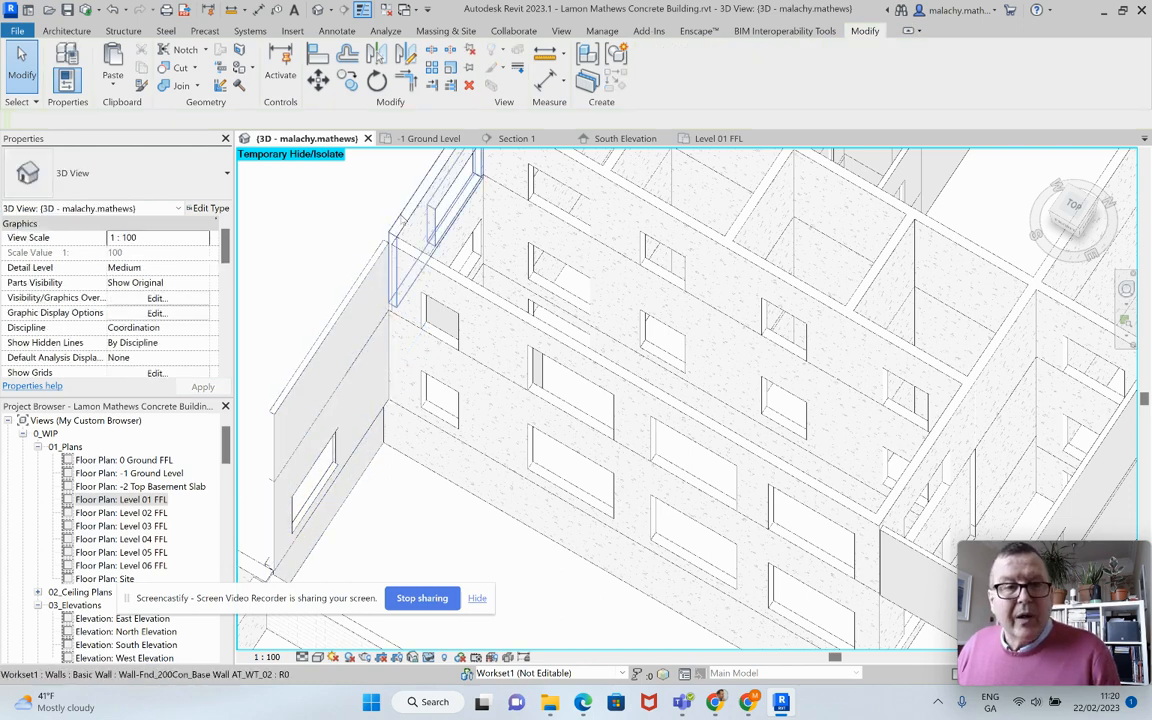
pyautogui.click(440, 215)
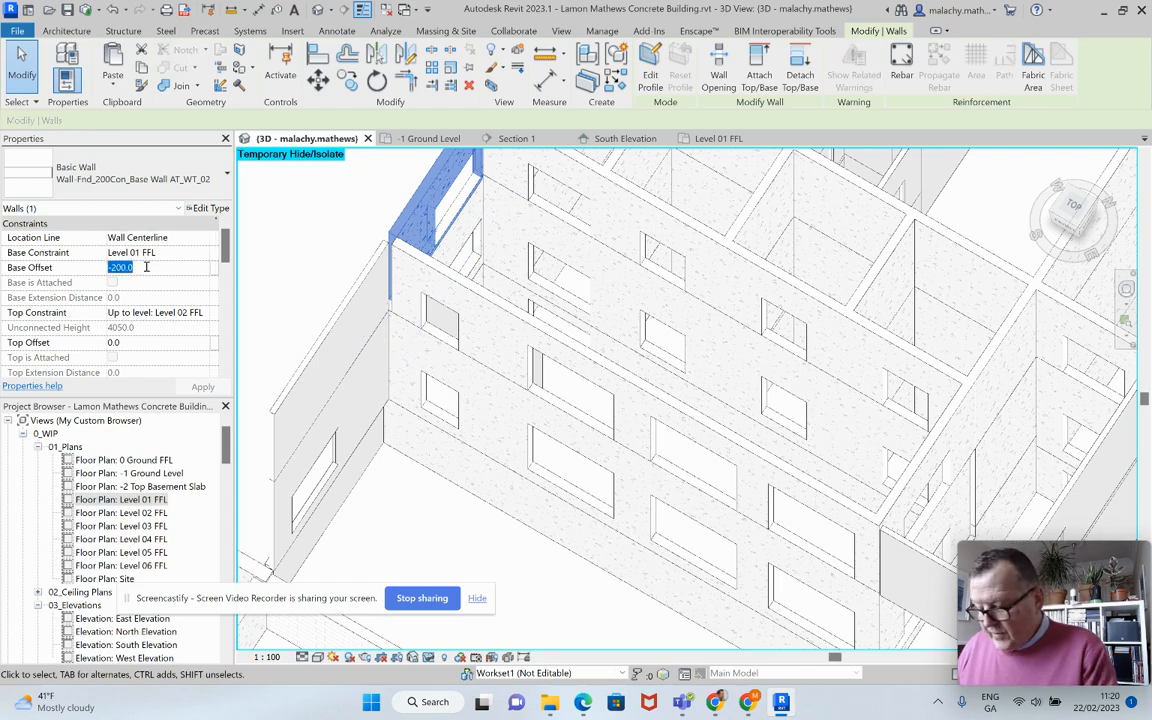
pyautogui.click(435, 521)
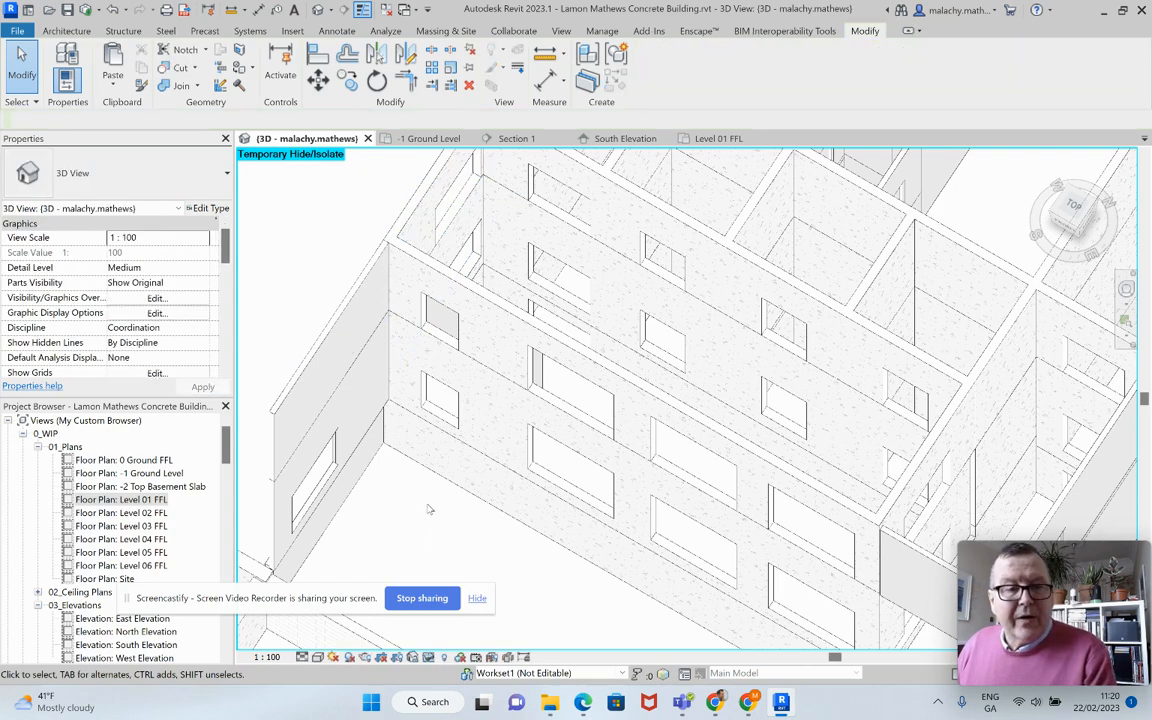
# - Set the base offset to -600 for the ground-level concrete wall with the door opening behind the windowed wall's far corner, accepting the join warning
pyautogui.moveTo(428, 510); pyautogui.dragTo(460, 451, button='middle')
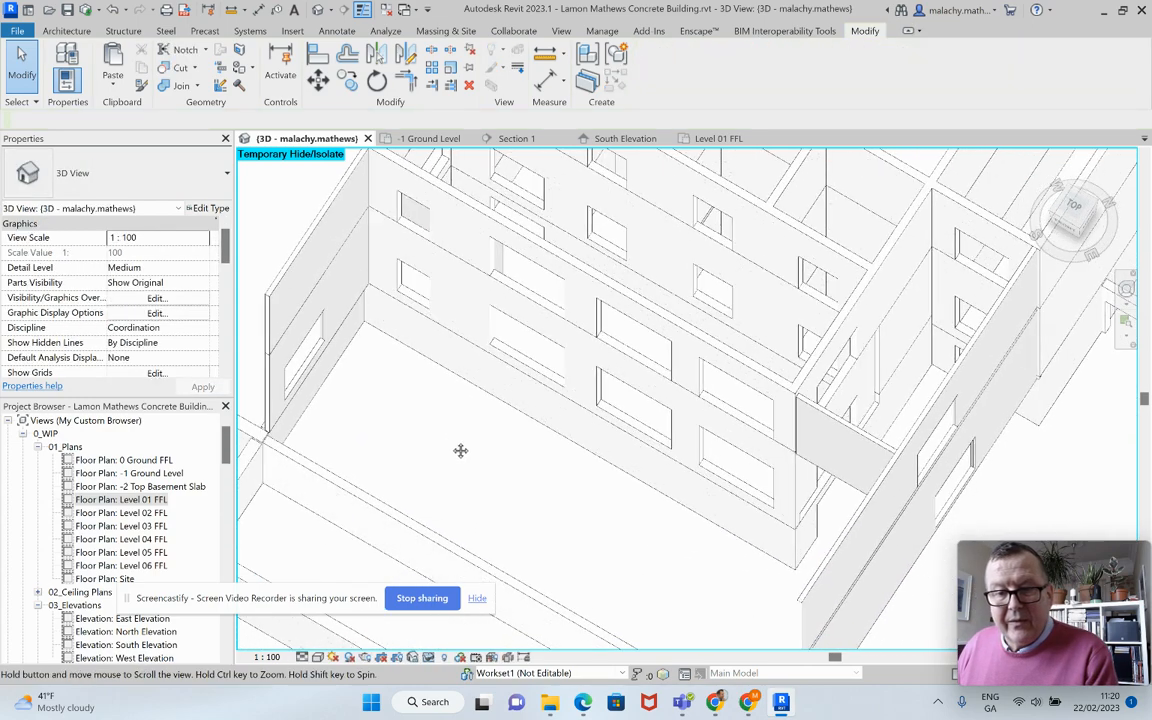
pyautogui.scroll(1, 788, 523)
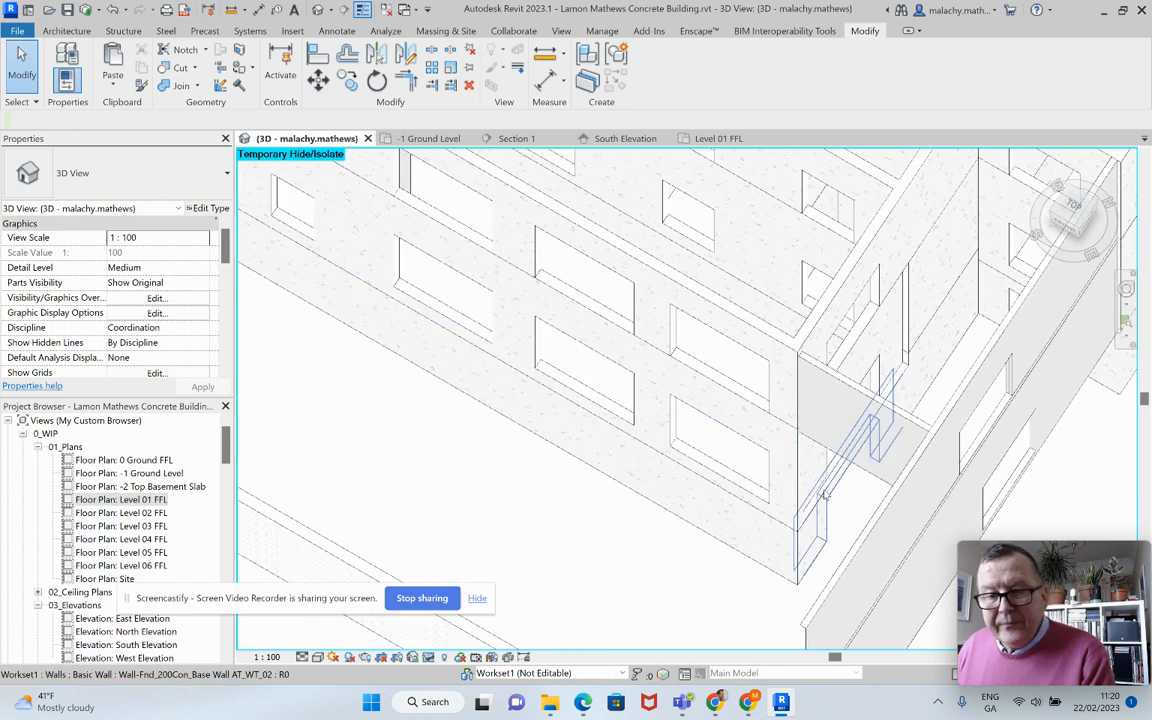
pyautogui.click(802, 484)
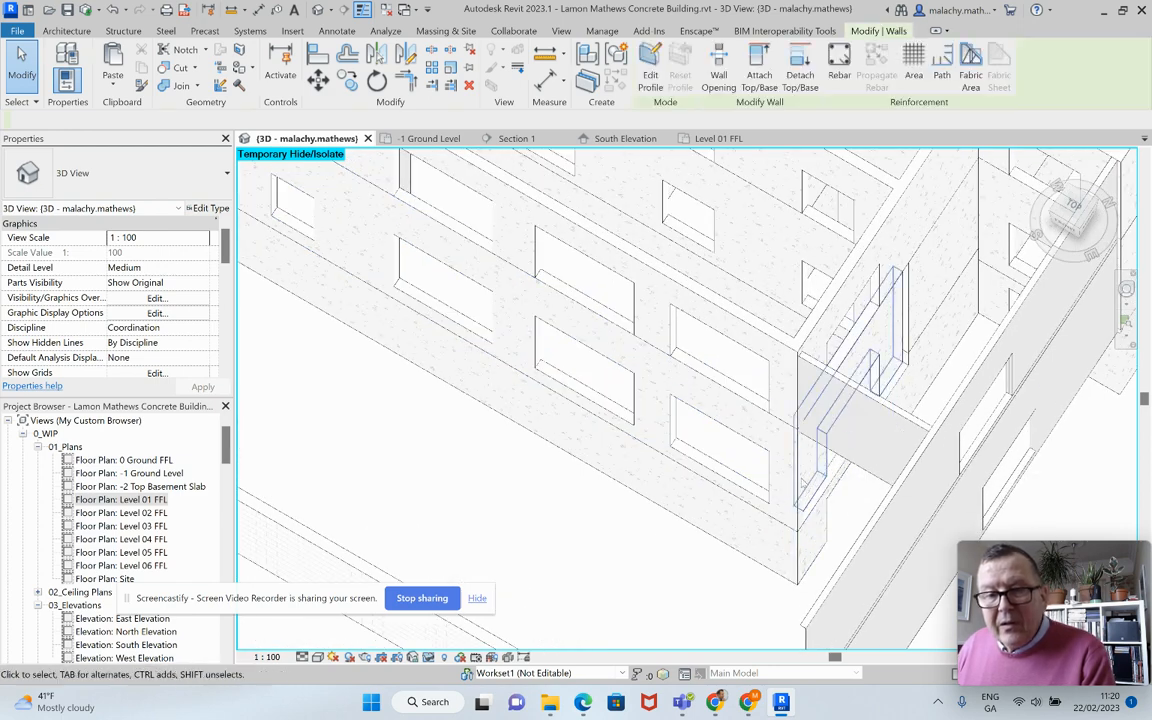
pyautogui.click(143, 268)
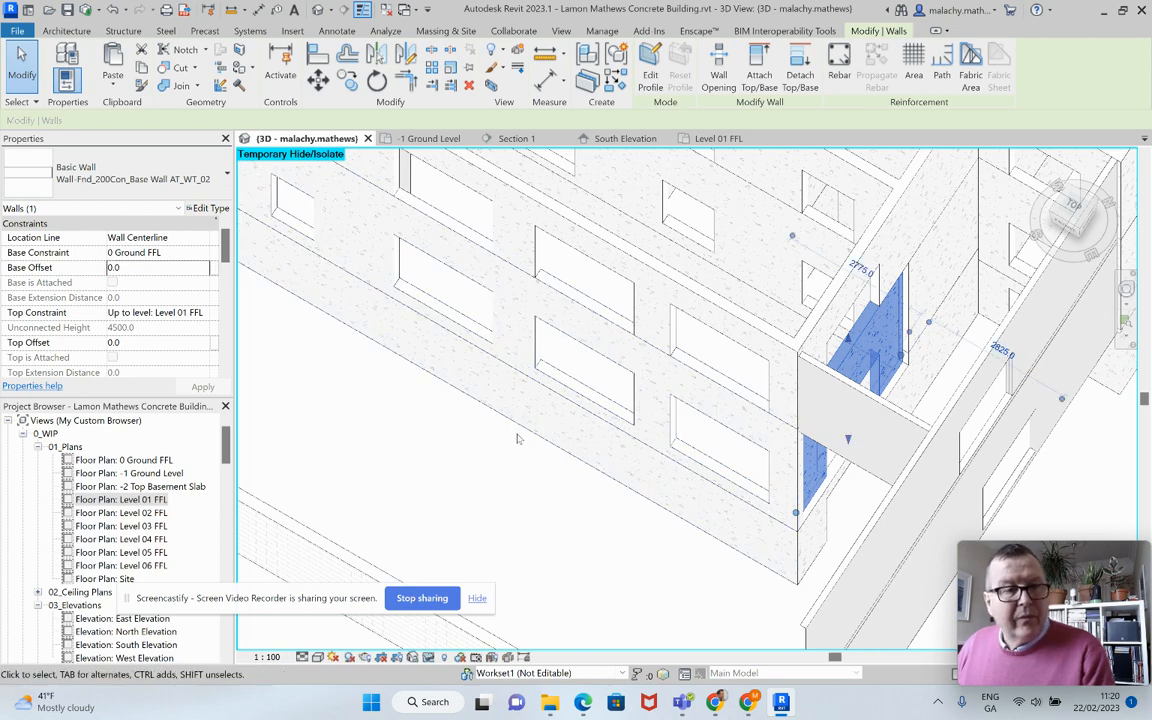
pyautogui.click(153, 268)
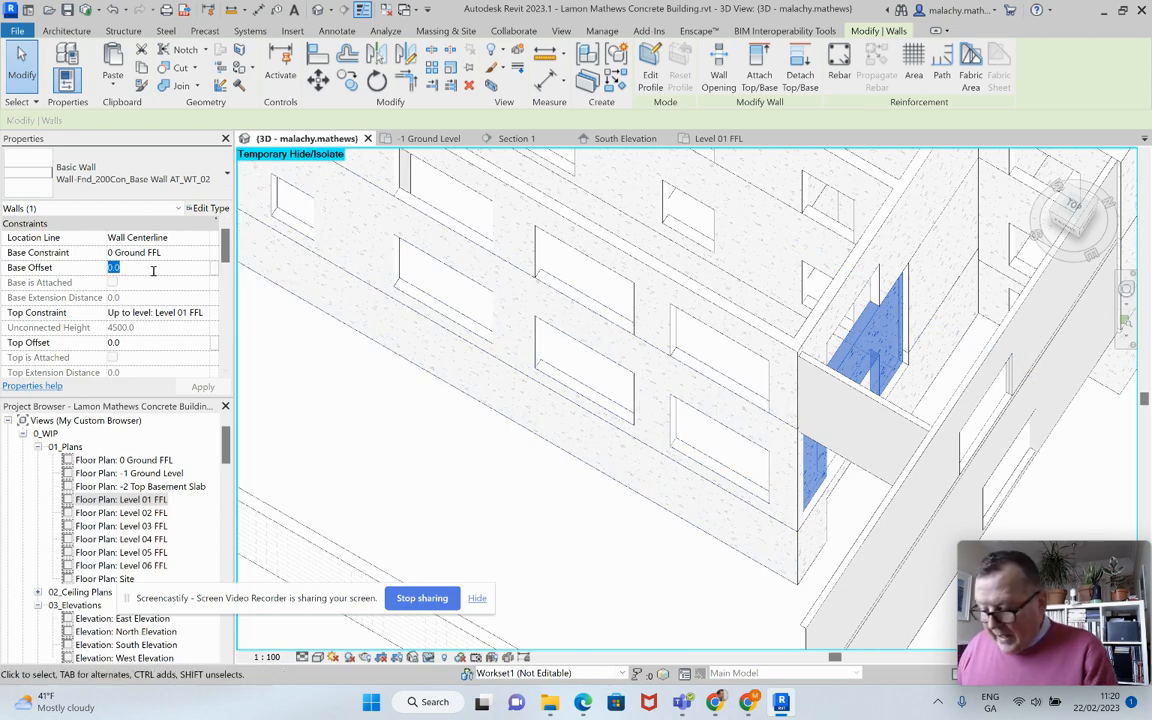
pyautogui.write('-6')
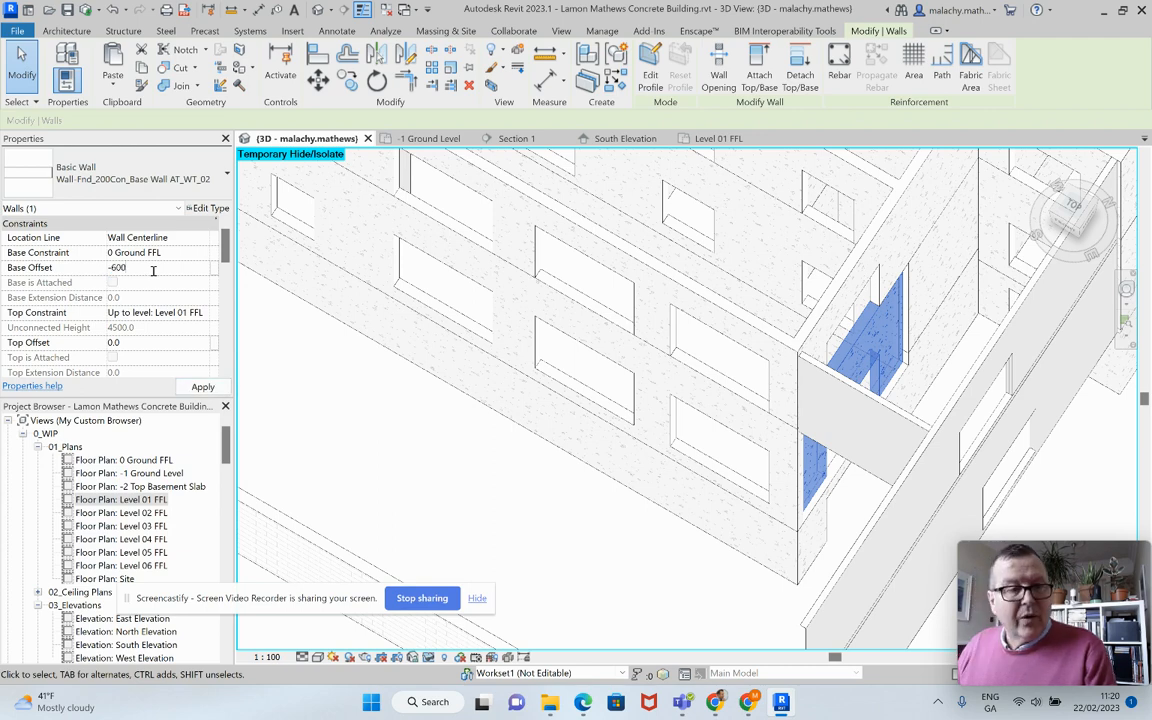
pyautogui.write('00')
pyautogui.click(192, 387)
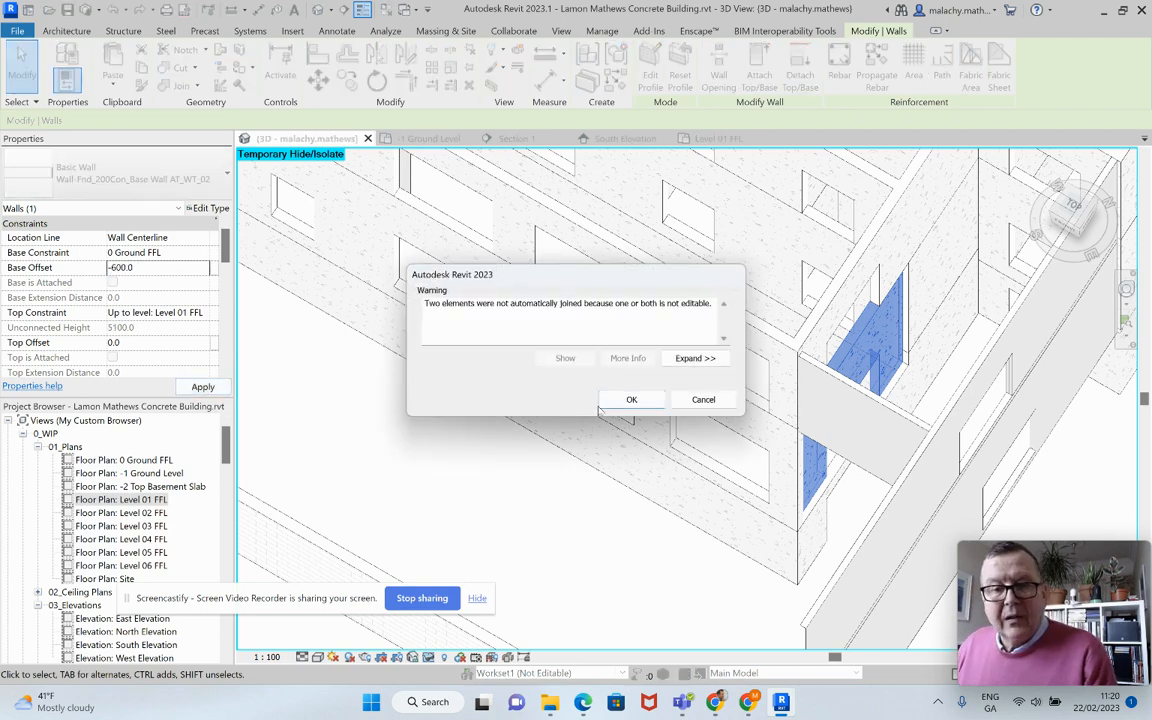
pyautogui.click(631, 399)
pyautogui.press('Escape')
# - Examine the building from its other sides for walls that do not meet between levels
pyautogui.scroll(-2, 512, 490)
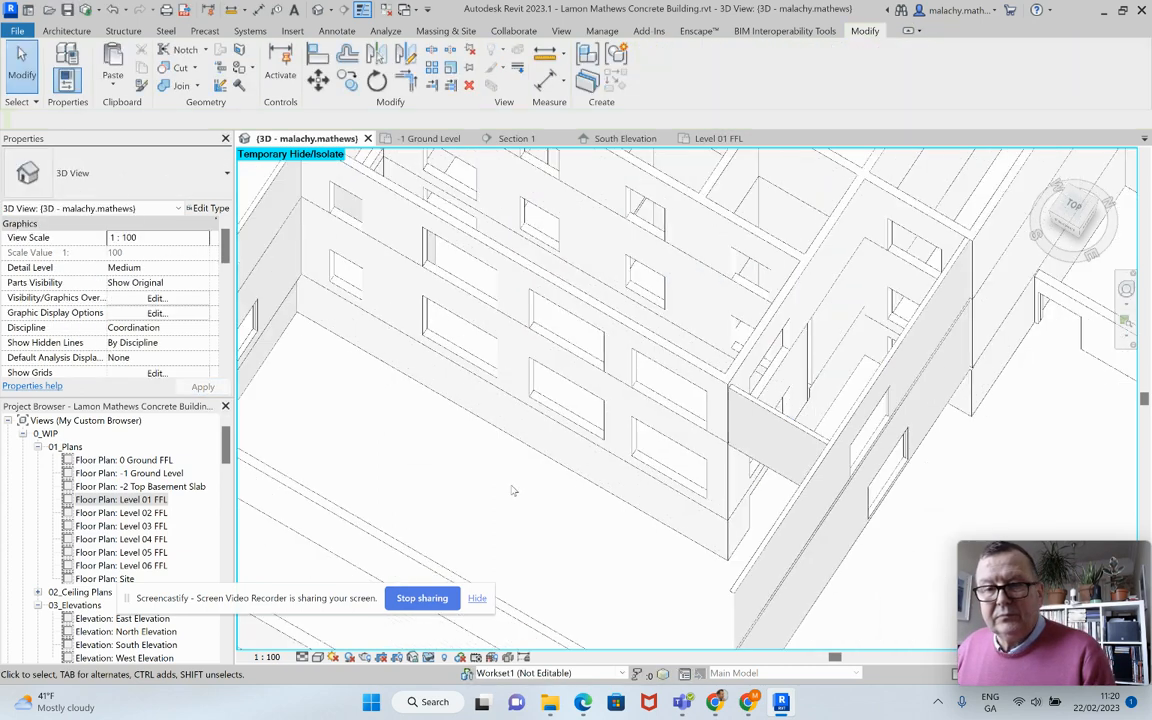
pyautogui.scroll(-2, 512, 490)
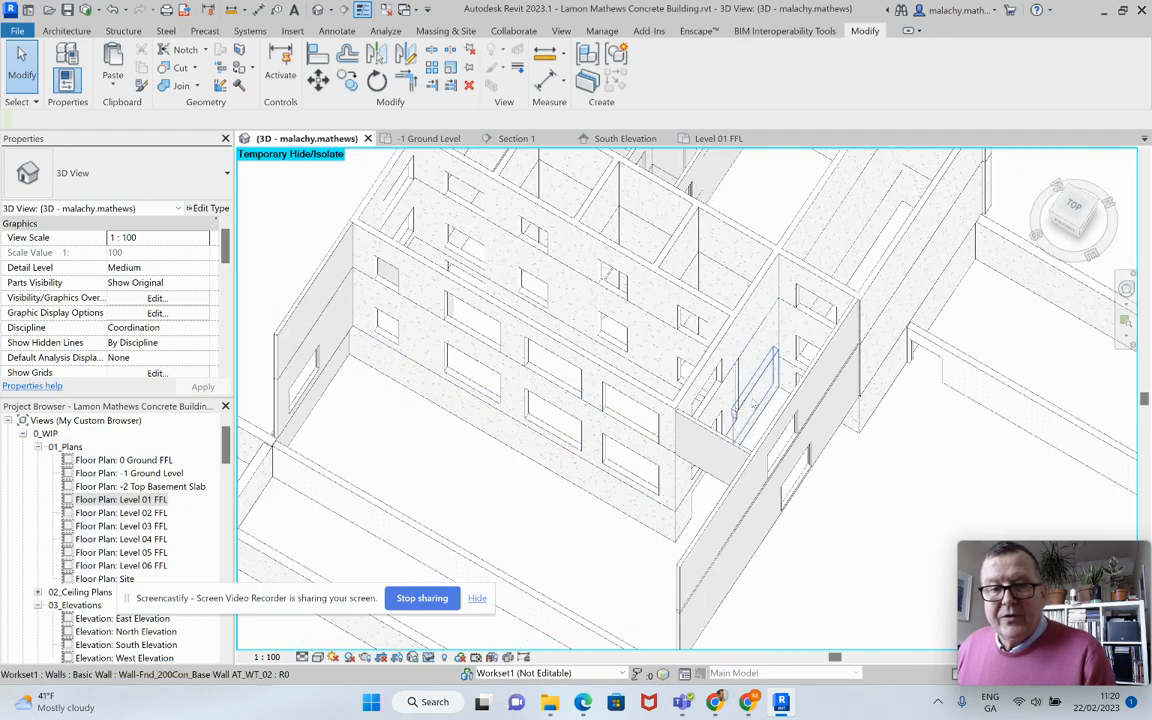
pyautogui.keyDown('shift'); pyautogui.moveTo(754, 403); pyautogui.dragTo(783, 321, button='middle'); pyautogui.keyUp('shift')
pyautogui.scroll(-3, 772, 317)
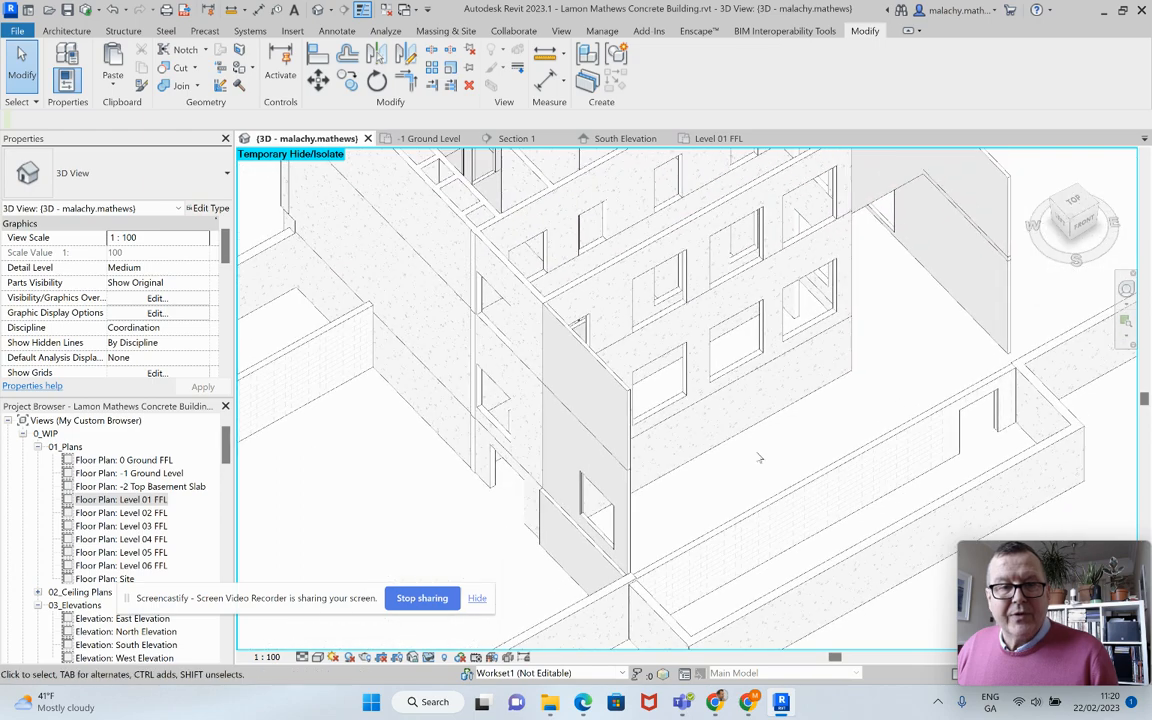
pyautogui.scroll(2, 604, 363)
pyautogui.keyDown('shift'); pyautogui.moveTo(505, 385); pyautogui.dragTo(600, 450, button='middle'); pyautogui.keyUp('shift')
pyautogui.scroll(3, 625, 334)
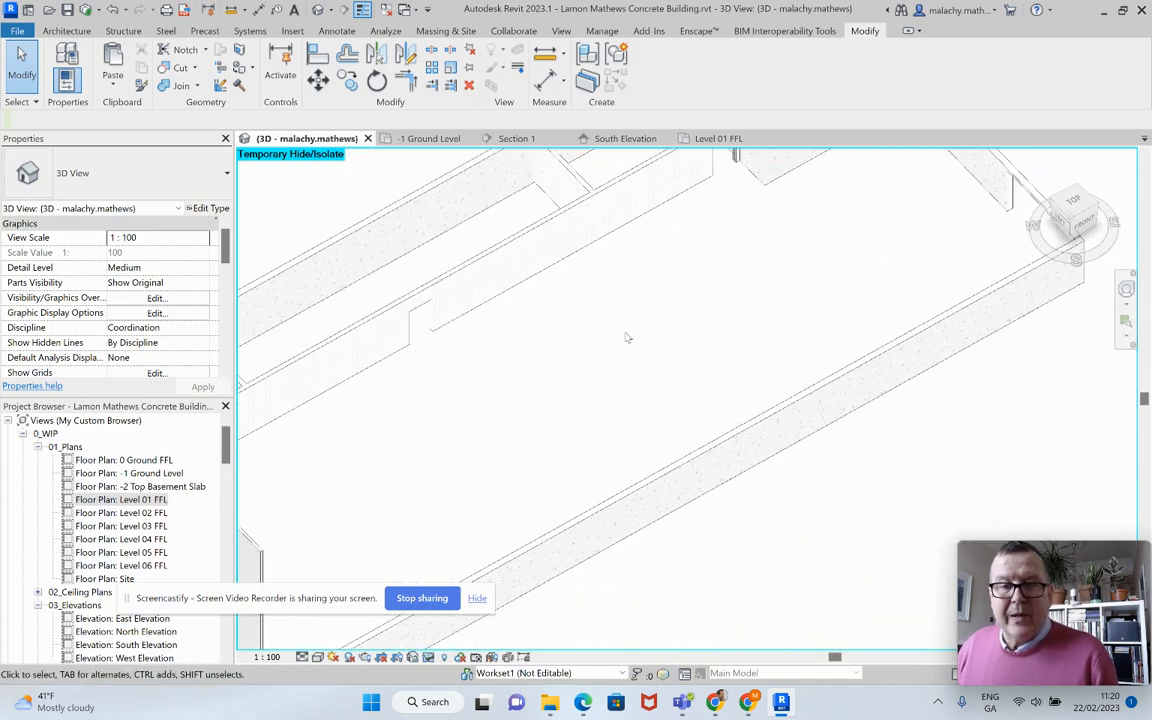
pyautogui.scroll(-4, 710, 391)
# - Set the base offset to 0 for the two Level 01 concrete walls meeting at the near corner of the core tower
pyautogui.scroll(3, 710, 391)
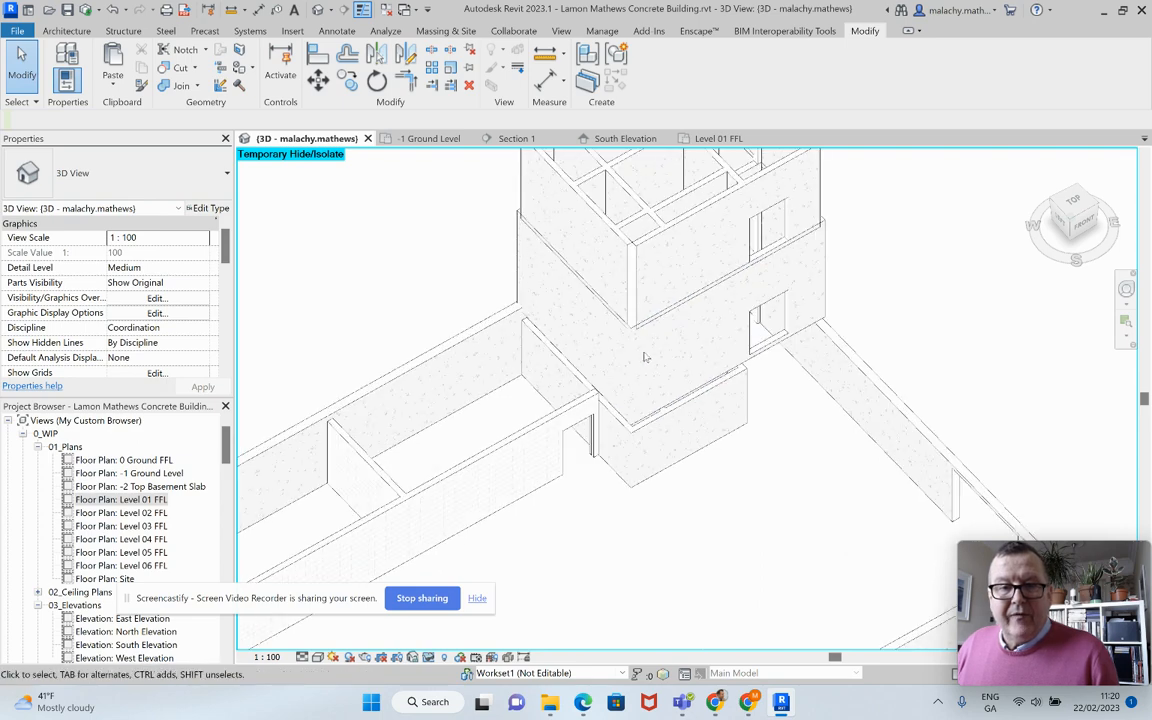
pyautogui.scroll(1, 645, 357)
pyautogui.click(658, 338)
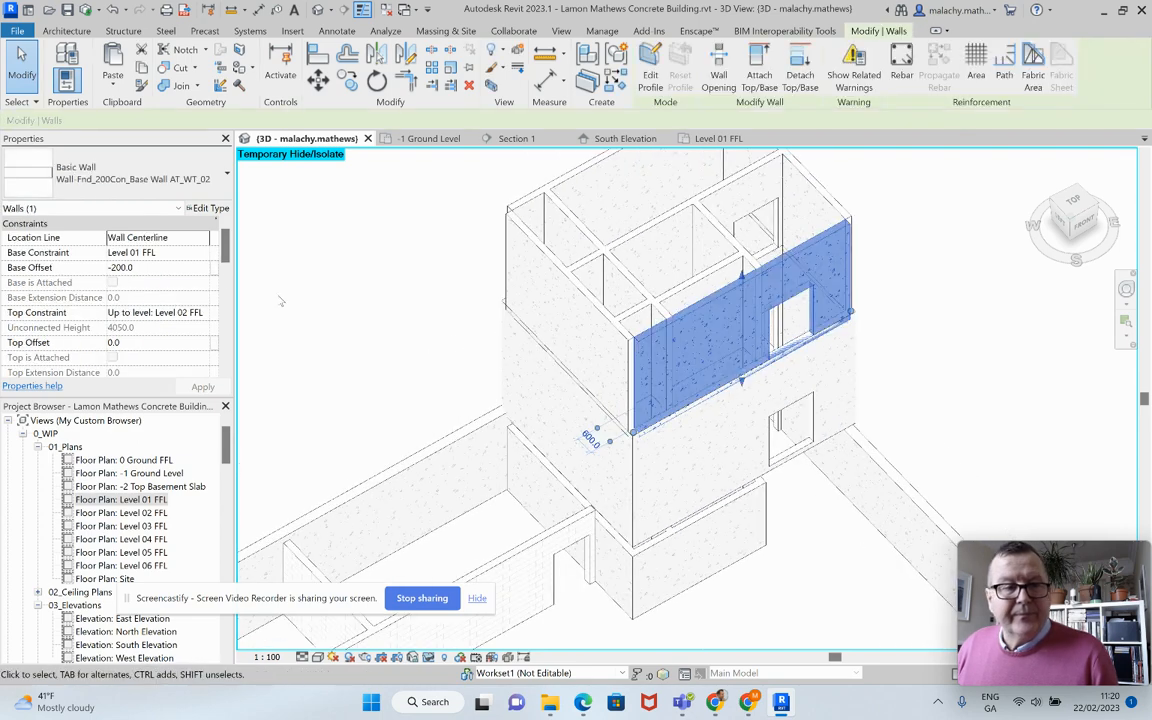
pyautogui.click(155, 267)
pyautogui.write('0')
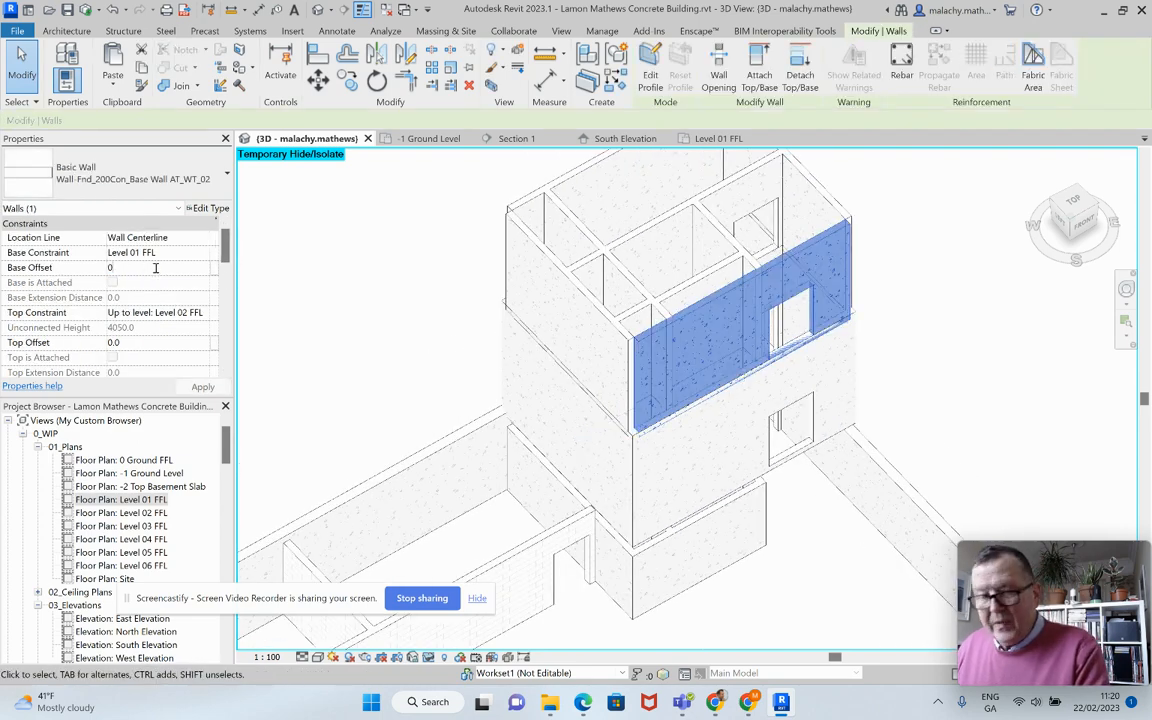
pyautogui.press('Return')
pyautogui.click(375, 292)
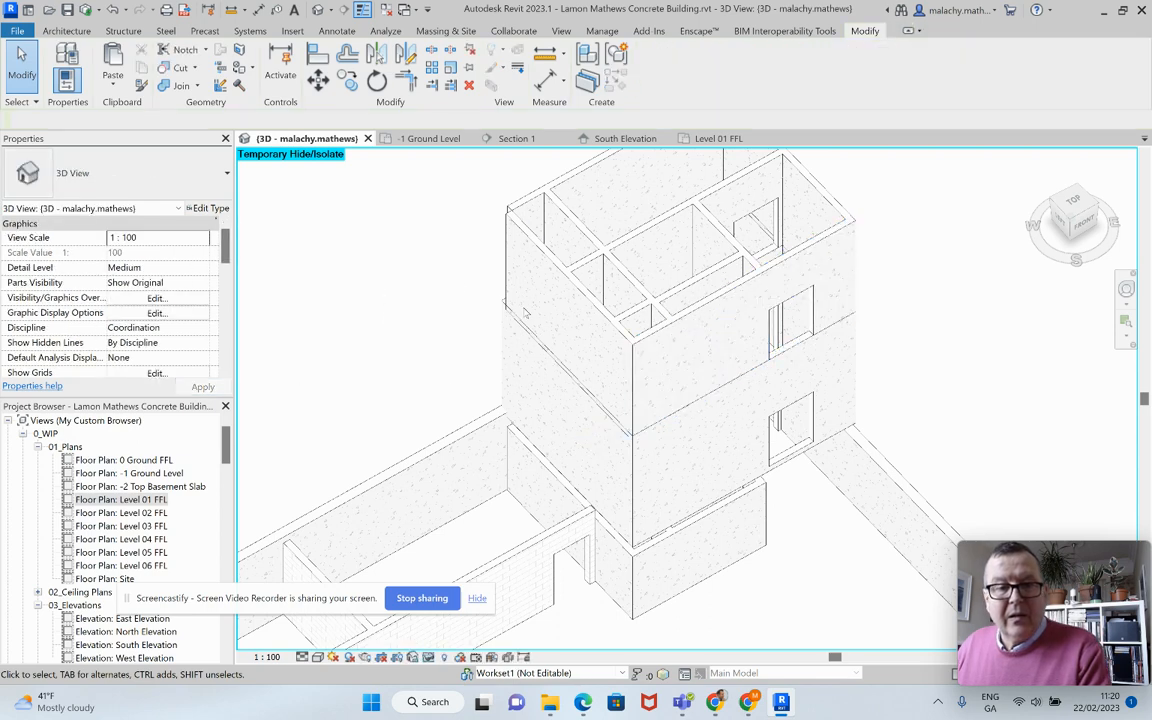
pyautogui.click(560, 290)
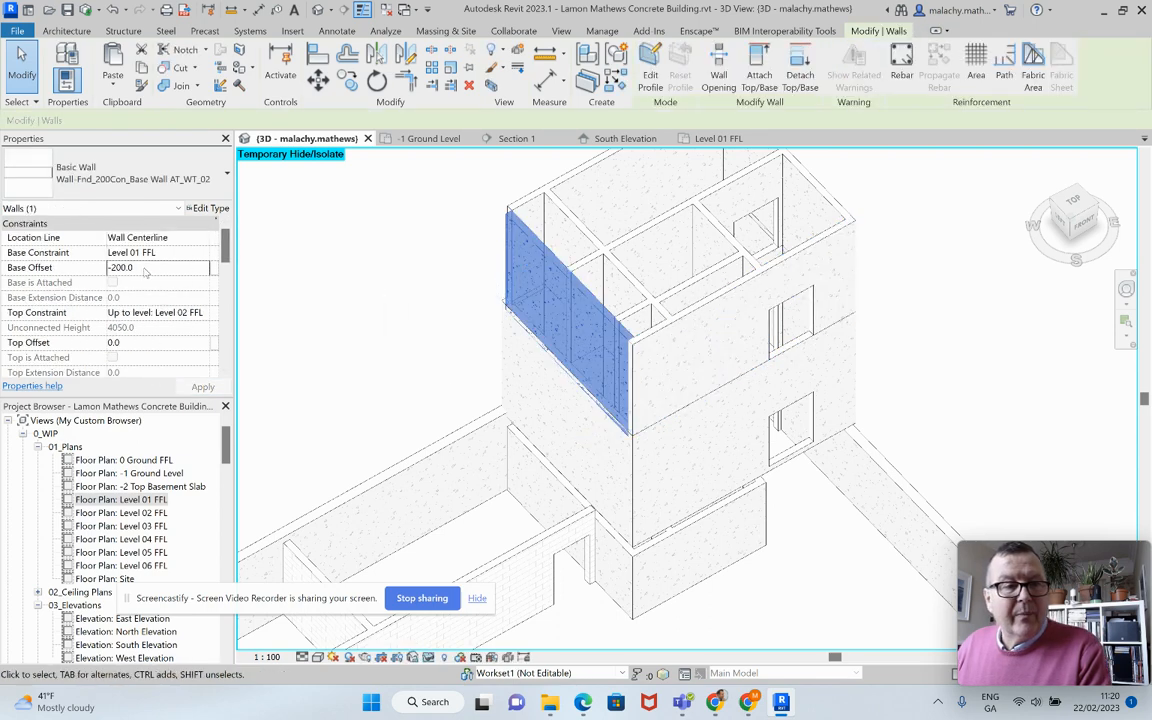
pyautogui.click(292, 232)
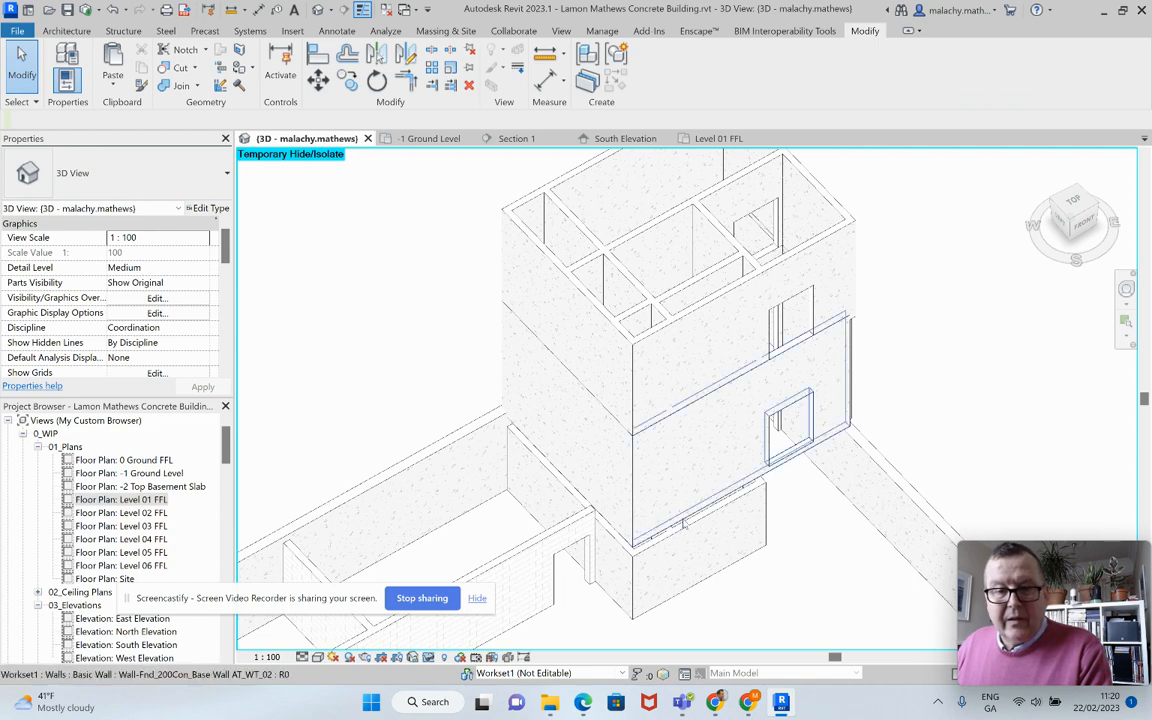
# - Set the base offset to -600 for the ground-level core tower wall with the door opening
pyautogui.click(682, 512)
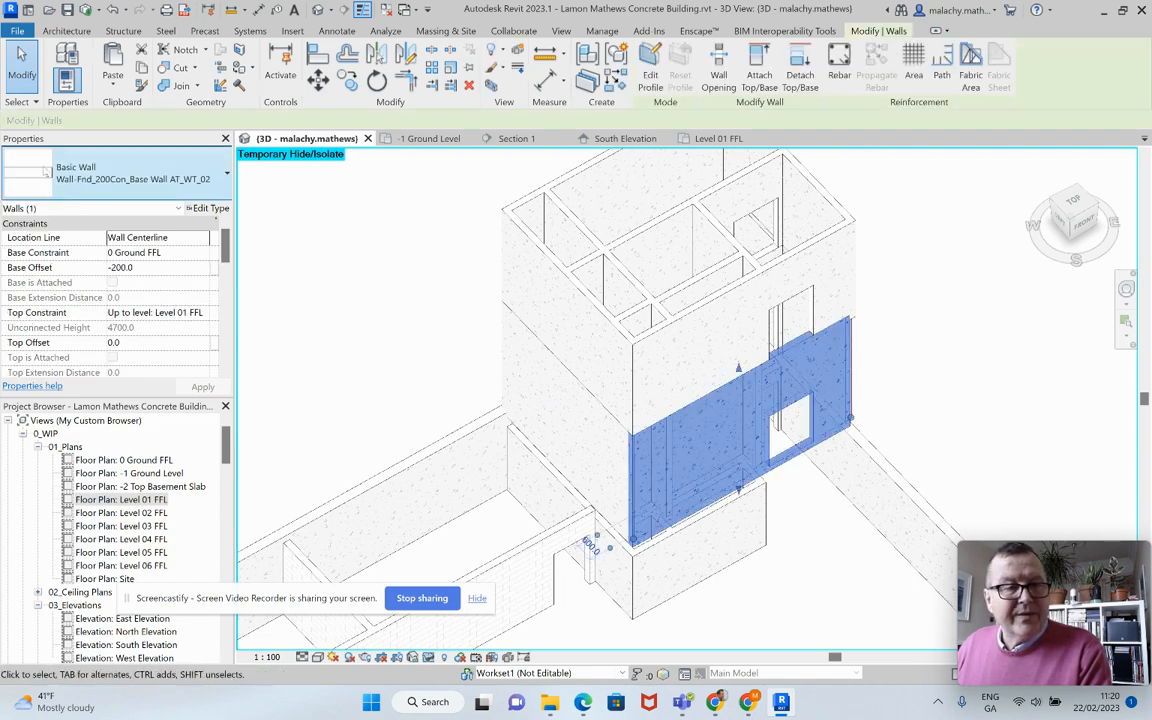
pyautogui.doubleClick(121, 267)
pyautogui.write('600')
pyautogui.press('Return')
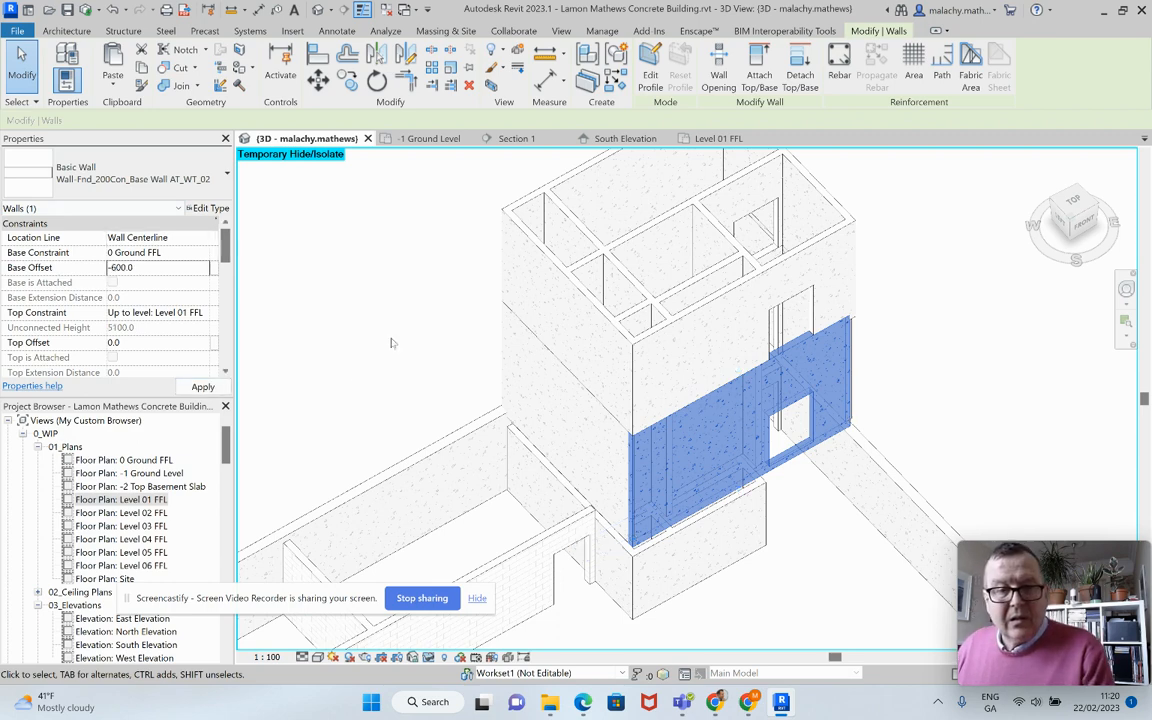
pyautogui.click(397, 339)
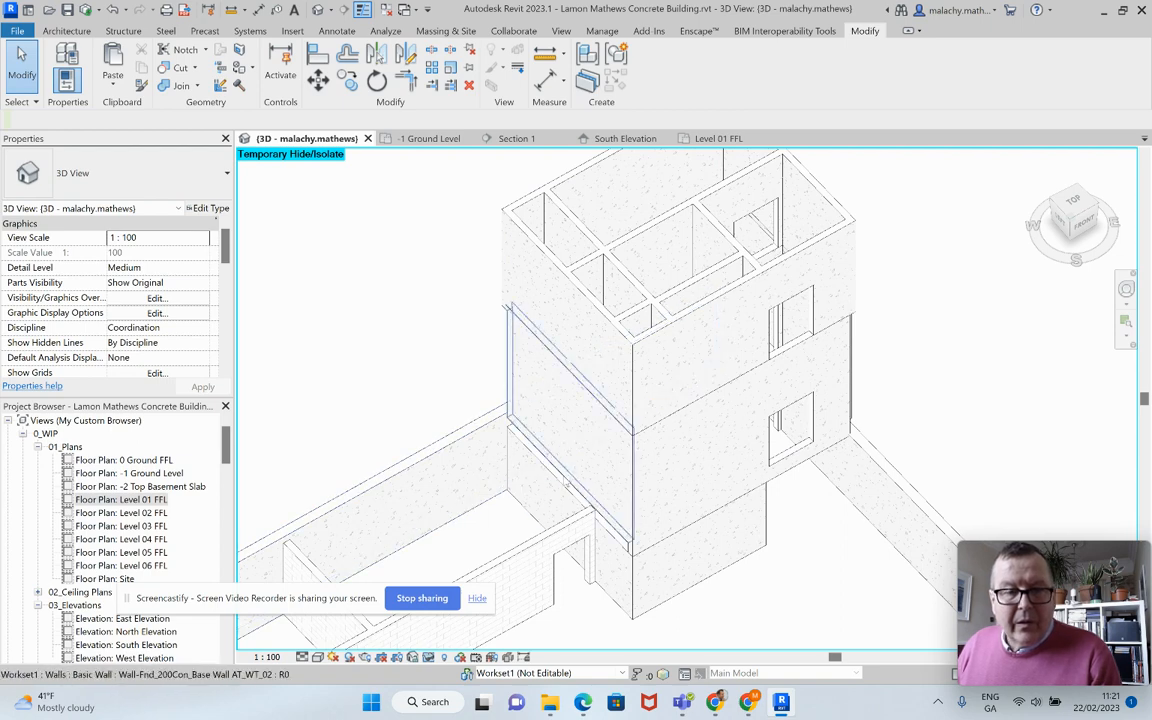
# - Set the base offset to -600 for the ground-level concrete wall without openings on the core tower's west side
pyautogui.click(566, 484)
pyautogui.click(120, 268)
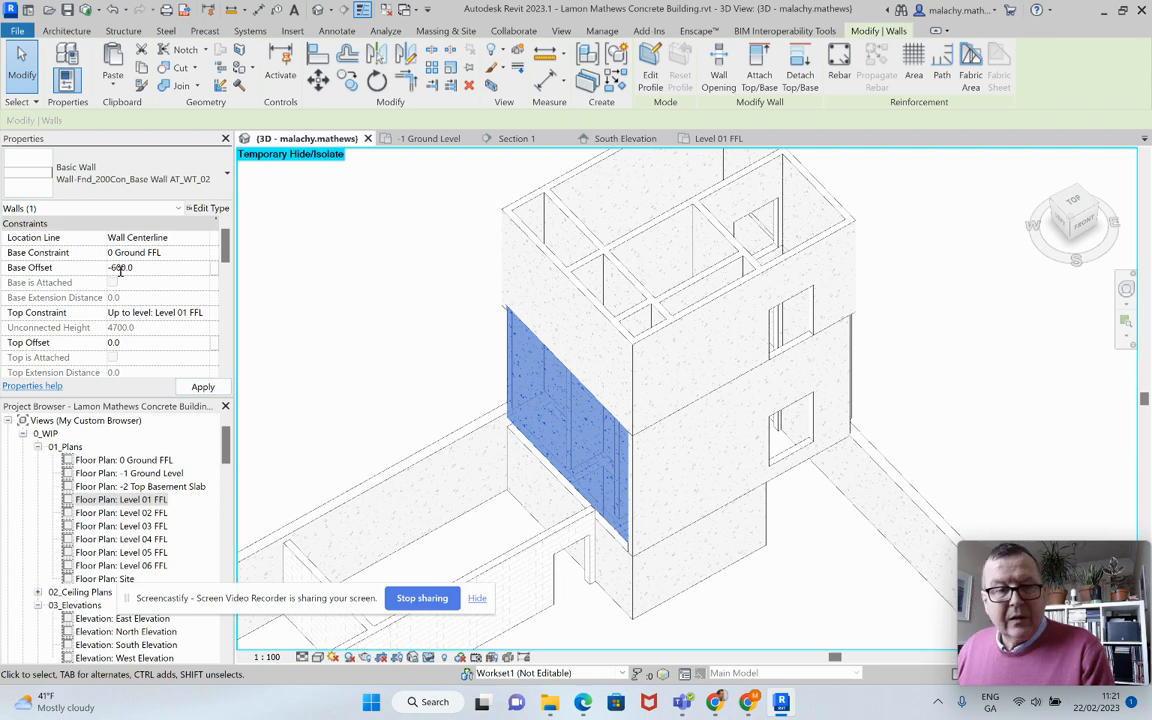
pyautogui.write('-600')
pyautogui.click(418, 278)
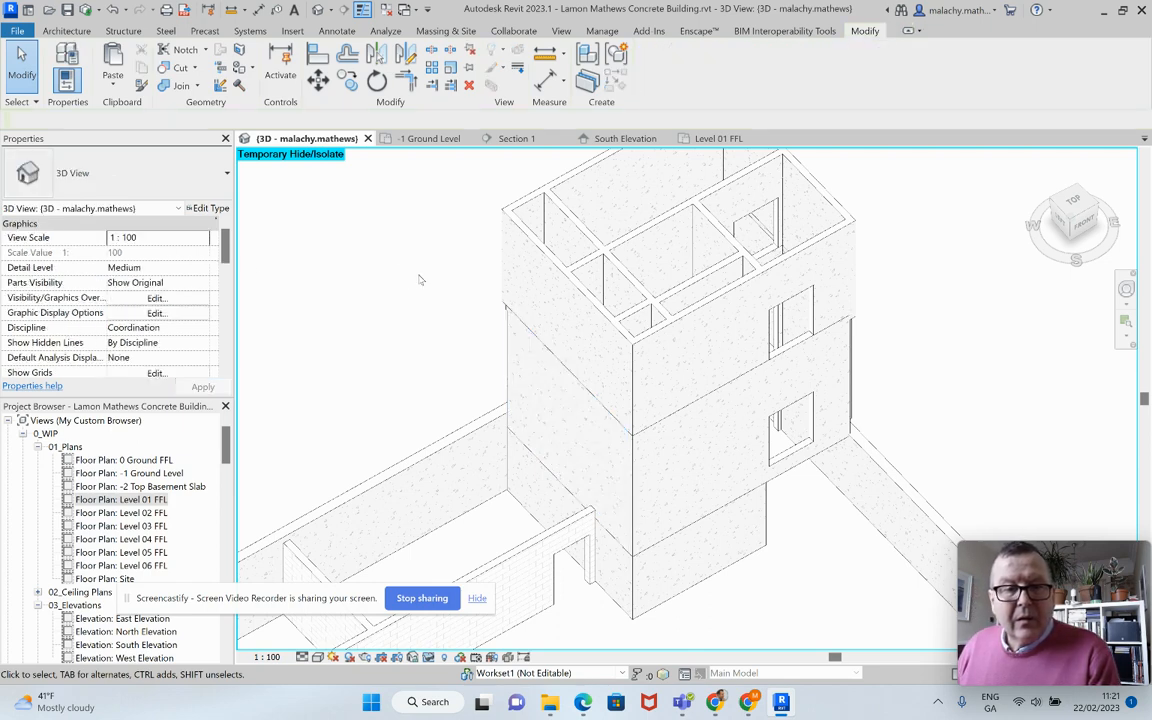
# - Save the model without synchronizing it with central, choosing to set reminder intervals instead
pyautogui.scroll(-2, 421, 278)
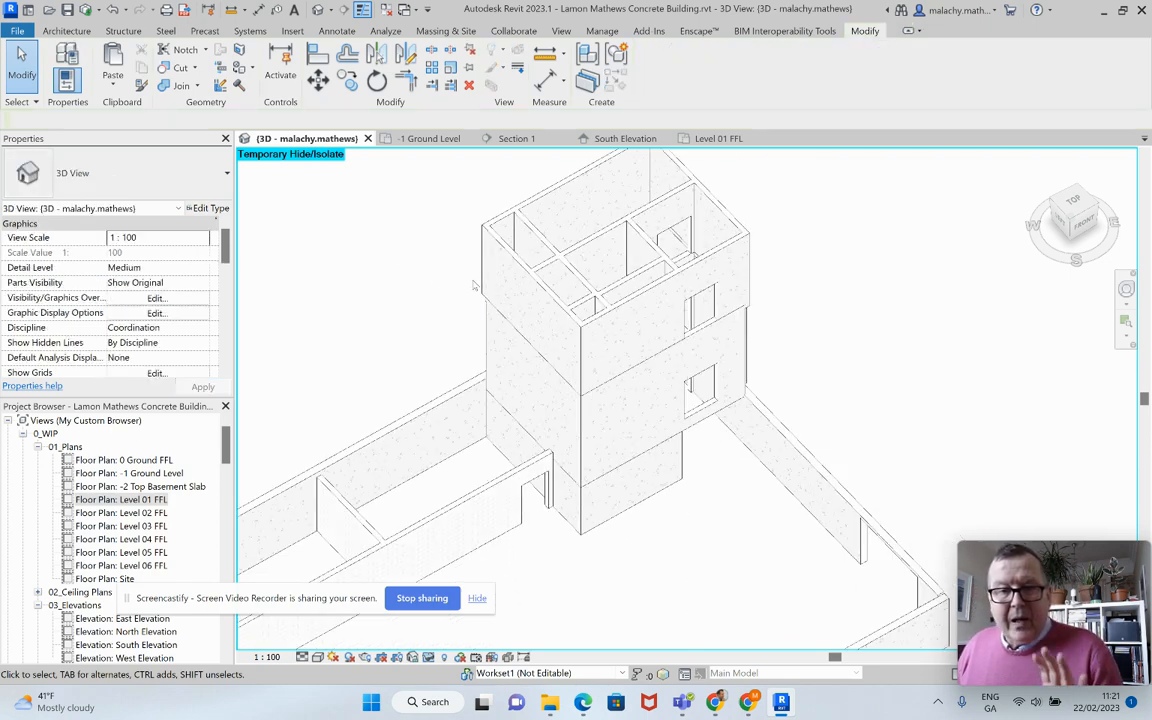
pyautogui.scroll(-3, 474, 285)
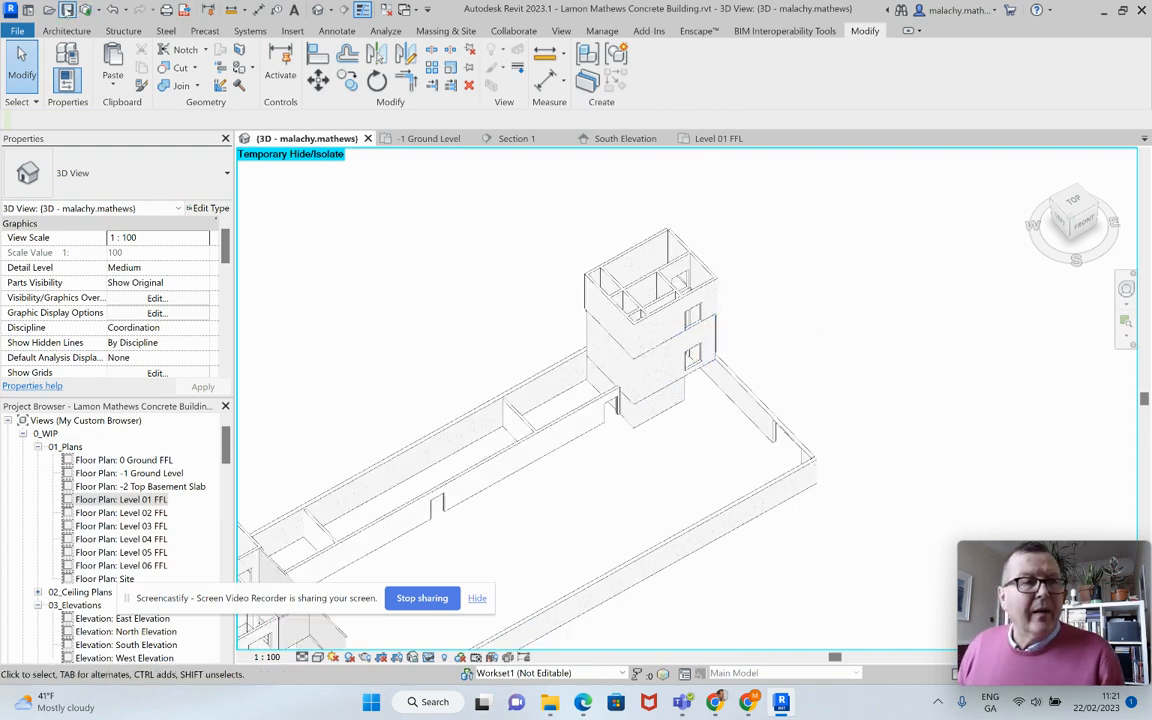
pyautogui.click(66, 9)
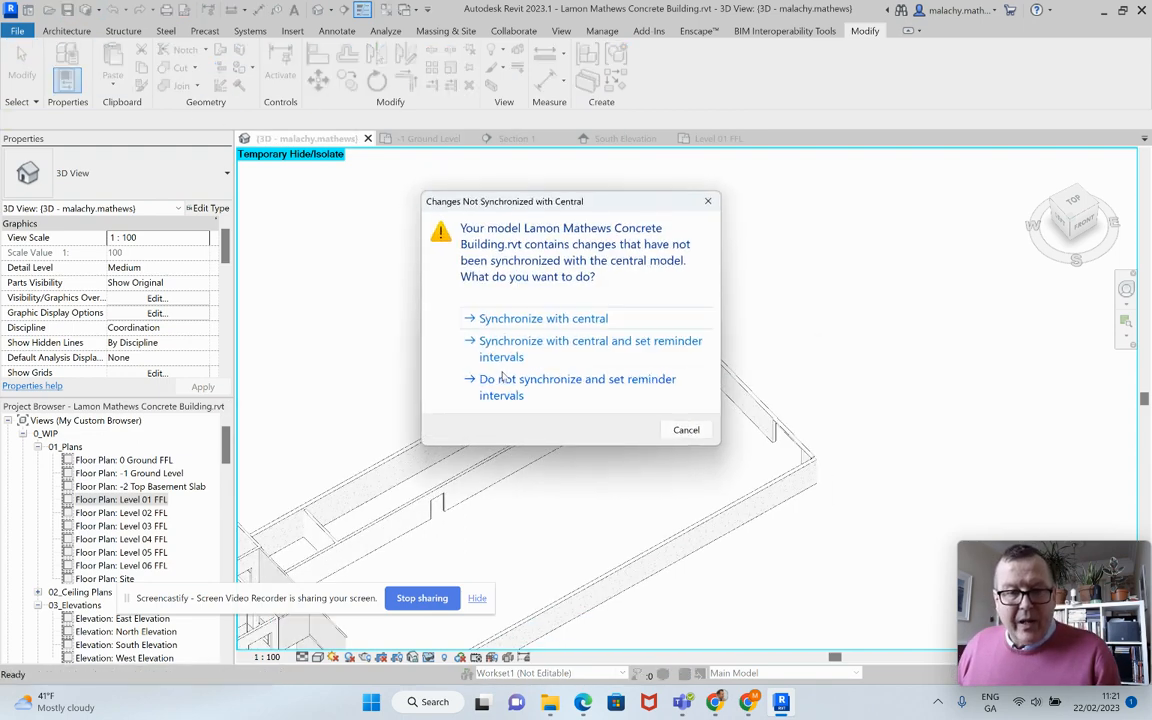
pyautogui.click(600, 384)
# - Reset the temporary hide/isolate in the 3D view to show the whole building
pyautogui.moveTo(600, 384); pyautogui.dragTo(777, 374, button='middle')
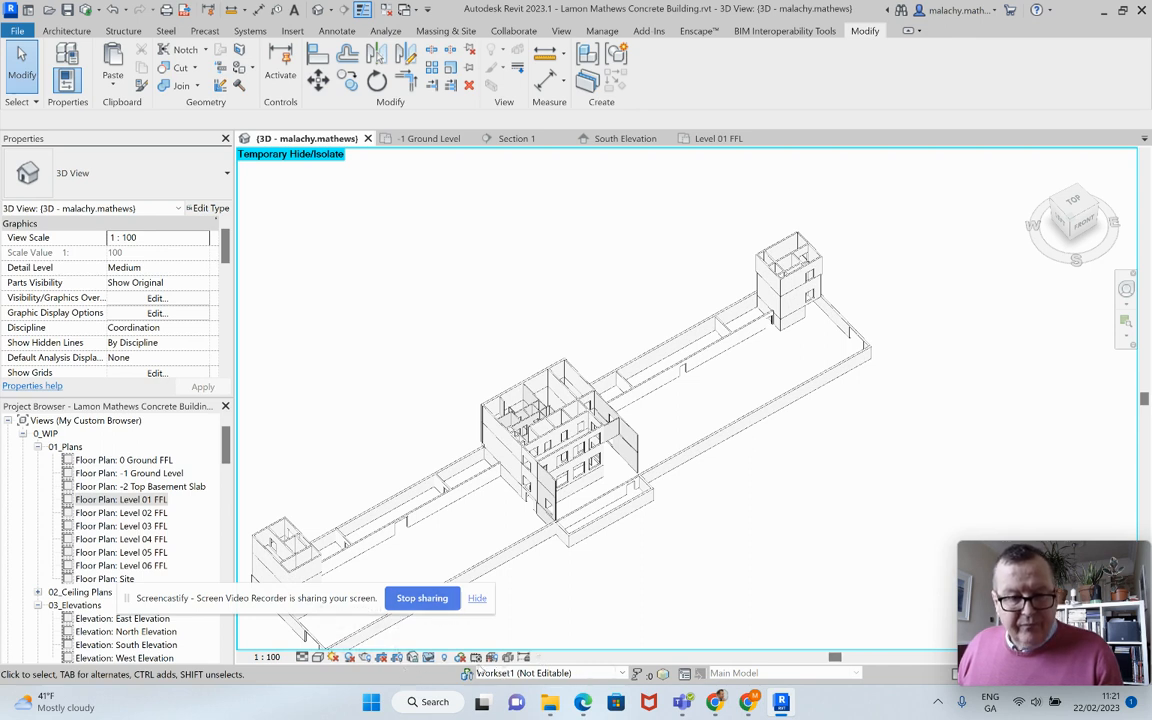
pyautogui.click(429, 658)
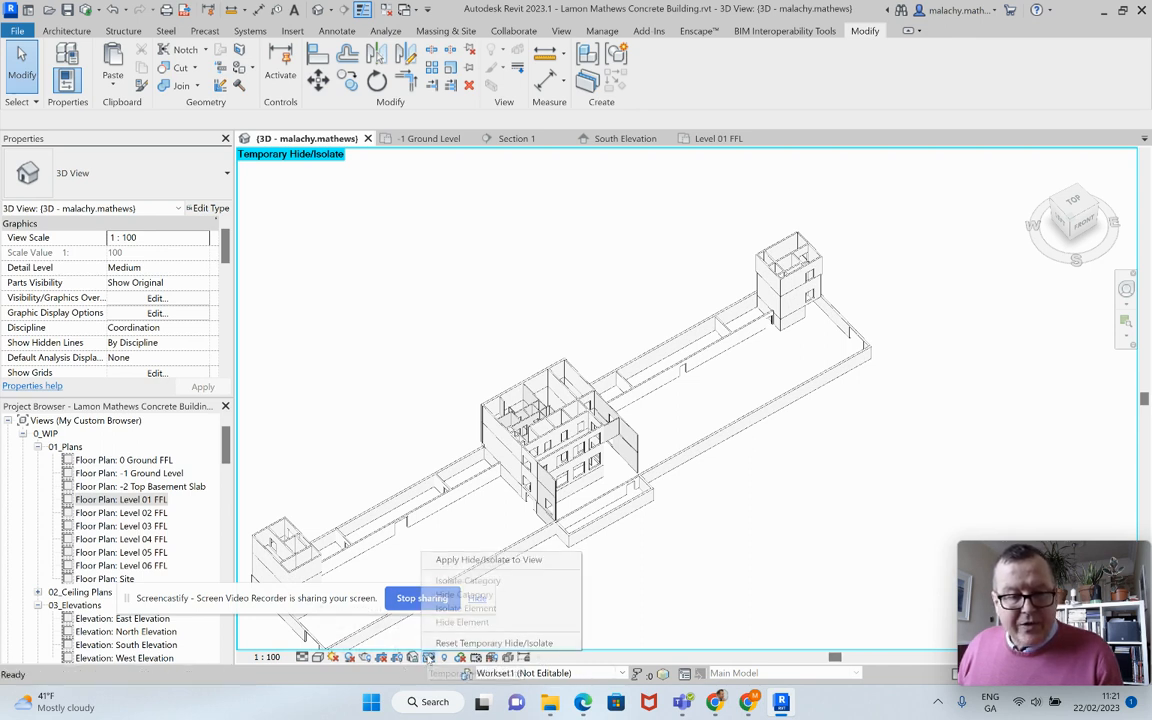
pyautogui.click(480, 643)
pyautogui.scroll(-1, 733, 581)
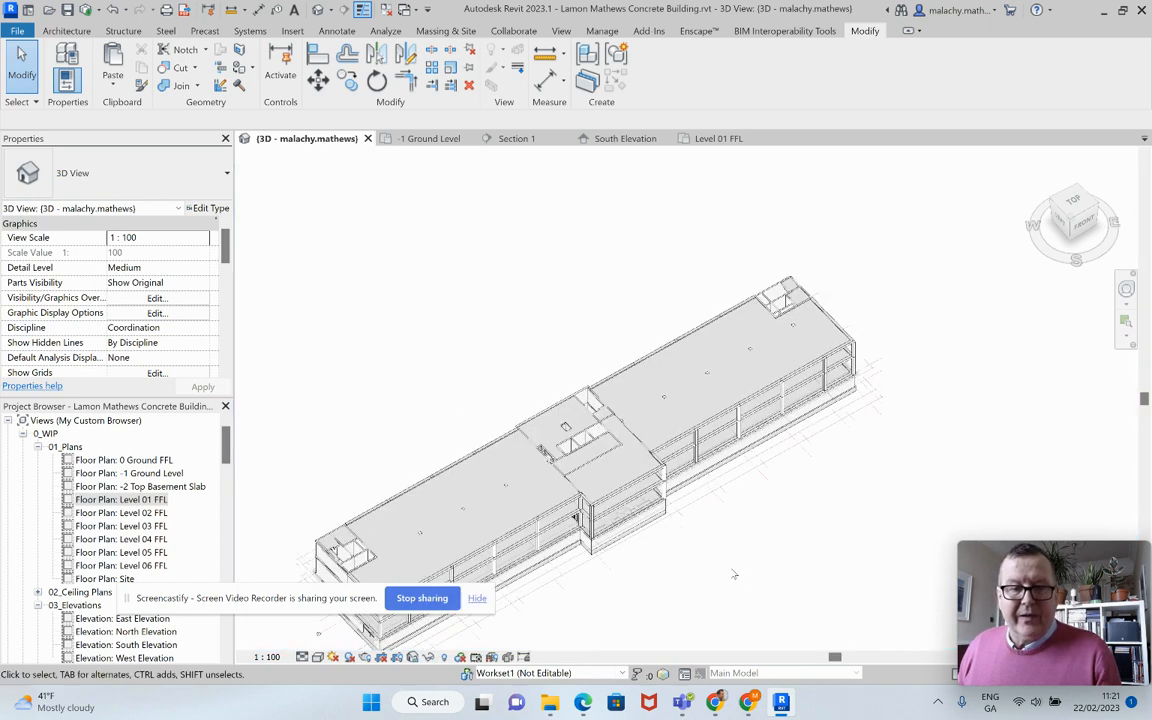
pyautogui.moveTo(732, 577); pyautogui.dragTo(794, 485, button='middle')
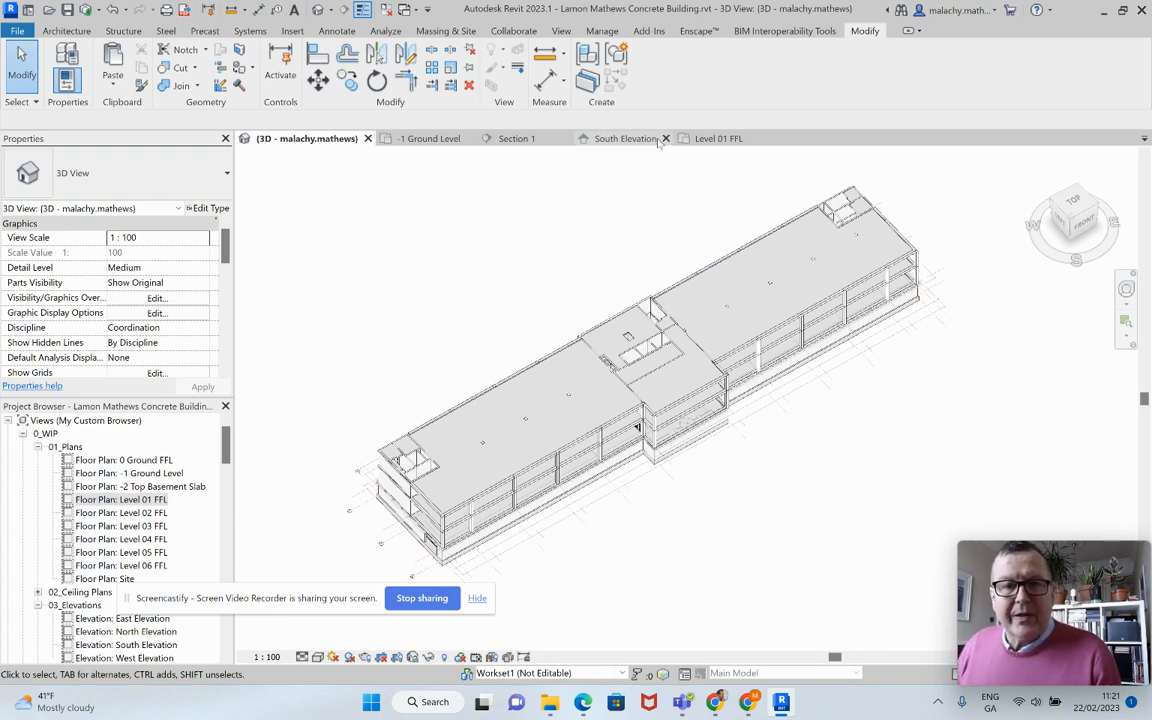
# - Select all elements of the upper storey across the building's full length in the South Elevation
pyautogui.click(625, 139)
pyautogui.scroll(-2, 900, 405)
pyautogui.moveTo(895, 408); pyautogui.dragTo(876, 408, button='middle')
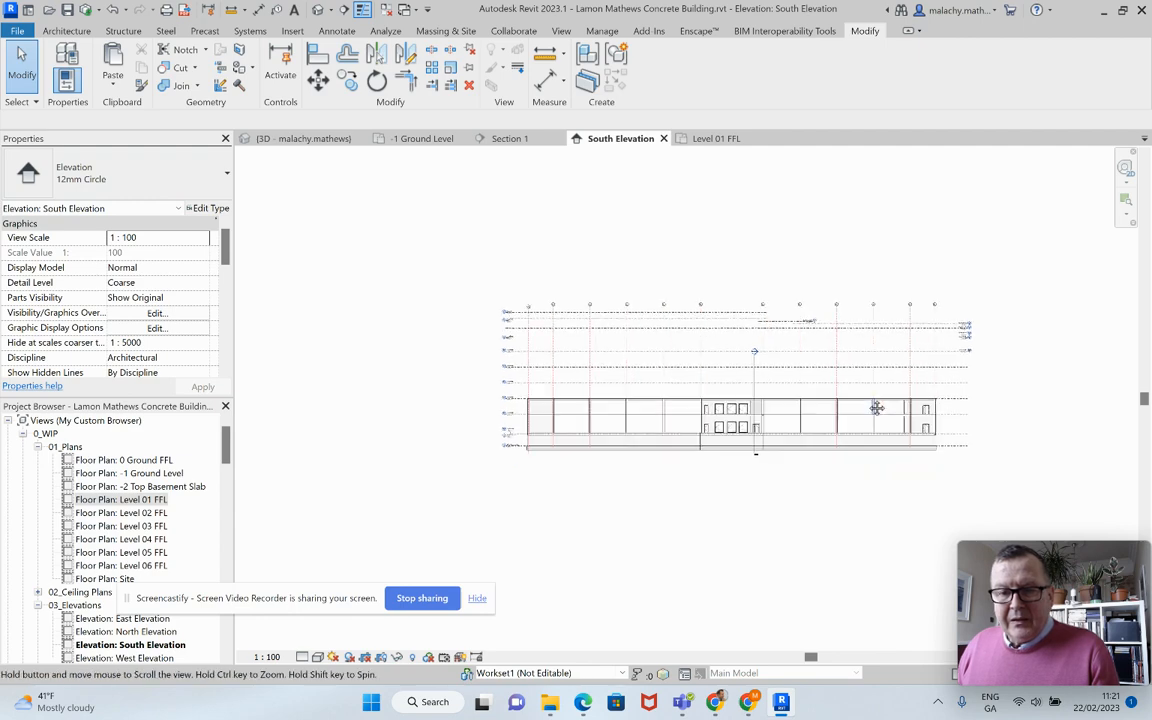
pyautogui.scroll(4, 876, 408)
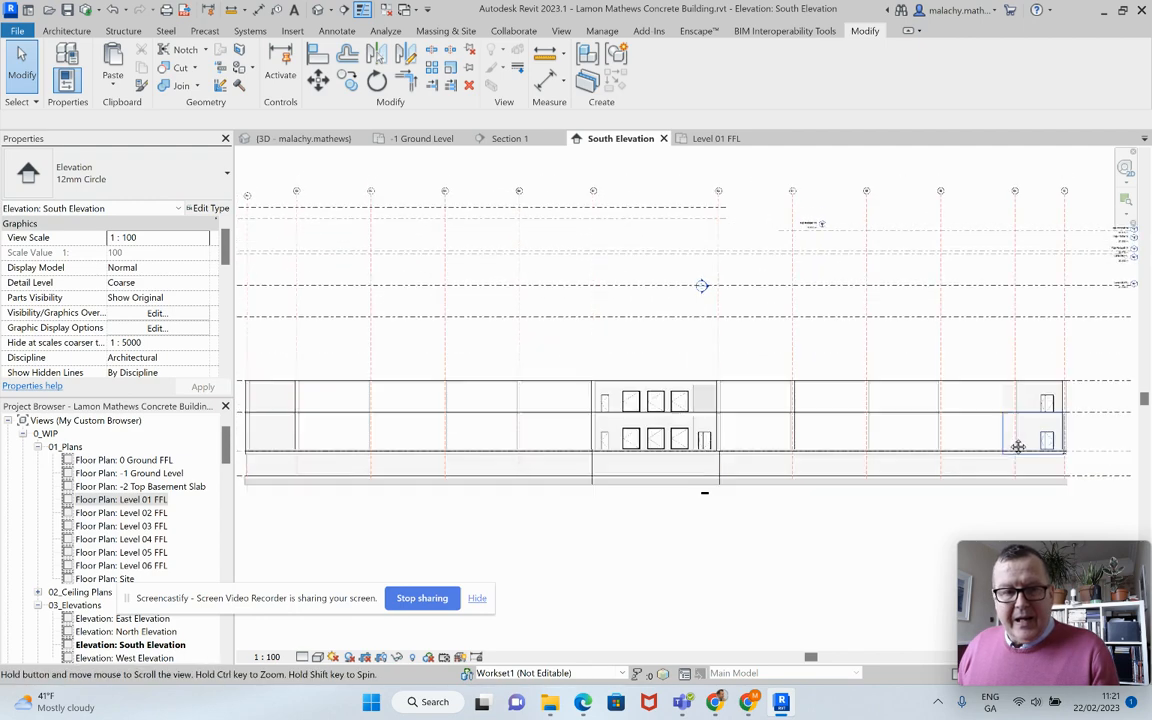
pyautogui.scroll(-1, 1018, 447)
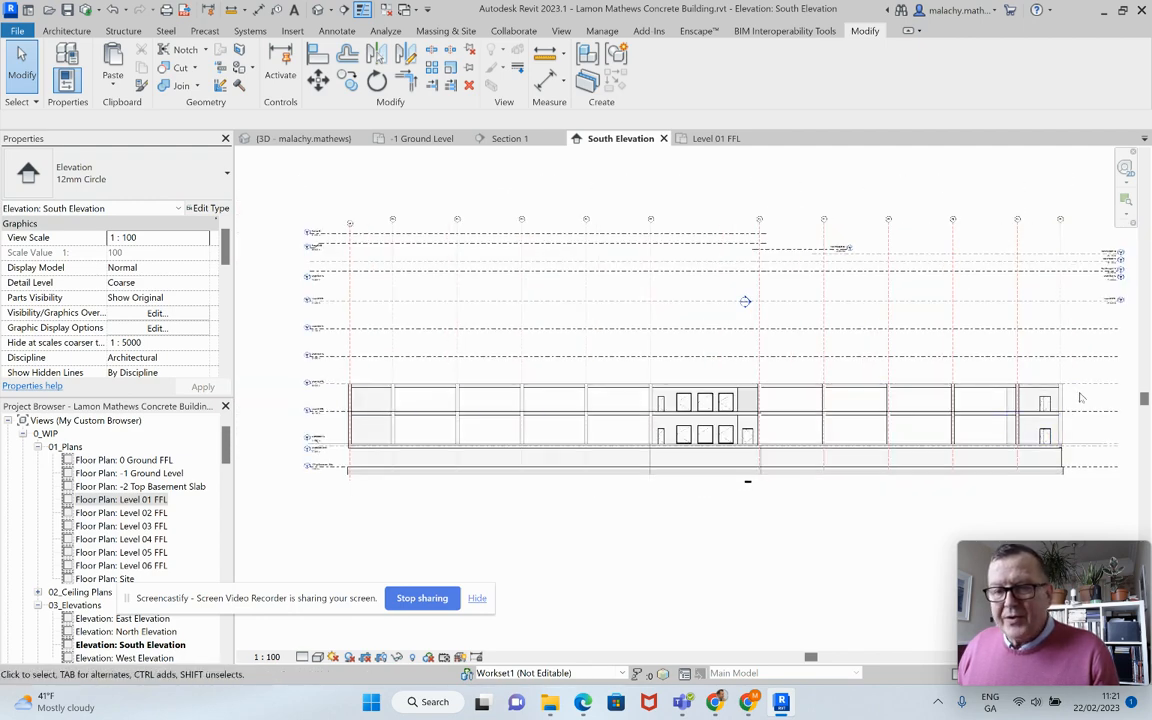
pyautogui.moveTo(1090, 398); pyautogui.dragTo(300, 407)
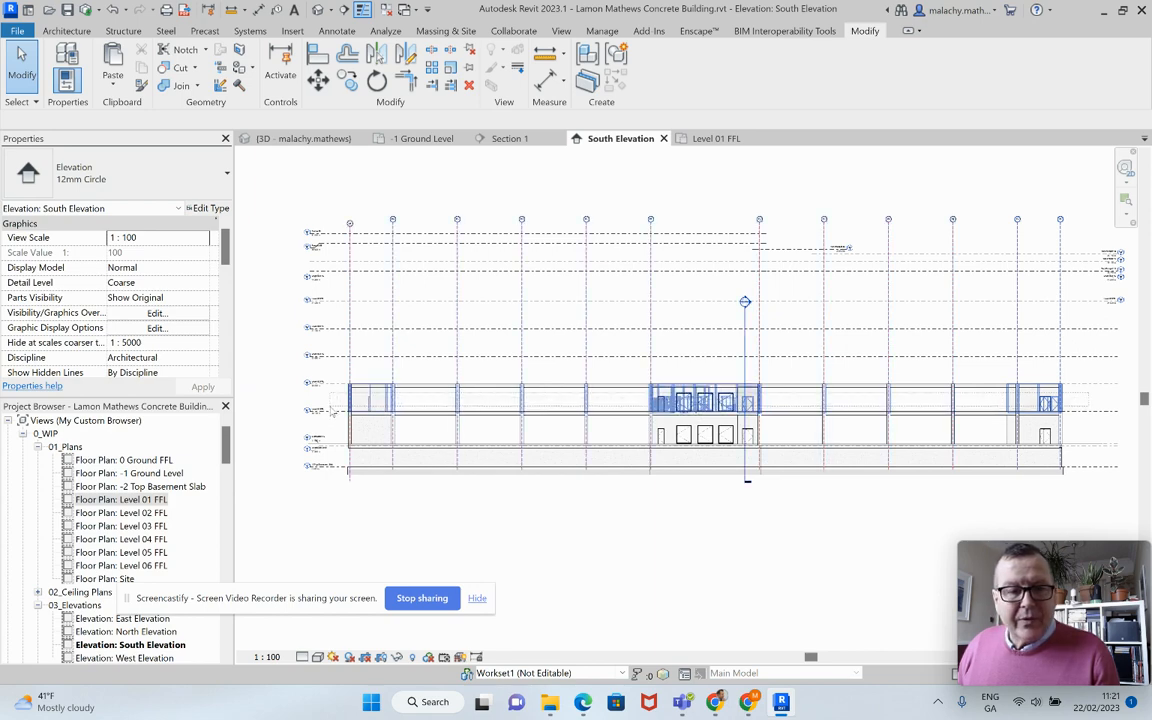
pyautogui.moveTo(332, 412); pyautogui.dragTo(332, 412)
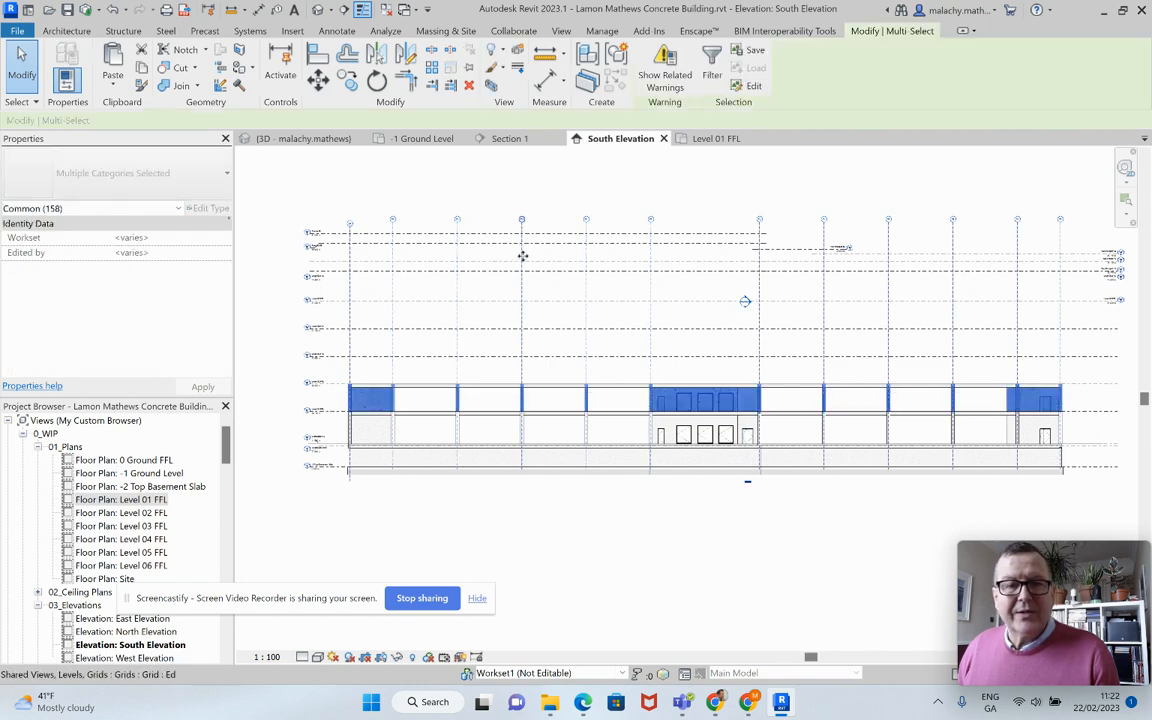
# - Filter the selection to exclude the Views and Grids categories
pyautogui.click(712, 64)
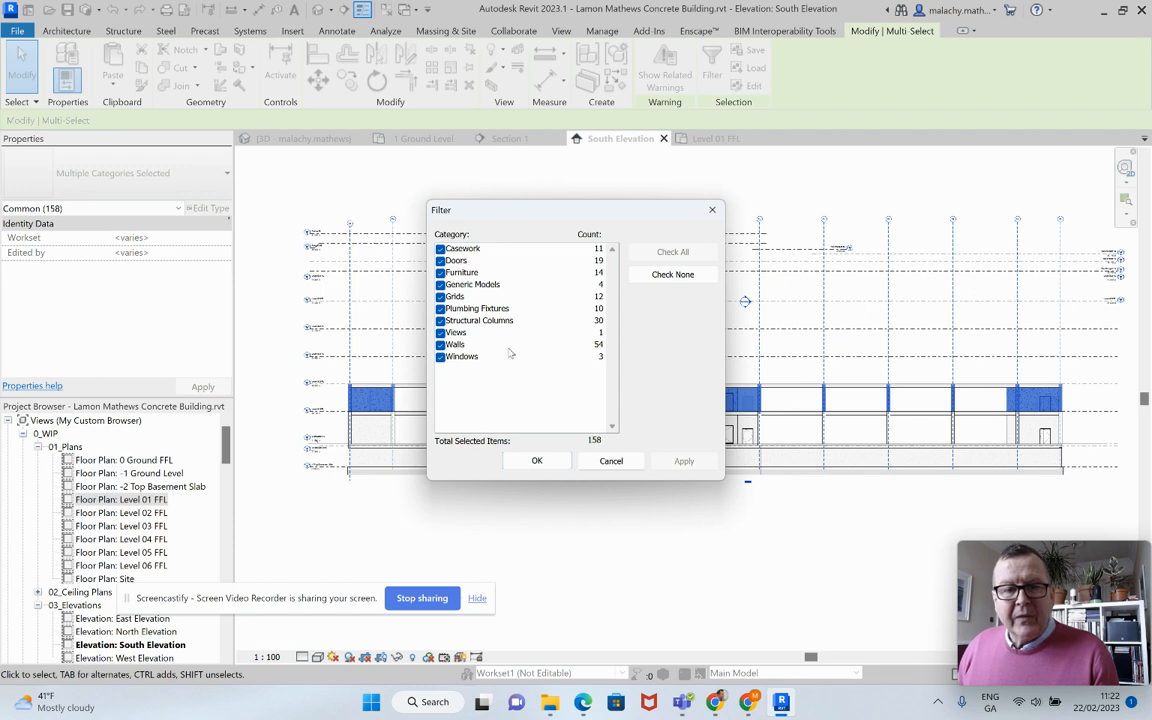
pyautogui.click(440, 332)
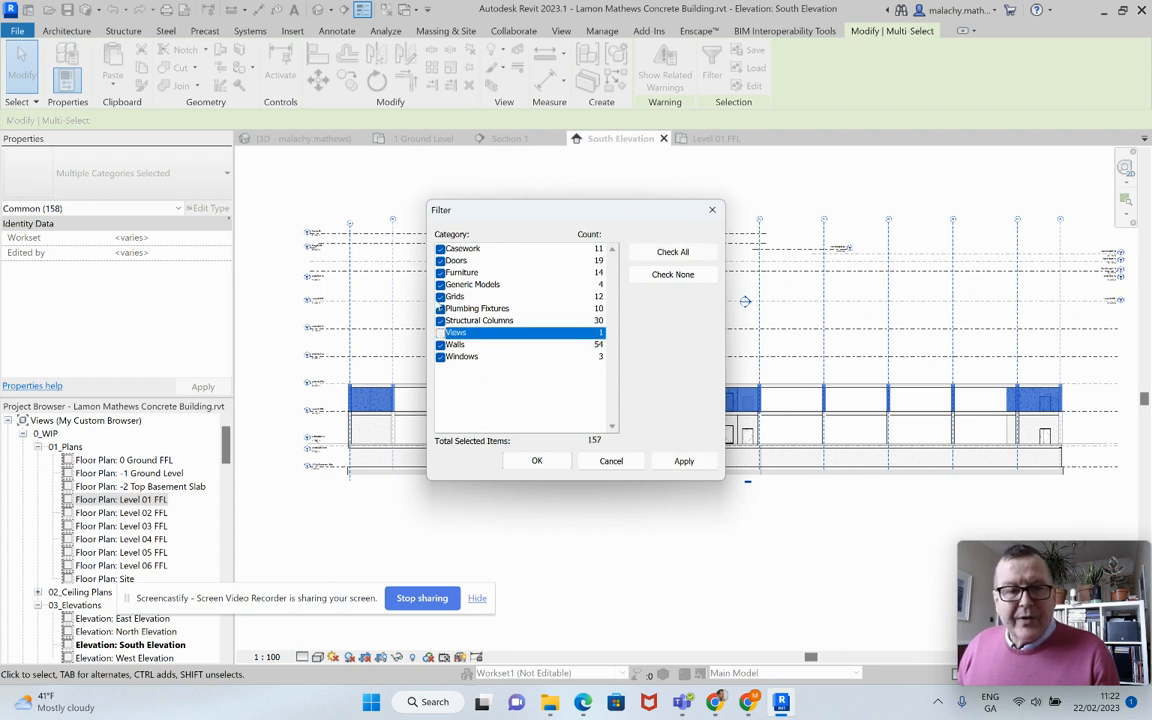
pyautogui.click(440, 297)
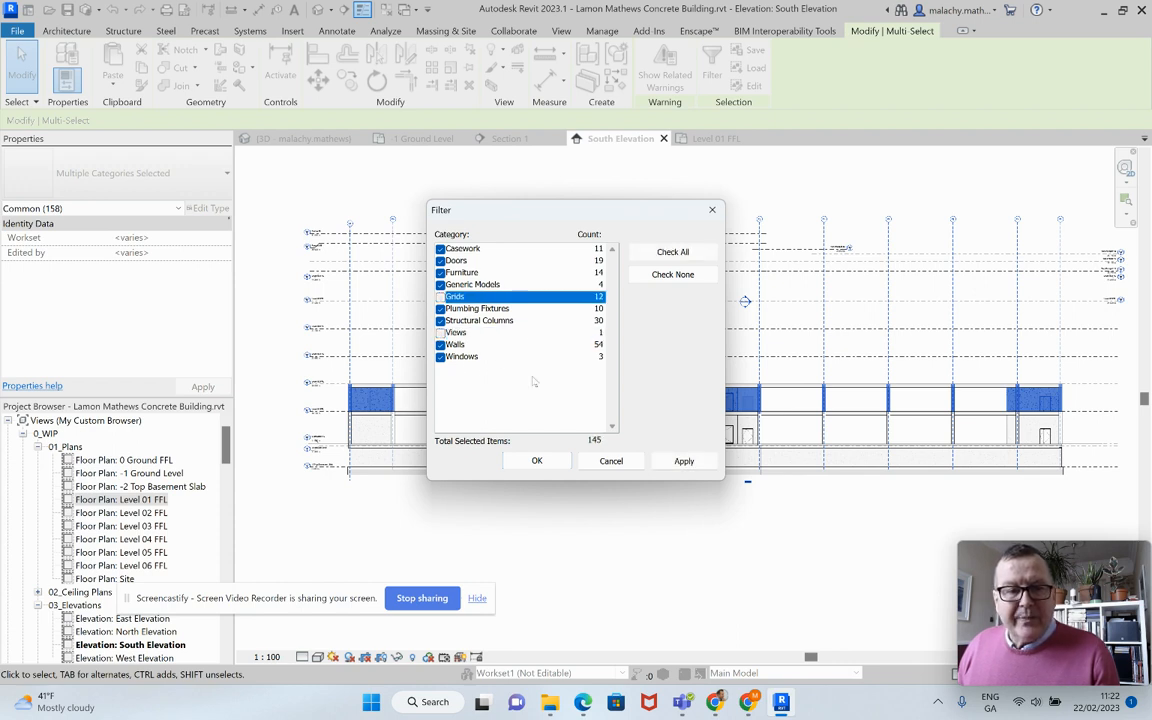
pyautogui.click(540, 461)
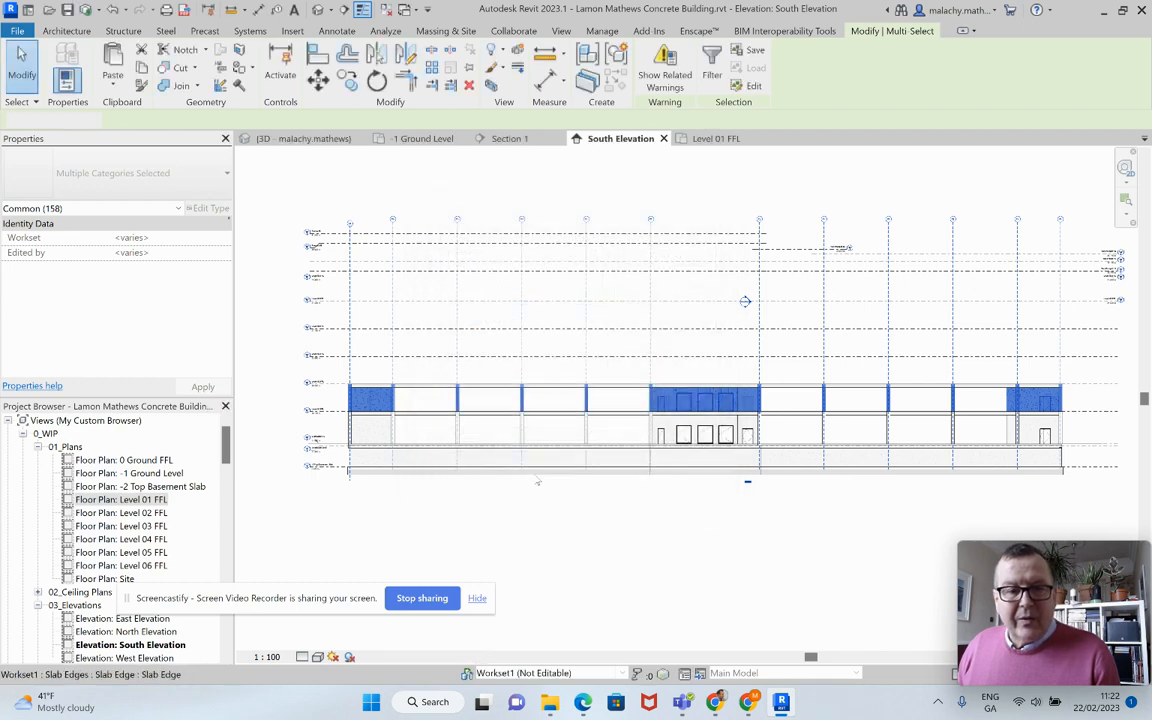
# - Add the uppermost floor slab and its slab edges to the current selection in the 3D view
pyautogui.click(324, 140)
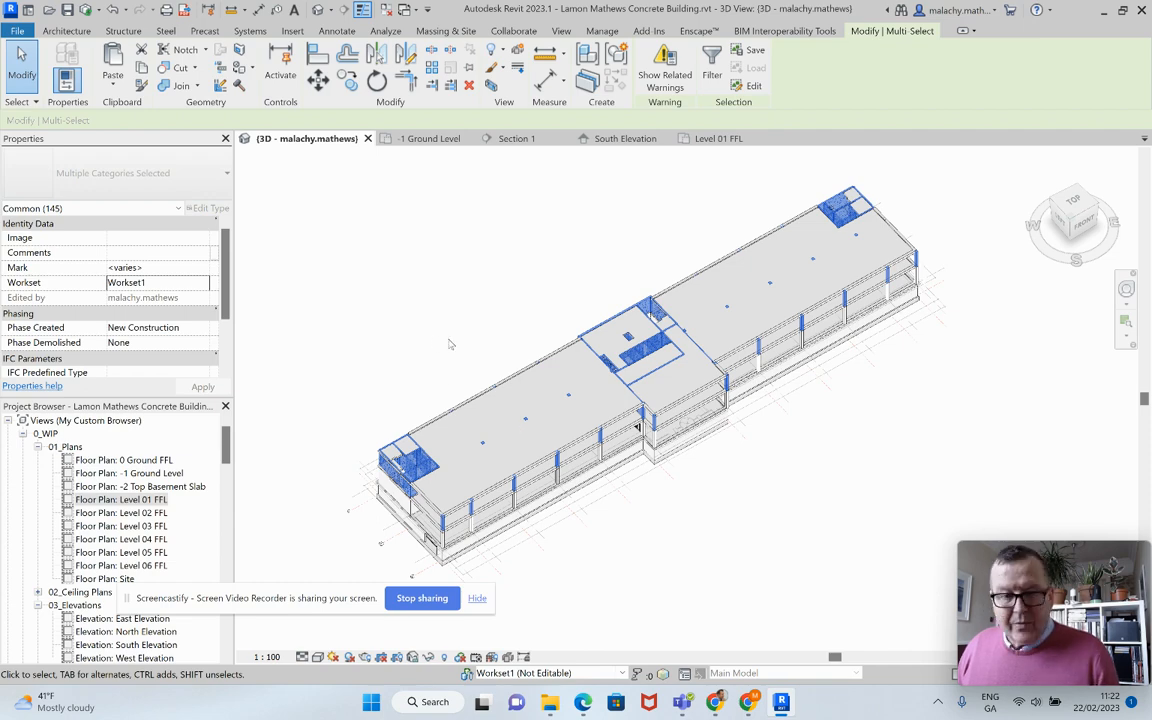
pyautogui.scroll(3, 440, 335)
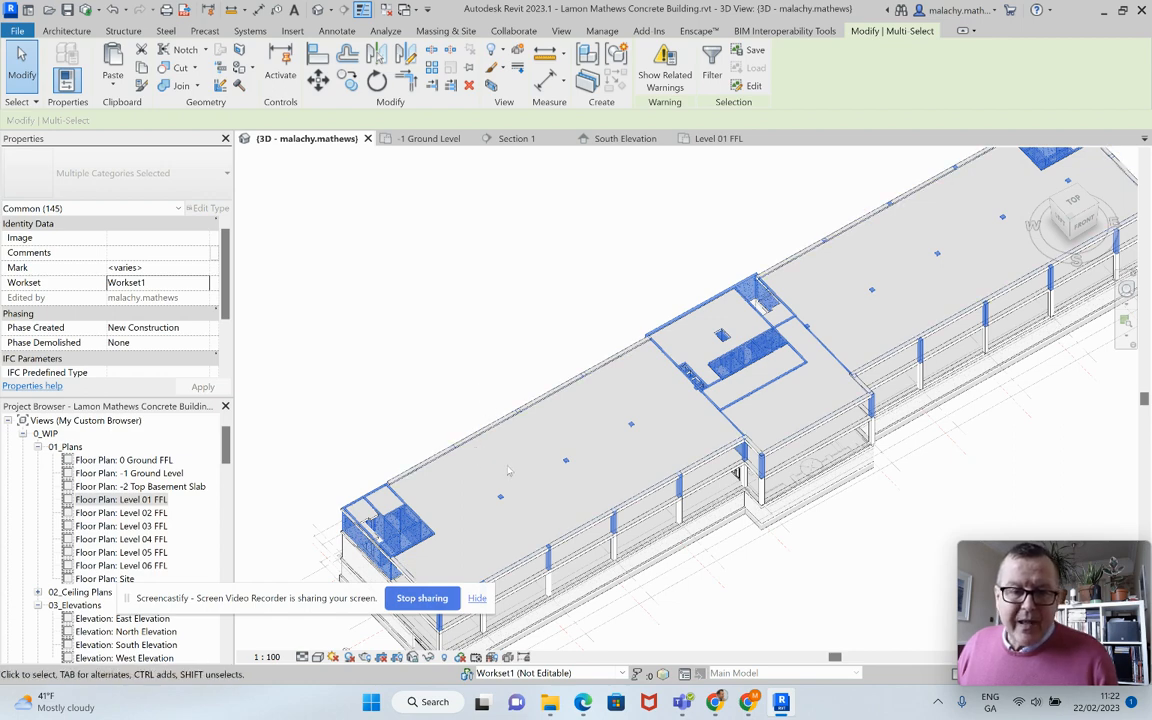
pyautogui.scroll(5, 460, 420)
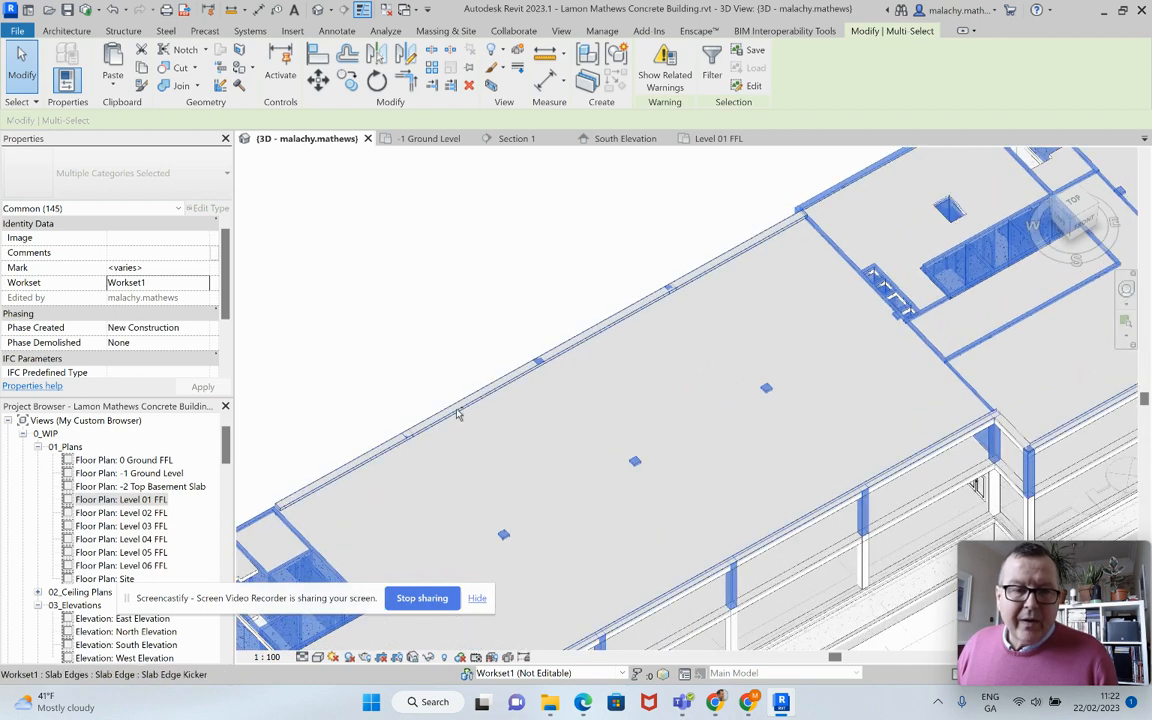
pyautogui.keyDown('ctrl'); pyautogui.click(465, 418); pyautogui.keyUp('ctrl')
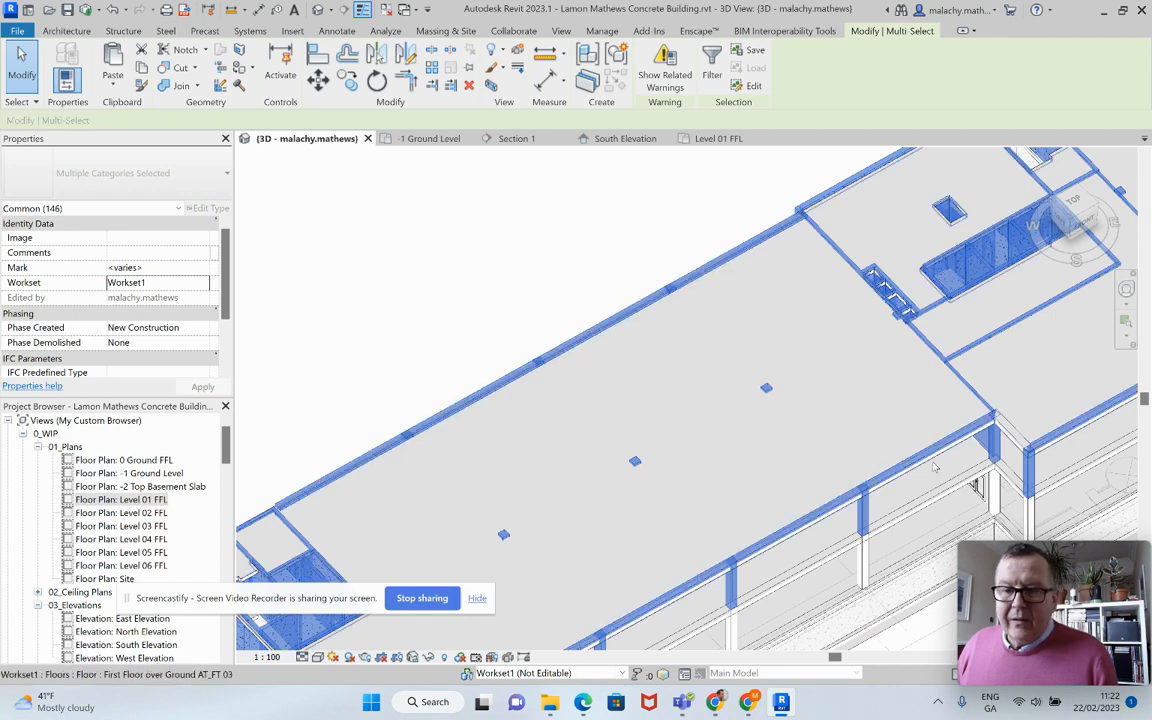
pyautogui.keyDown('ctrl'); pyautogui.click(1012, 439); pyautogui.keyUp('ctrl')
pyautogui.moveTo(1015, 401); pyautogui.dragTo(749, 349, button='middle')
pyautogui.scroll(2, 749, 349)
pyautogui.keyDown('ctrl'); pyautogui.click(866, 386); pyautogui.keyUp('ctrl')
pyautogui.scroll(-5, 708, 418)
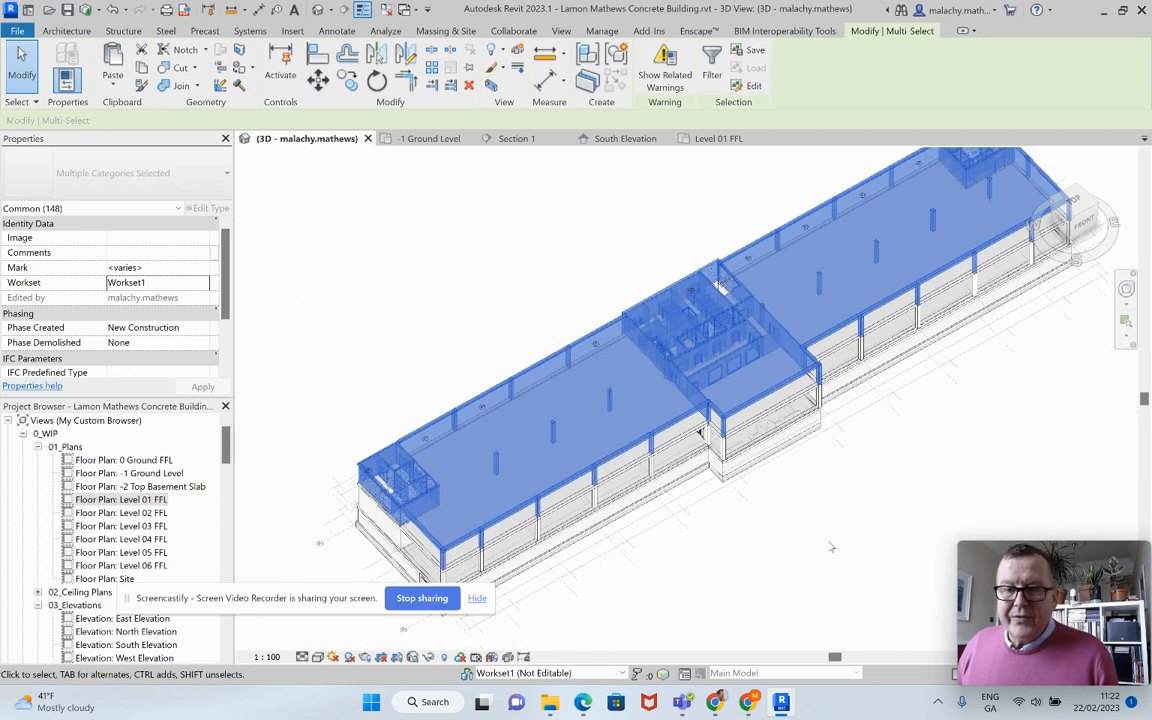
pyautogui.scroll(-2, 831, 547)
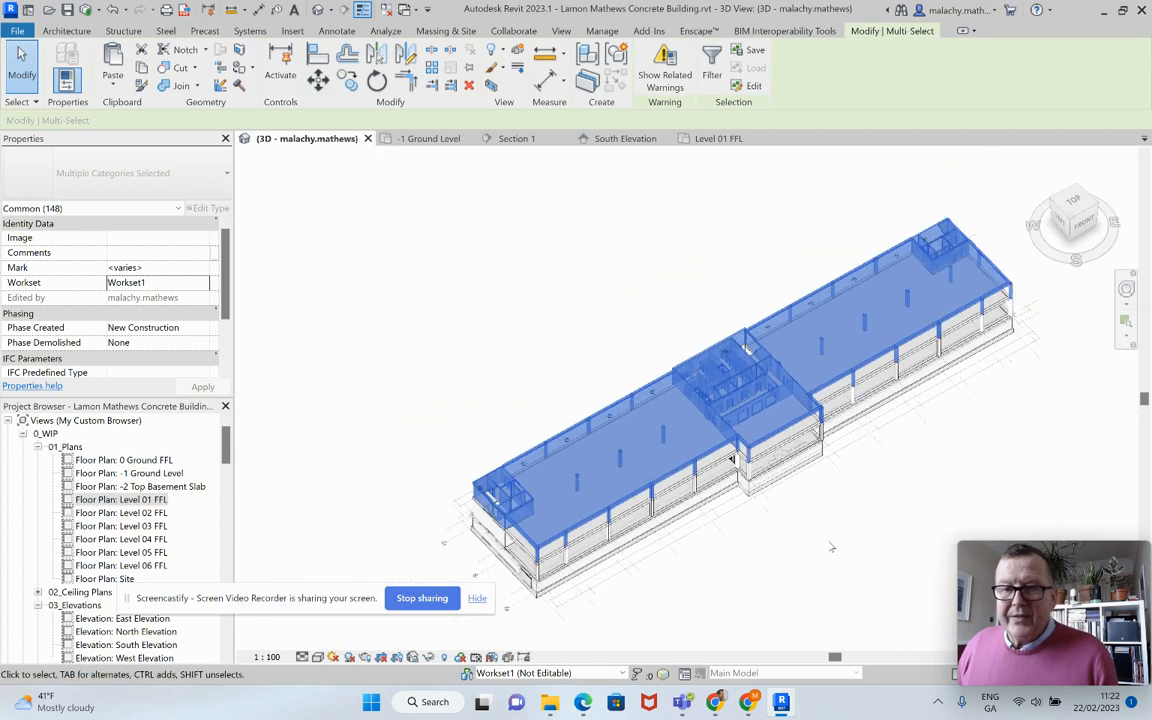
# - Copy the selected storey and paste it aligned to Level 02, Level 03, Level 04 and Level 05 FFL
pyautogui.click(142, 69)
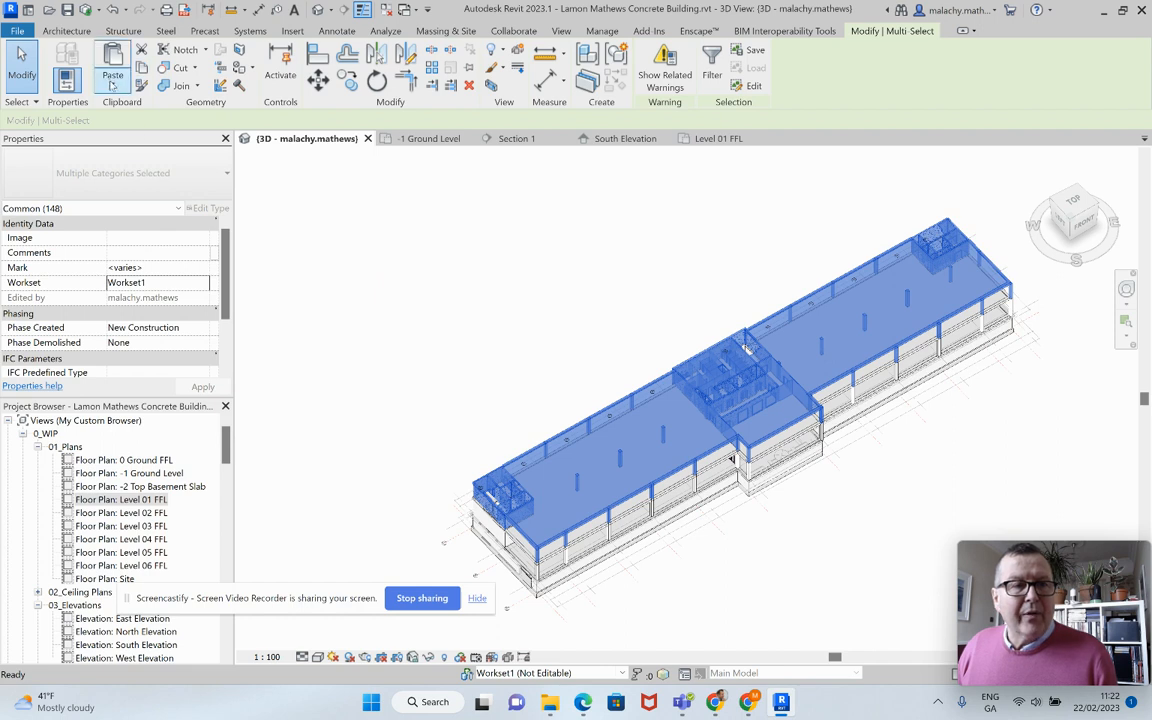
pyautogui.click(113, 85)
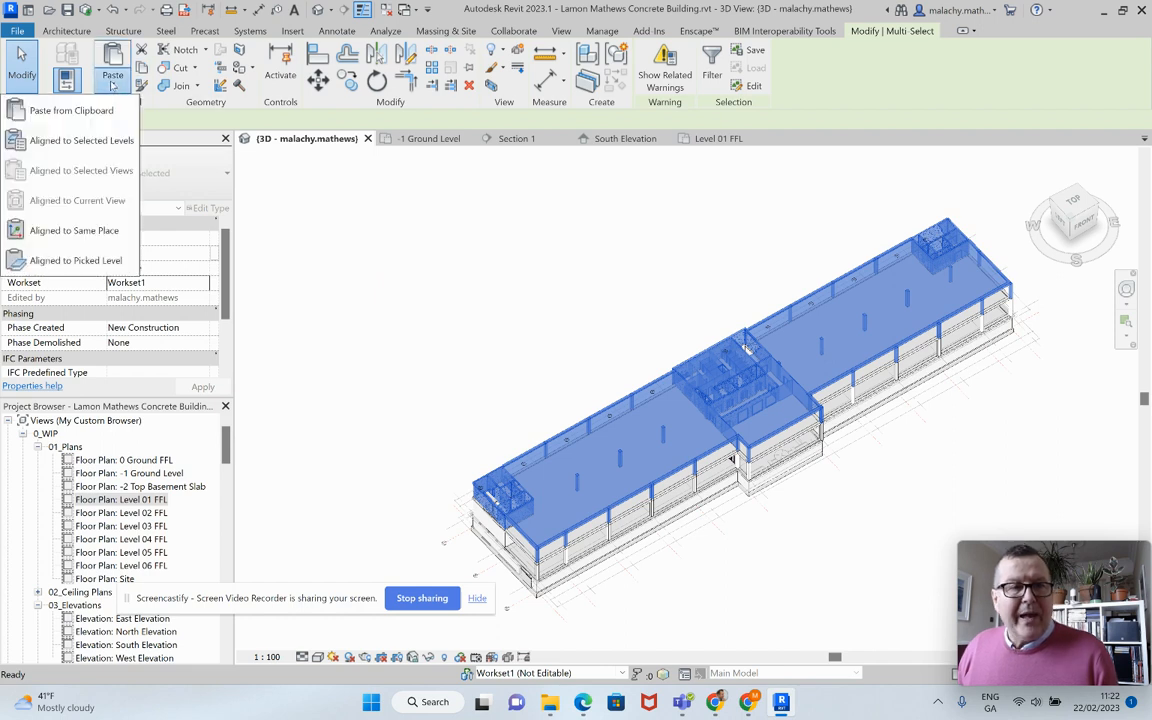
pyautogui.click(109, 140)
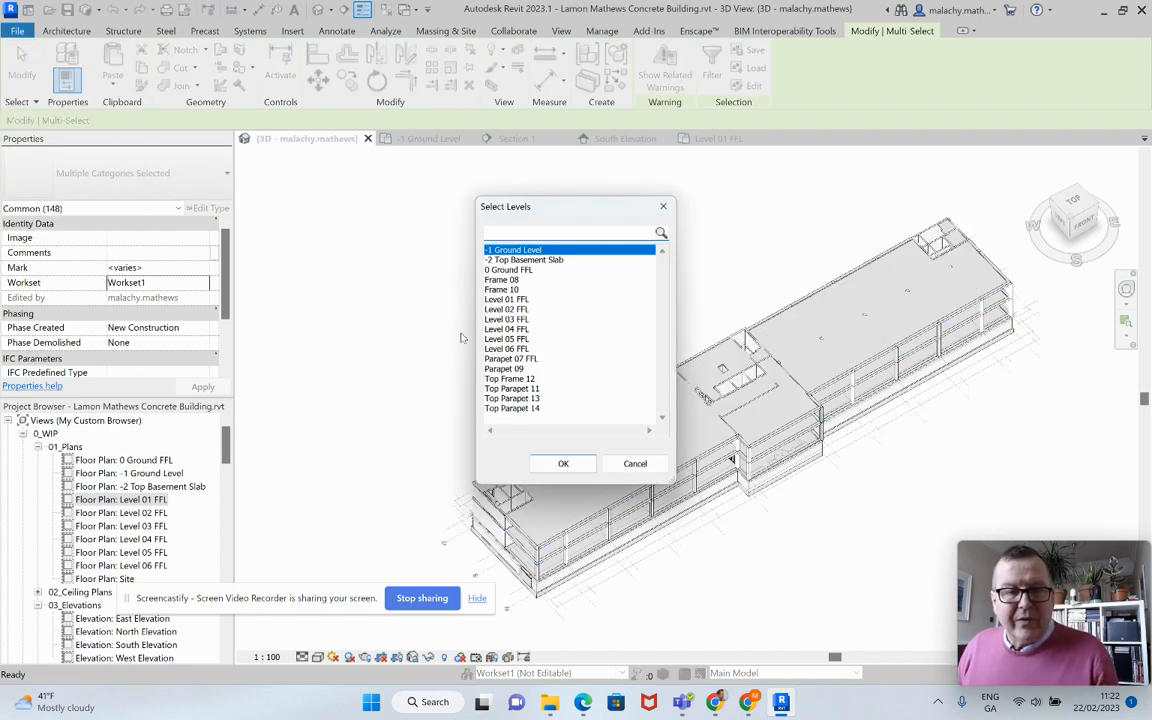
pyautogui.click(510, 309)
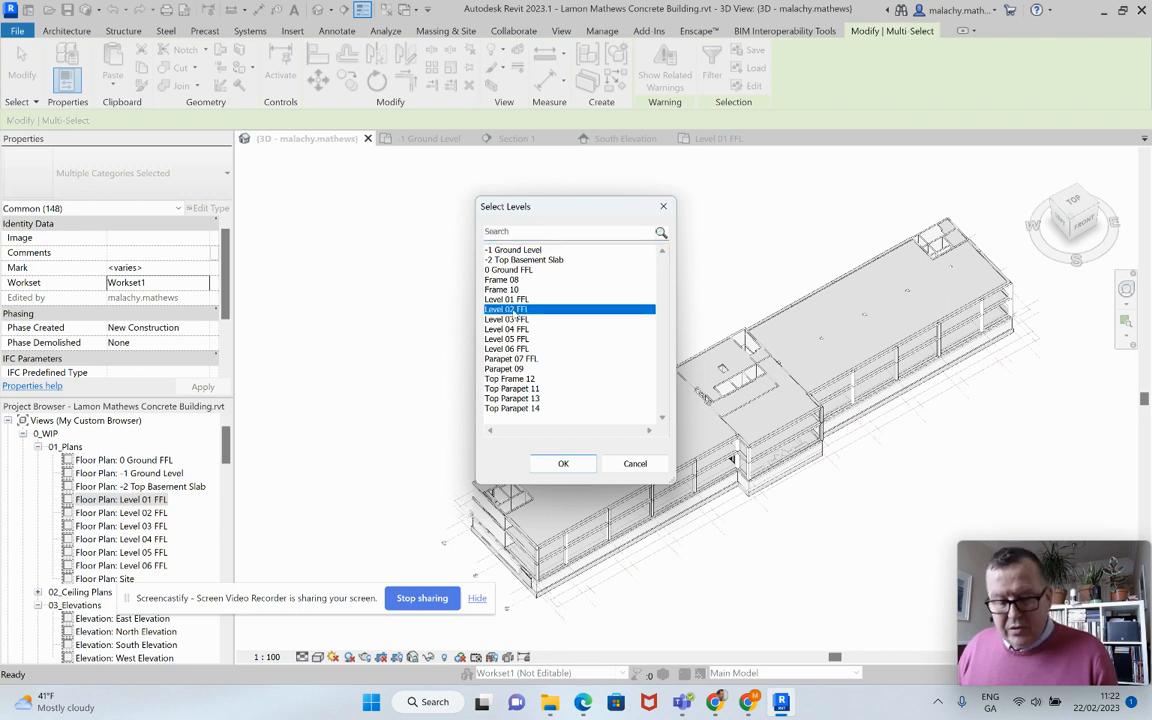
pyautogui.keyDown('ctrl'); pyautogui.click(518, 321); pyautogui.keyUp('ctrl')
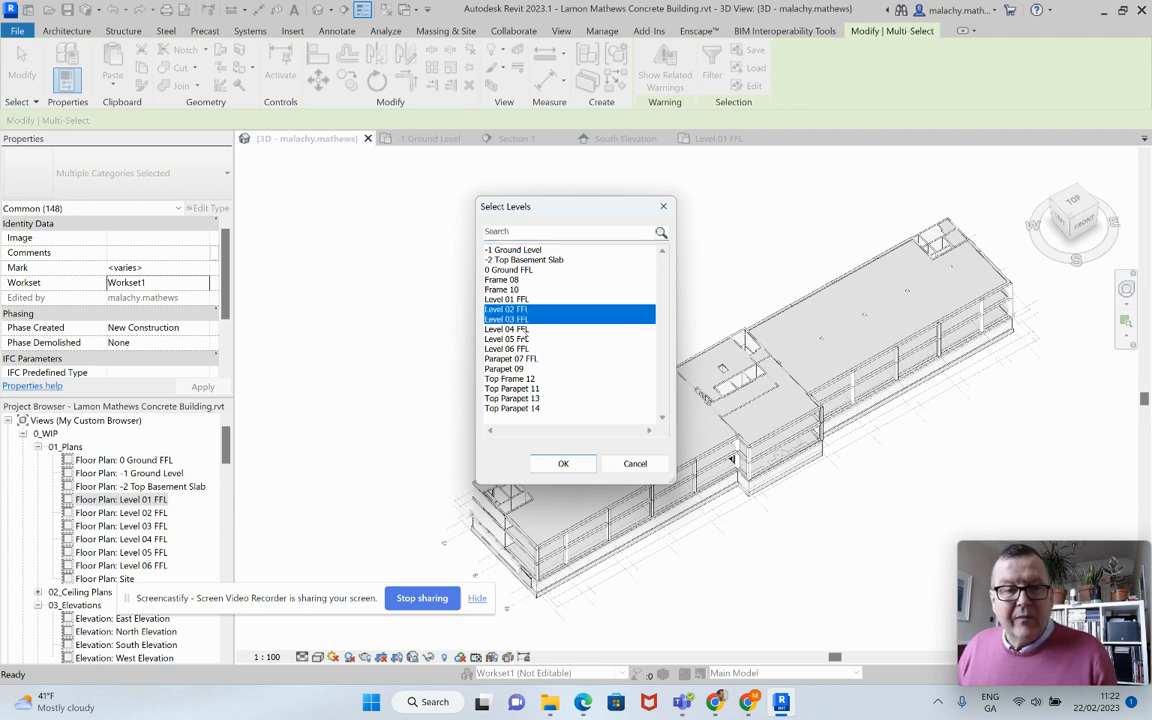
pyautogui.keyDown('ctrl'); pyautogui.click(518, 329); pyautogui.keyUp('ctrl')
pyautogui.keyDown('ctrl'); pyautogui.click(522, 339); pyautogui.keyUp('ctrl')
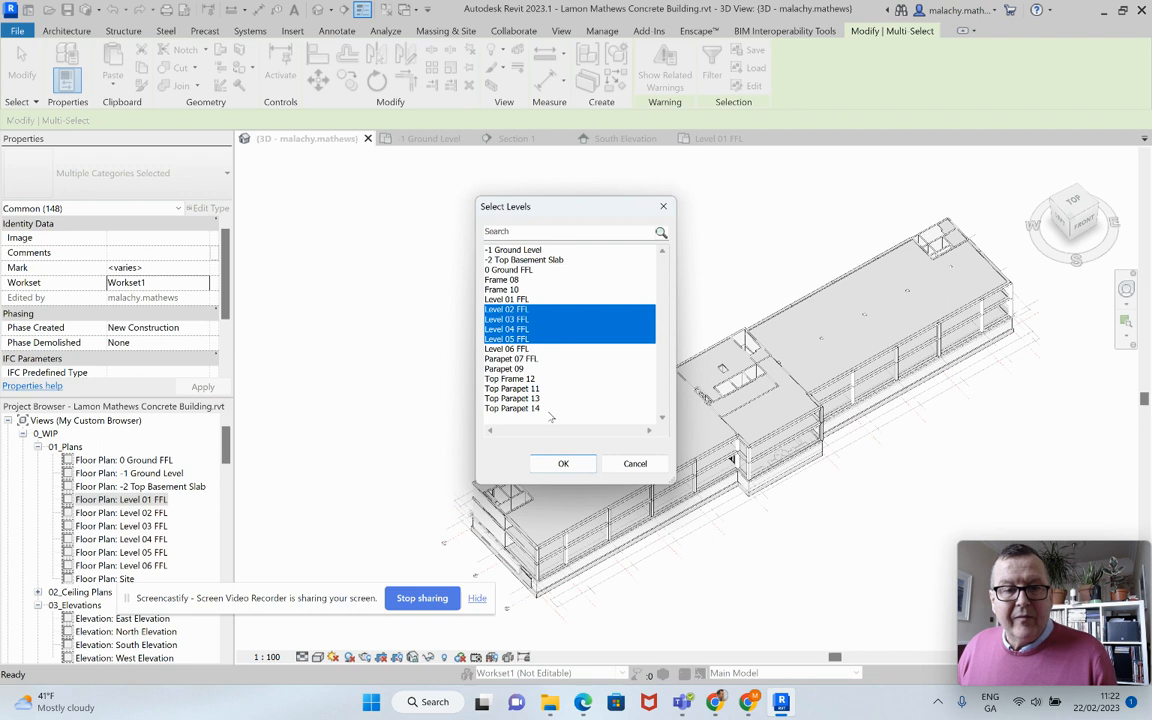
pyautogui.click(563, 463)
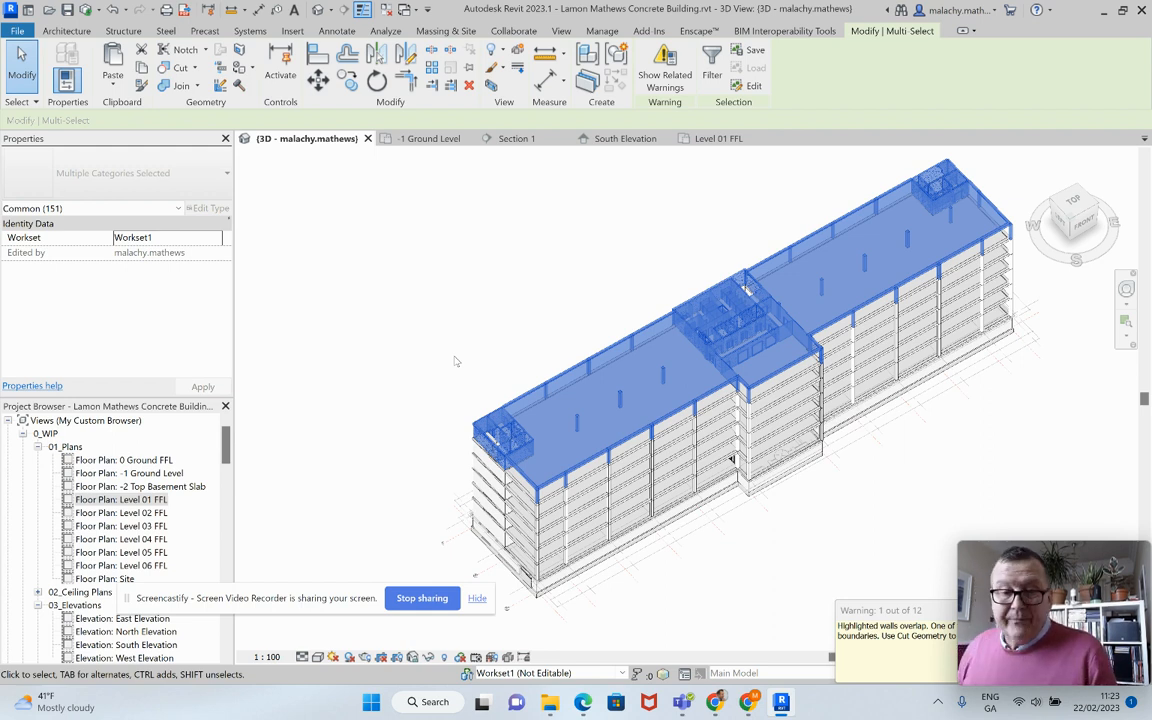
pyautogui.click(455, 361)
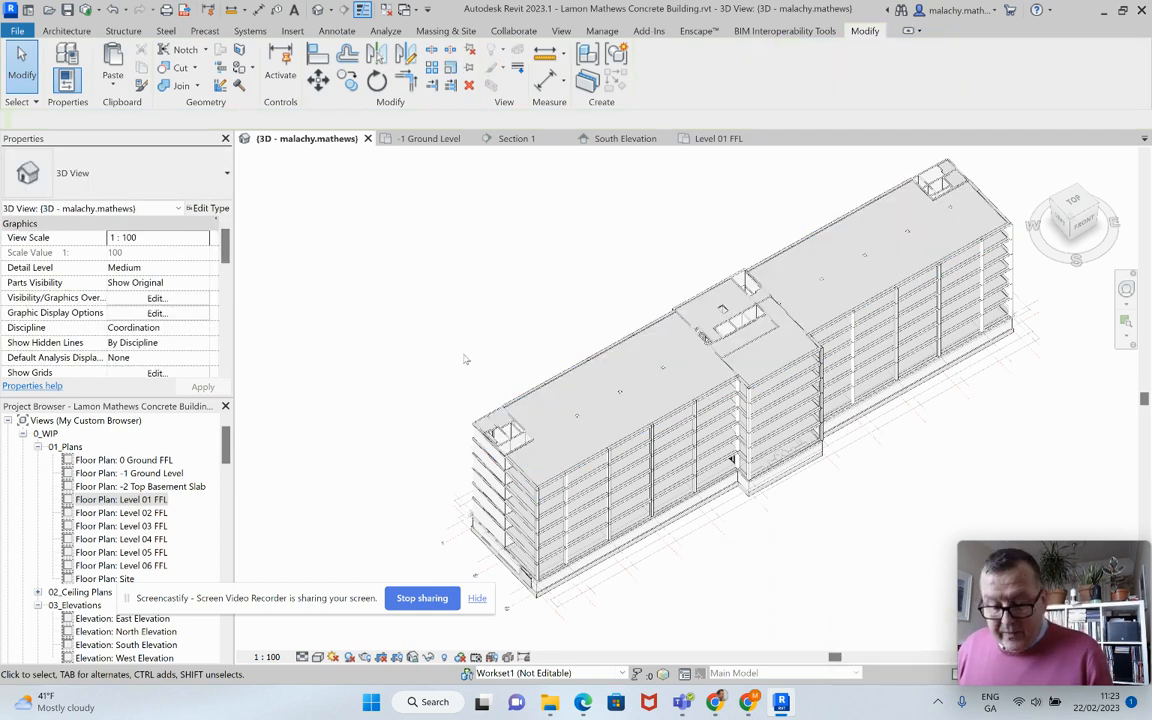
# - Check the copied storeys in the Level 03, 04 and 05 FFL floor plans and from several sides in 3D
pyautogui.doubleClick(153, 528)
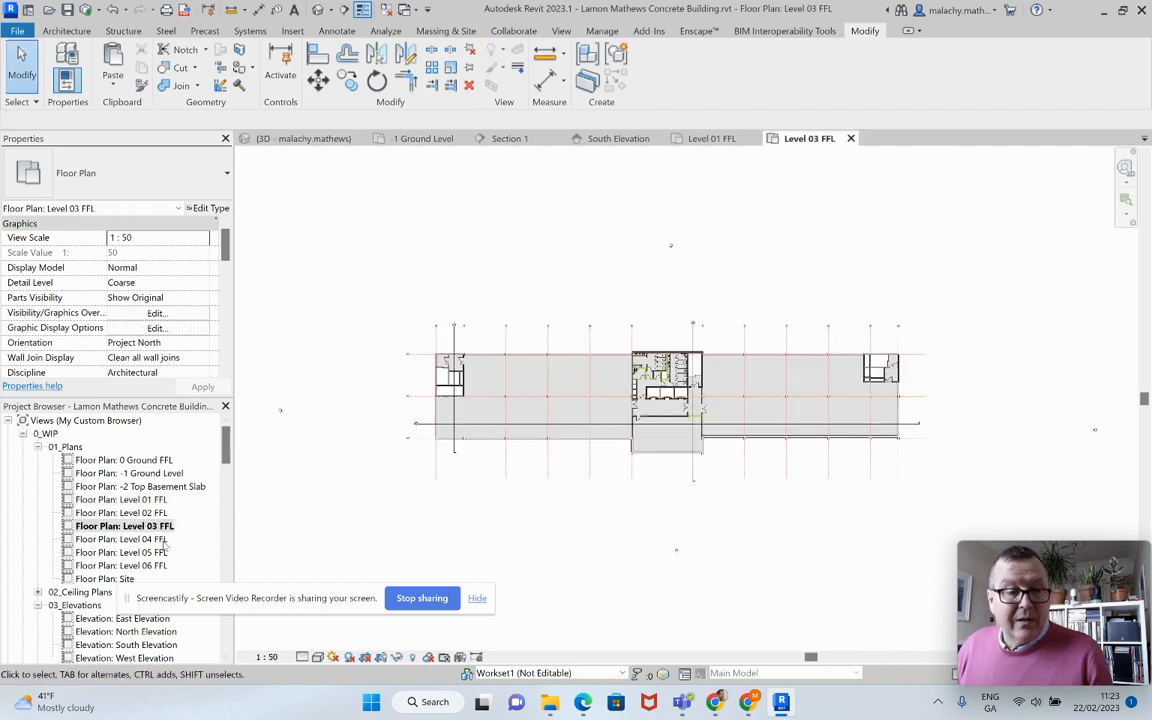
pyautogui.doubleClick(150, 540)
pyautogui.doubleClick(150, 552)
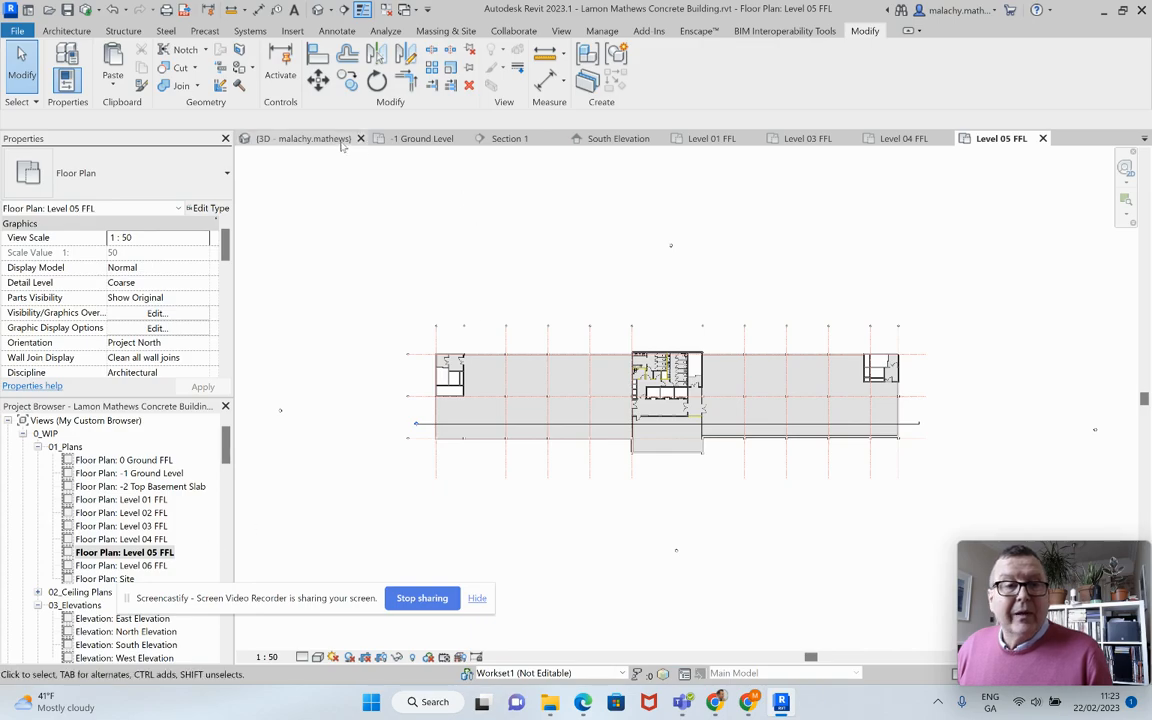
pyautogui.click(305, 138)
pyautogui.keyDown('shift'); pyautogui.moveTo(699, 406); pyautogui.dragTo(386, 365, button='middle'); pyautogui.keyUp('shift')
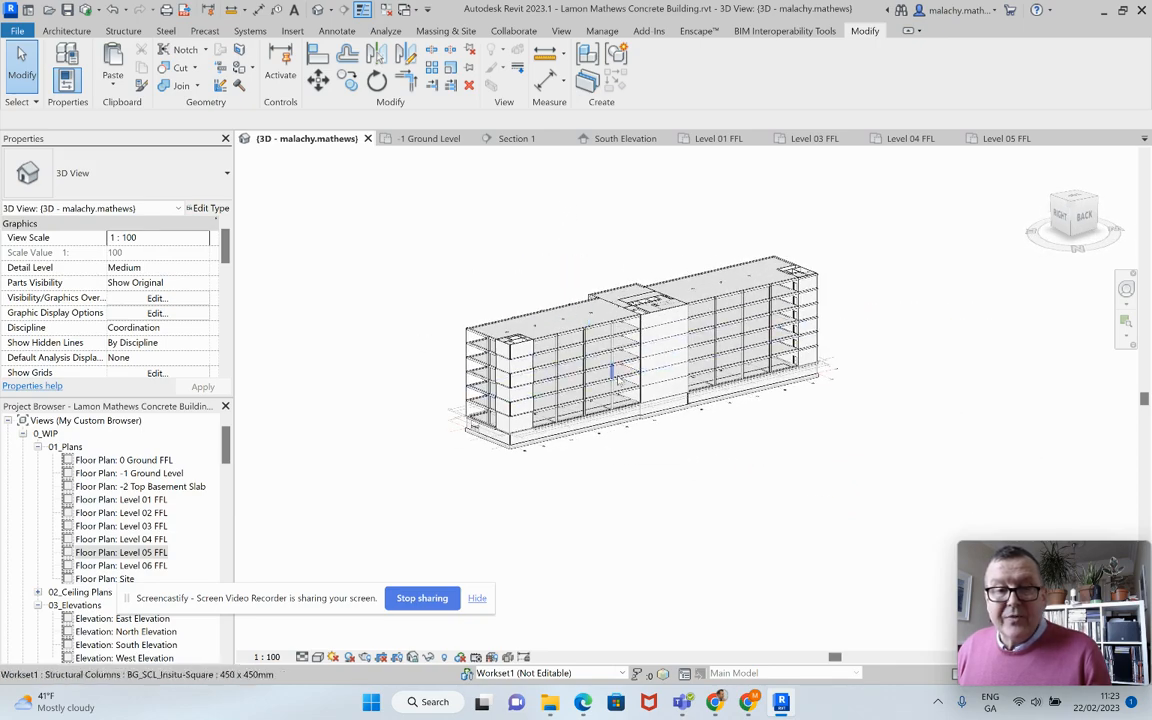
pyautogui.scroll(4, 740, 420)
pyautogui.keyDown('shift'); pyautogui.moveTo(760, 437); pyautogui.dragTo(286, 495, button='middle'); pyautogui.keyUp('shift')
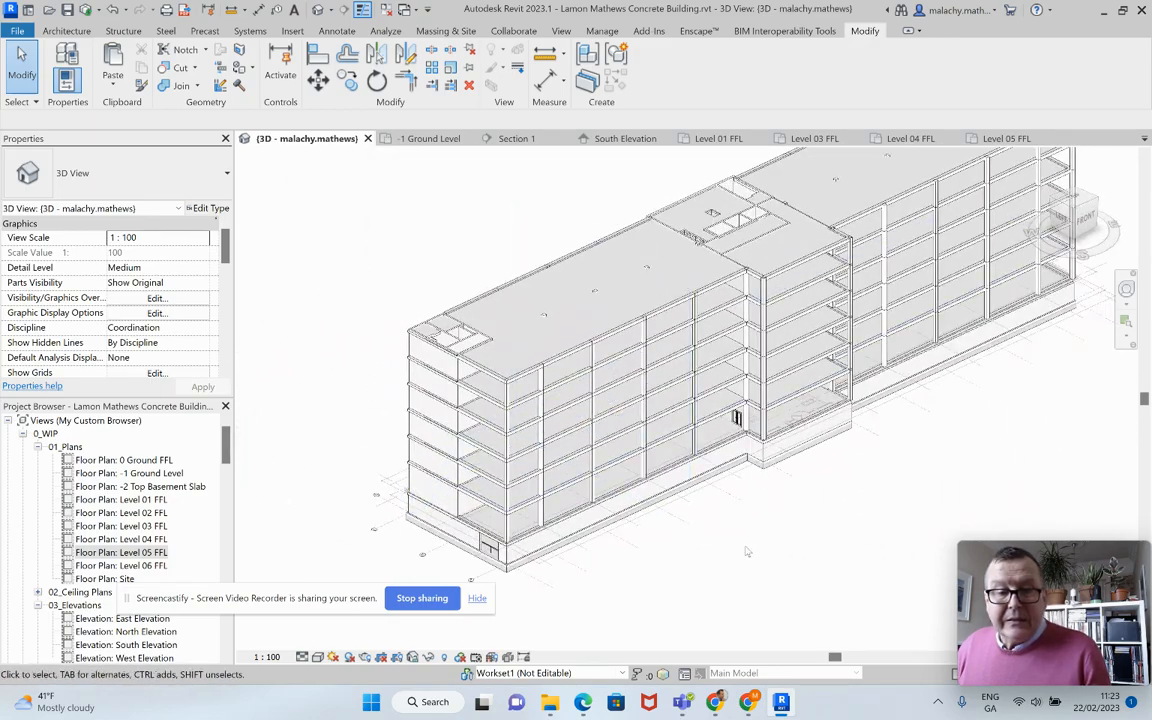
pyautogui.keyDown('shift'); pyautogui.moveTo(674, 496); pyautogui.dragTo(712, 596, button='middle'); pyautogui.keyUp('shift')
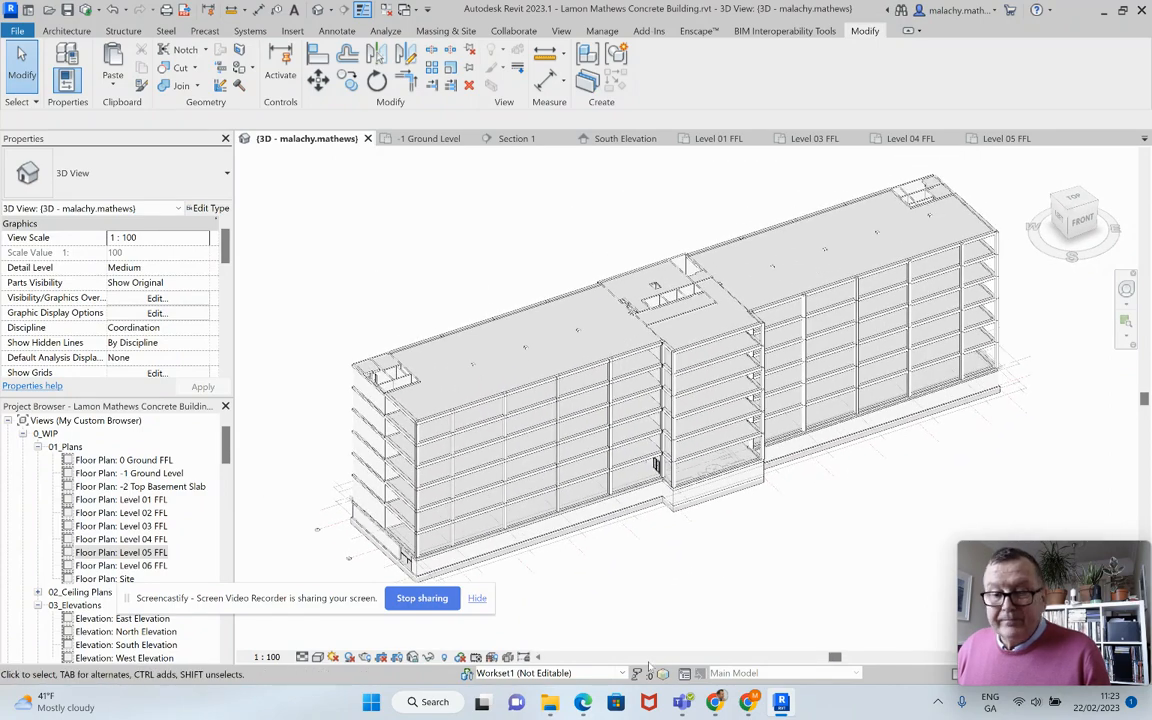